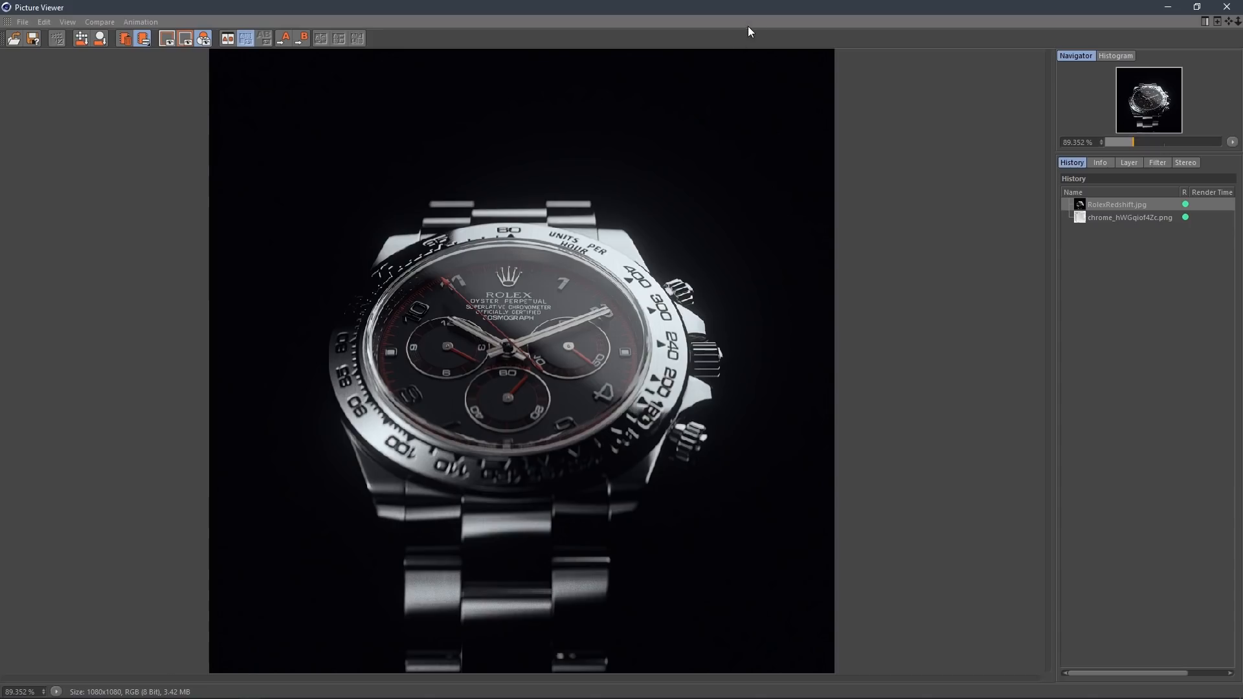
# Examine the RolexRedshift.jpg reference render closely, view it at 50% zoom, and close the Picture Viewer
pyautogui.moveTo(751, 8); pyautogui.dragTo(695, 144)
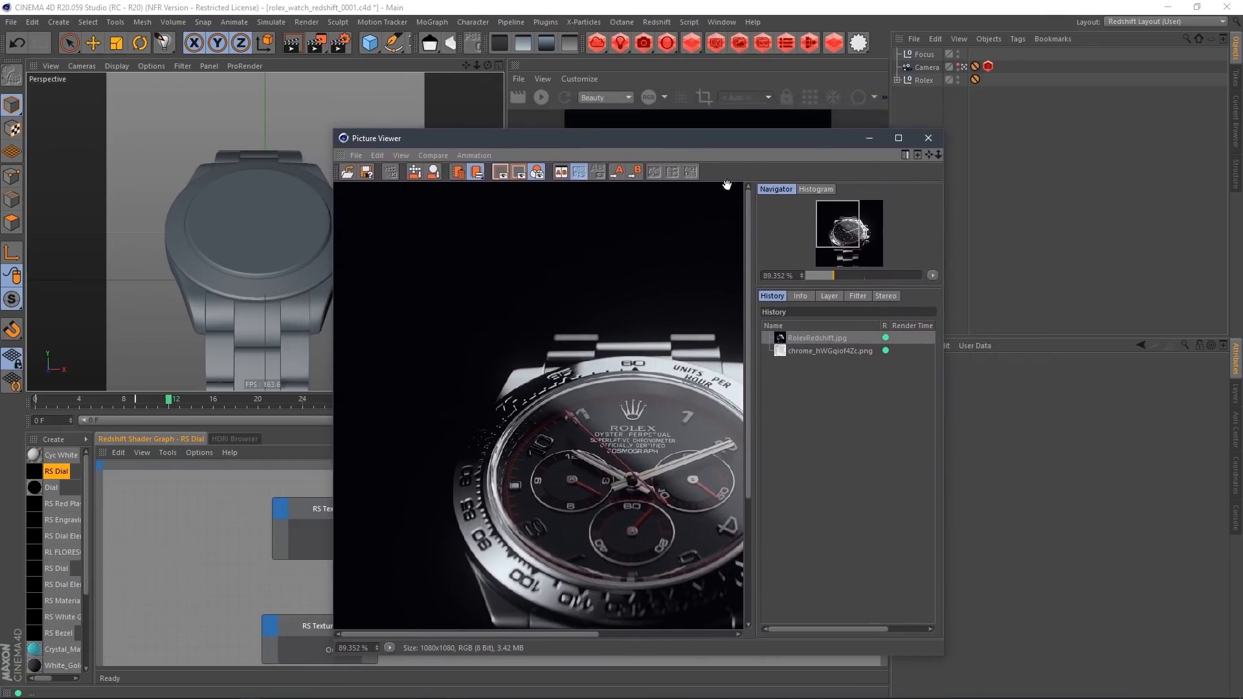
pyautogui.moveTo(643, 537); pyautogui.dragTo(624, 345)
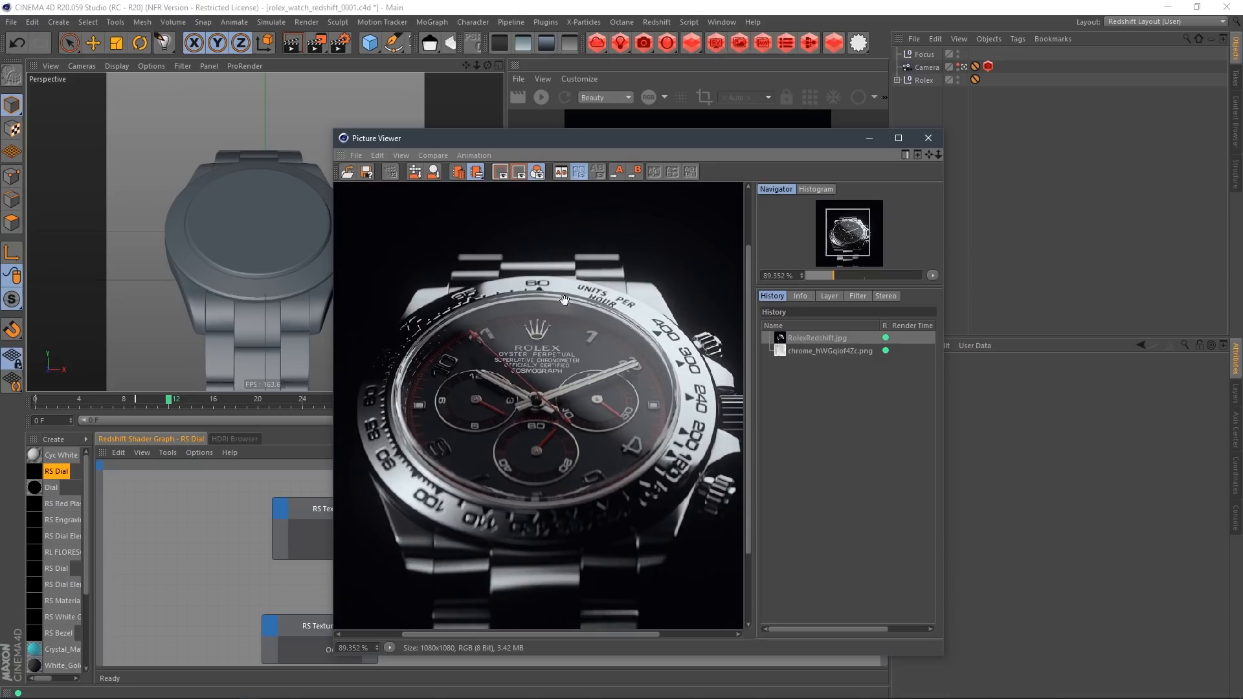
pyautogui.moveTo(565, 299); pyautogui.dragTo(573, 263)
pyautogui.click(932, 275)
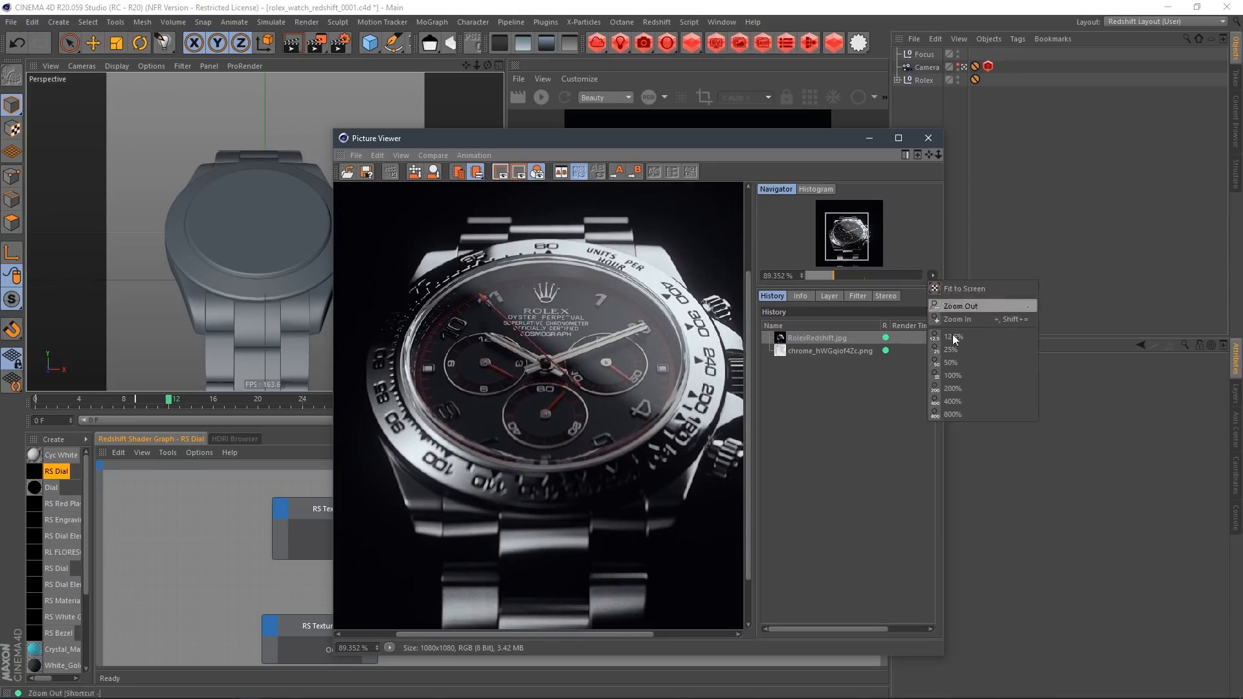
pyautogui.click(959, 362)
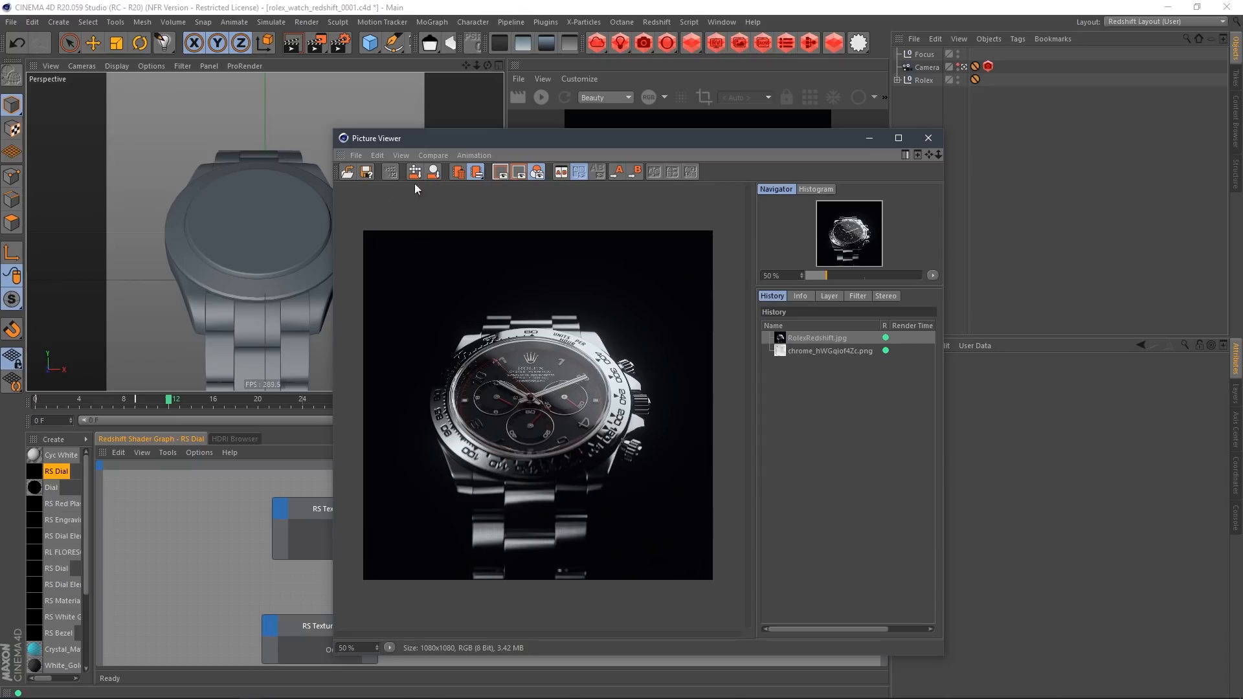
pyautogui.click(929, 138)
# Add a Redshift dome light with an HDRI Link tag connected to its Dome Map
pyautogui.moveTo(70, 44); pyautogui.dragTo(97, 85)
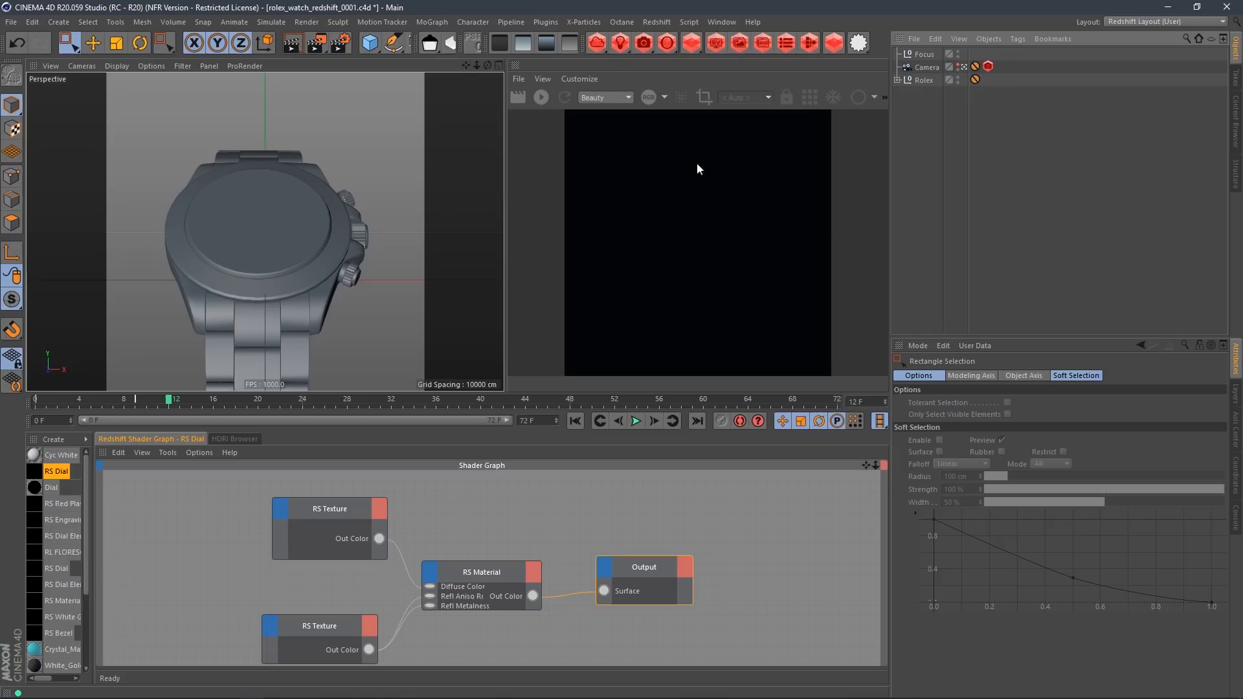
pyautogui.click(619, 43)
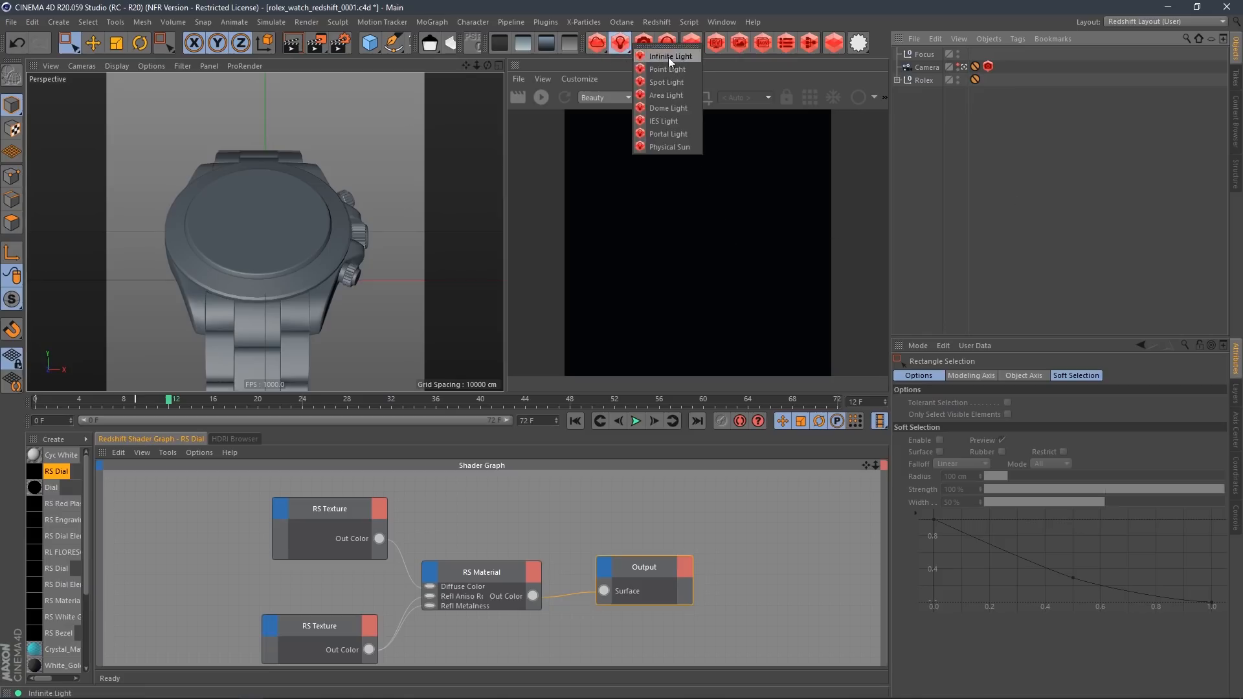
pyautogui.click(669, 107)
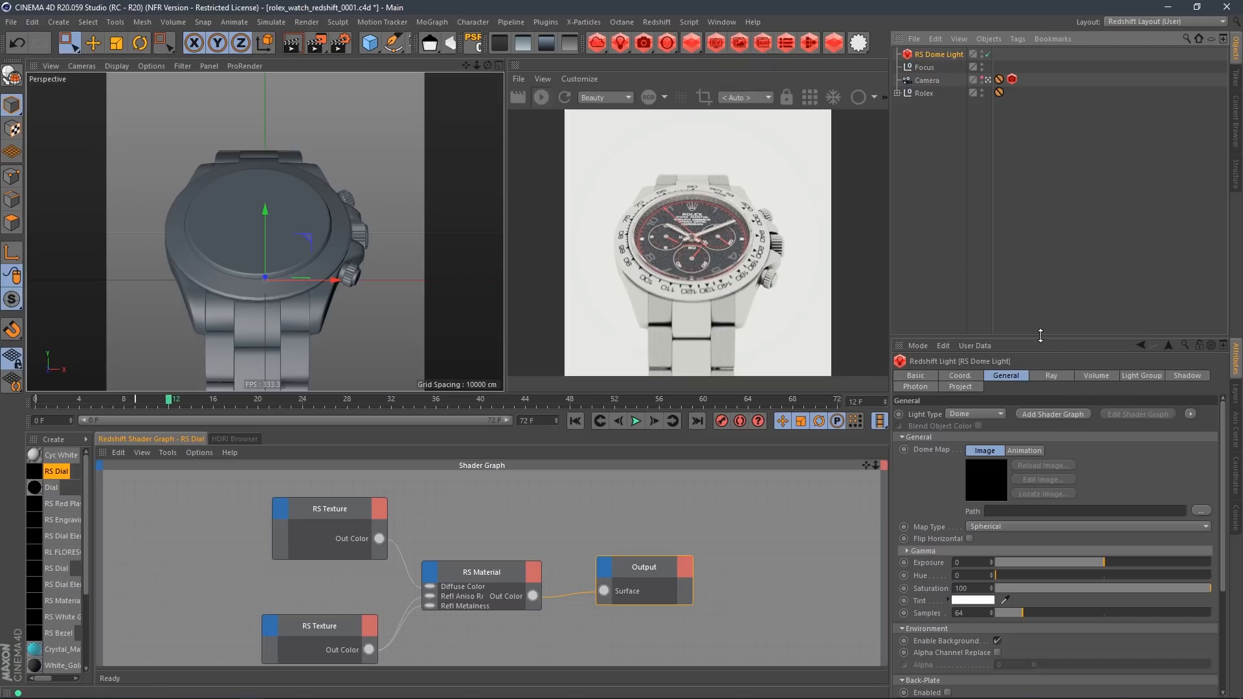
pyautogui.moveTo(1043, 337); pyautogui.dragTo(1037, 210)
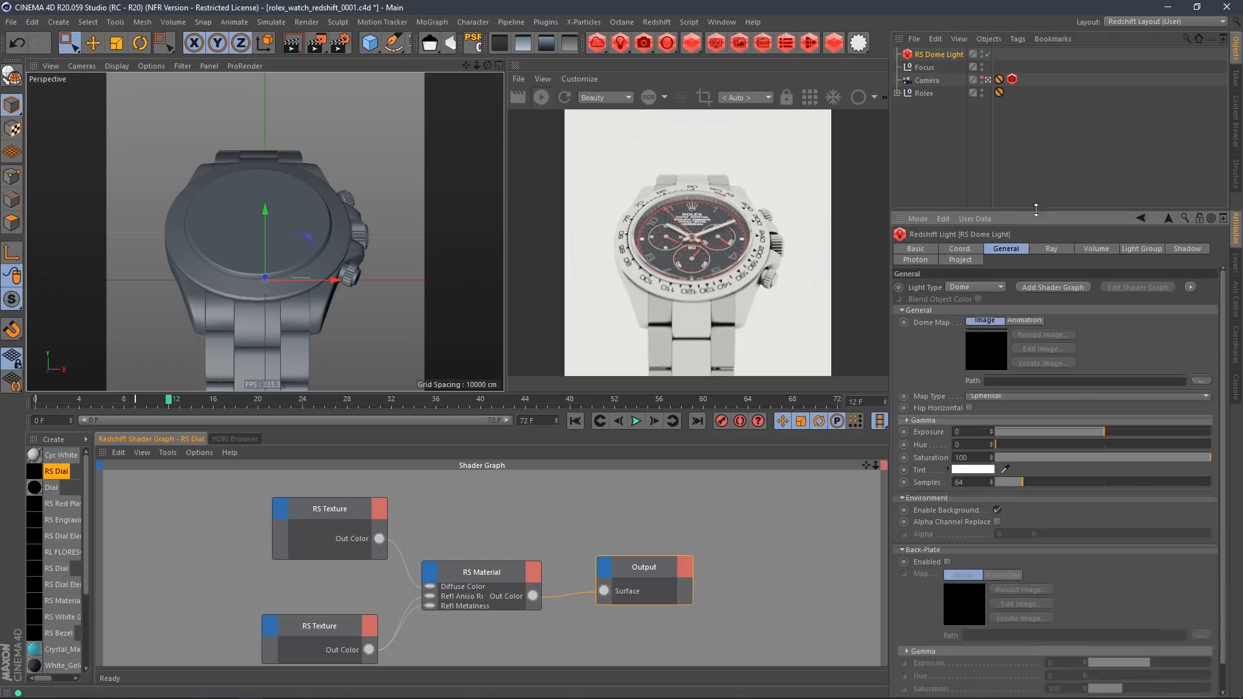
pyautogui.click(1019, 38)
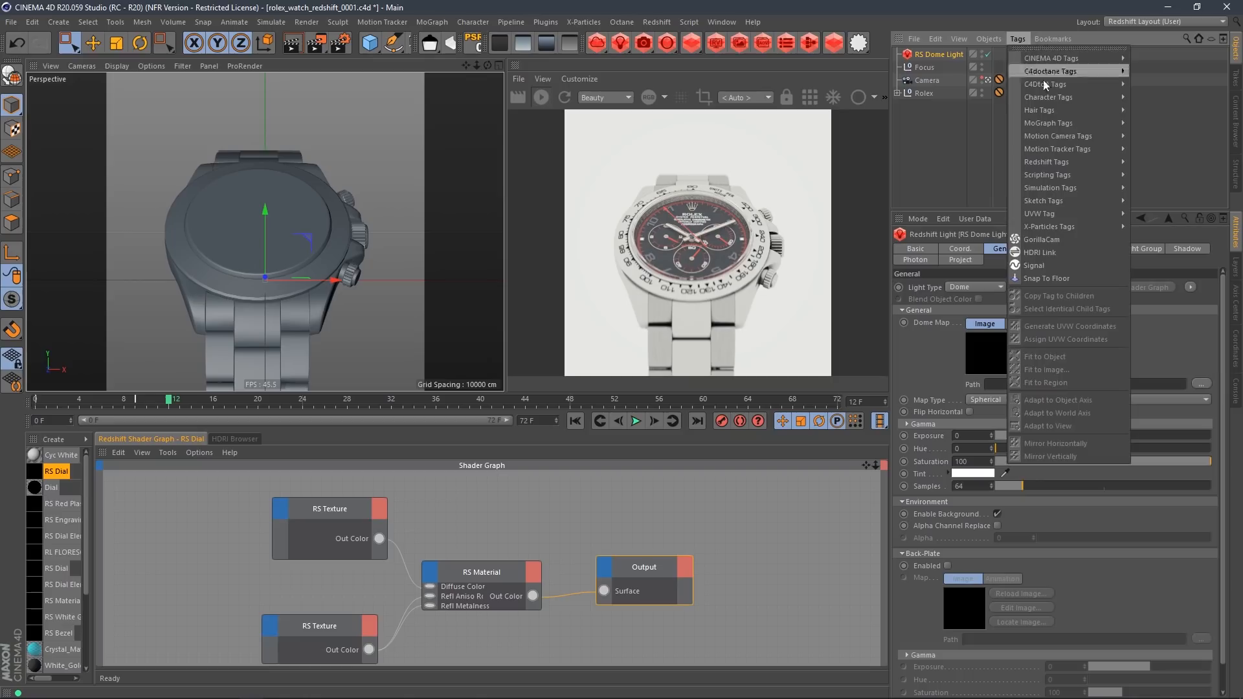
pyautogui.click(1058, 251)
pyautogui.click(938, 53)
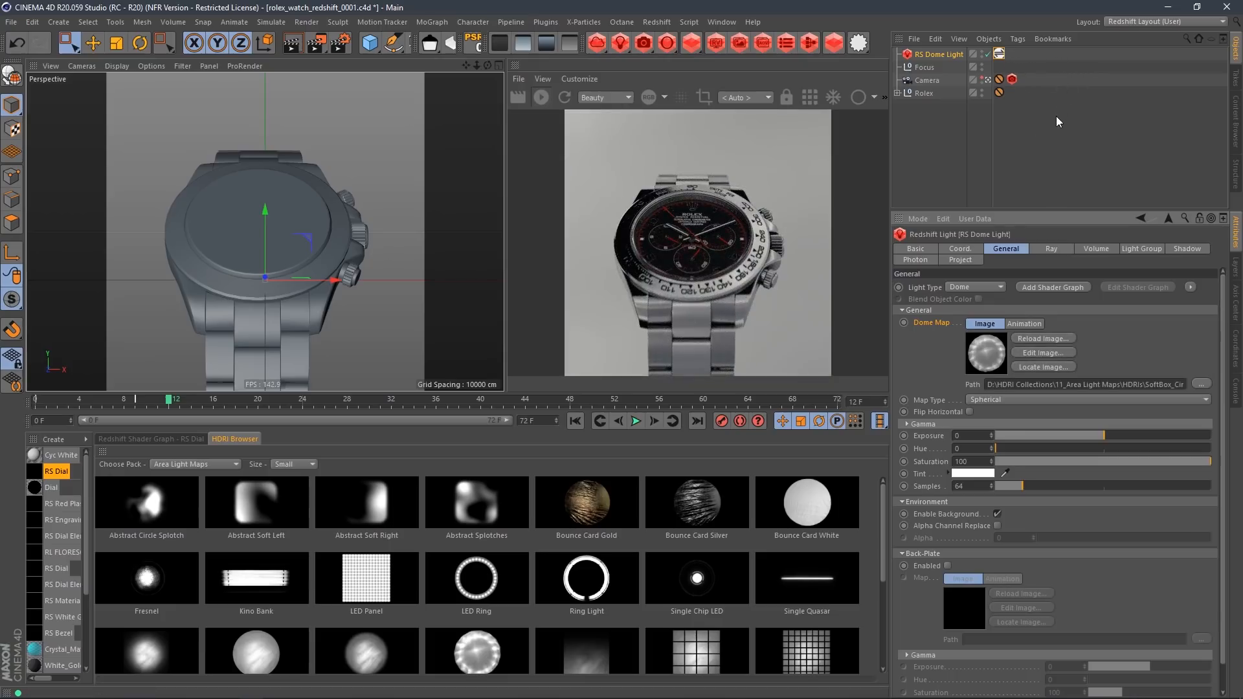
# Load GSG PRO STUDIOS METAL 022 from the Pro Studios Metal pack into the dome light's HDRI Link tag
pyautogui.click(1000, 53)
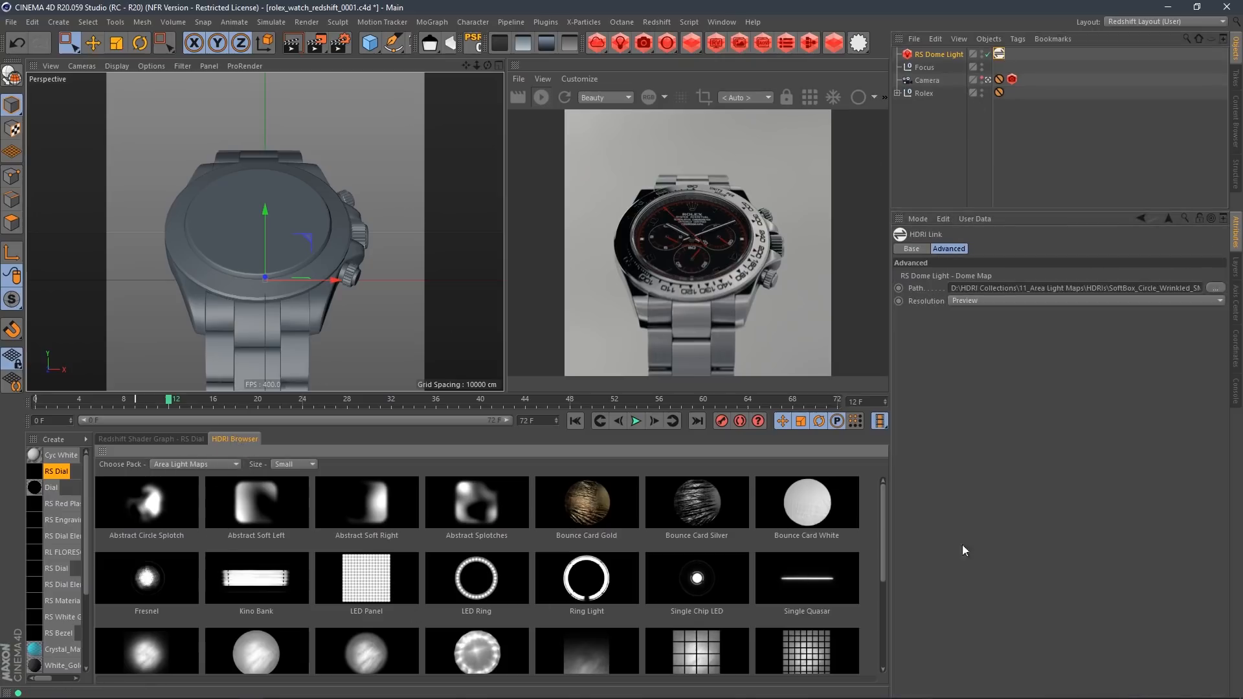
pyautogui.moveTo(883, 526); pyautogui.dragTo(891, 484)
pyautogui.click(205, 465)
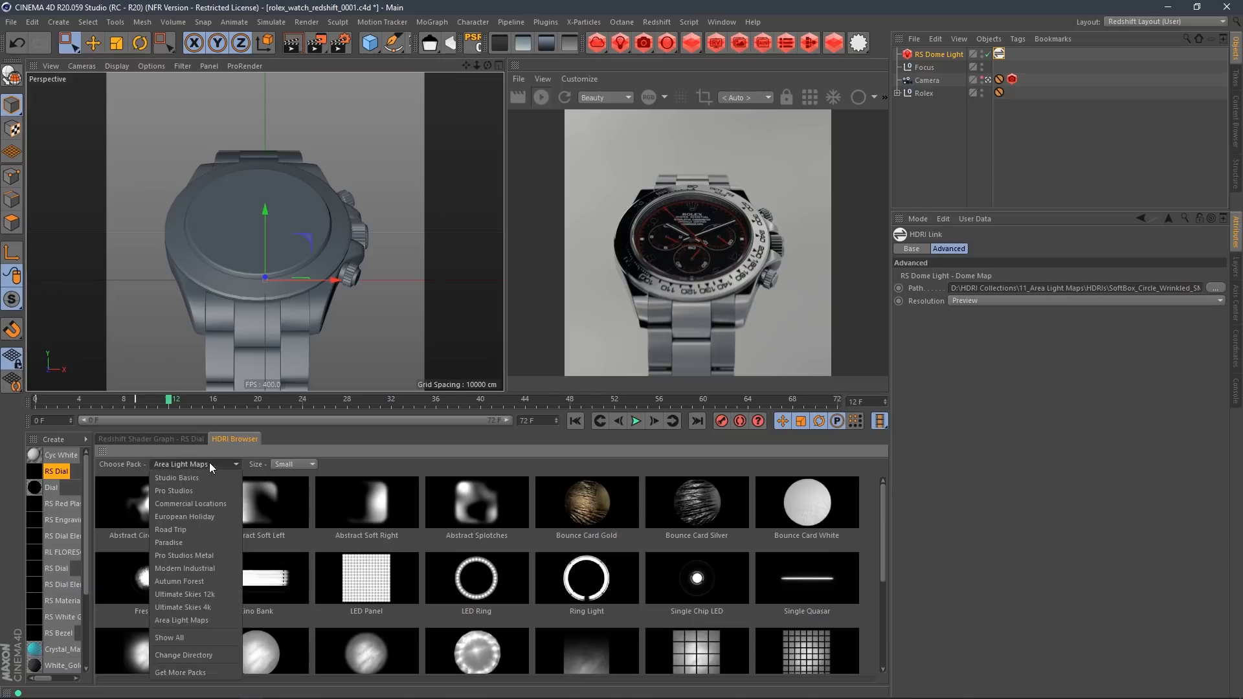
pyautogui.click(202, 558)
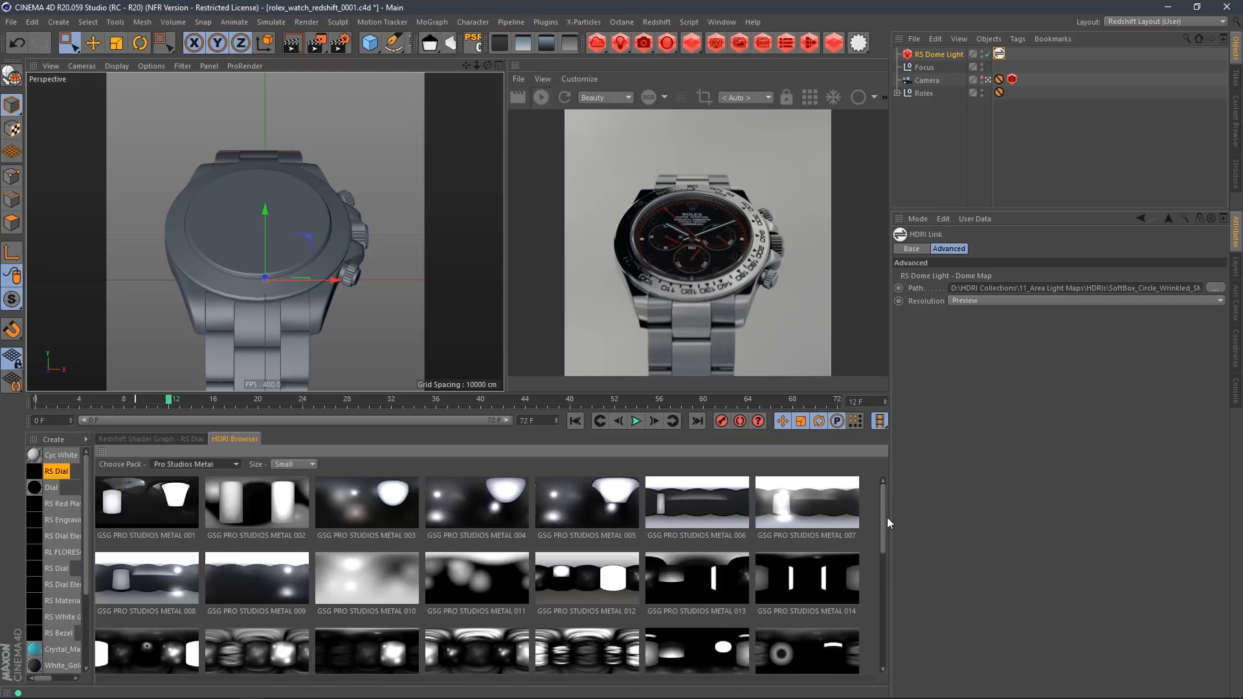
pyautogui.scroll(-2, 885, 518)
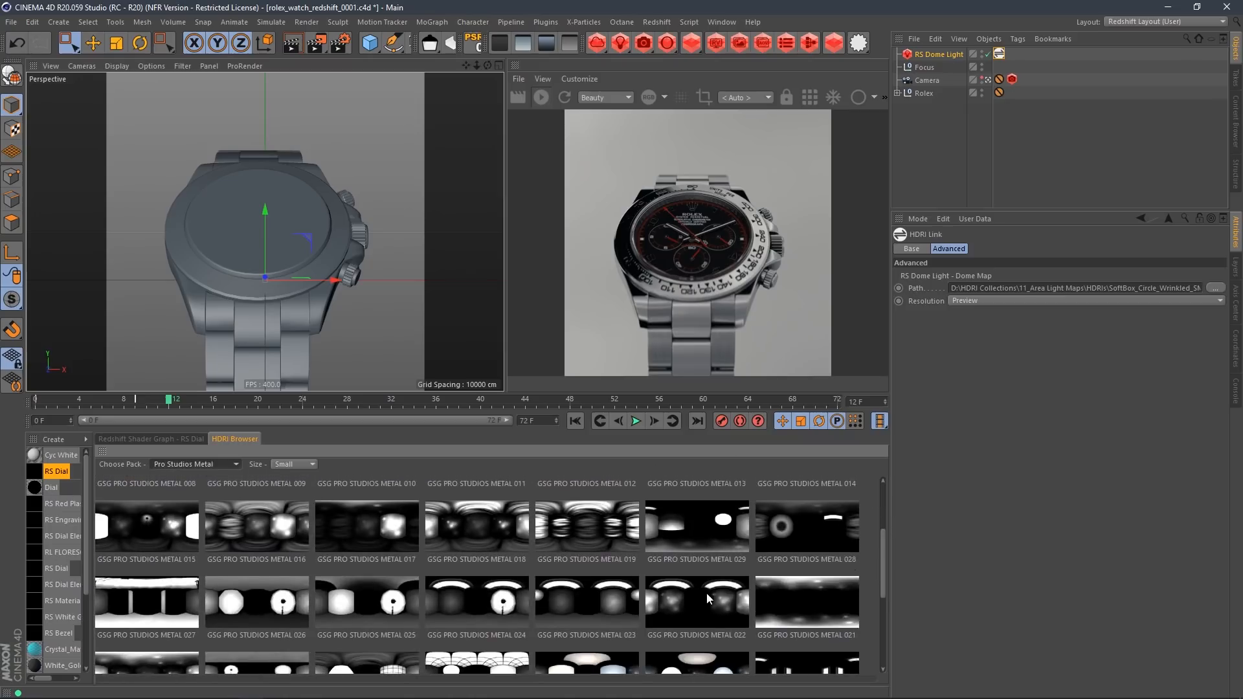
pyautogui.click(706, 593)
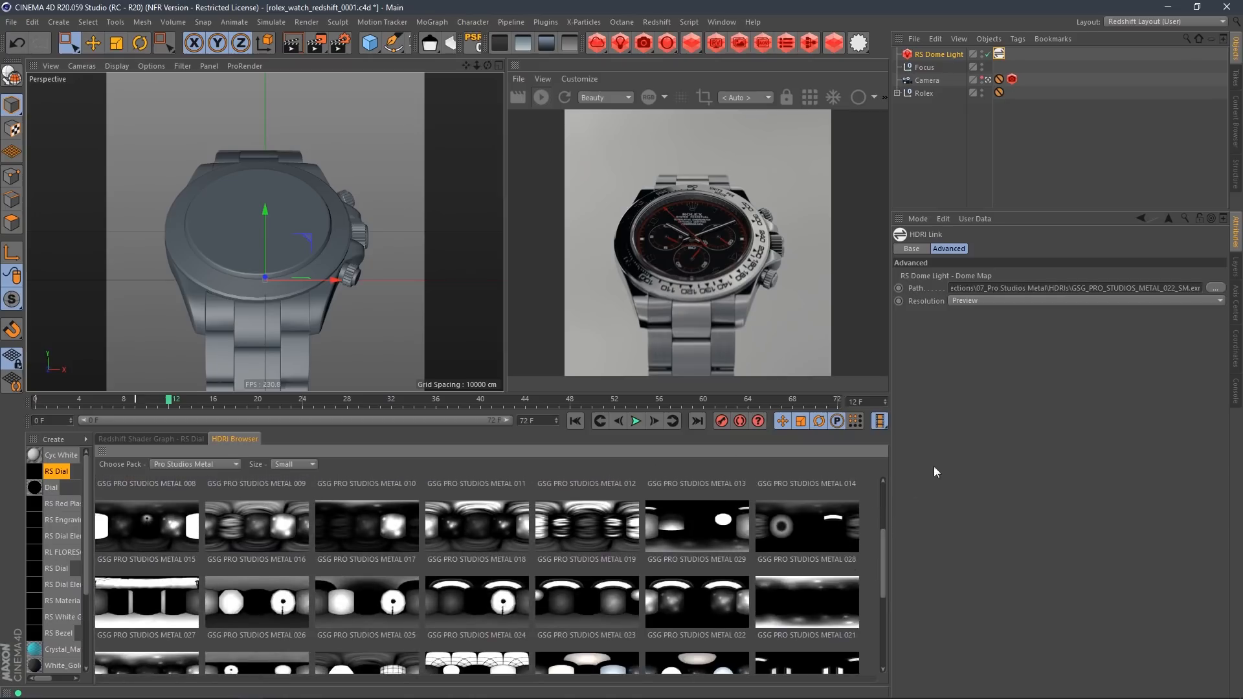
# Disable the dome light's background and set its heading rotation (R.H) to -67°
pyautogui.click(946, 55)
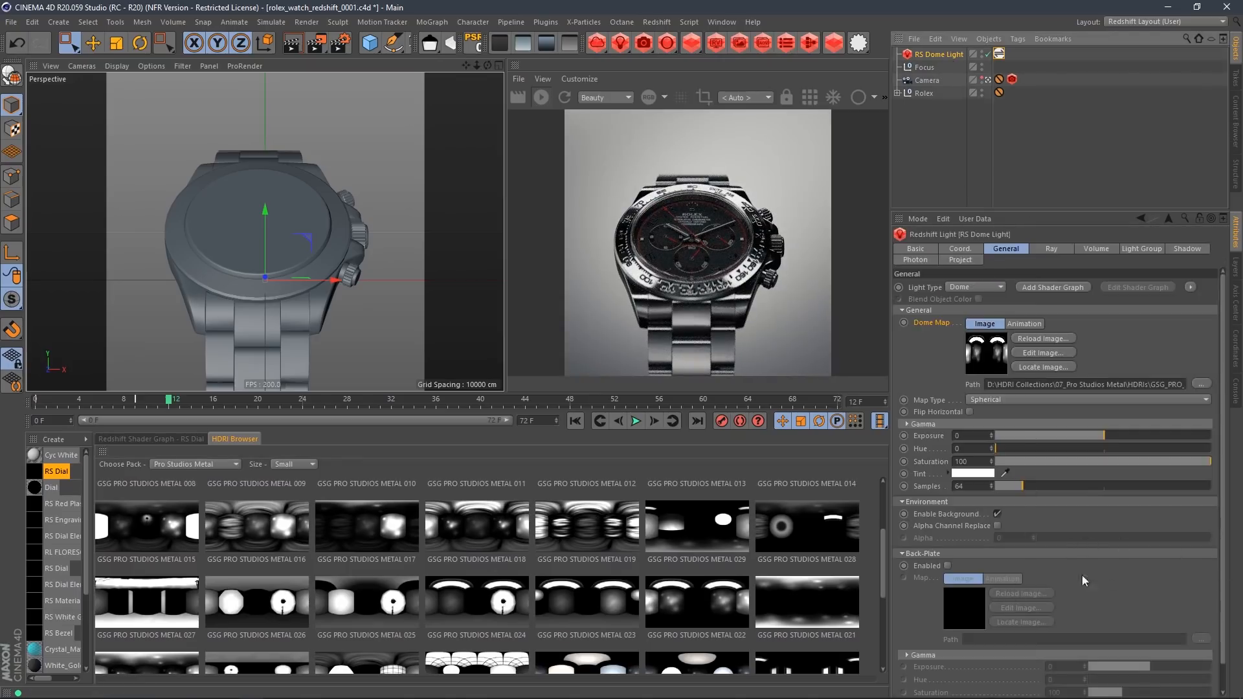
pyautogui.click(998, 513)
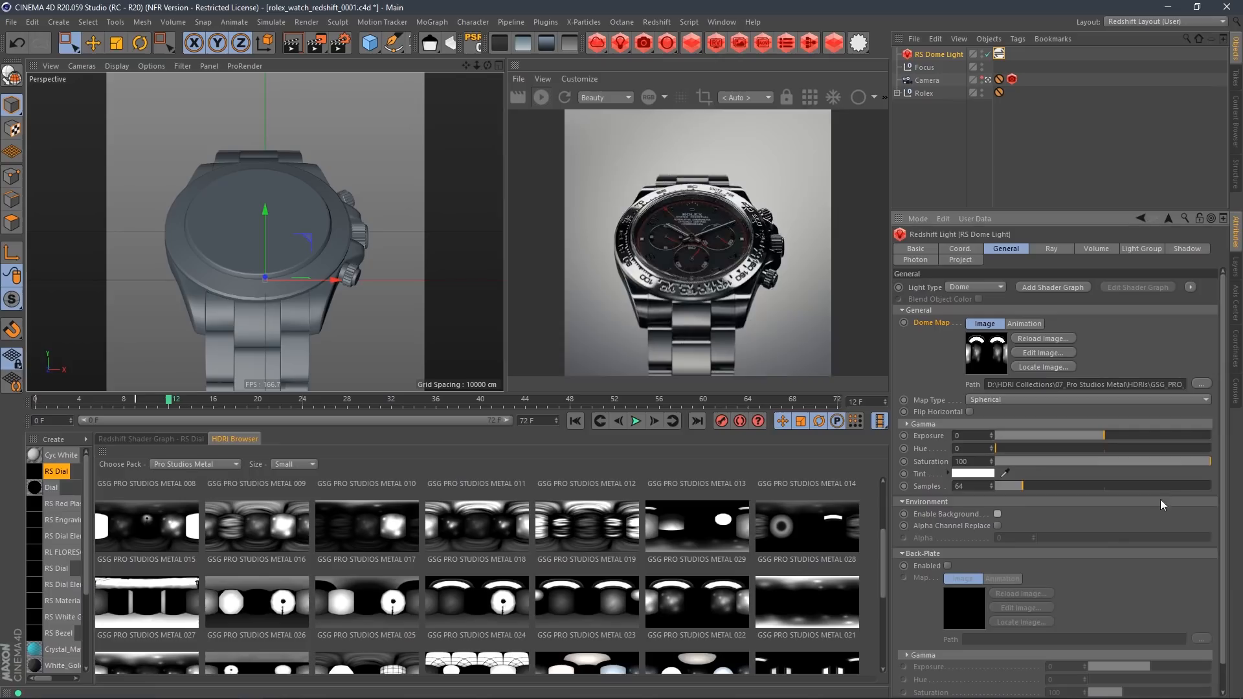
pyautogui.click(959, 248)
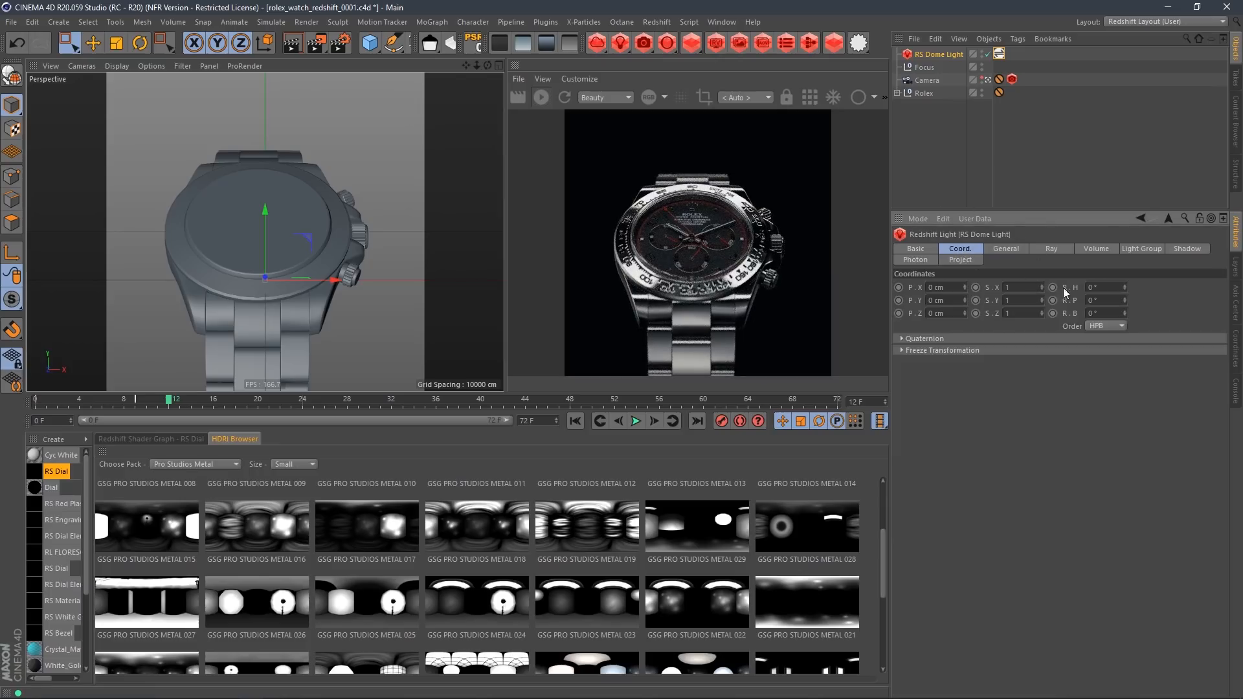
pyautogui.moveTo(1124, 296); pyautogui.dragTo(1110, 332)
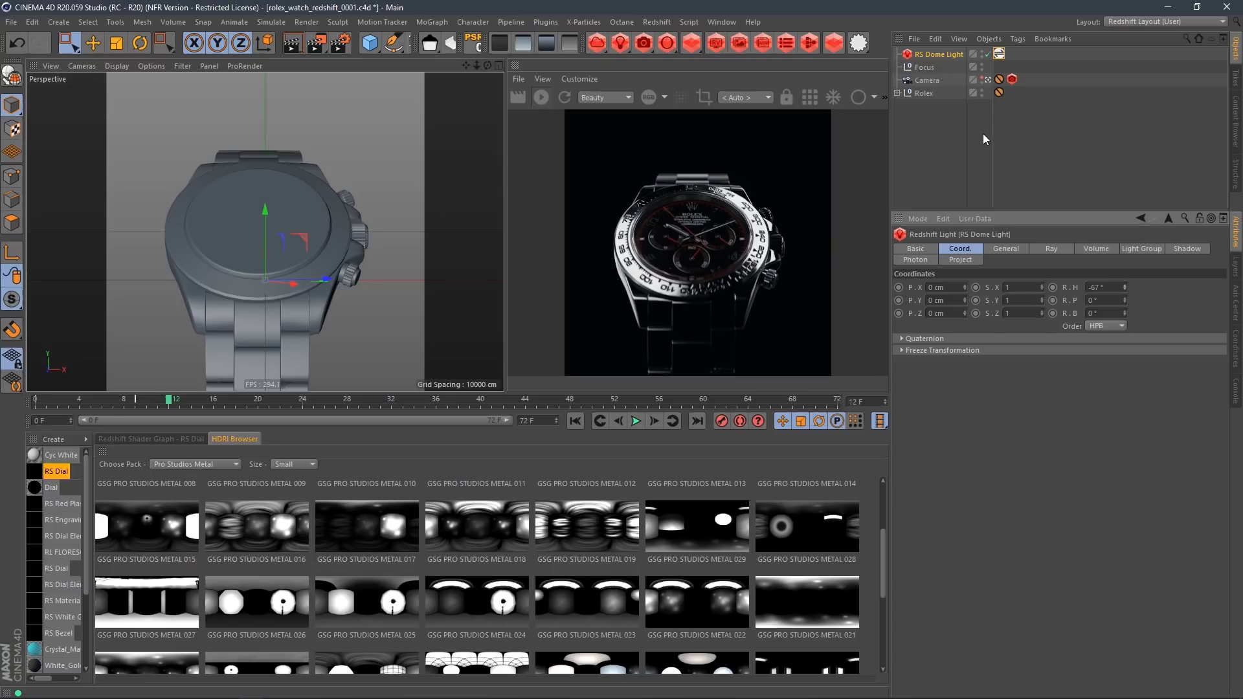
# Switch the HDRI browser to the Area Light Maps pack and delete the RS Dome Light
pyautogui.click(430, 43)
pyautogui.click(197, 465)
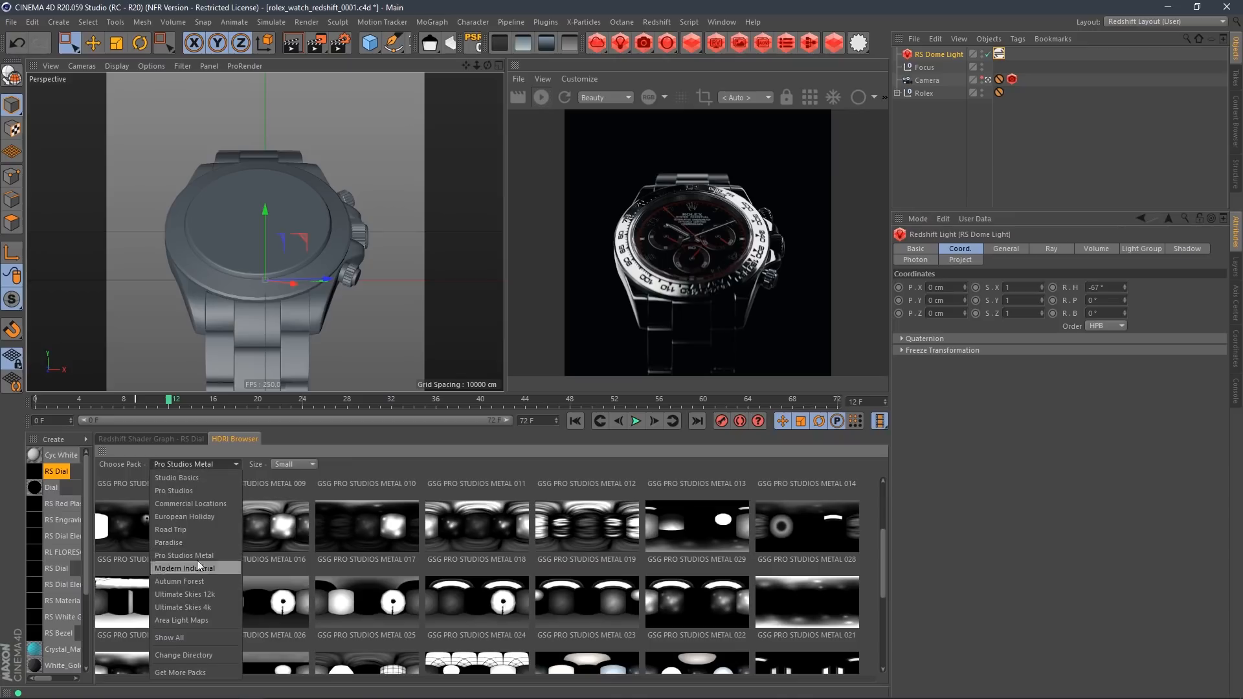
pyautogui.click(197, 619)
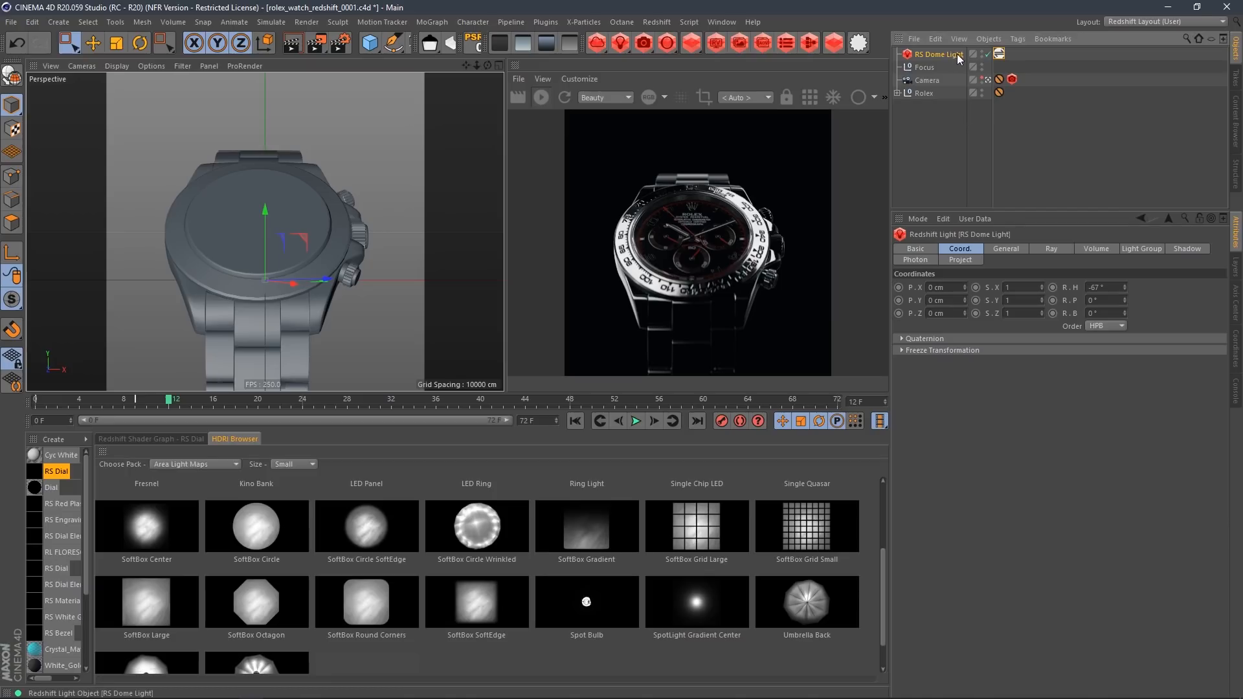
pyautogui.press('Delete')
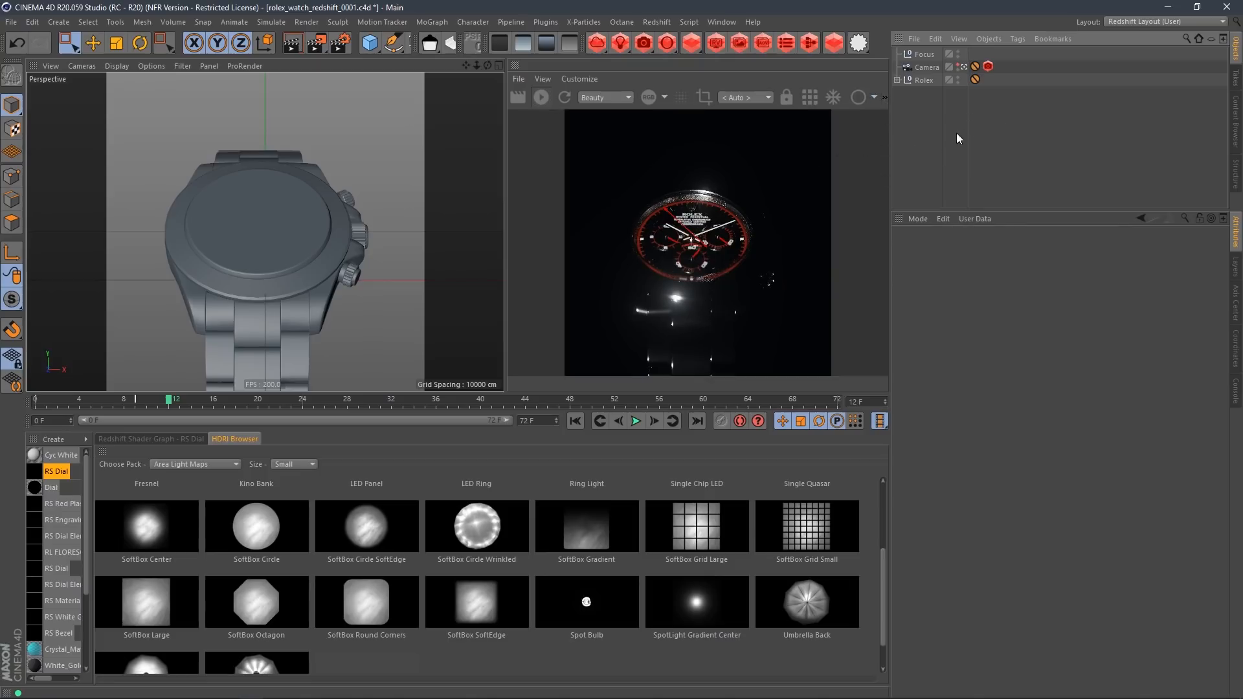
# Add a Redshift area light, show it in the free perspective view, and stop the live render
pyautogui.click(620, 42)
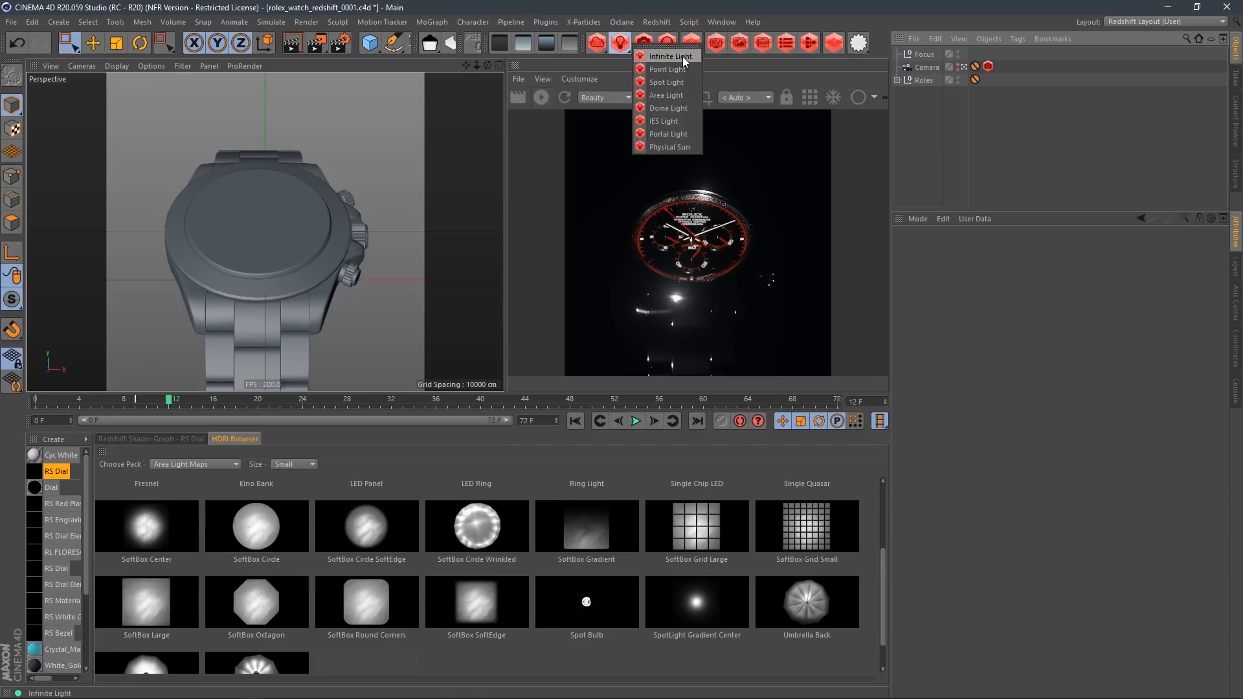
pyautogui.click(674, 98)
pyautogui.click(497, 66)
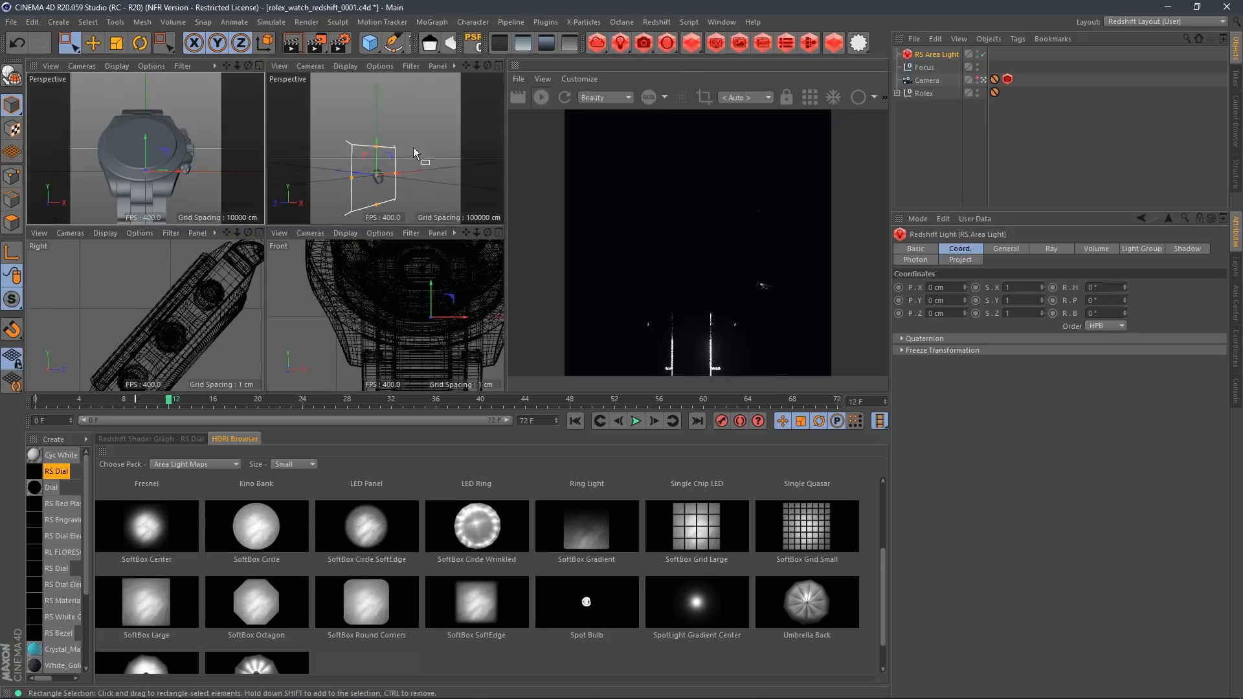
pyautogui.middleClick(415, 193)
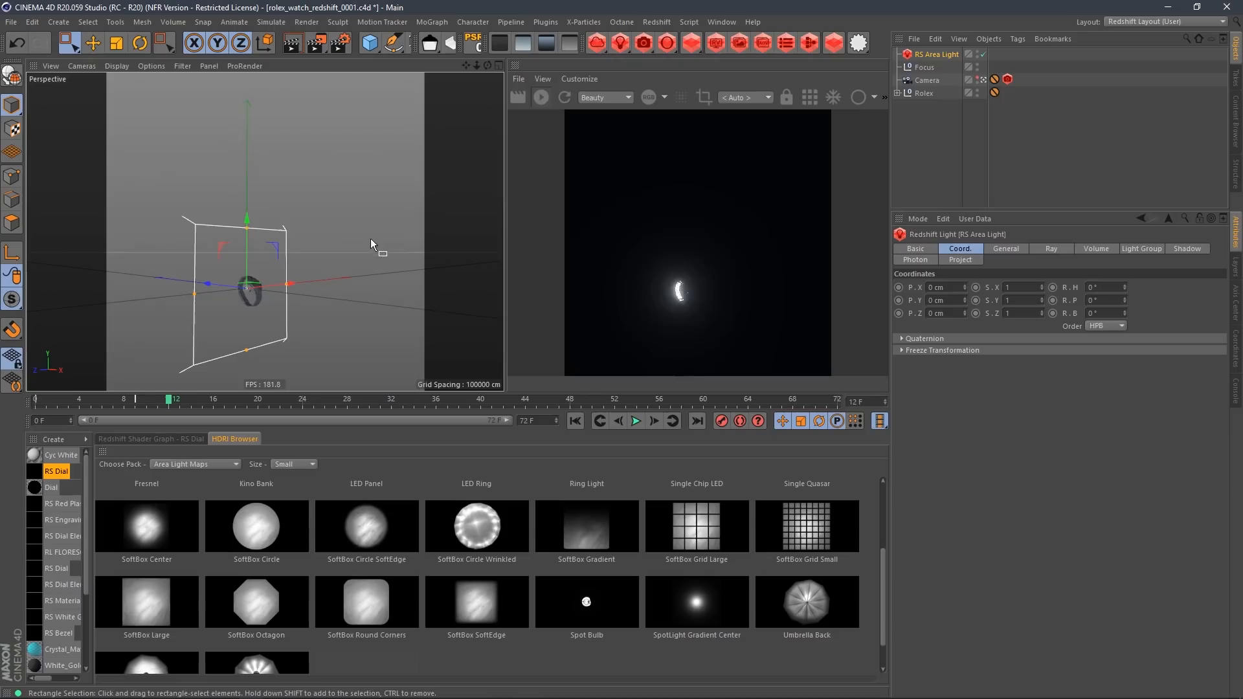
pyautogui.keyDown('alt'); pyautogui.moveTo(370, 238); pyautogui.dragTo(286, 289); pyautogui.keyUp('alt')
pyautogui.click(518, 98)
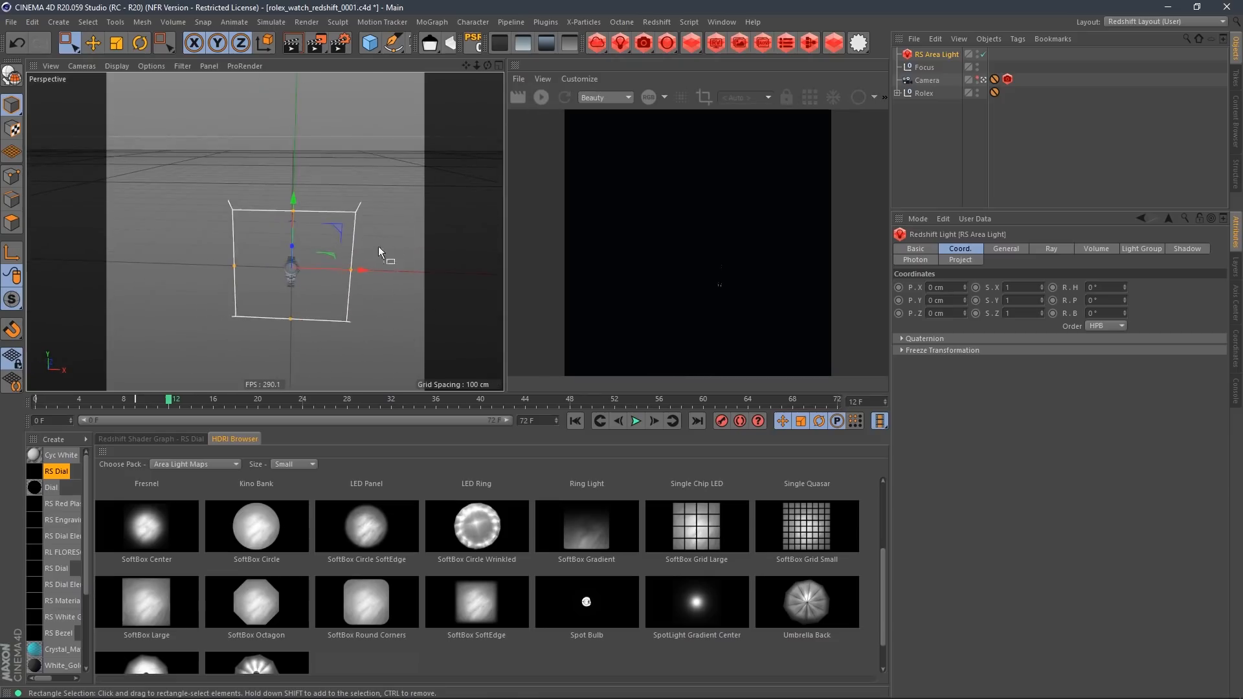
pyautogui.keyDown('alt'); pyautogui.moveTo(378, 246); pyautogui.dragTo(426, 209); pyautogui.keyUp('alt')
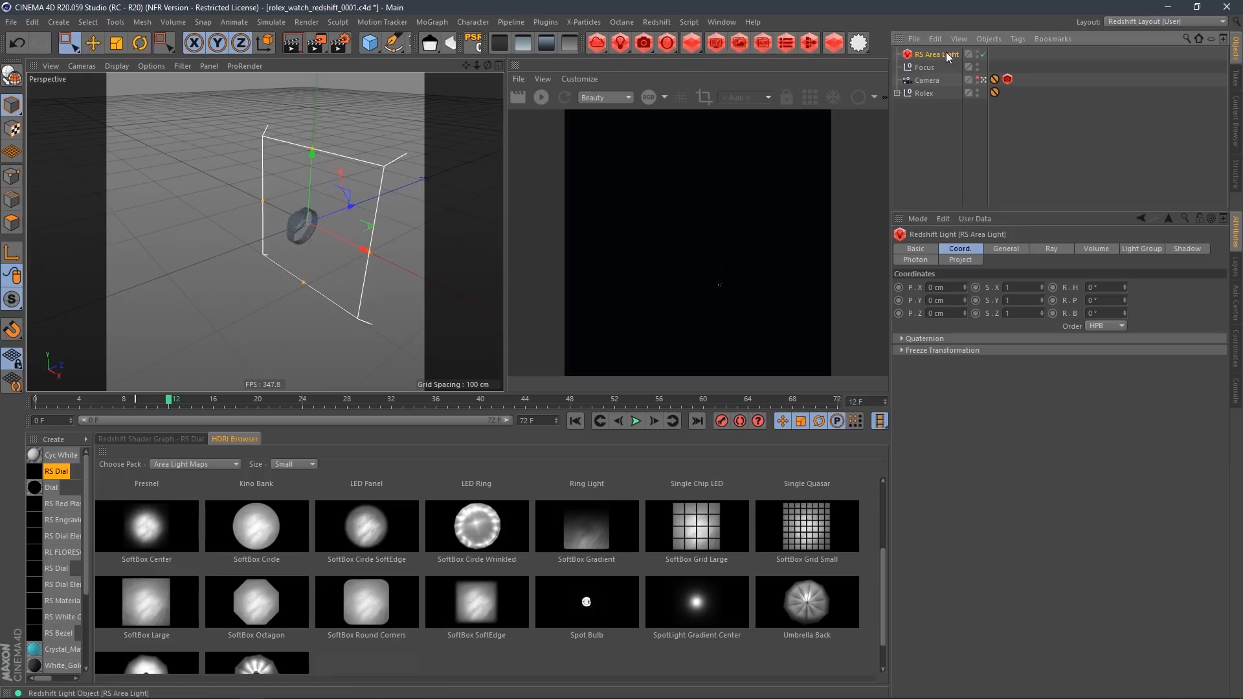
# Add a target tag and null to the area light, and move the target null onto the watch
pyautogui.click(1005, 248)
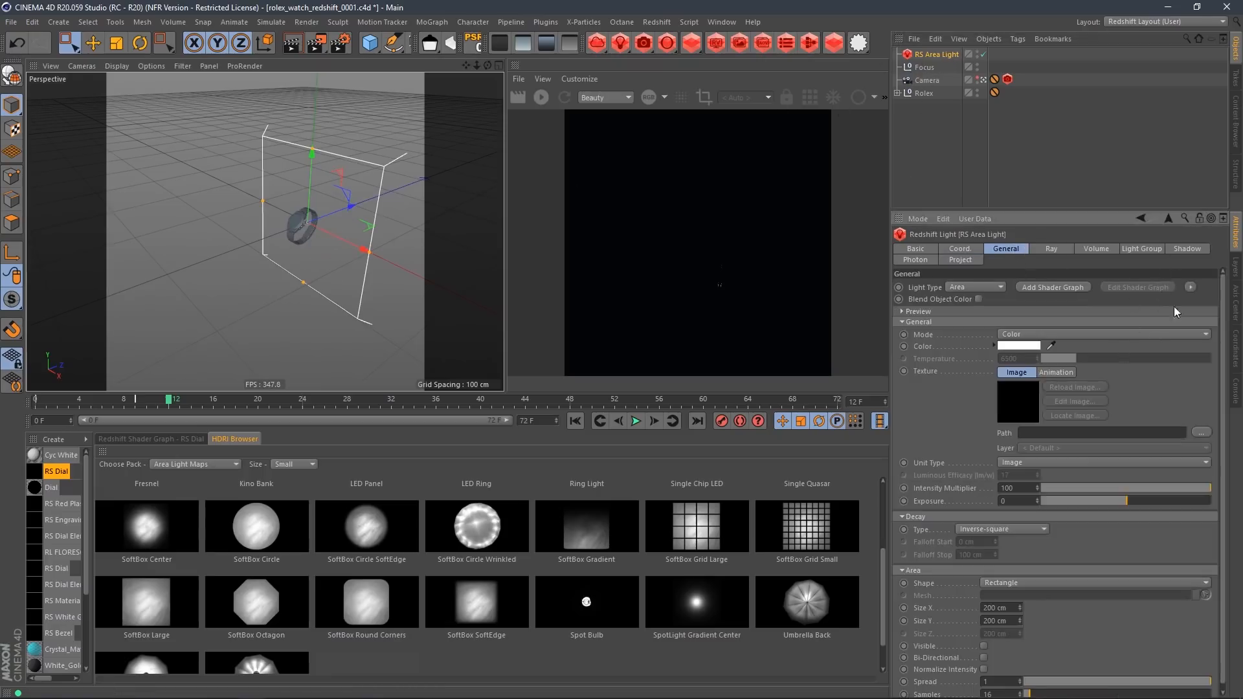
pyautogui.click(1191, 286)
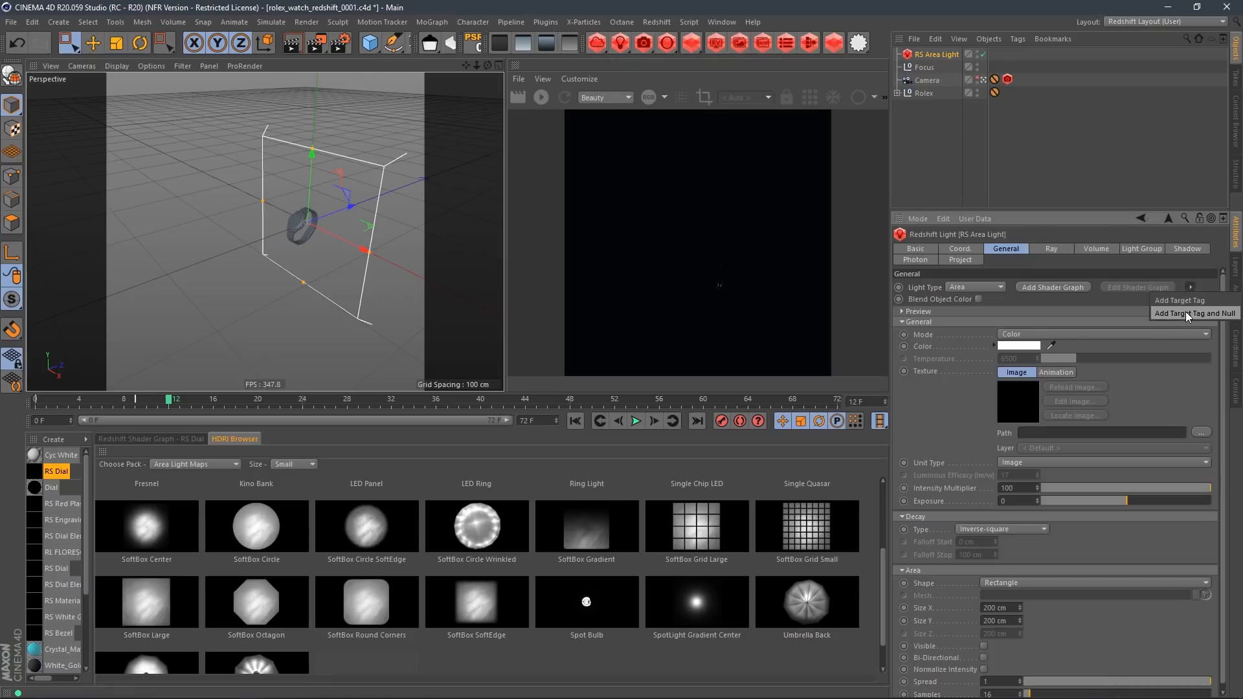
pyautogui.click(1189, 314)
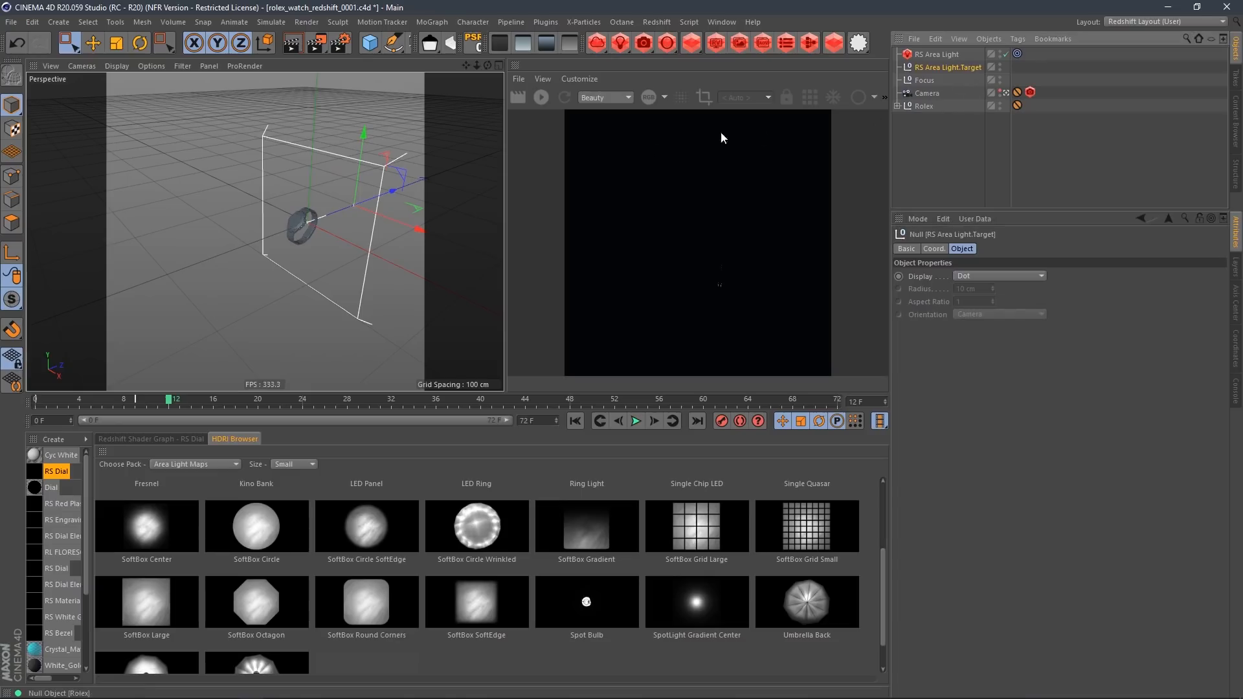
pyautogui.moveTo(342, 212)
pyautogui.mouseDown()
pyautogui.moveTo(305, 195)
pyautogui.moveTo(336, 196)
pyautogui.mouseUp()
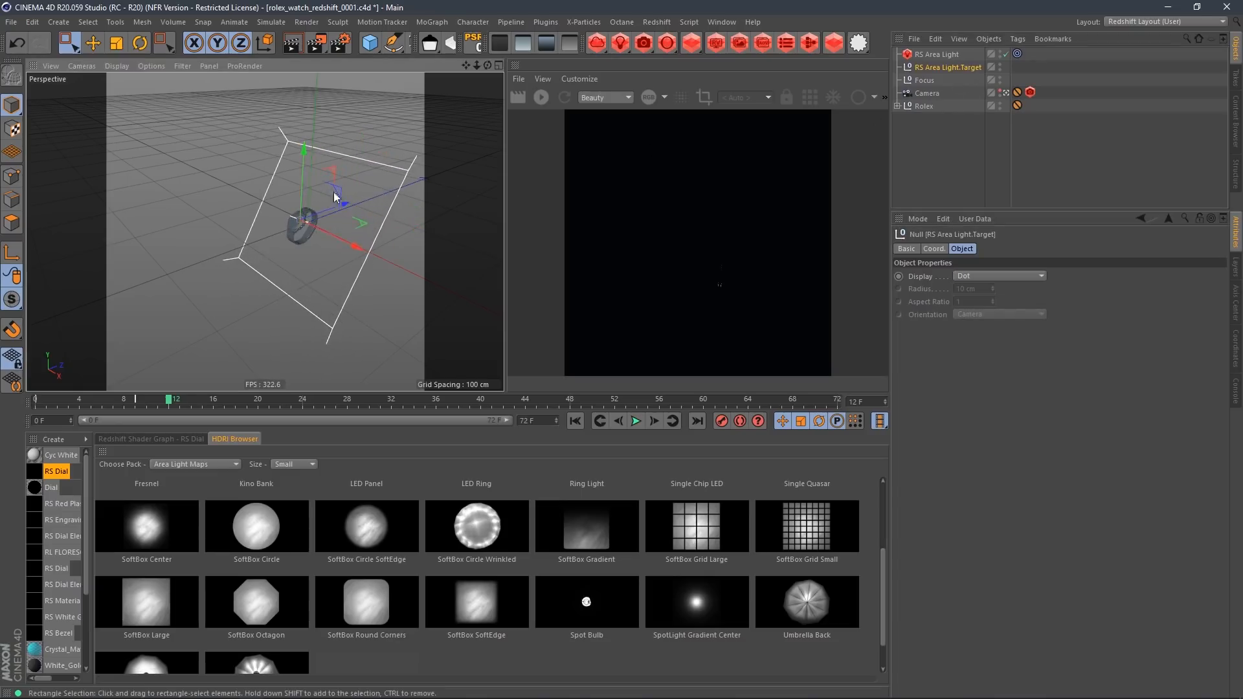
# Move the area light away from the watch and restart the live render
pyautogui.click(938, 55)
pyautogui.click(356, 190)
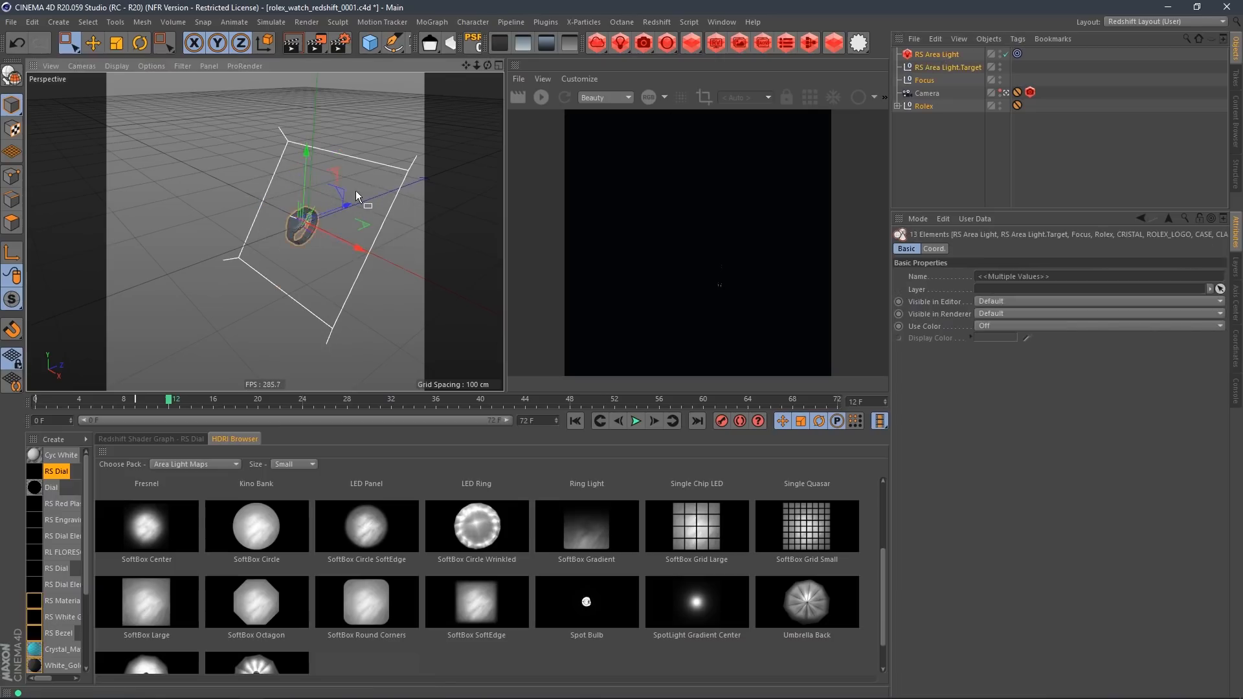
pyautogui.click(361, 161)
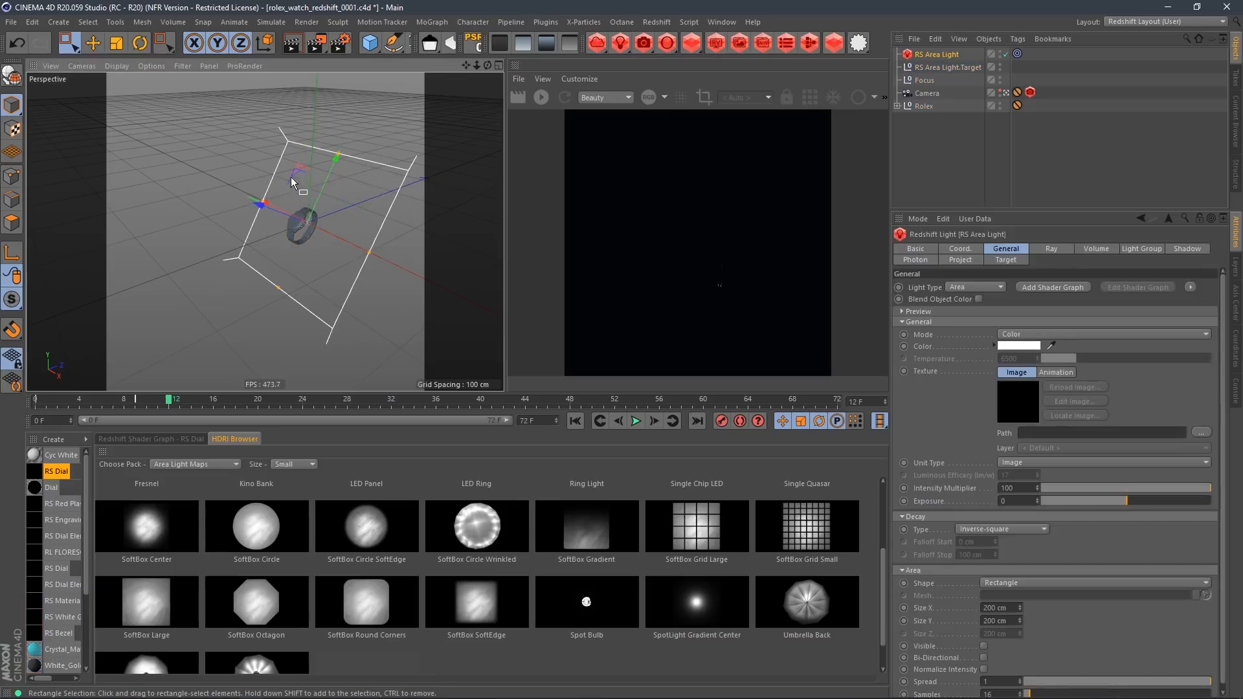
pyautogui.moveTo(290, 177); pyautogui.dragTo(174, 146)
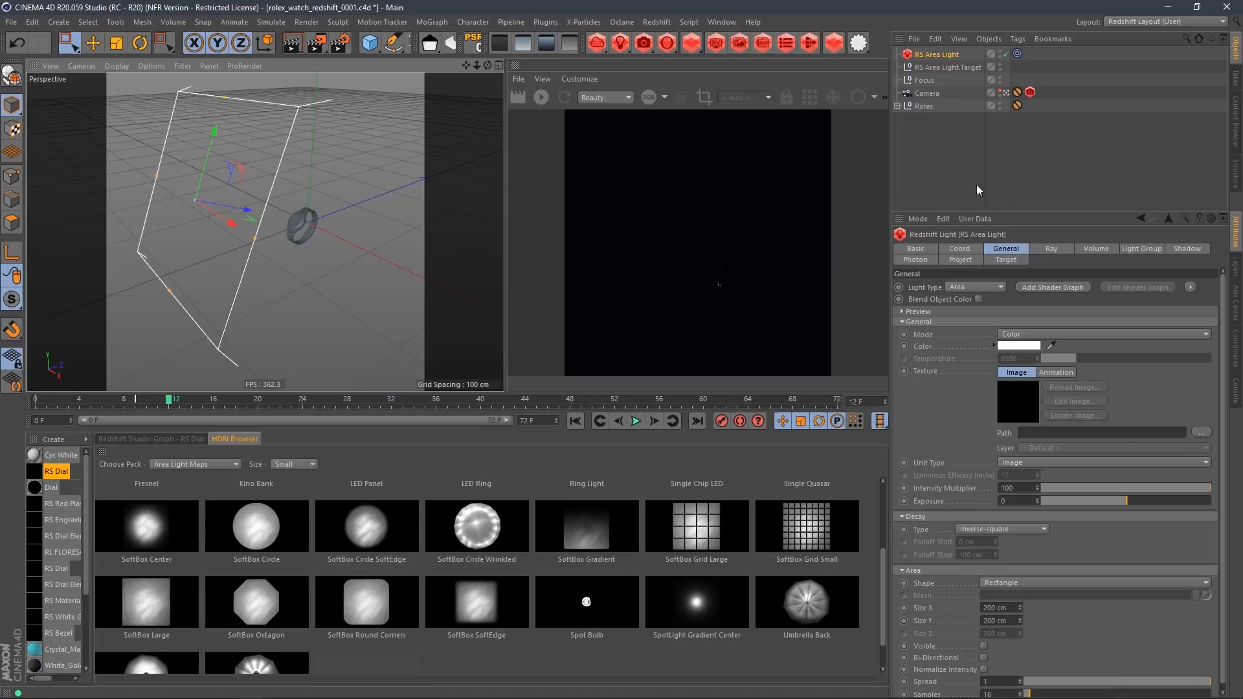
pyautogui.click(543, 97)
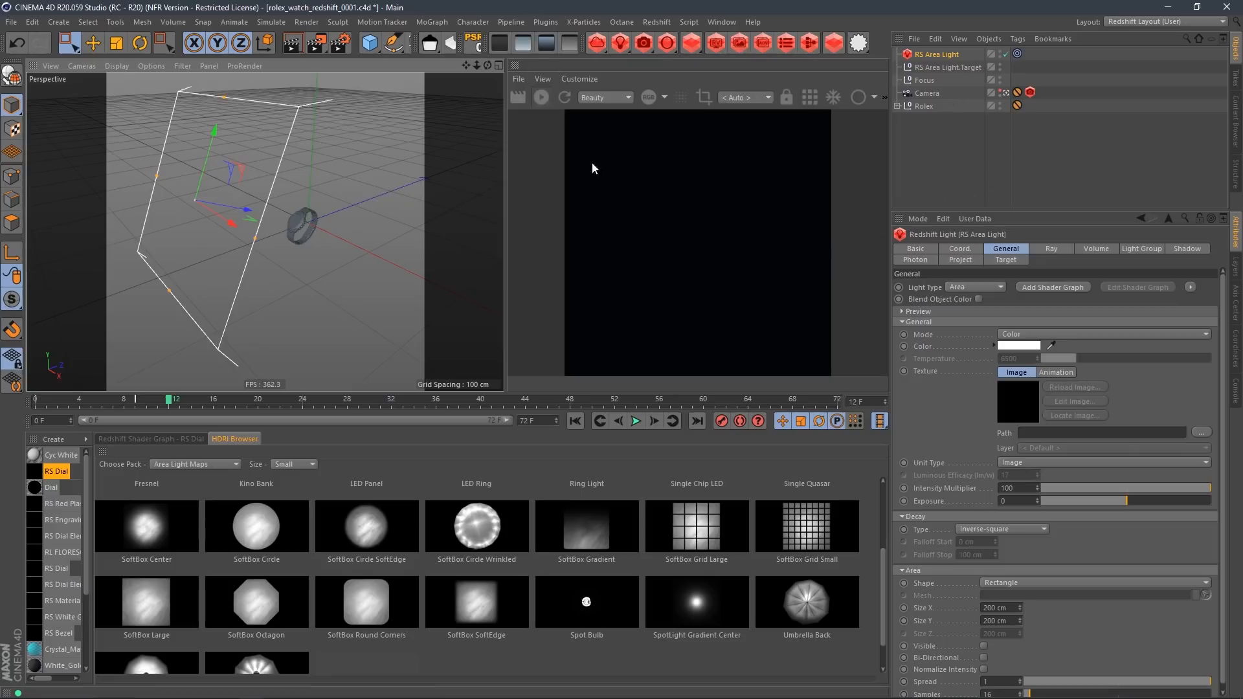
# Set the live render to look through the scene's Camera
pyautogui.click(760, 97)
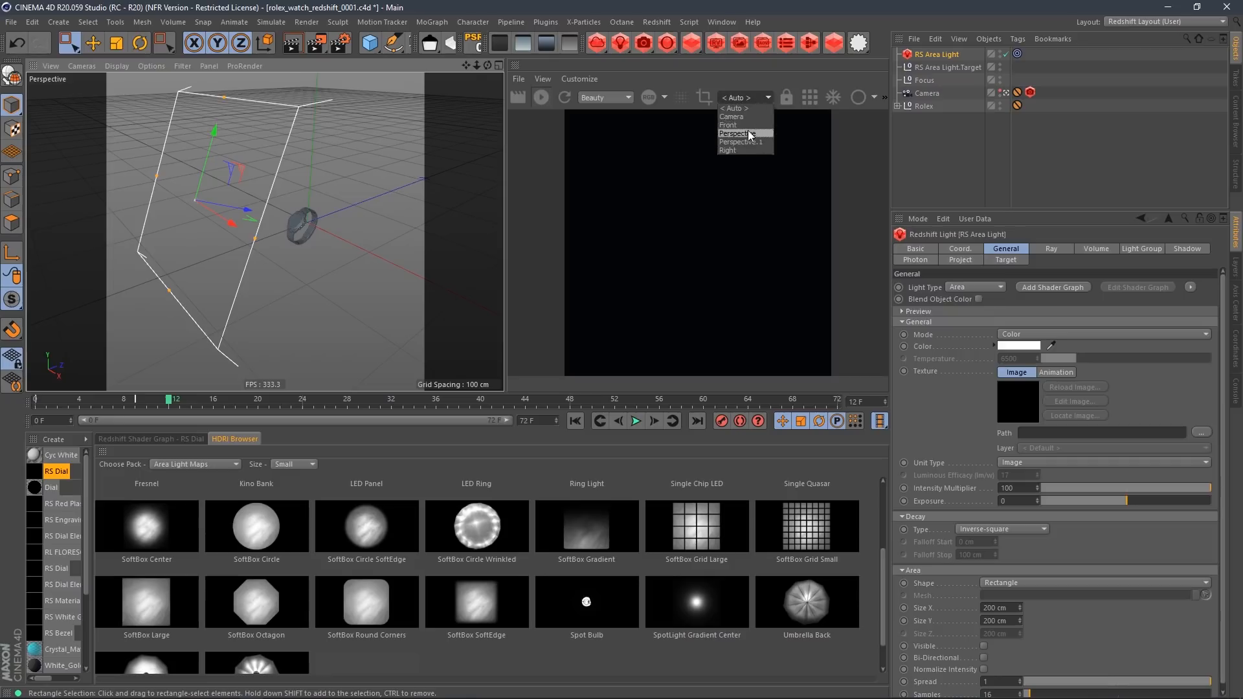
pyautogui.click(751, 118)
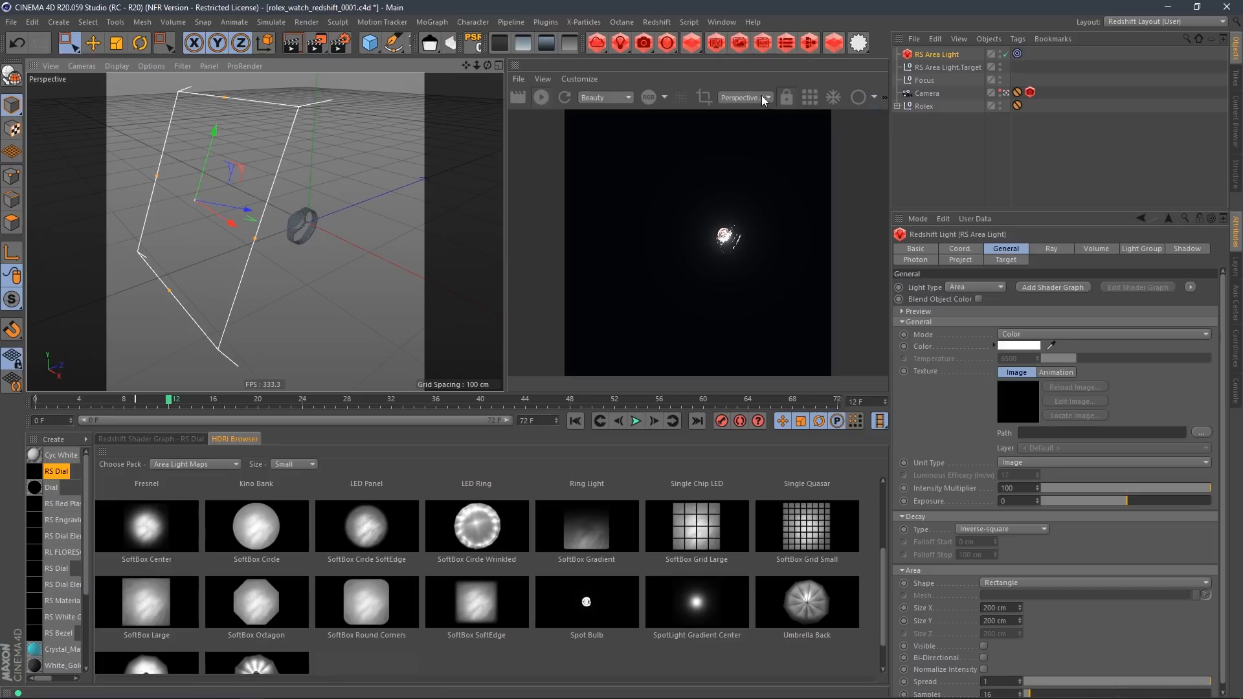
pyautogui.click(755, 116)
# Set the live render's bloom threshold to 0.2 and bloom intensity to 0.1
pyautogui.click(884, 98)
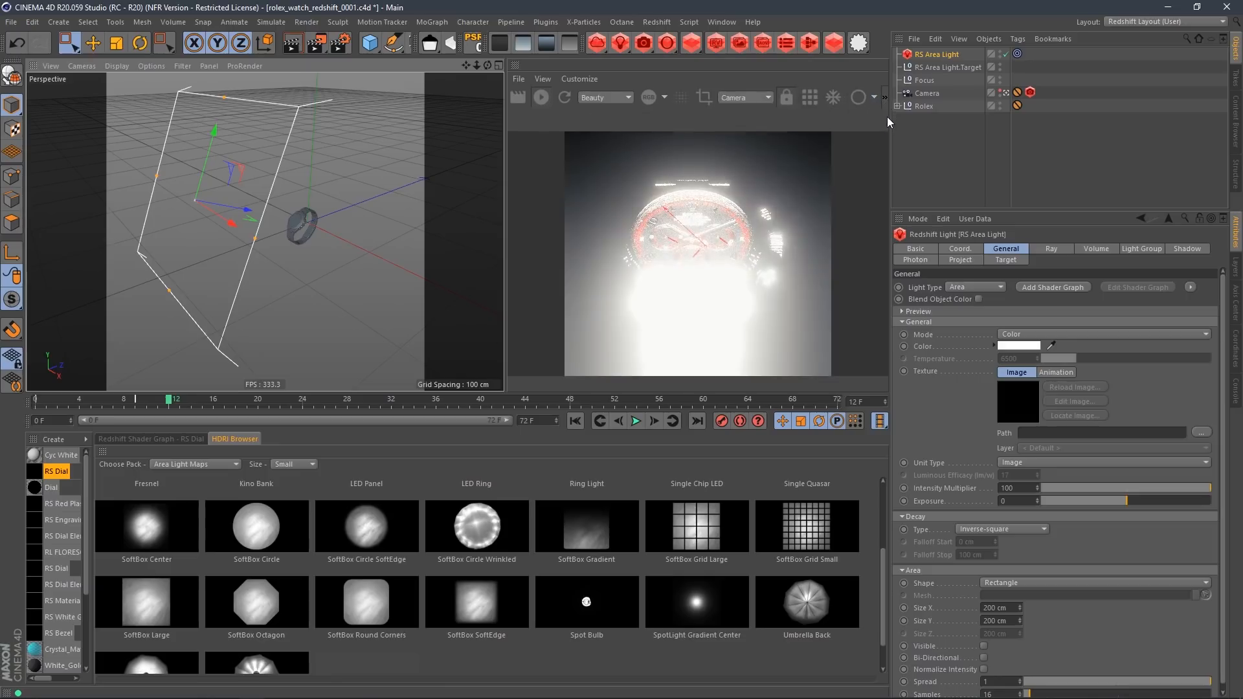
pyautogui.click(868, 122)
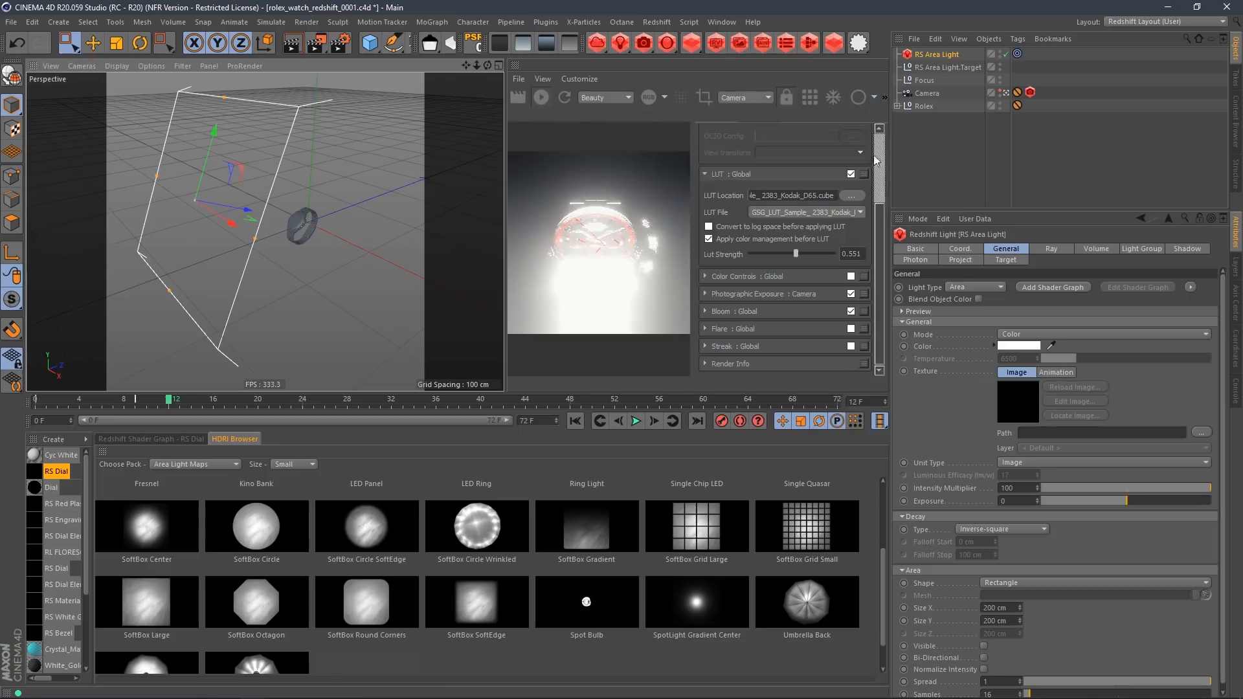
pyautogui.click(703, 312)
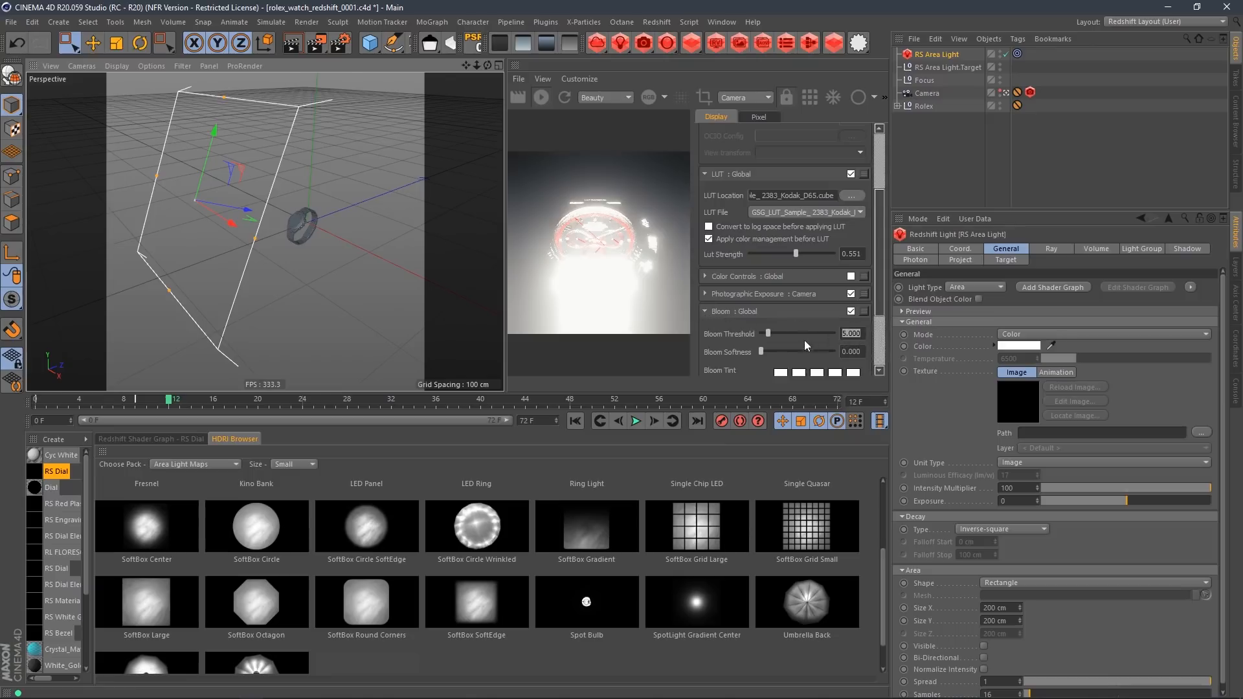
pyautogui.write('.2')
pyautogui.press('Return')
pyautogui.moveTo(882, 289); pyautogui.dragTo(882, 333)
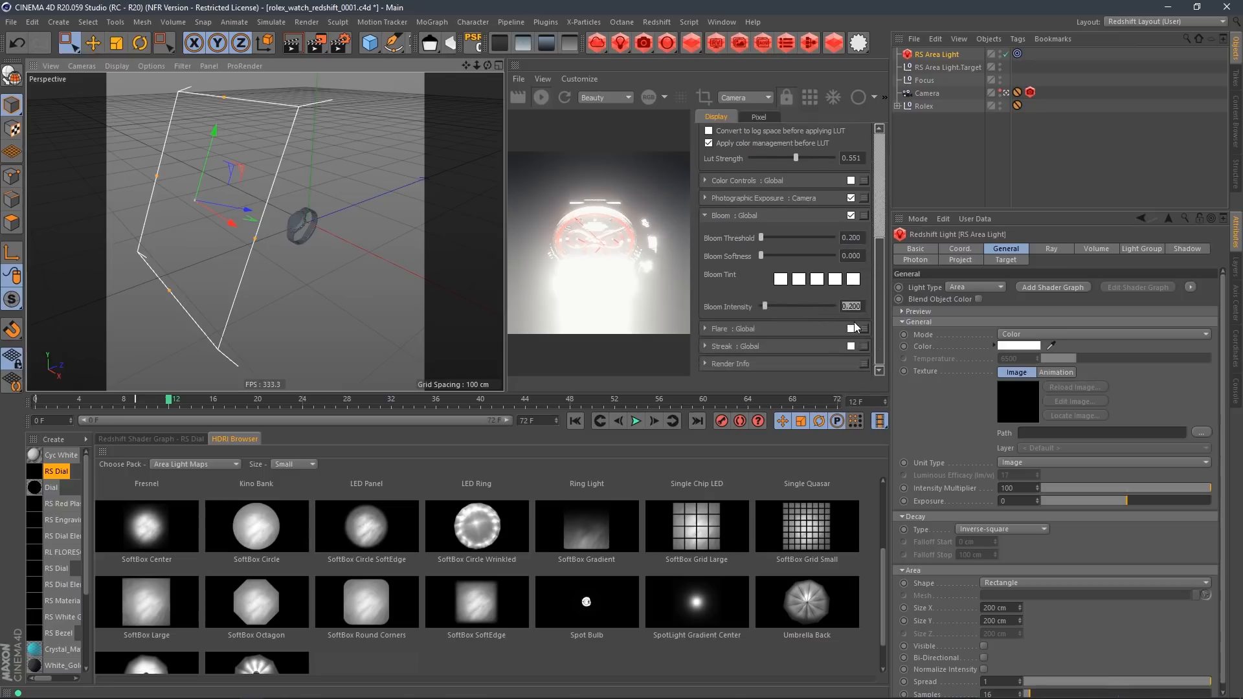
pyautogui.write('.1')
pyautogui.press('Return')
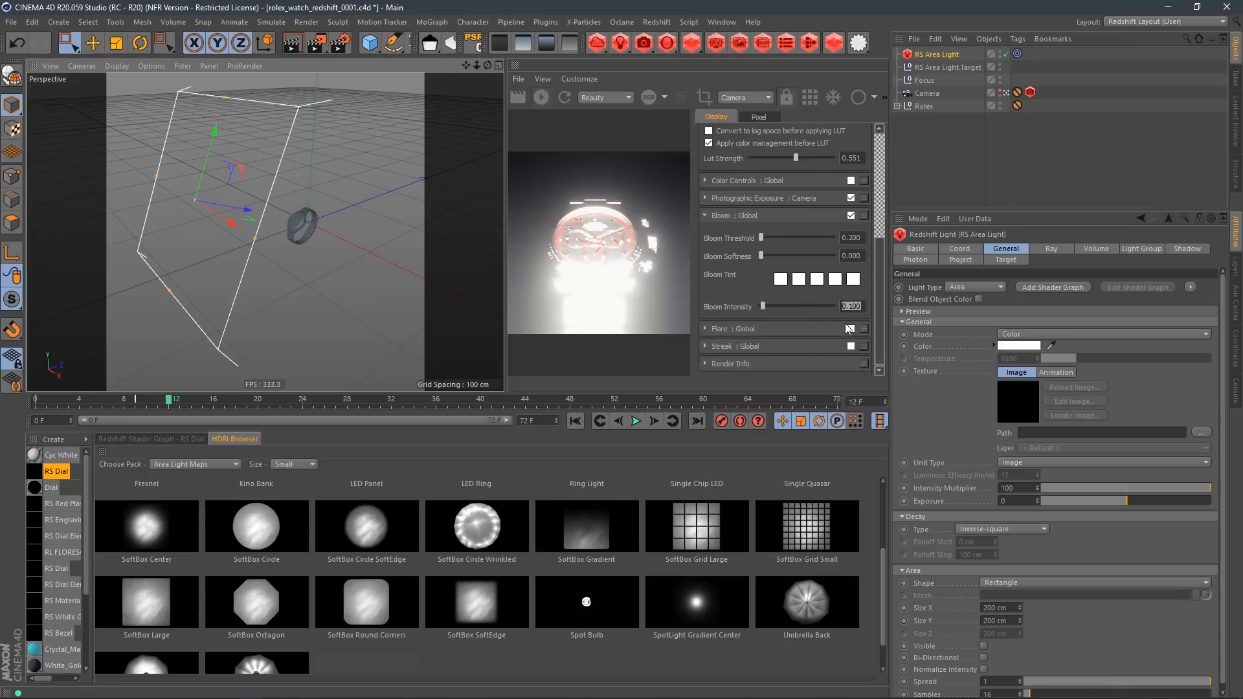
# Turn off the live render's bloom and lower the area light's exposure to about -5.568
pyautogui.click(851, 216)
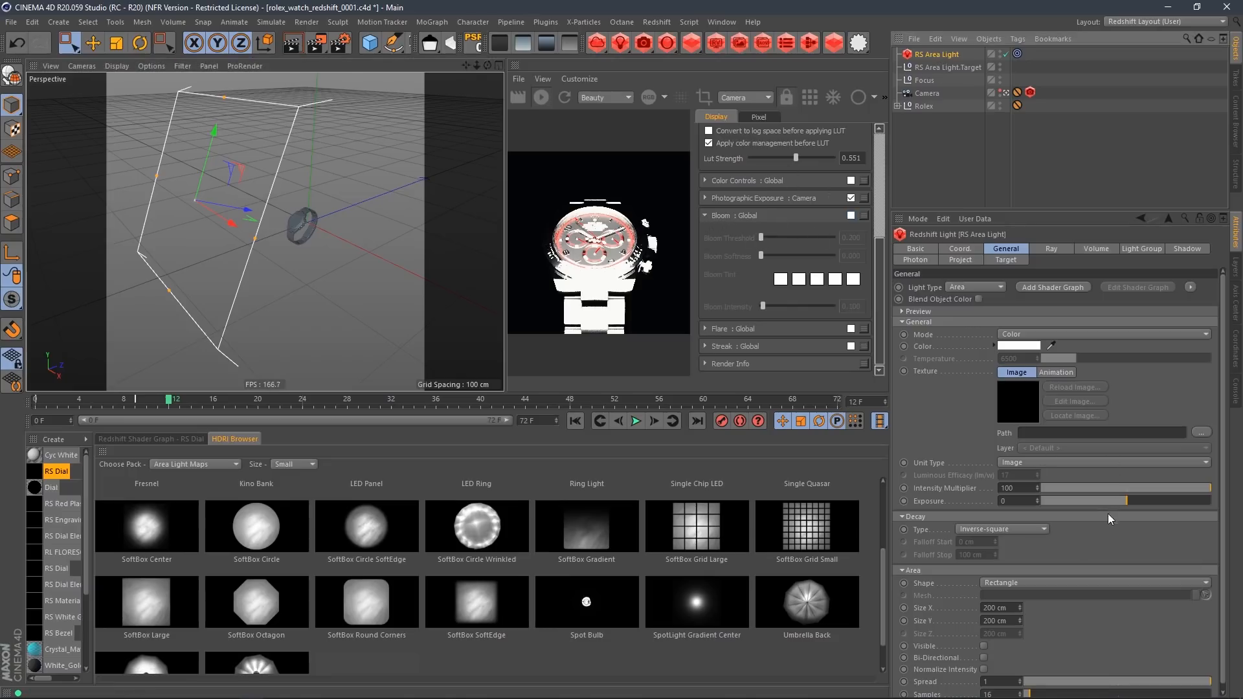
pyautogui.moveTo(1107, 502); pyautogui.dragTo(1081, 503)
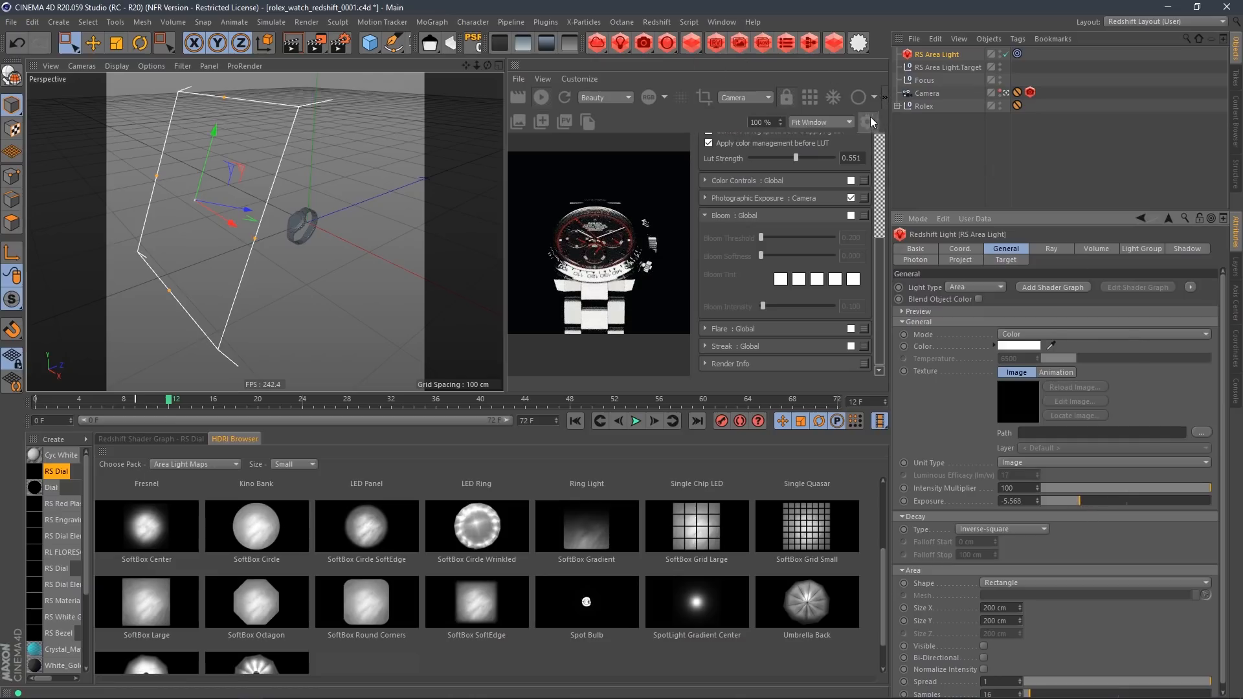
pyautogui.click(867, 121)
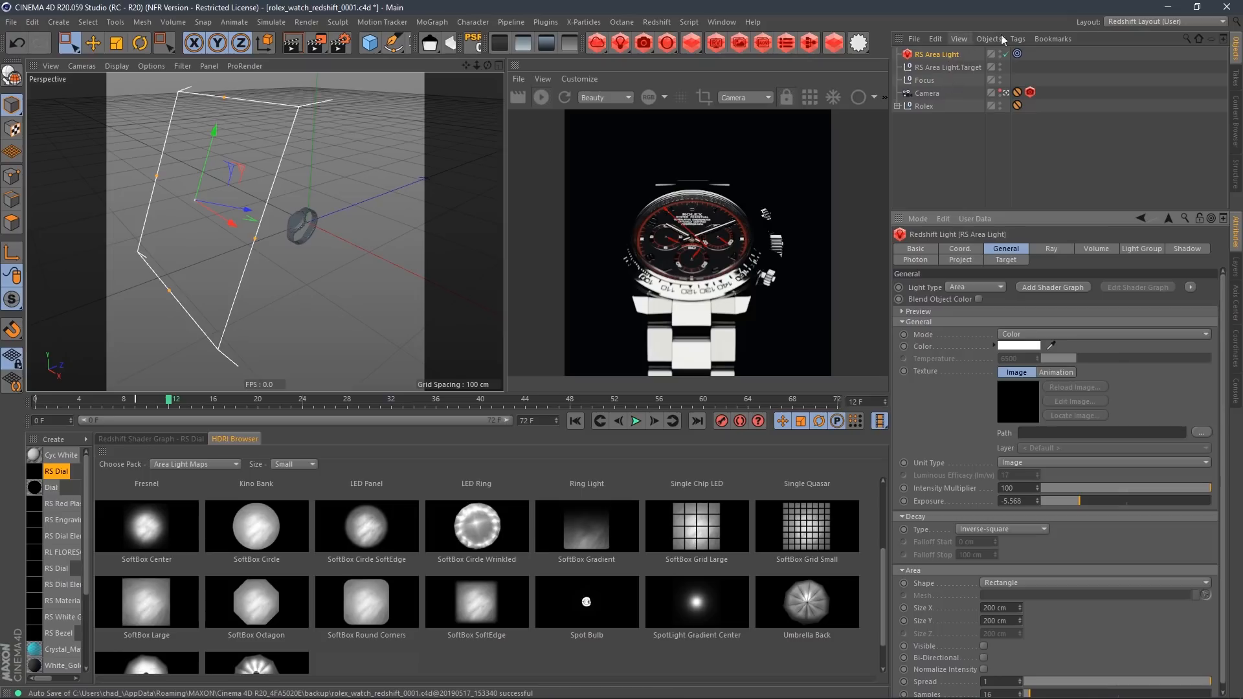
# Add an HDRI Link tag to the area light and drive its Texture with the SoftBox Circle Wrinkled map
pyautogui.click(1019, 38)
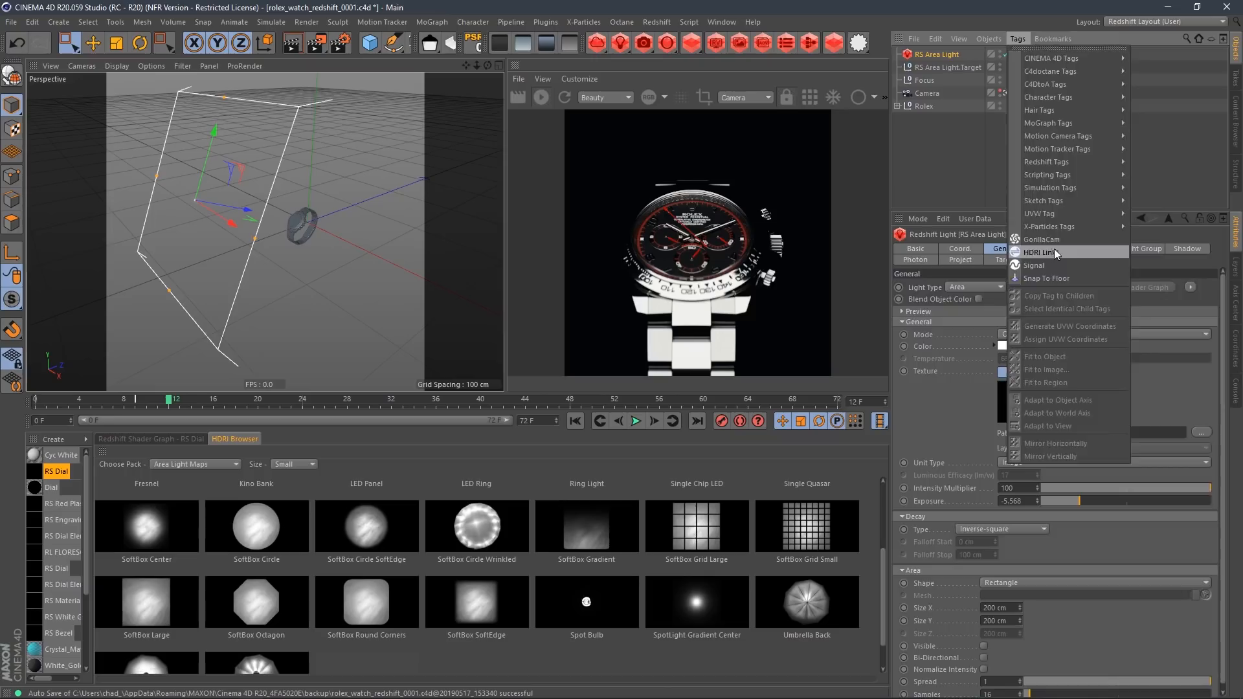
pyautogui.click(1054, 250)
pyautogui.click(934, 54)
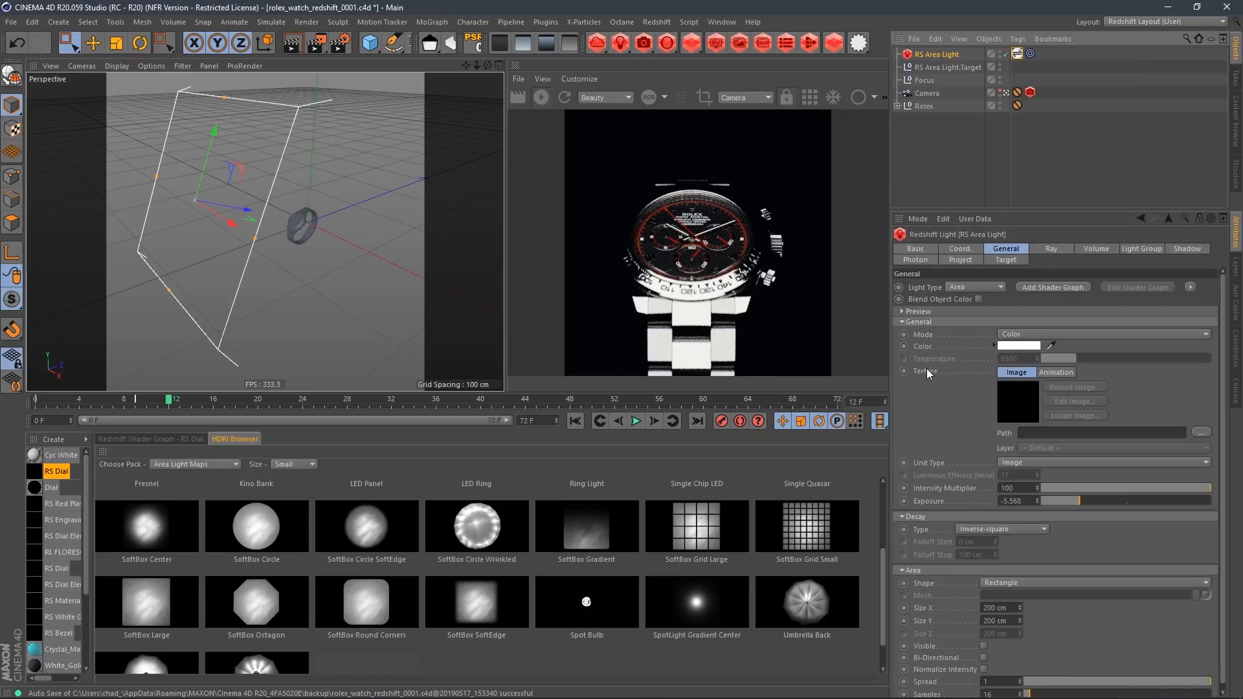
pyautogui.moveTo(926, 368); pyautogui.dragTo(1019, 52)
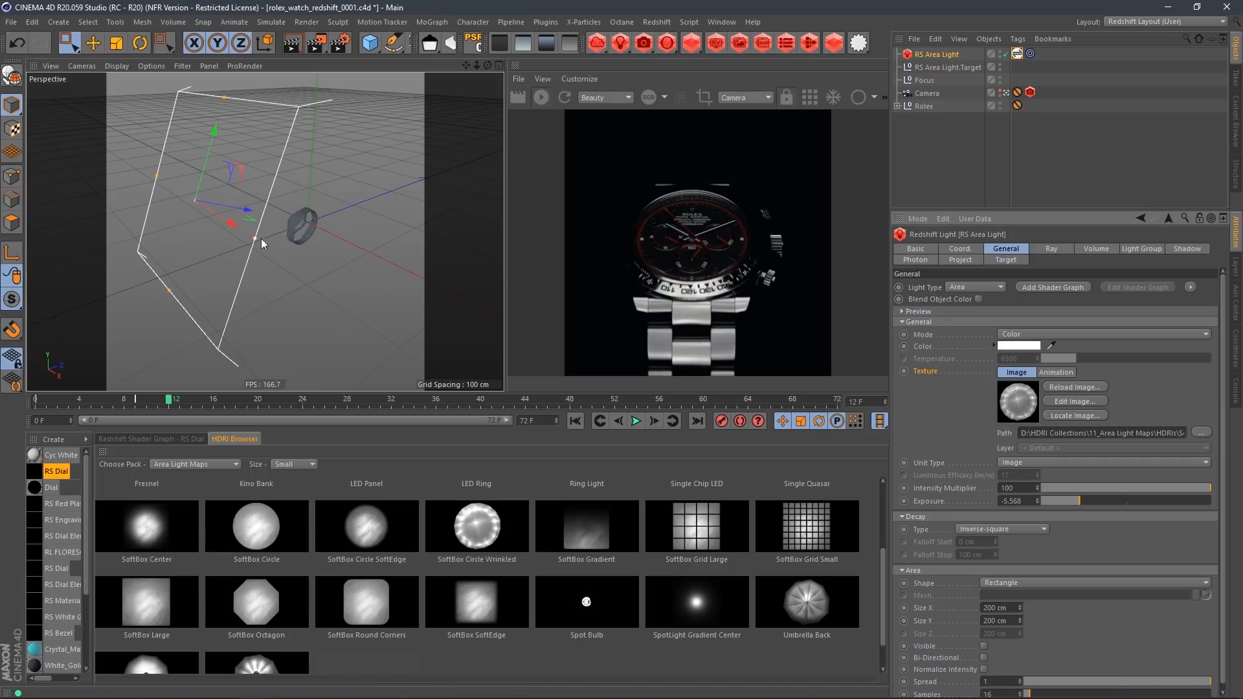
# Make the area light visible in the render and move it above the watch
pyautogui.moveTo(240, 172); pyautogui.dragTo(390, 127)
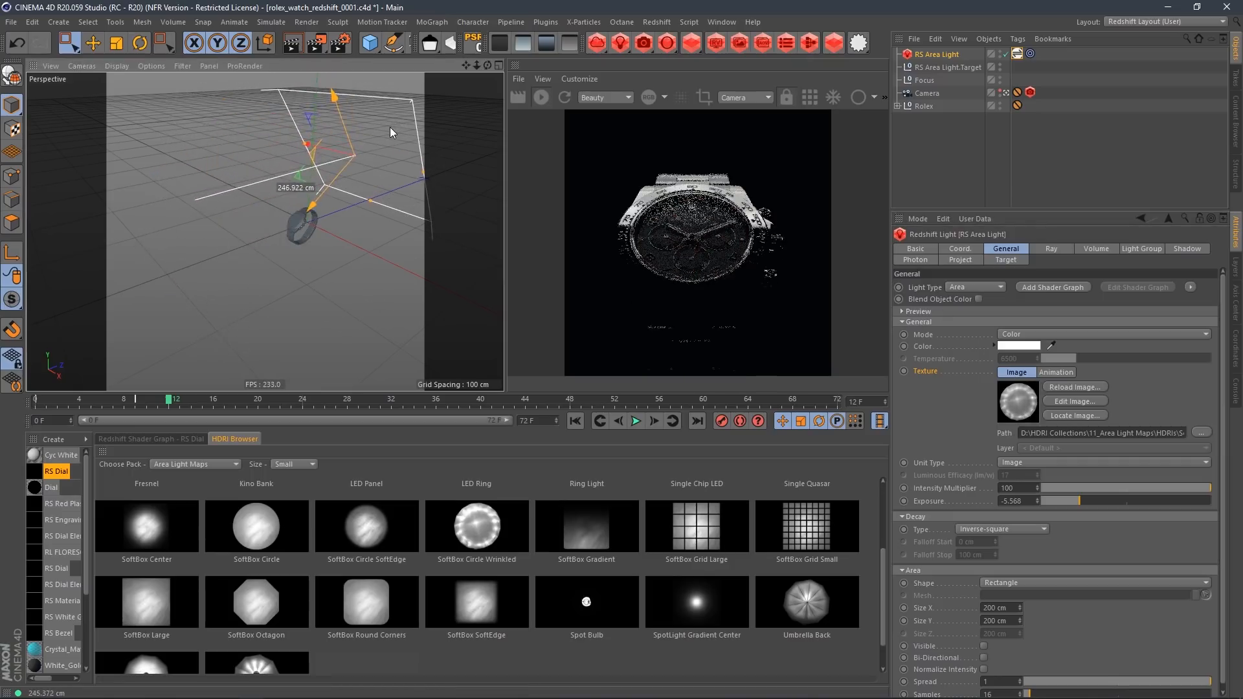
pyautogui.click(985, 646)
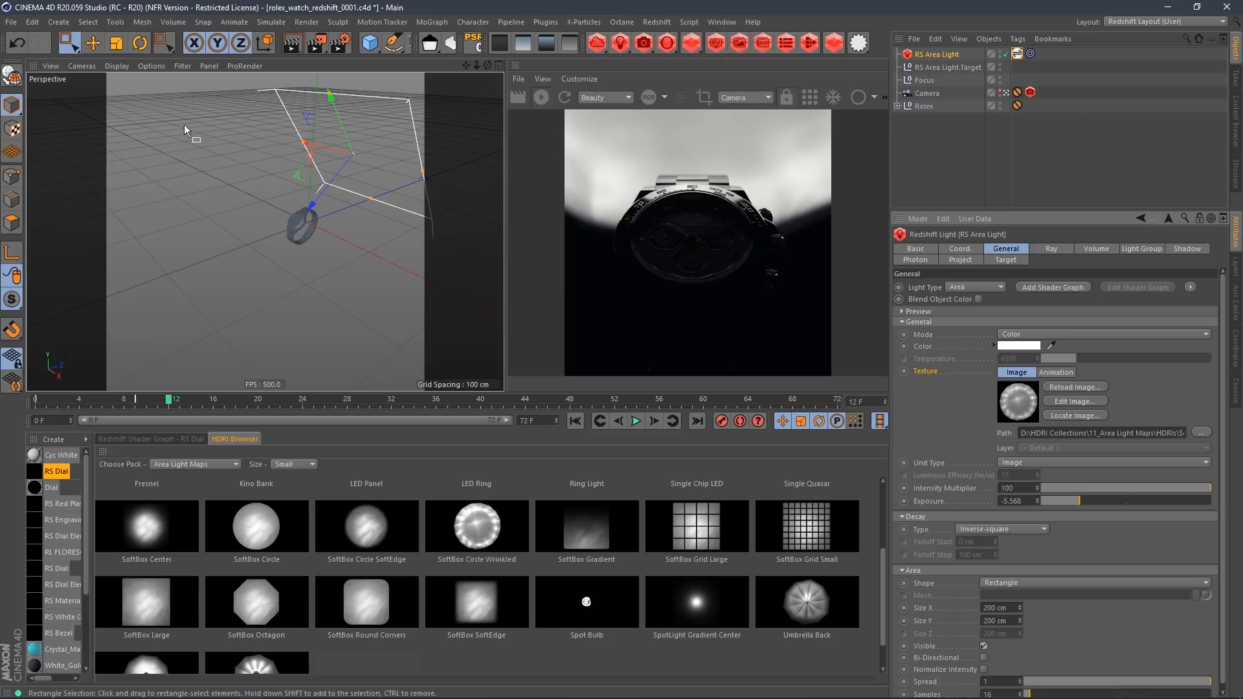
pyautogui.moveTo(309, 158); pyautogui.dragTo(282, 145)
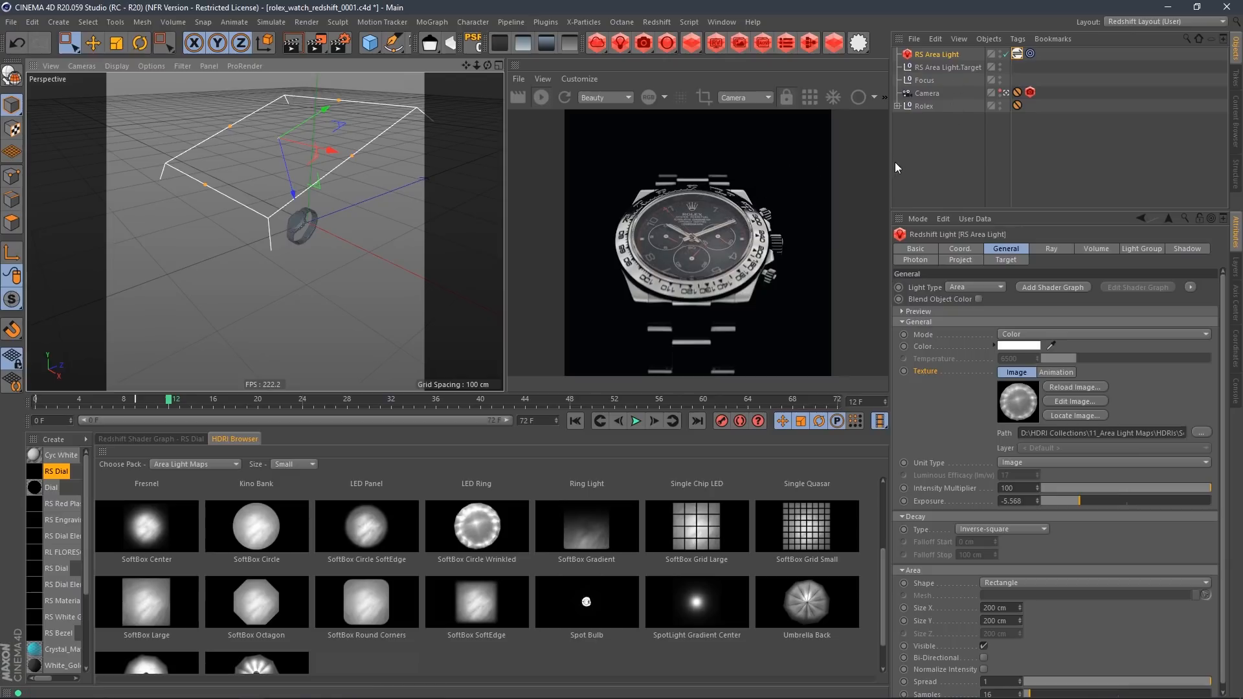
# Show the camera's view of the watch and activate the Lighting Tool in Specular Placement mode for the selected area light
pyautogui.middleClick(418, 260)
pyautogui.middleClick(211, 165)
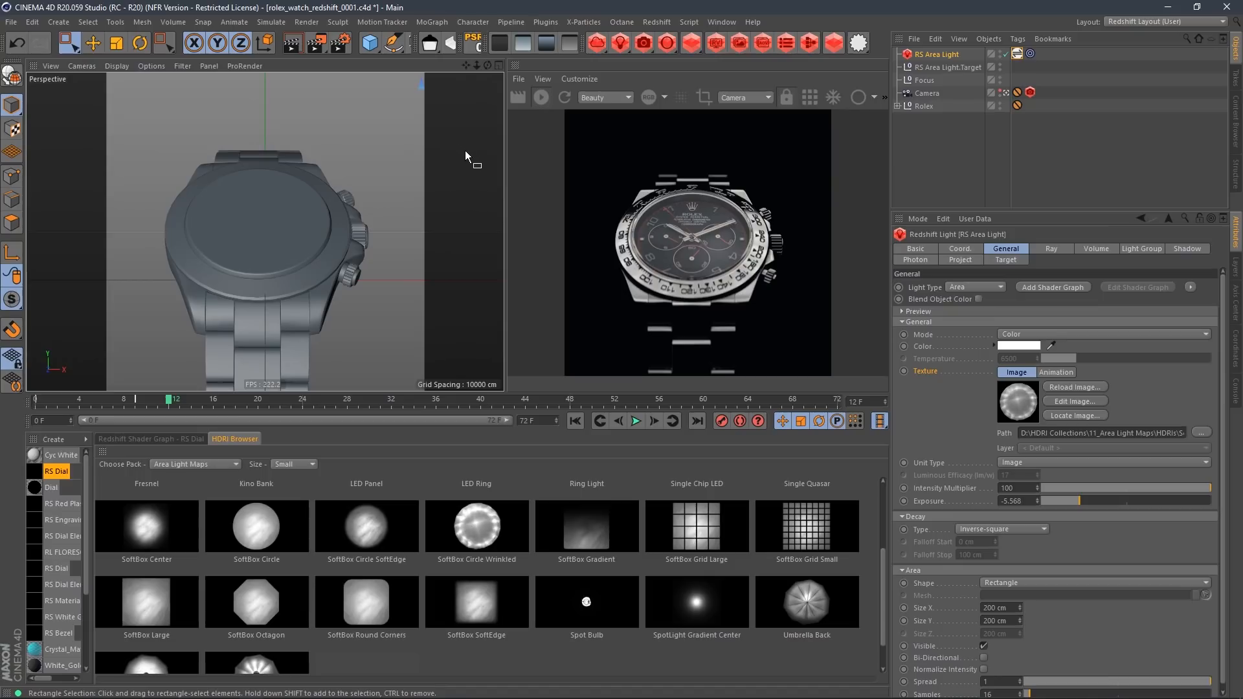
pyautogui.click(919, 154)
pyautogui.click(934, 55)
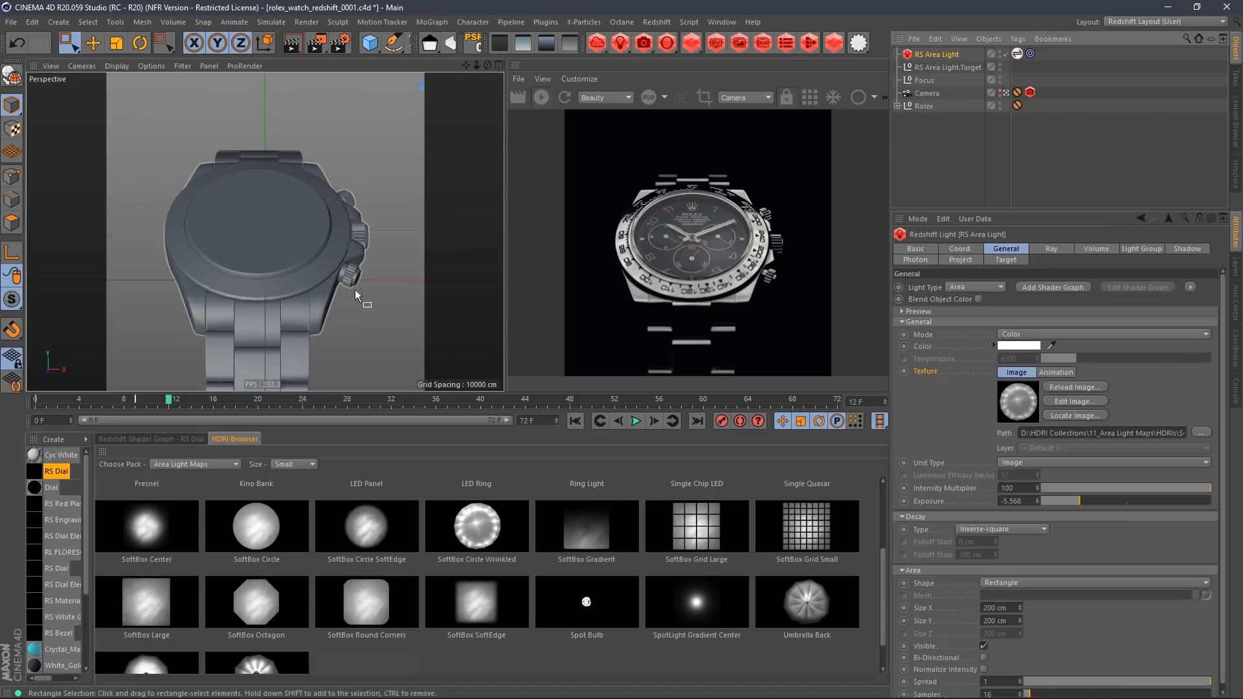
pyautogui.hotkey('shift', 'c')
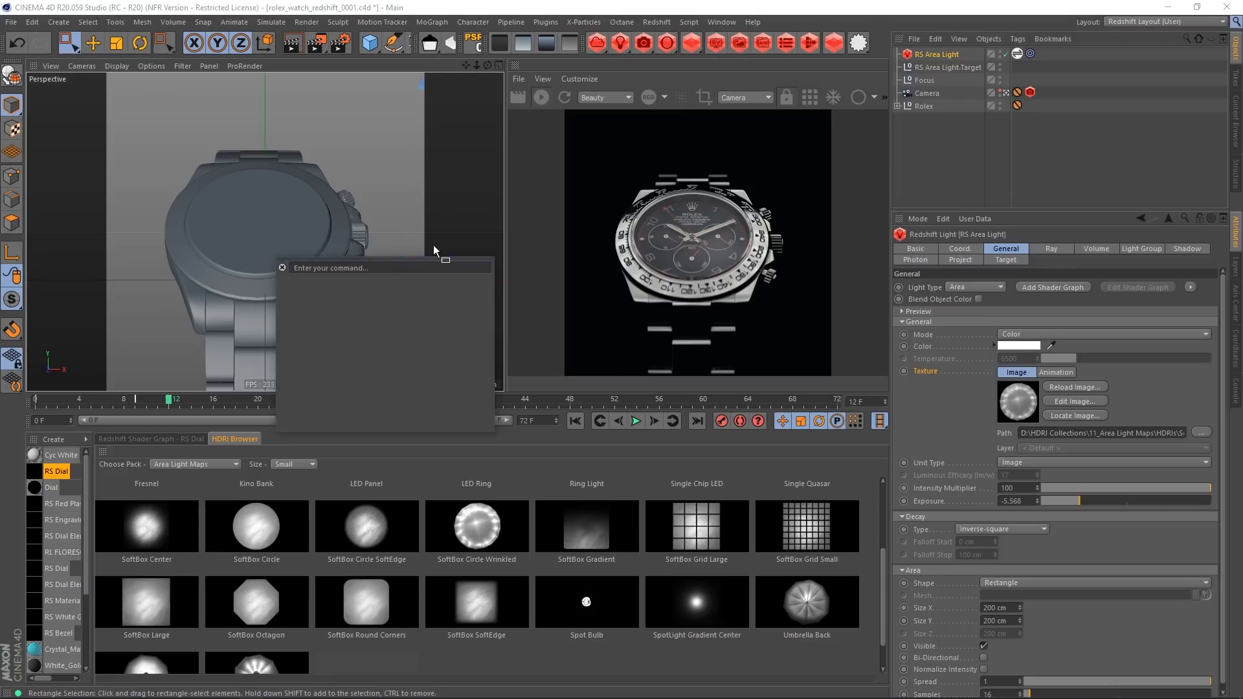
pyautogui.write('light')
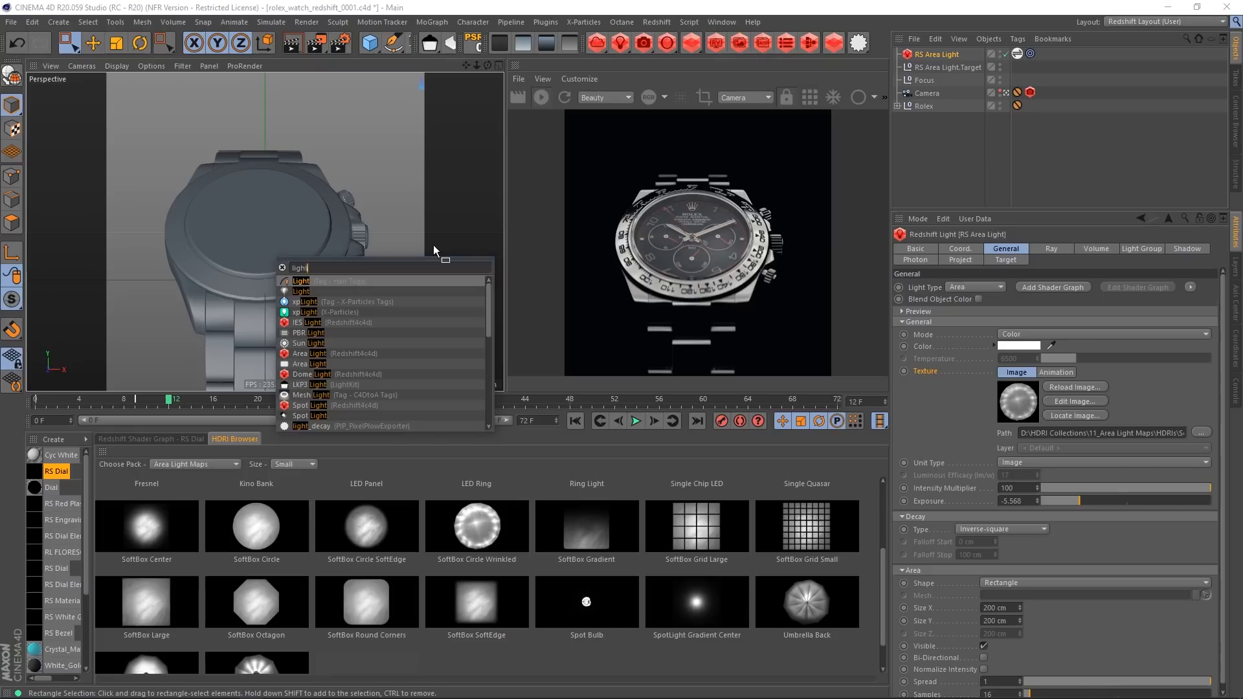
pyautogui.write(' too')
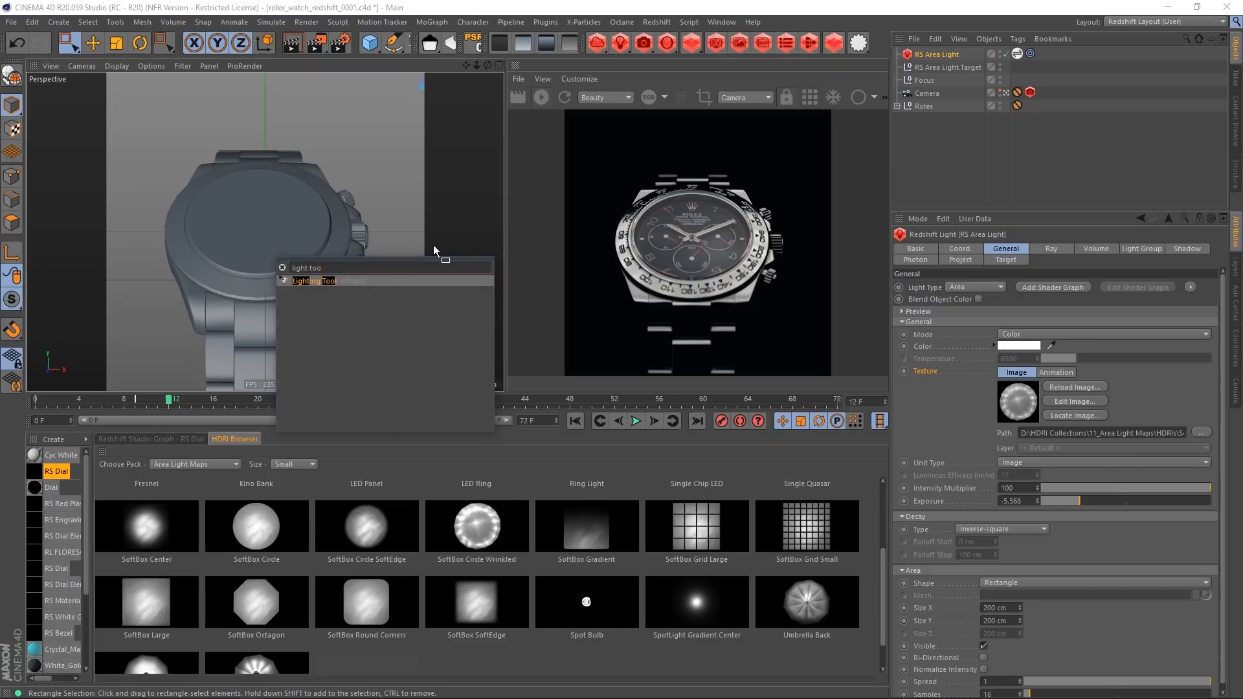
pyautogui.press('Return')
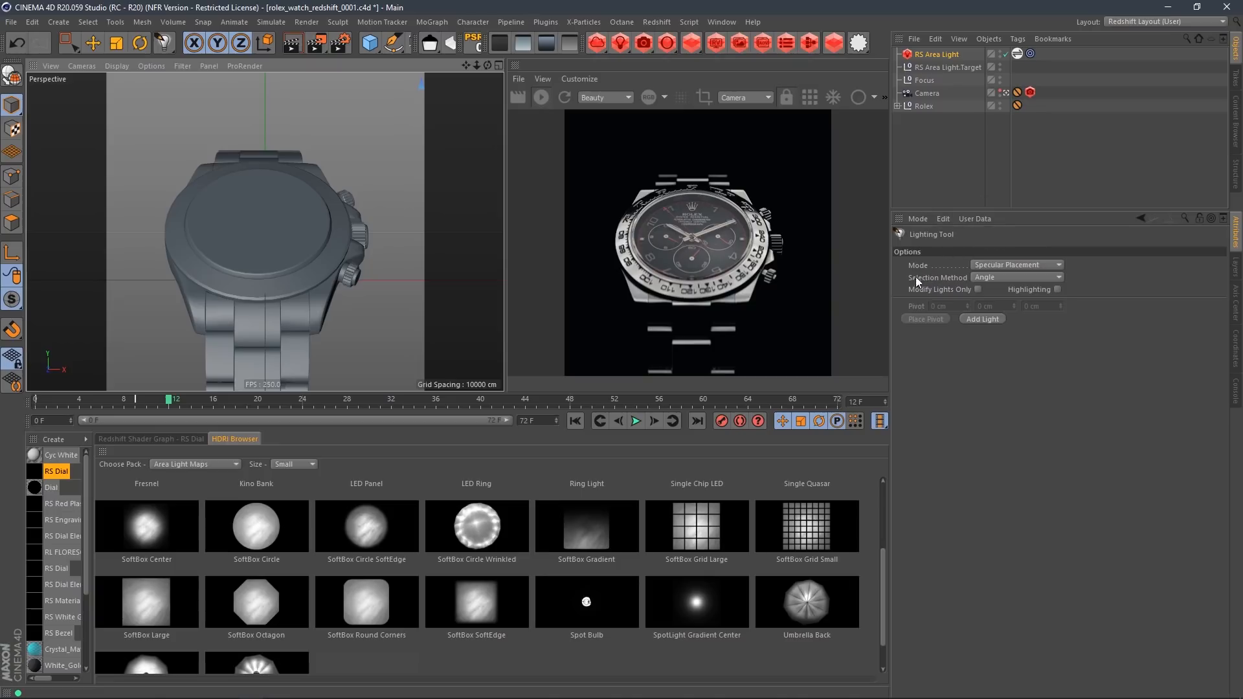
pyautogui.click(1001, 266)
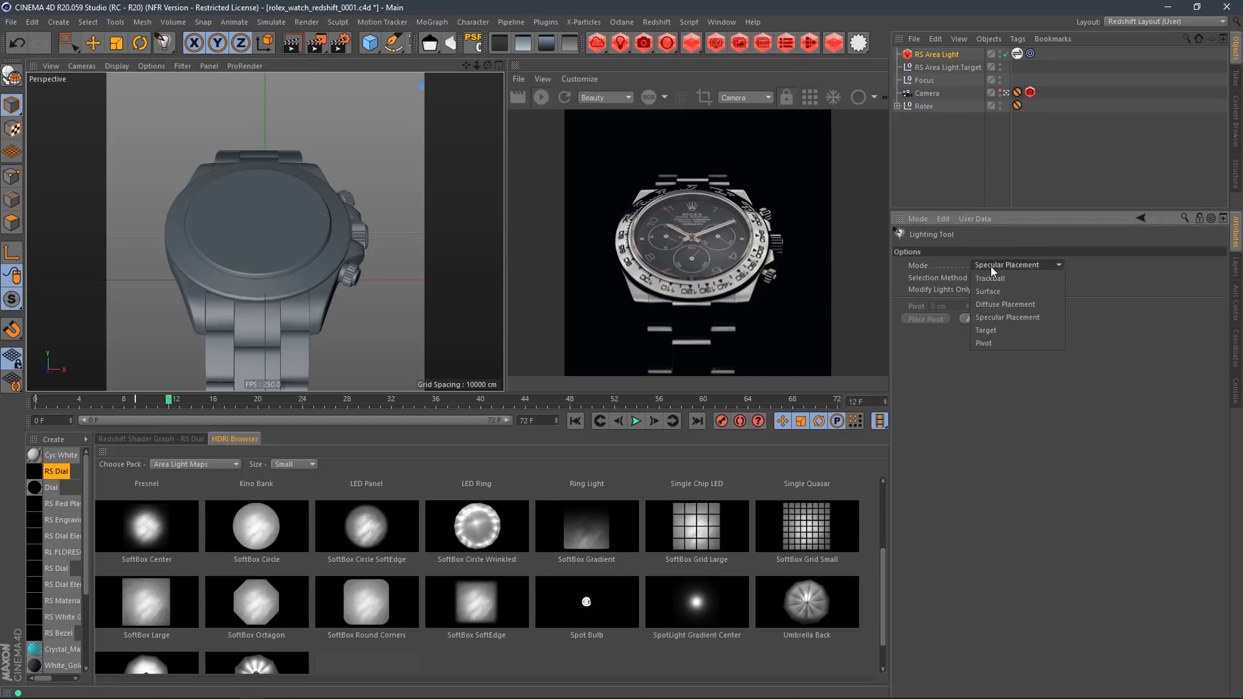
pyautogui.click(1098, 361)
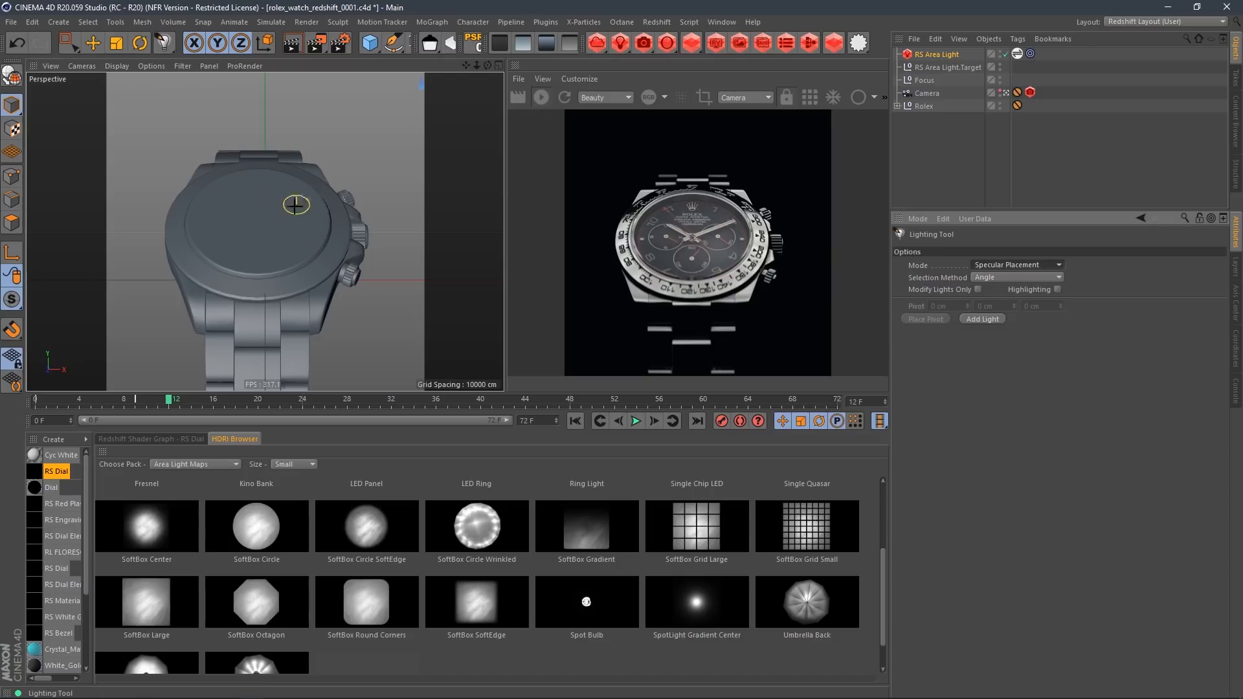
# Reposition the area light by placing its specular highlight on the upper-right edge of the watch's bezel
pyautogui.click(336, 214)
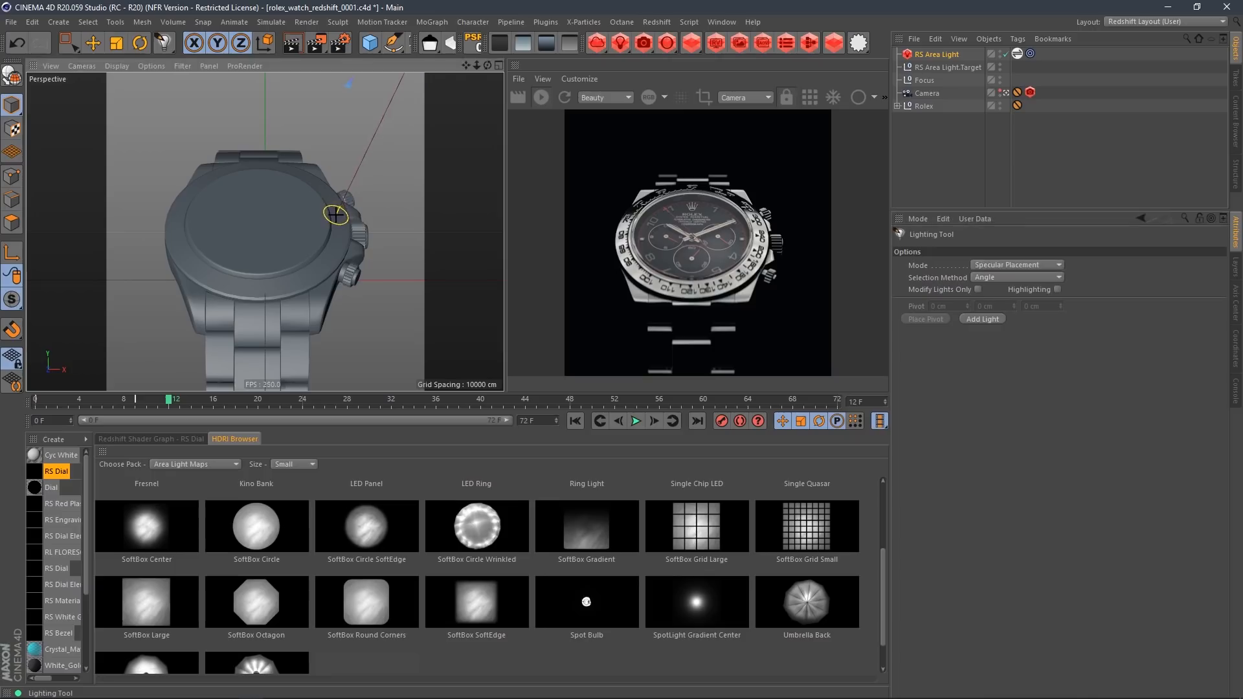
pyautogui.moveTo(336, 215); pyautogui.dragTo(325, 184)
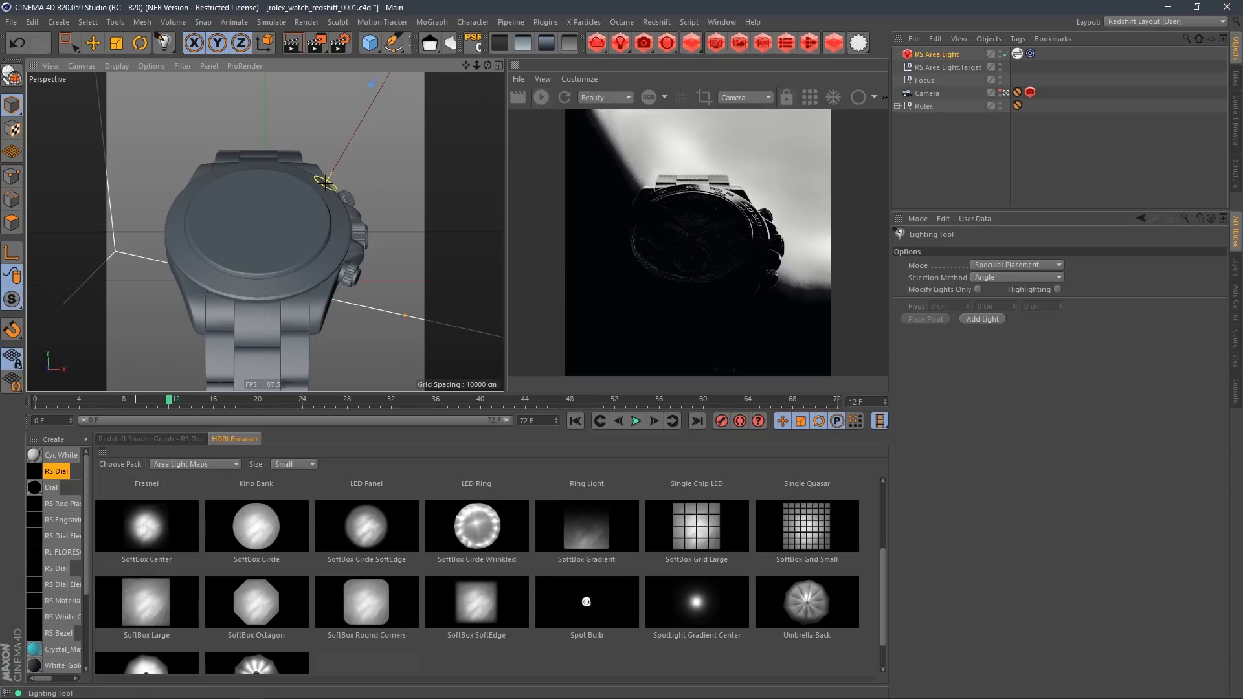
pyautogui.moveTo(325, 184)
pyautogui.mouseDown()
pyautogui.moveTo(307, 175)
pyautogui.moveTo(314, 186)
pyautogui.mouseUp()
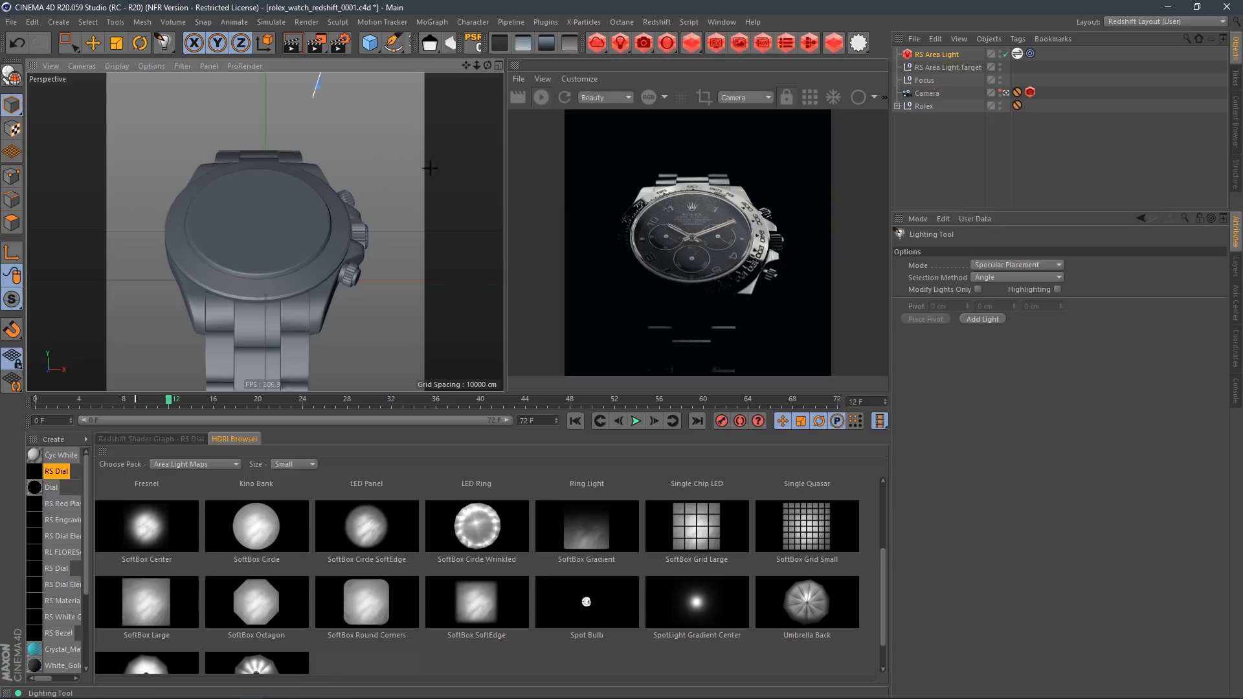
# Return to the free perspective view and scale the area light down slightly
pyautogui.click(930, 53)
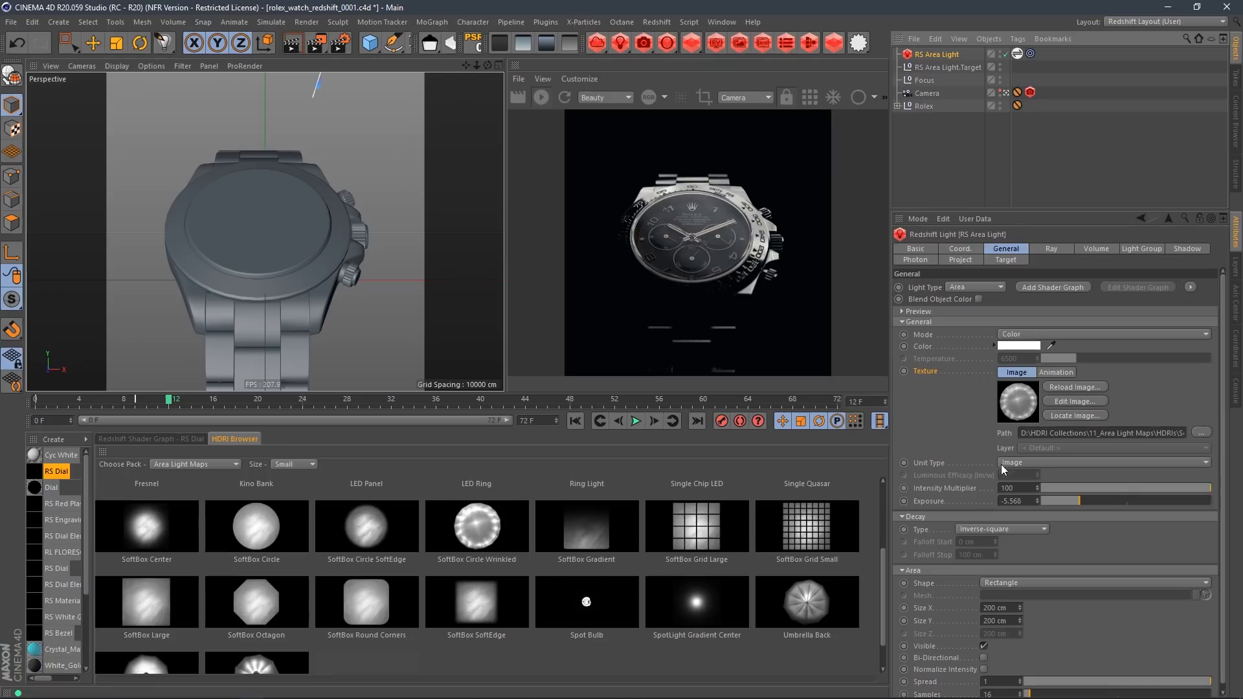
pyautogui.click(499, 66)
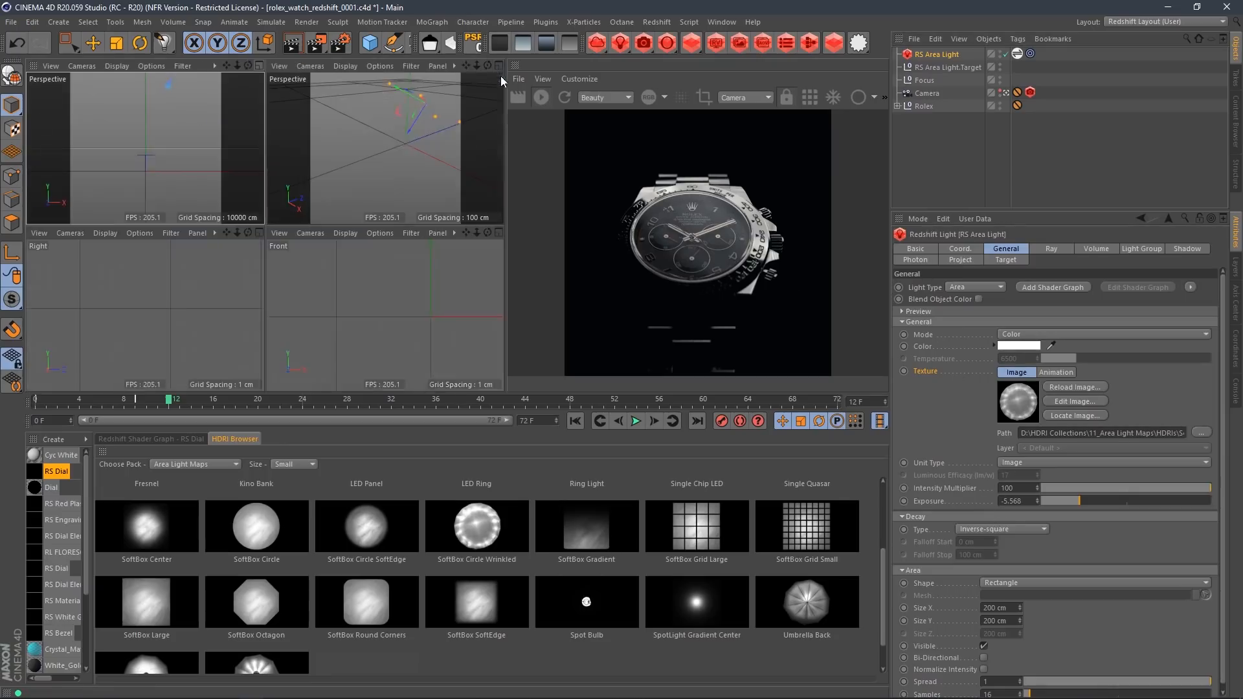
pyautogui.middleClick(367, 195)
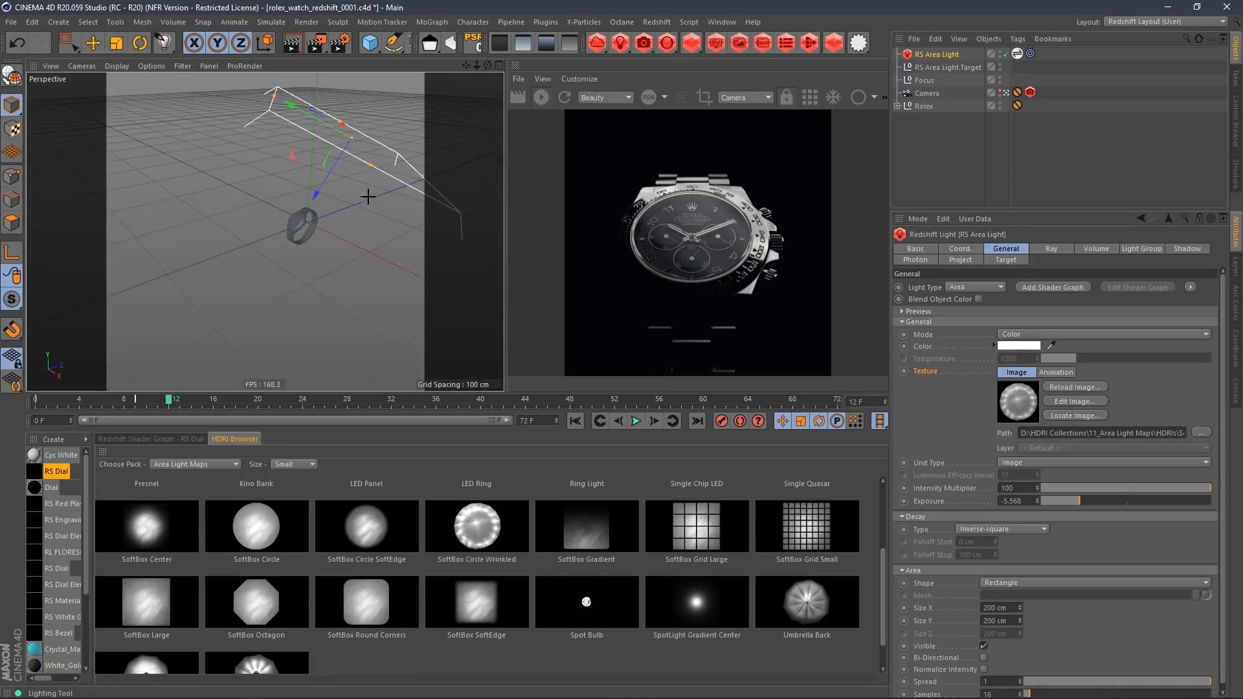
pyautogui.press('t')
pyautogui.moveTo(427, 107); pyautogui.dragTo(383, 149)
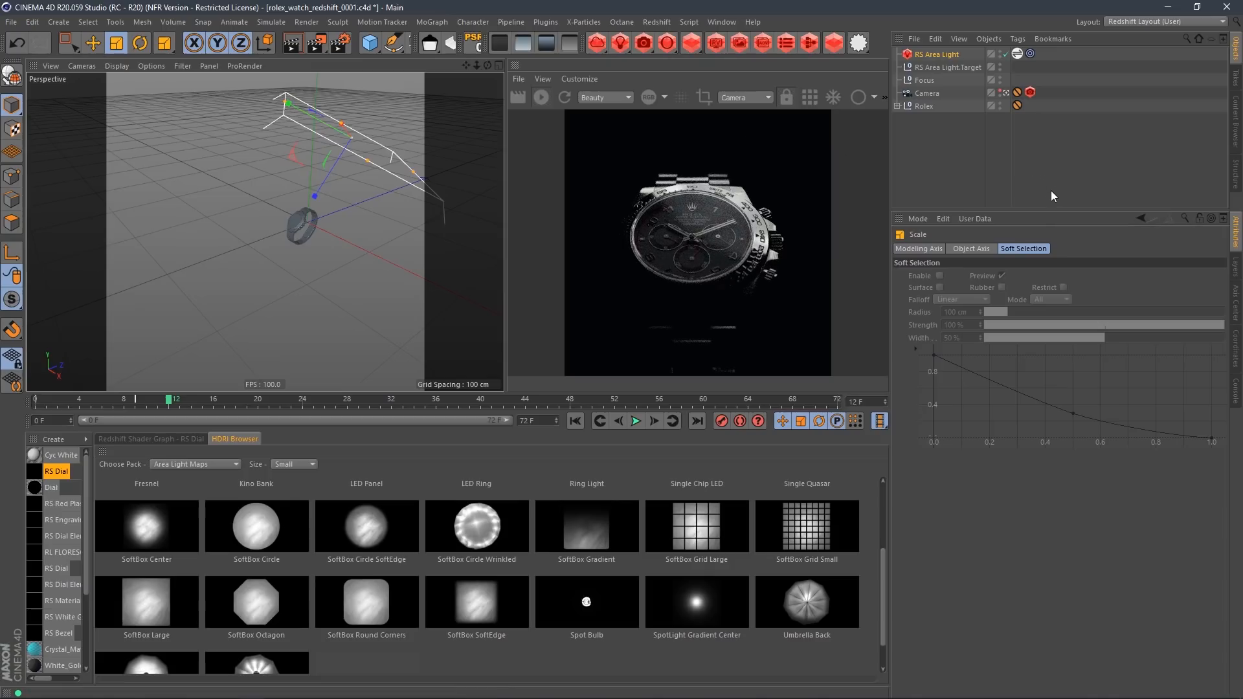
# Open the area light's HDRI Link tag and apply the Abstract Circle Splotch area light map as its texture
pyautogui.click(1018, 54)
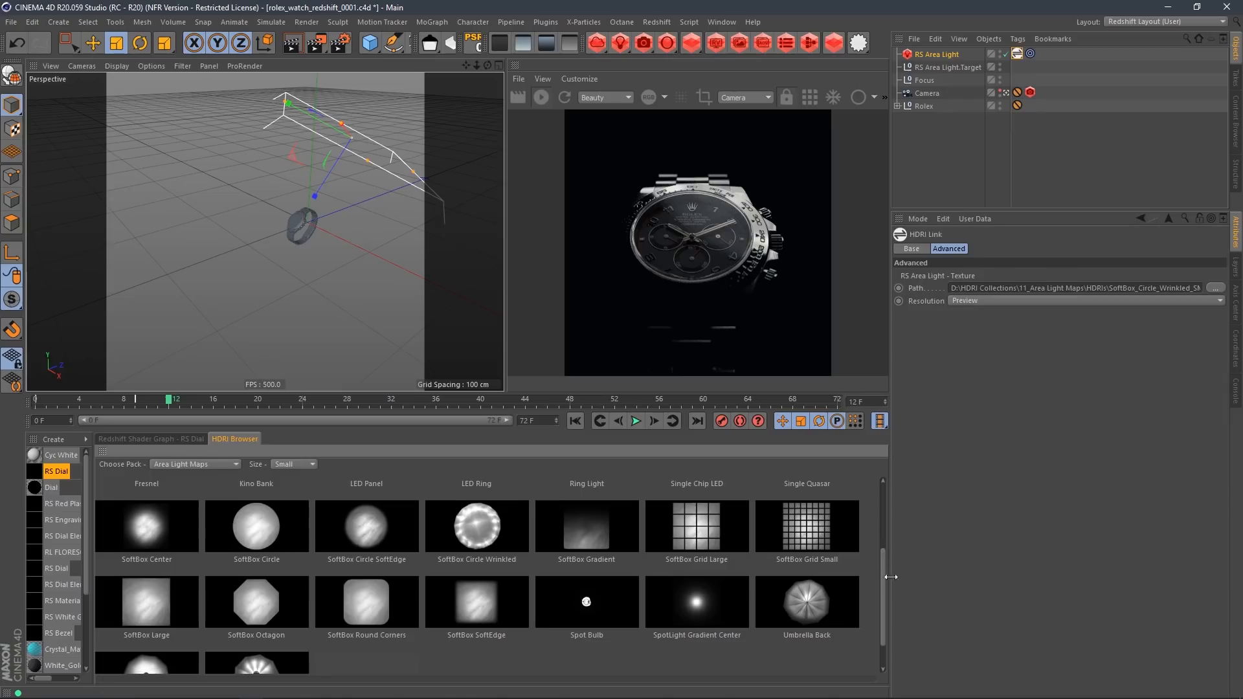
pyautogui.moveTo(885, 585); pyautogui.dragTo(900, 487)
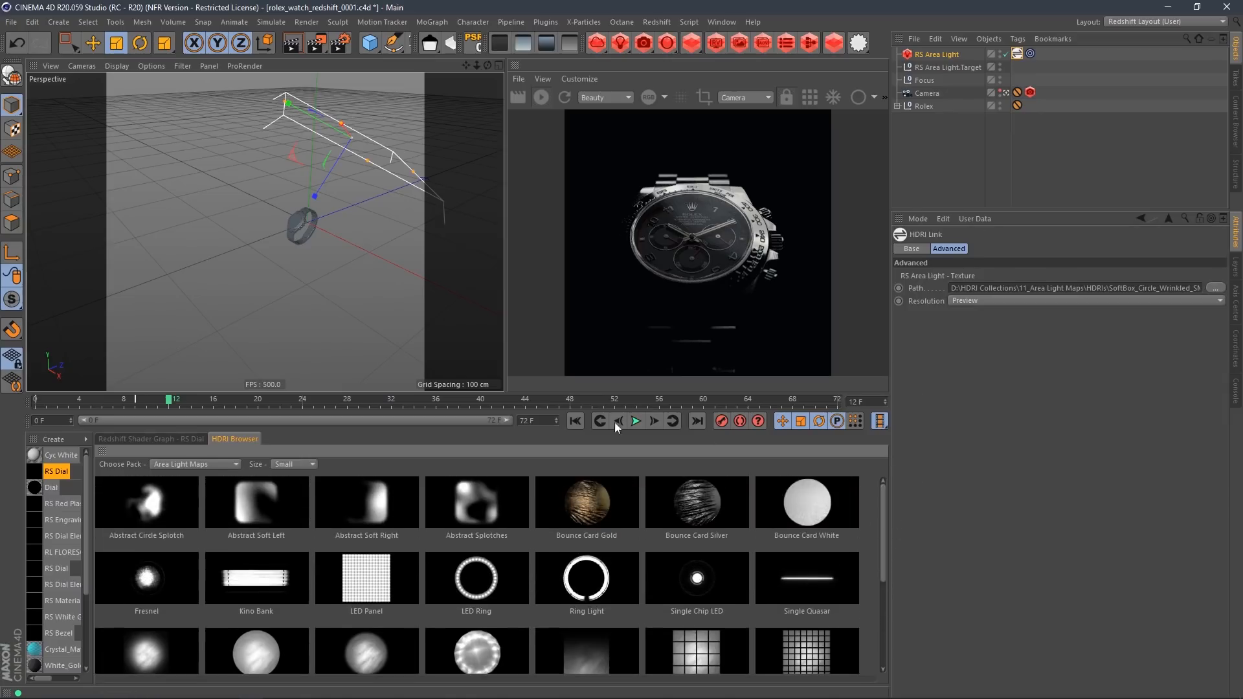
pyautogui.click(176, 501)
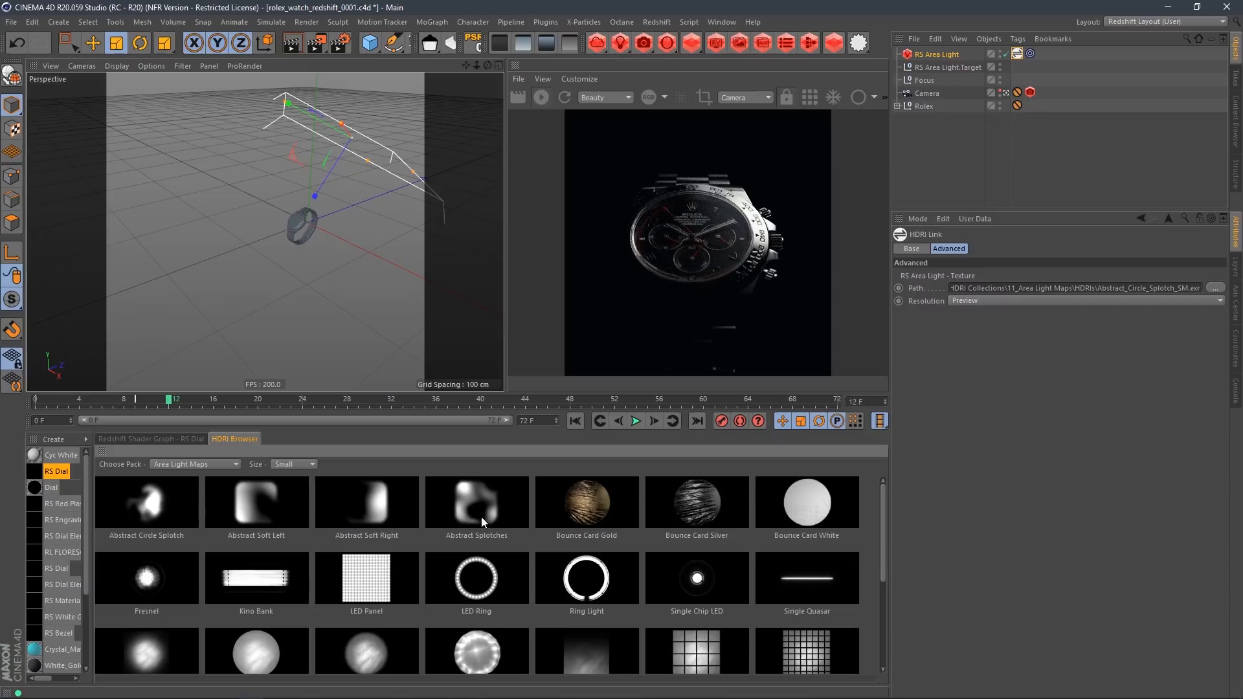
# Browse the Pro Studios Metal pack in the HDRI browser and return to the Area Light Maps pack
pyautogui.click(172, 463)
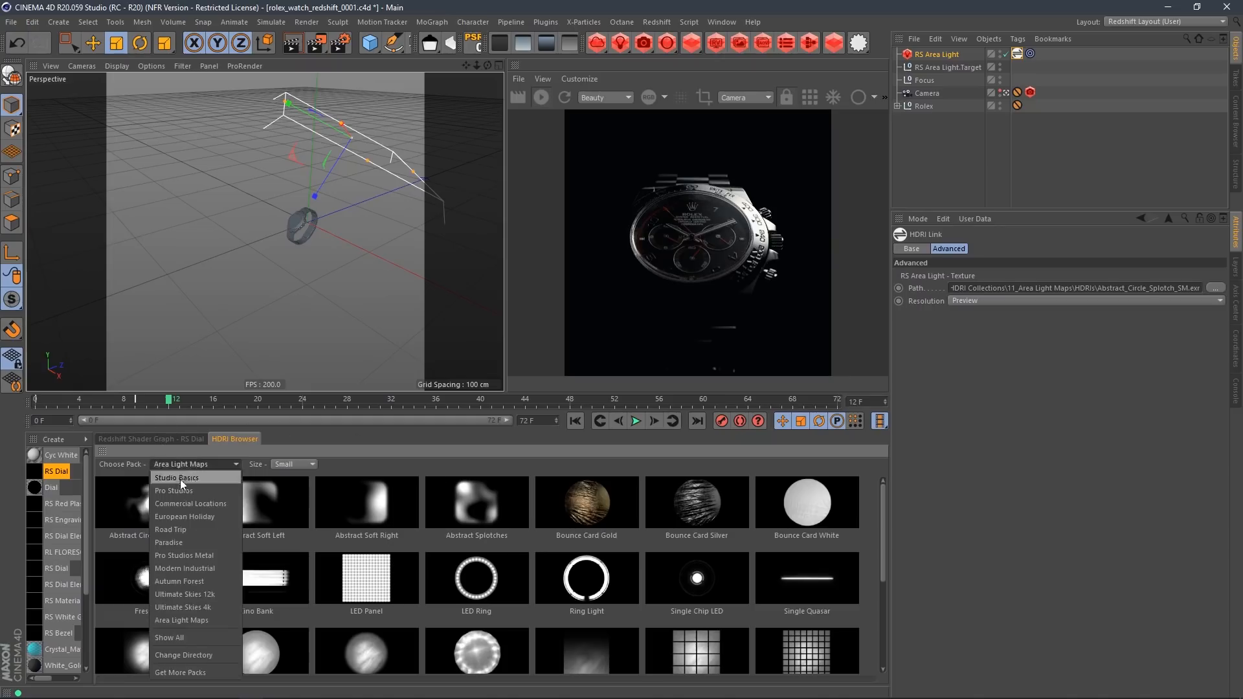
pyautogui.click(201, 557)
pyautogui.moveTo(884, 527); pyautogui.dragTo(870, 646)
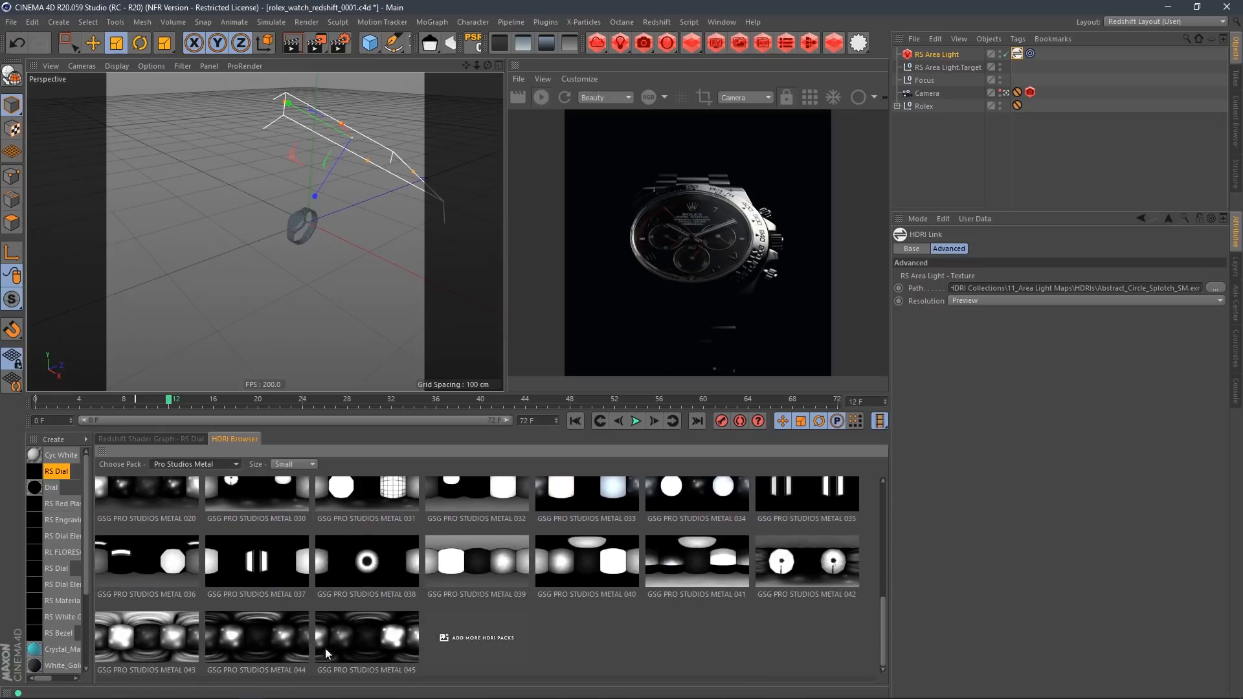
pyautogui.click(223, 465)
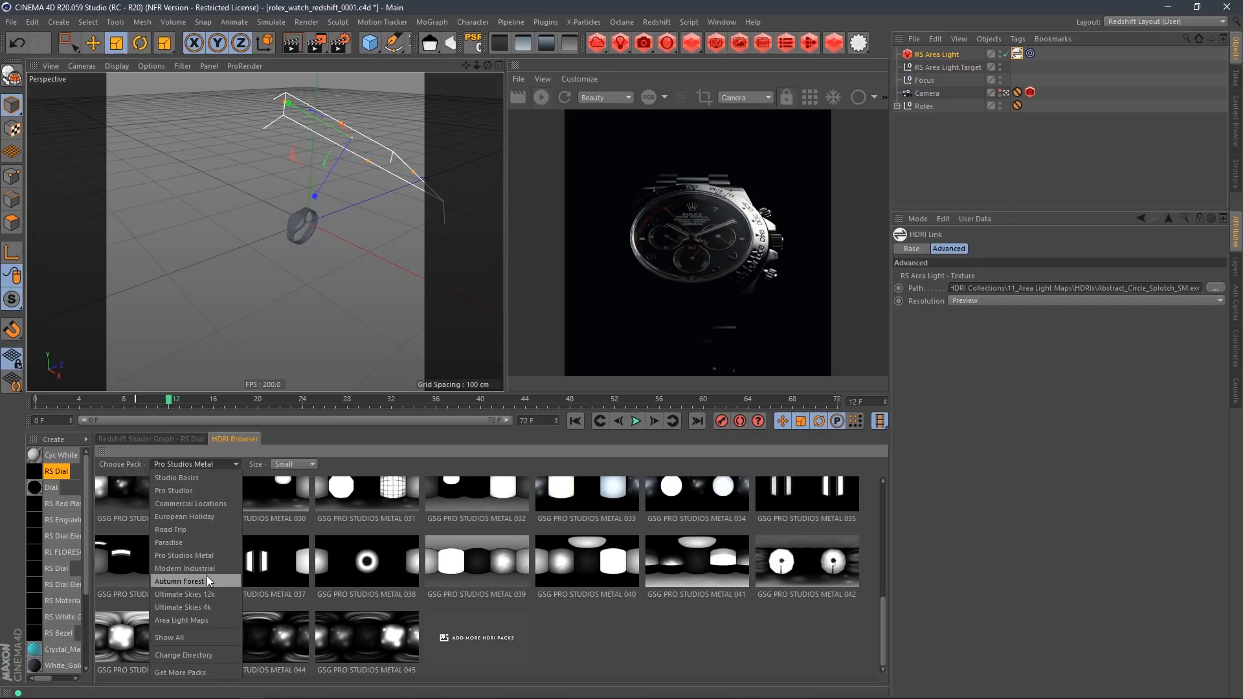
pyautogui.click(200, 618)
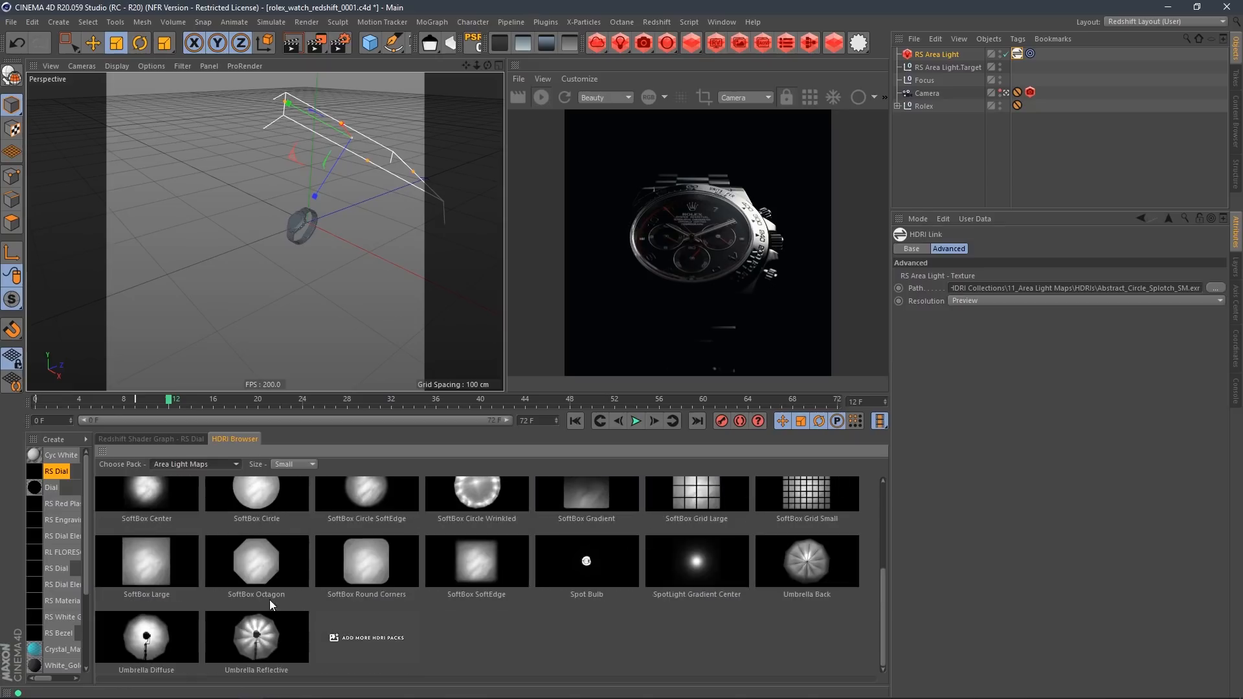
pyautogui.moveTo(880, 631); pyautogui.dragTo(892, 517)
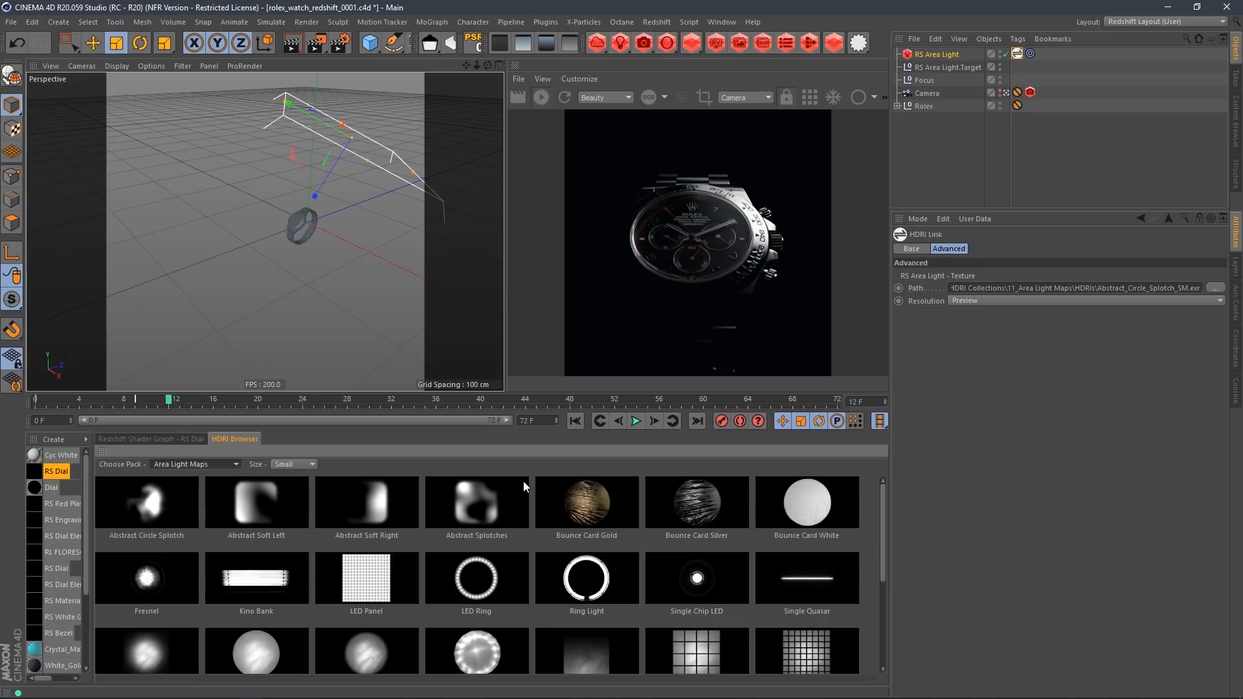
# Compare the Abstract Splotches, Abstract Soft Right and Abstract Soft Left maps on the area light and go back to Abstract Circle Splotch
pyautogui.click(480, 499)
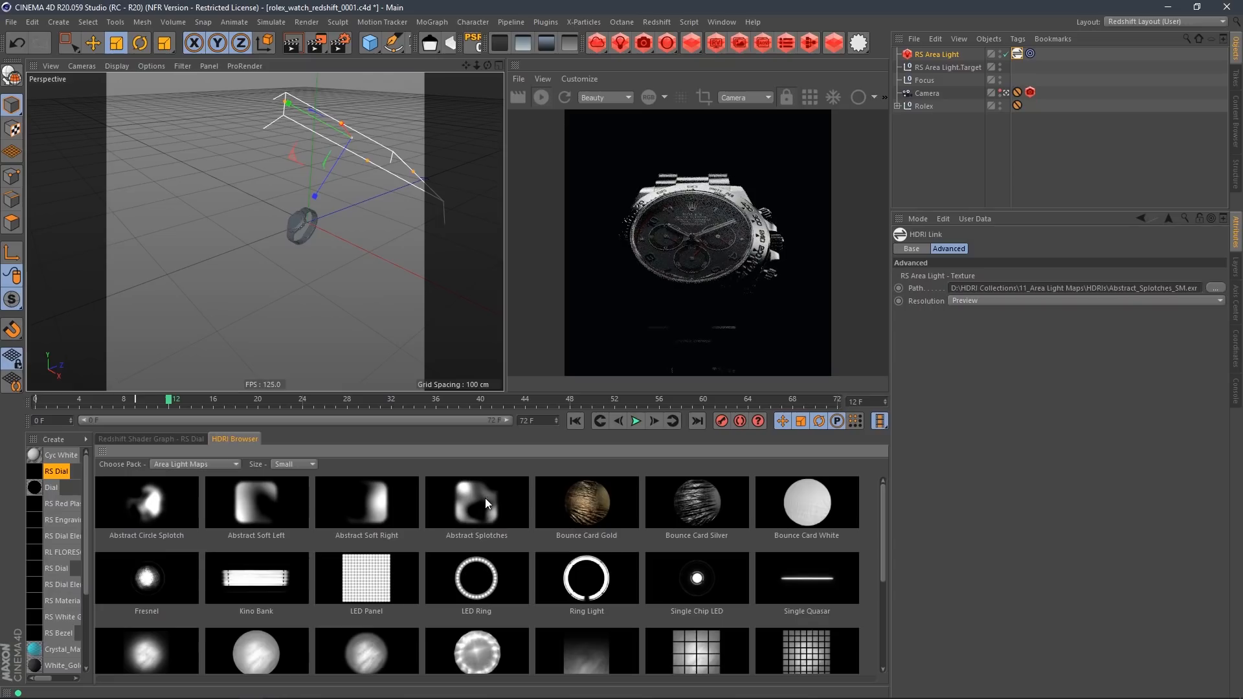
pyautogui.click(406, 511)
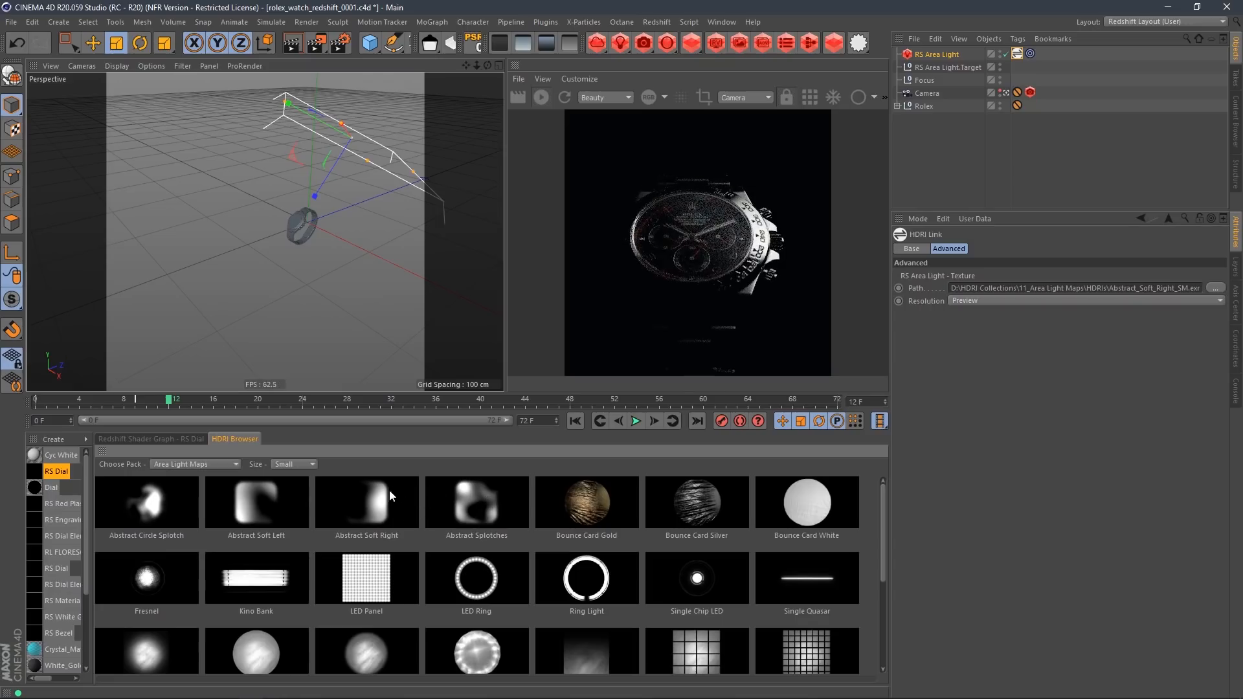
pyautogui.click(255, 512)
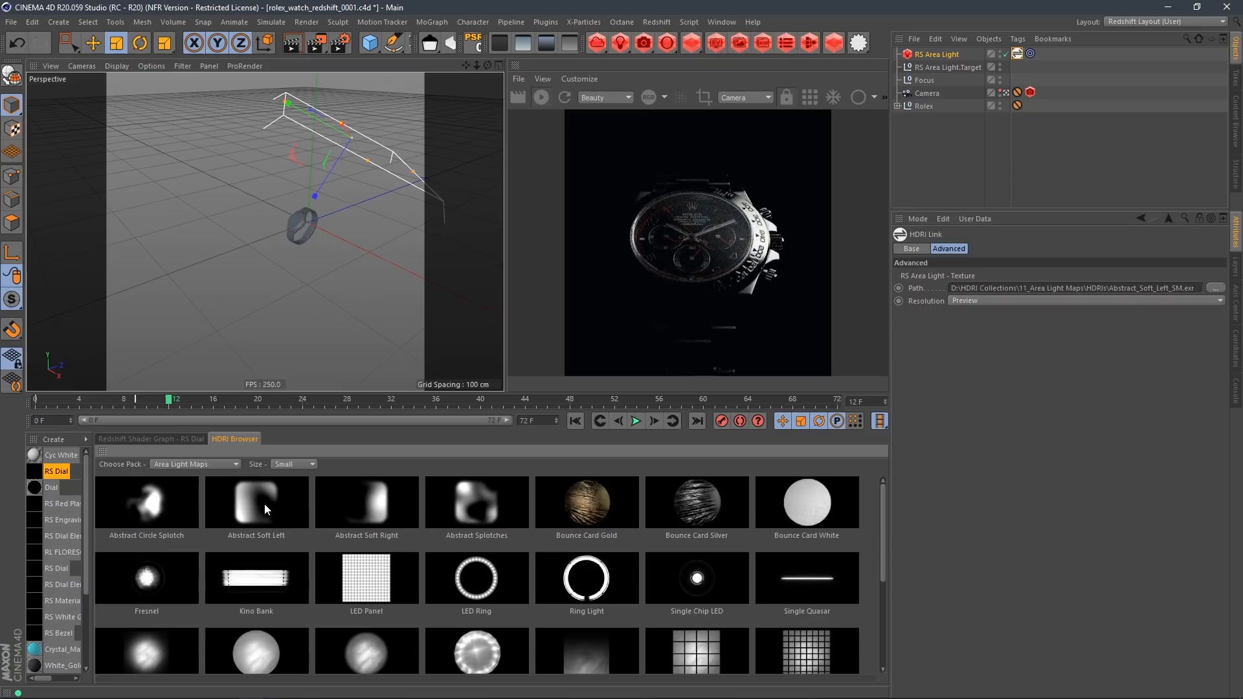
pyautogui.click(181, 498)
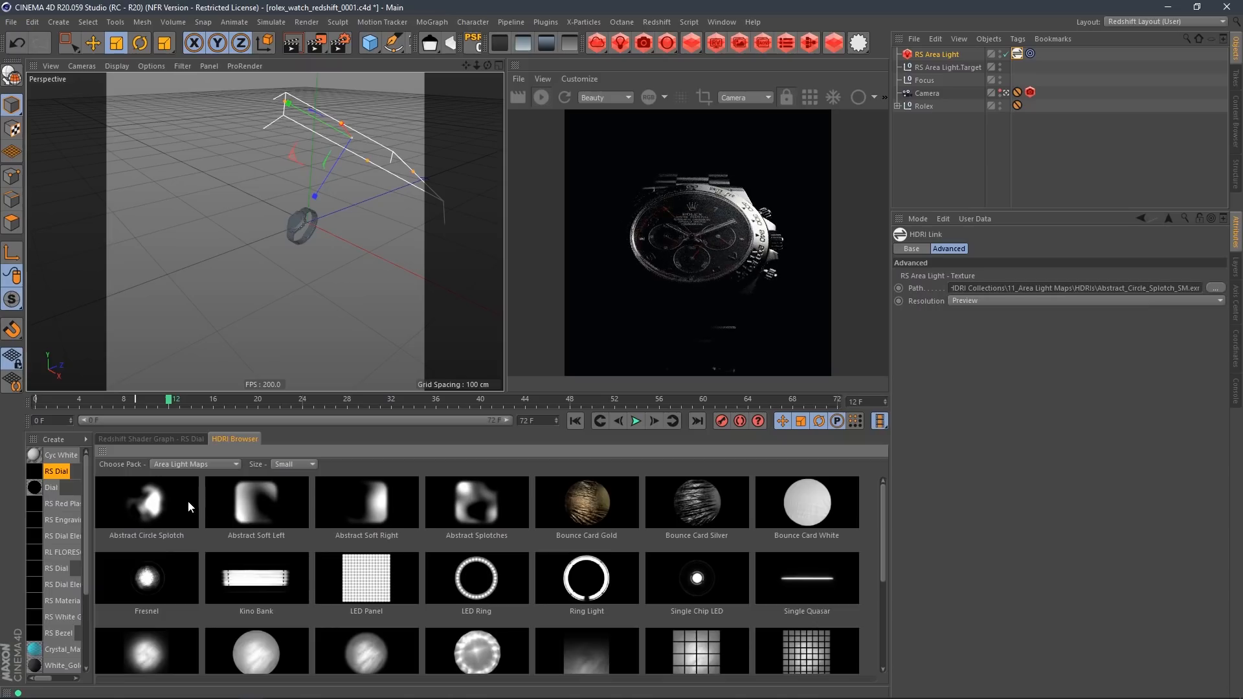
# Rotate the area light above the watch and lower its exposure to -6.098
pyautogui.press('r')
pyautogui.moveTo(361, 146); pyautogui.dragTo(396, 177)
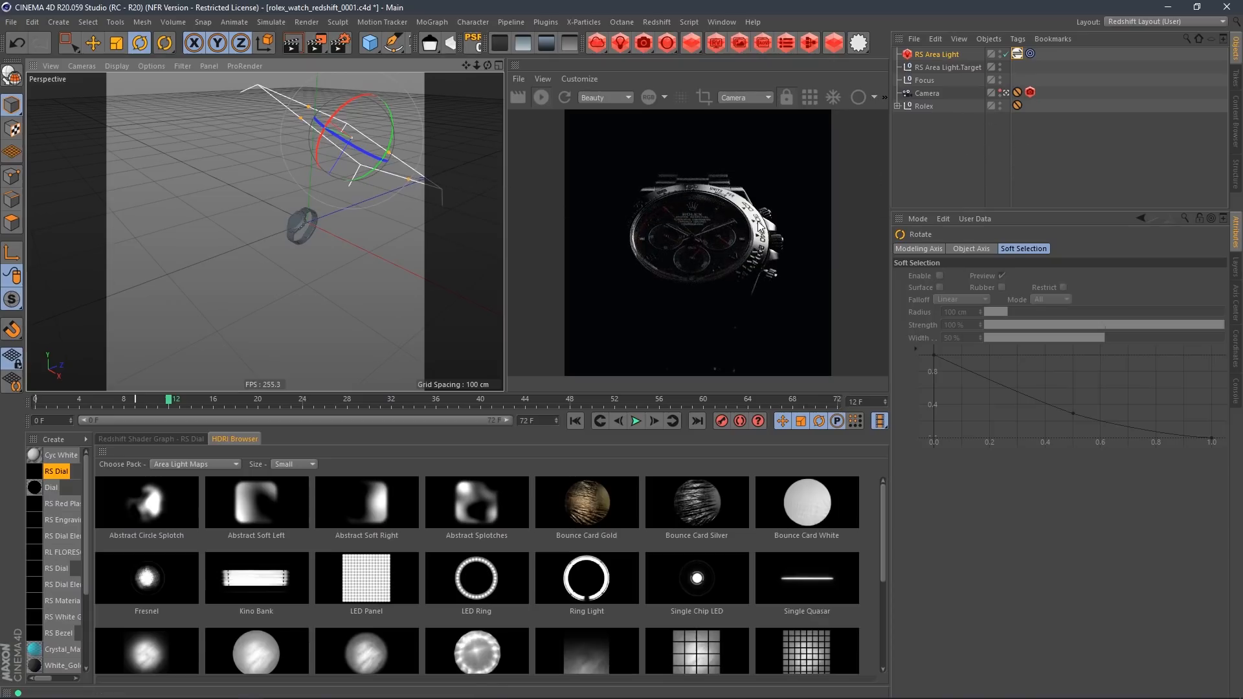
pyautogui.click(937, 54)
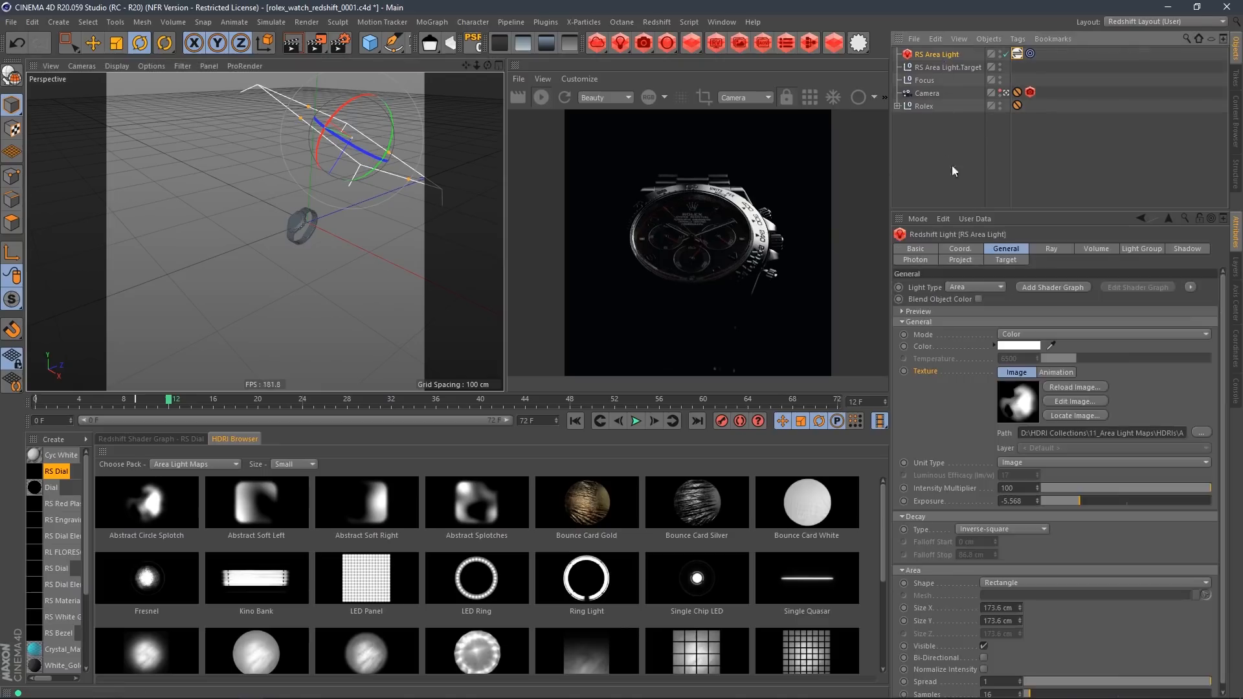
pyautogui.moveTo(1078, 501); pyautogui.dragTo(1075, 503)
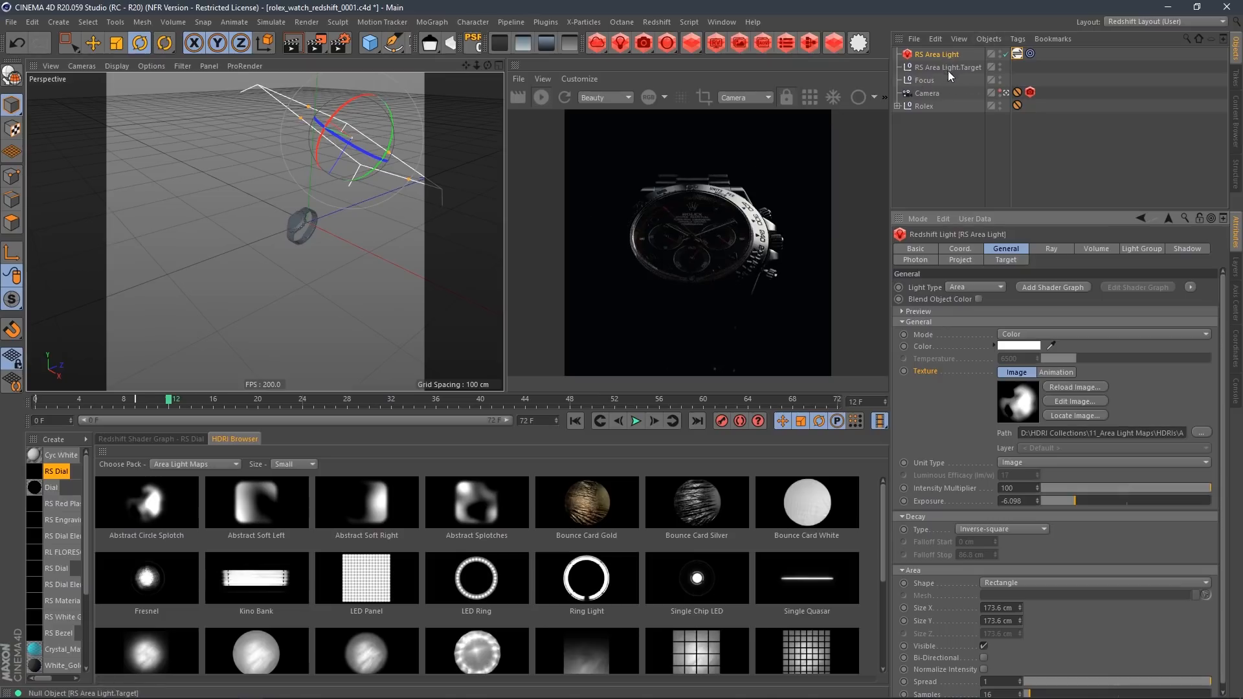
# Duplicate the area light and, in the camera's view, place the copy's specular highlight on the bezel's lower-left edge with the Lighting Tool
pyautogui.hotkey('ctrl', 'c')
pyautogui.hotkey('ctrl', 'v')
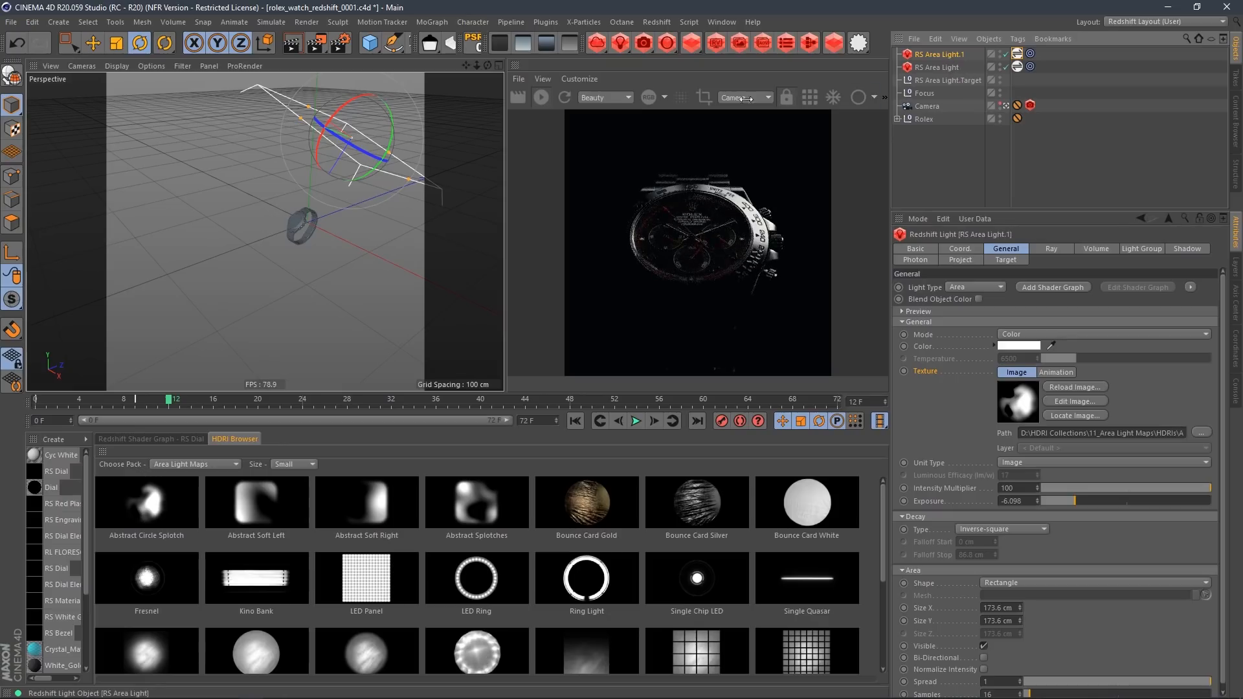
pyautogui.press('F5')
pyautogui.middleClick(207, 173)
pyautogui.press('h')
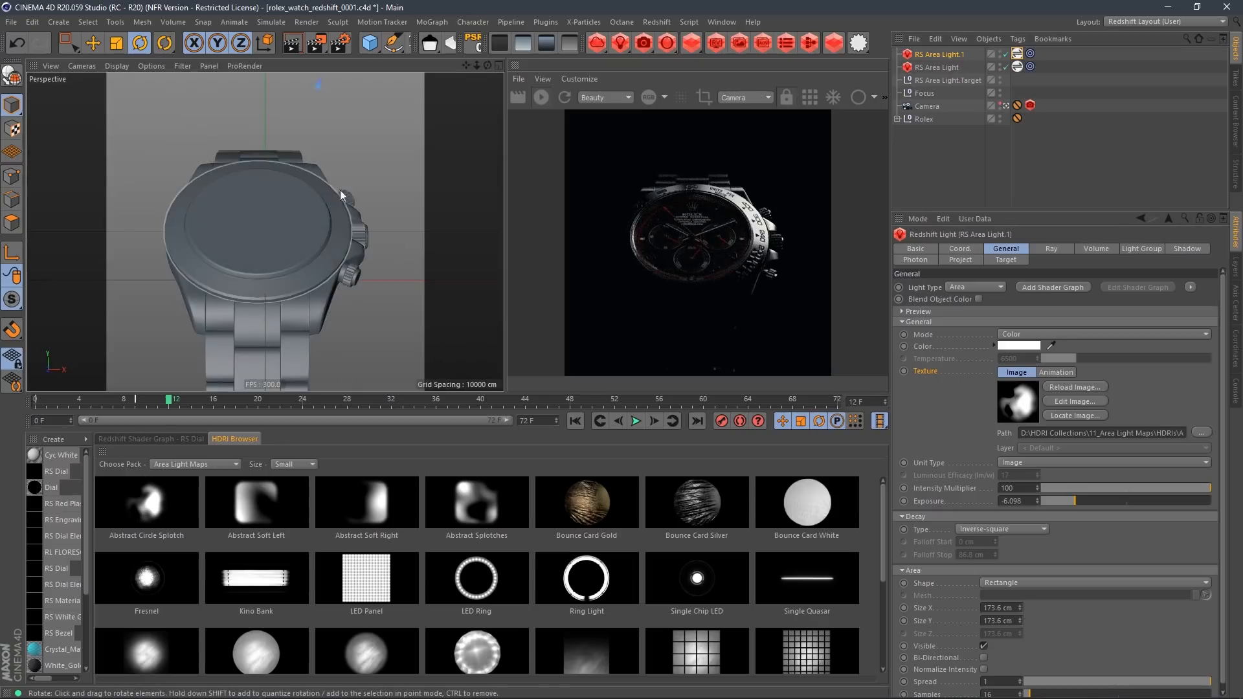
pyautogui.hotkey('shift', 'c')
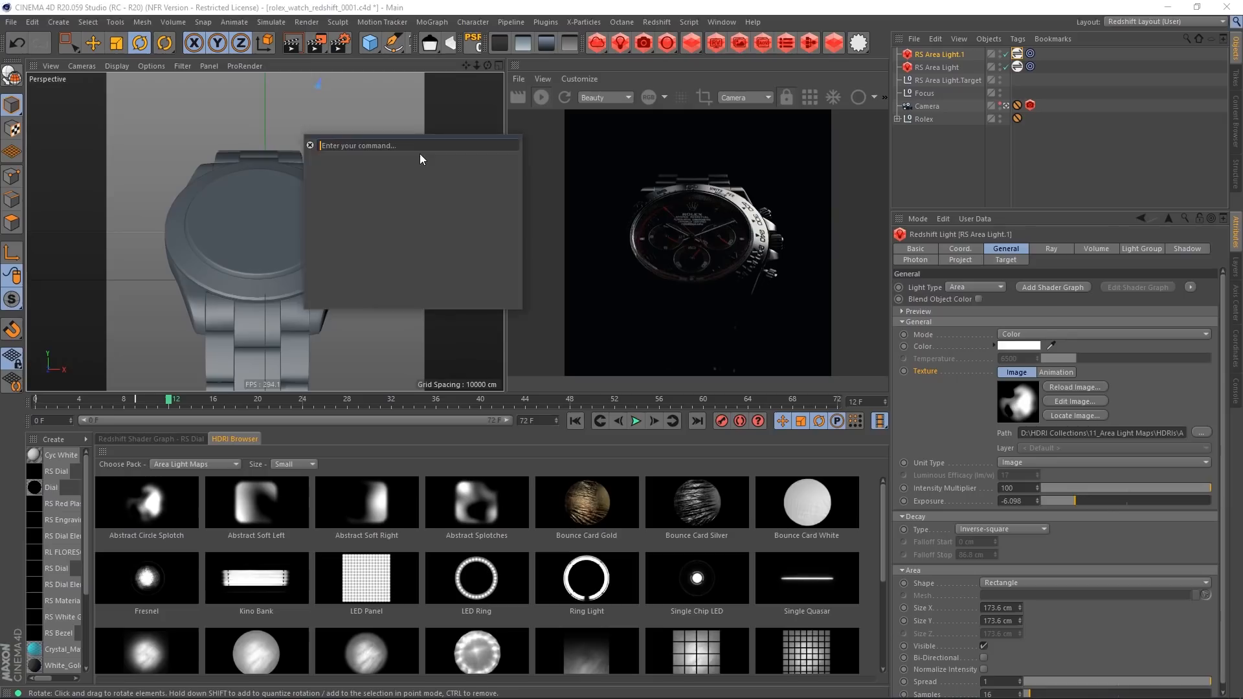
pyautogui.write('light')
pyautogui.press('Return')
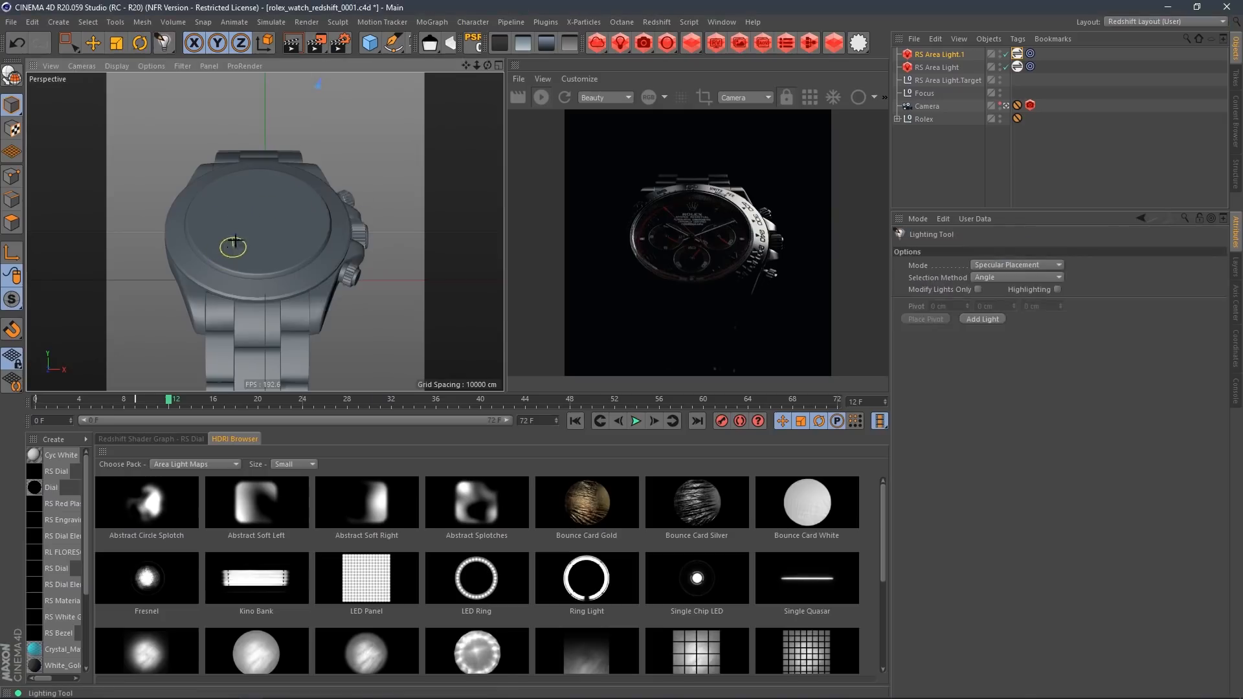
pyautogui.moveTo(185, 244); pyautogui.dragTo(189, 262)
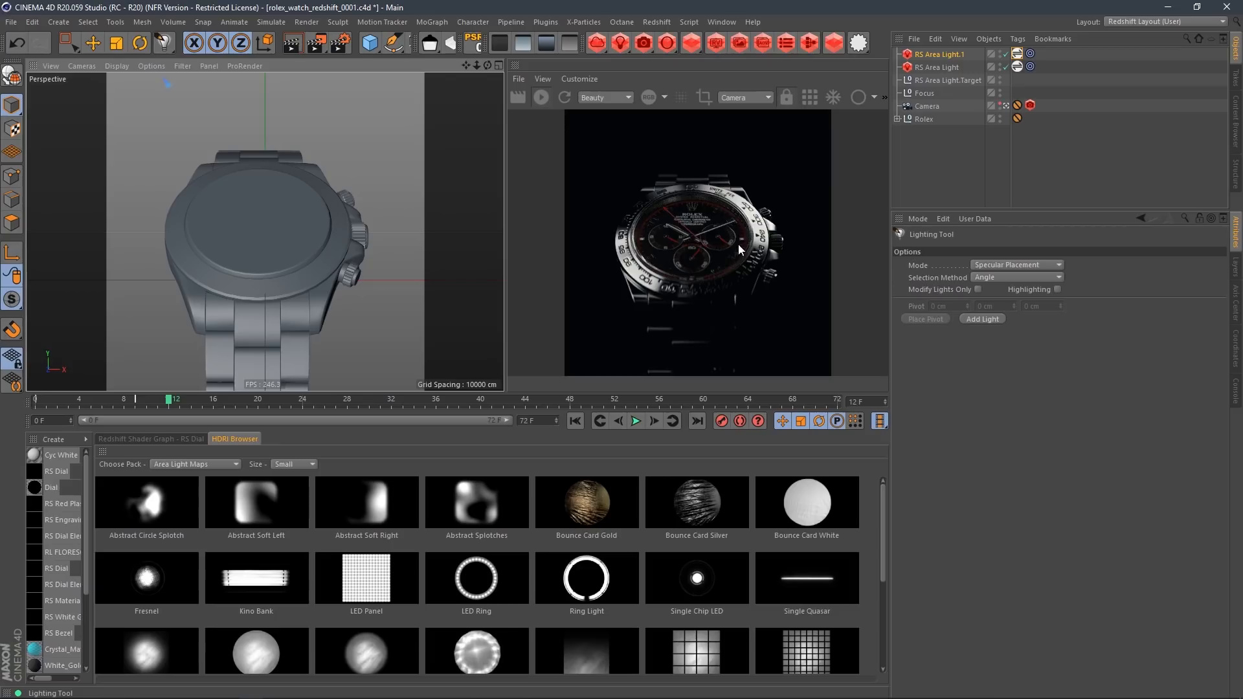
# Return to the free perspective view and scale the duplicated area light up to about 208 cm
pyautogui.click(499, 64)
pyautogui.keyDown('alt'); pyautogui.moveTo(397, 153); pyautogui.dragTo(392, 166); pyautogui.keyUp('alt')
pyautogui.middleClick(382, 178)
pyautogui.keyDown('alt'); pyautogui.moveTo(266, 292); pyautogui.dragTo(327, 265); pyautogui.keyUp('alt')
pyautogui.press('t')
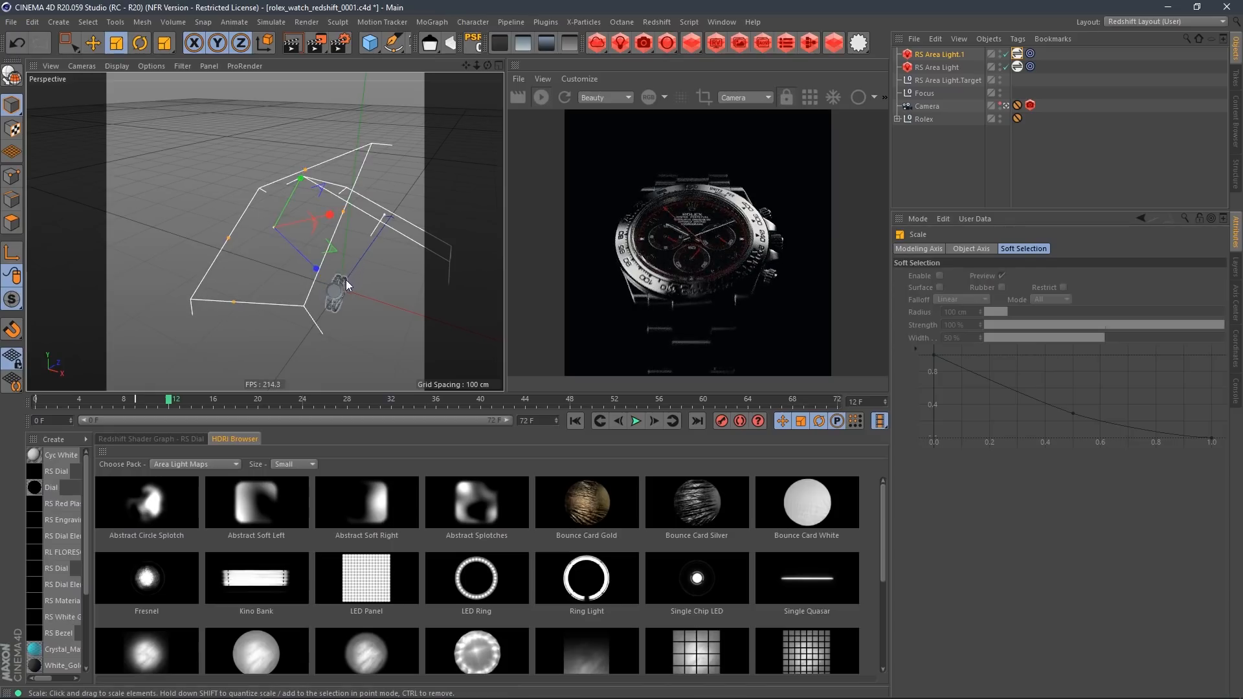
# Select the duplicated area light's HDRI Link tag and try the Bounce Card Silver, Kino Bank and SoftBox Gradient maps on it
pyautogui.click(1018, 53)
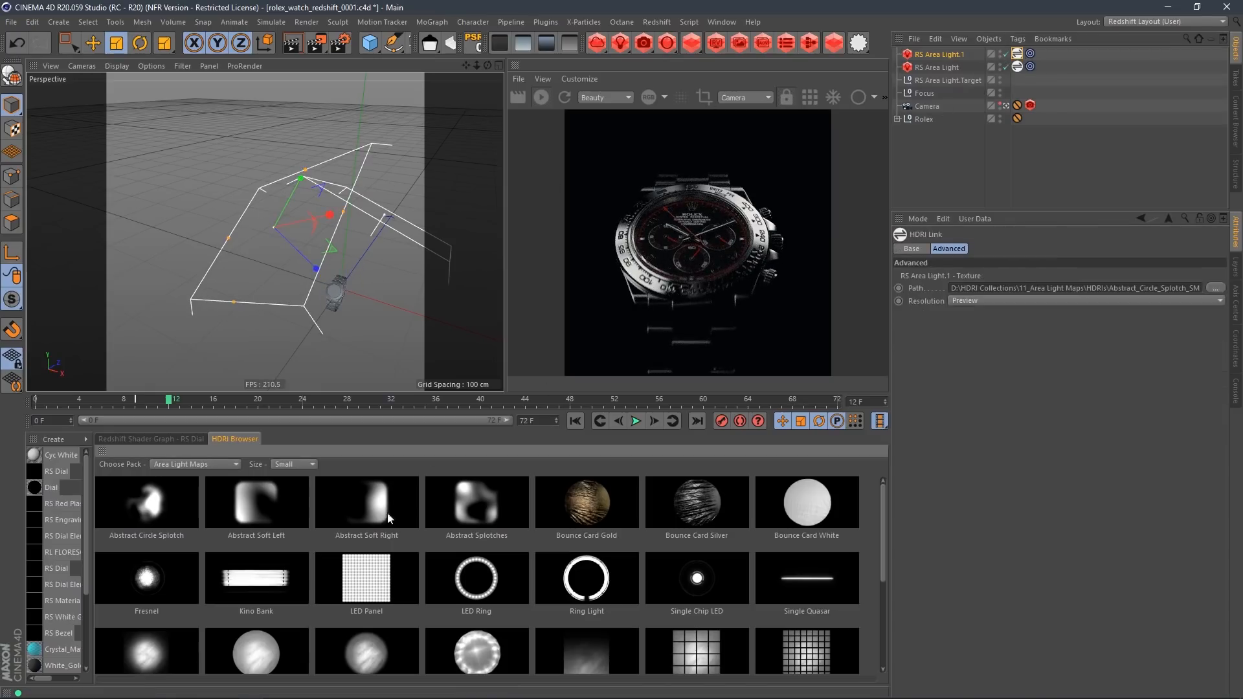
pyautogui.click(689, 501)
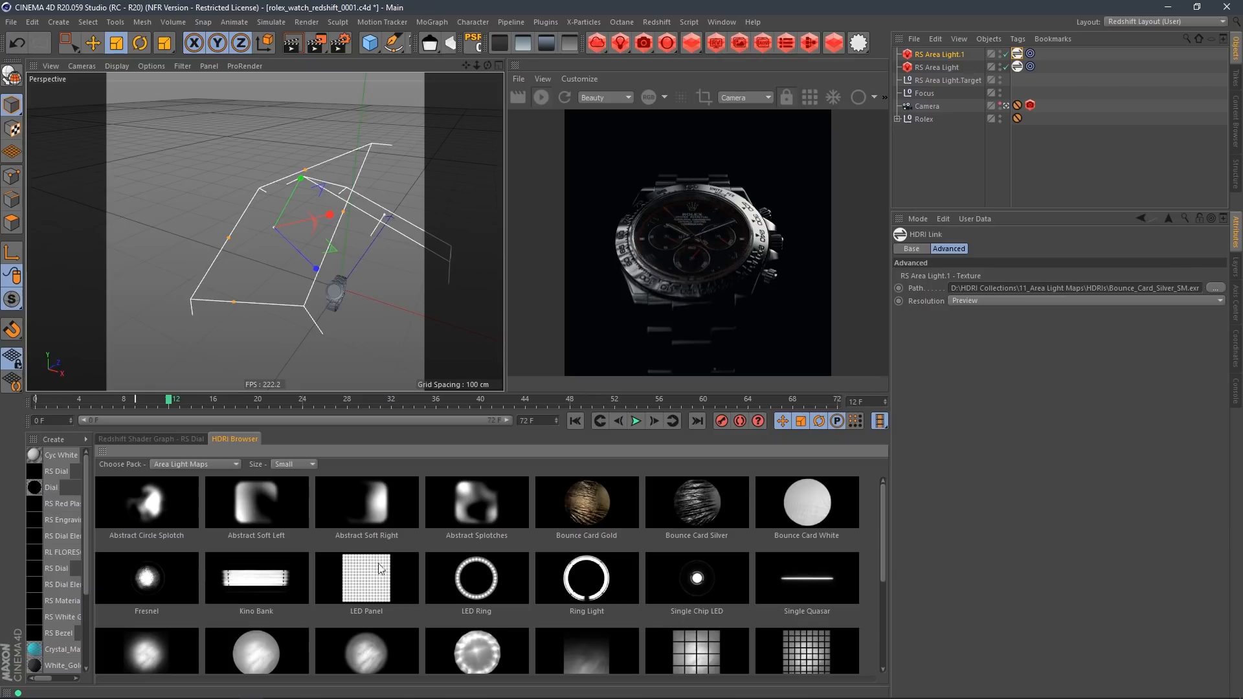
pyautogui.click(242, 584)
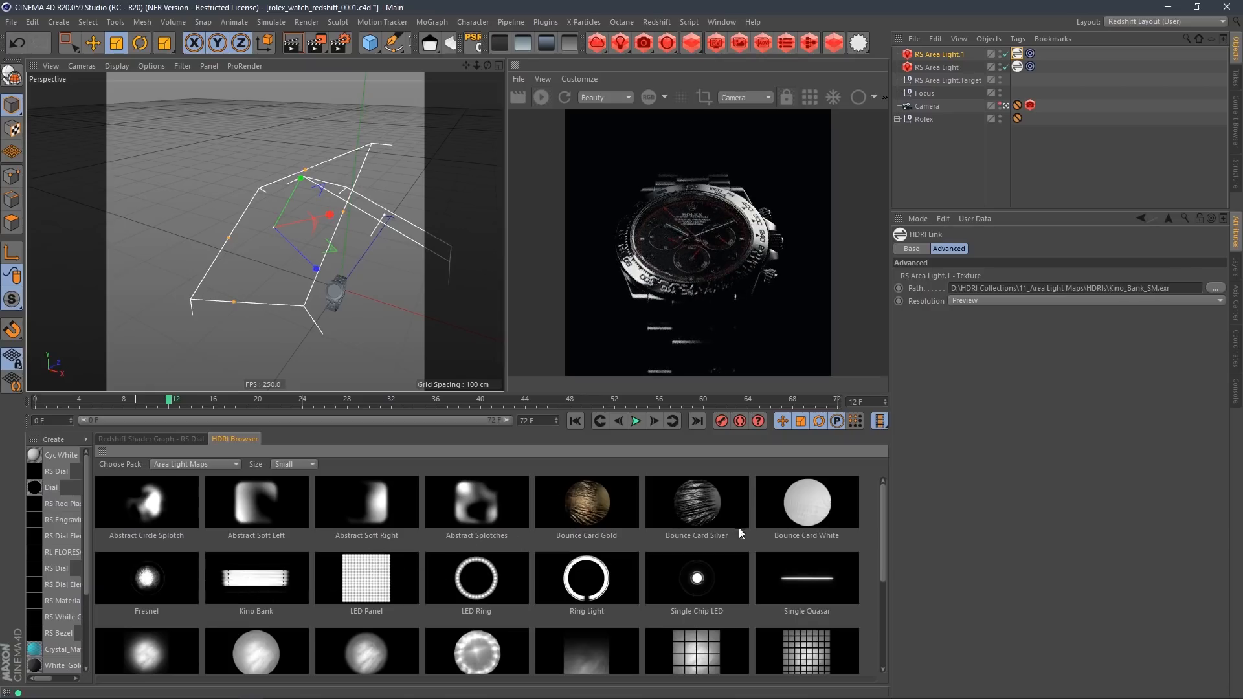
pyautogui.moveTo(886, 549)
pyautogui.mouseDown()
pyautogui.moveTo(876, 628)
pyautogui.moveTo(880, 558)
pyautogui.mouseUp()
pyautogui.click(589, 590)
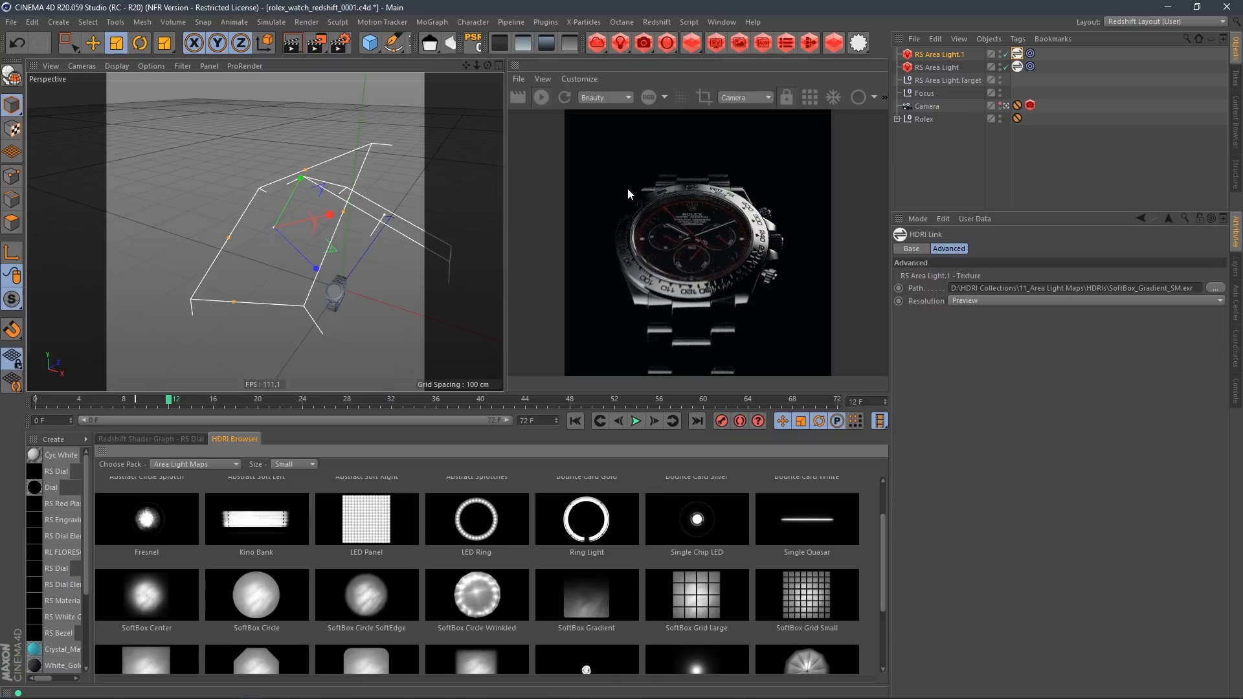
# Rotate the duplicated area light and shift its position slightly beside the watch
pyautogui.press('e')
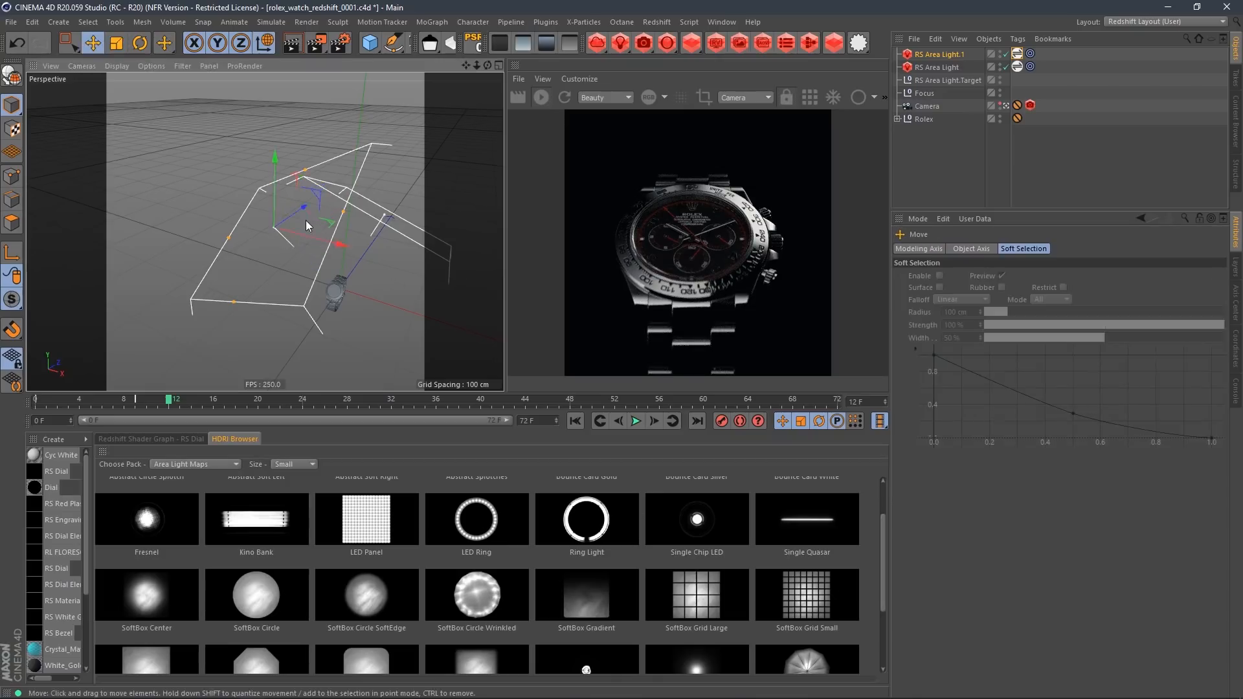
pyautogui.press('r')
pyautogui.moveTo(297, 232); pyautogui.dragTo(262, 256)
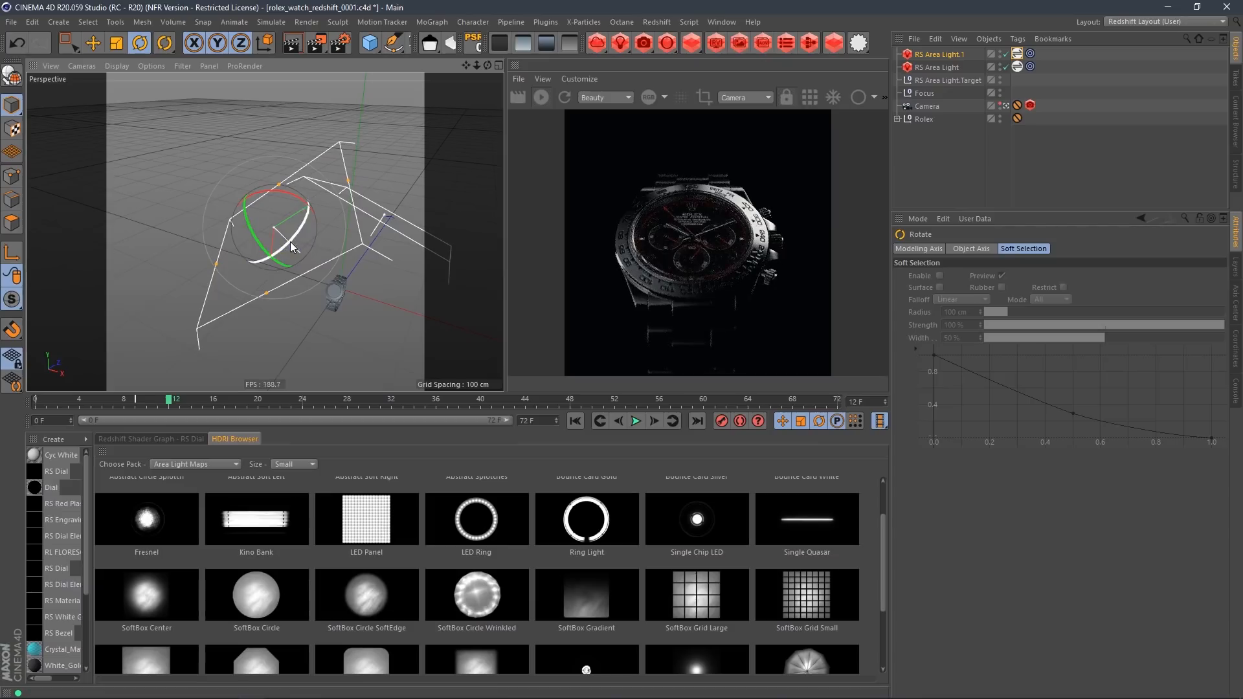
pyautogui.press('e')
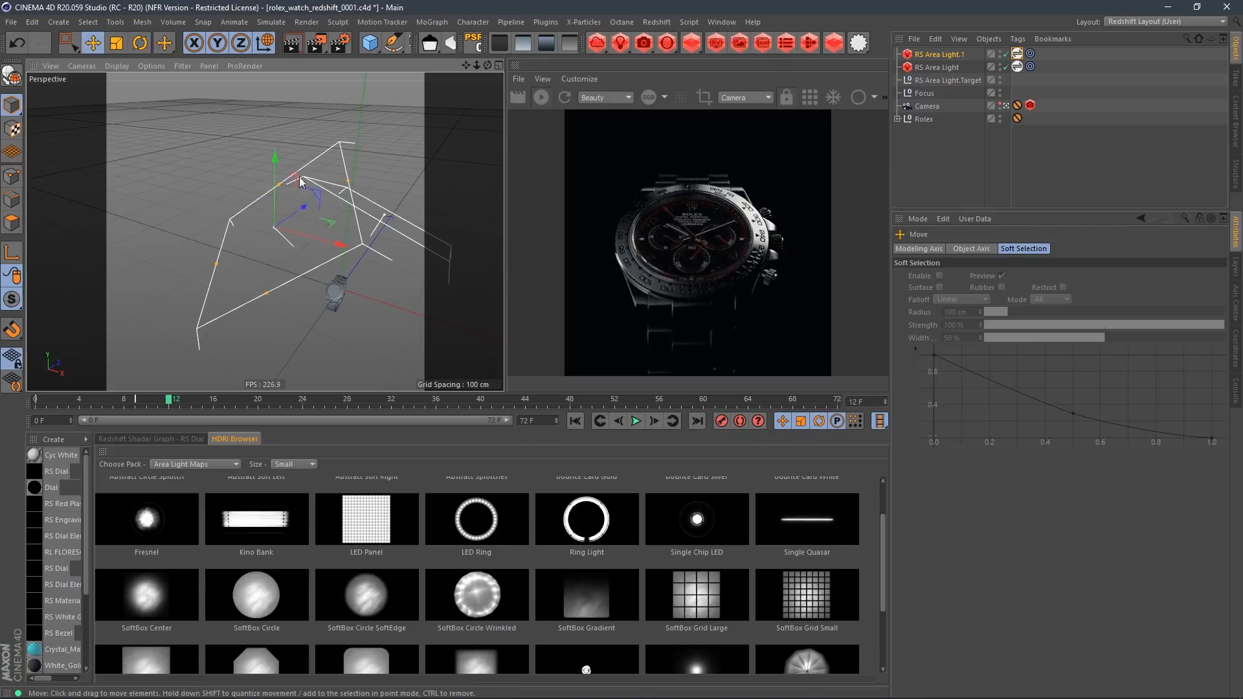
pyautogui.moveTo(305, 207); pyautogui.dragTo(348, 198)
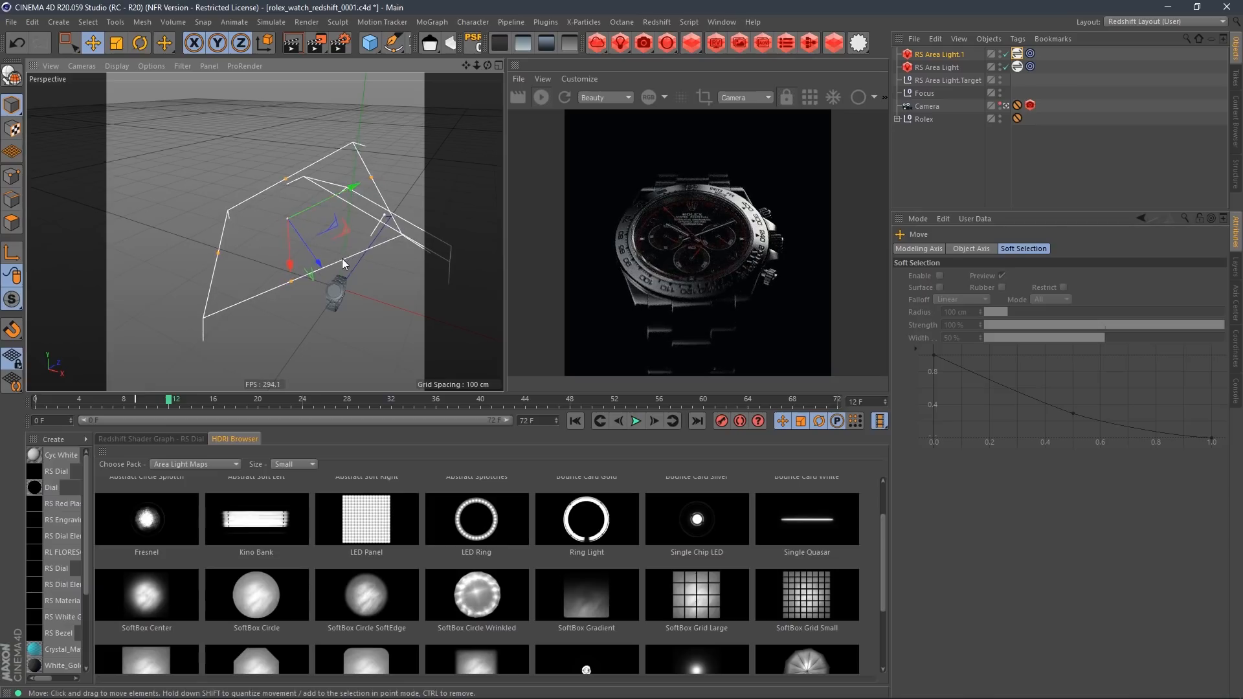
# Try the SoftBox SoftEdge map on the duplicated area light and replace it with SoftBox Center
pyautogui.moveTo(884, 547); pyautogui.dragTo(871, 597)
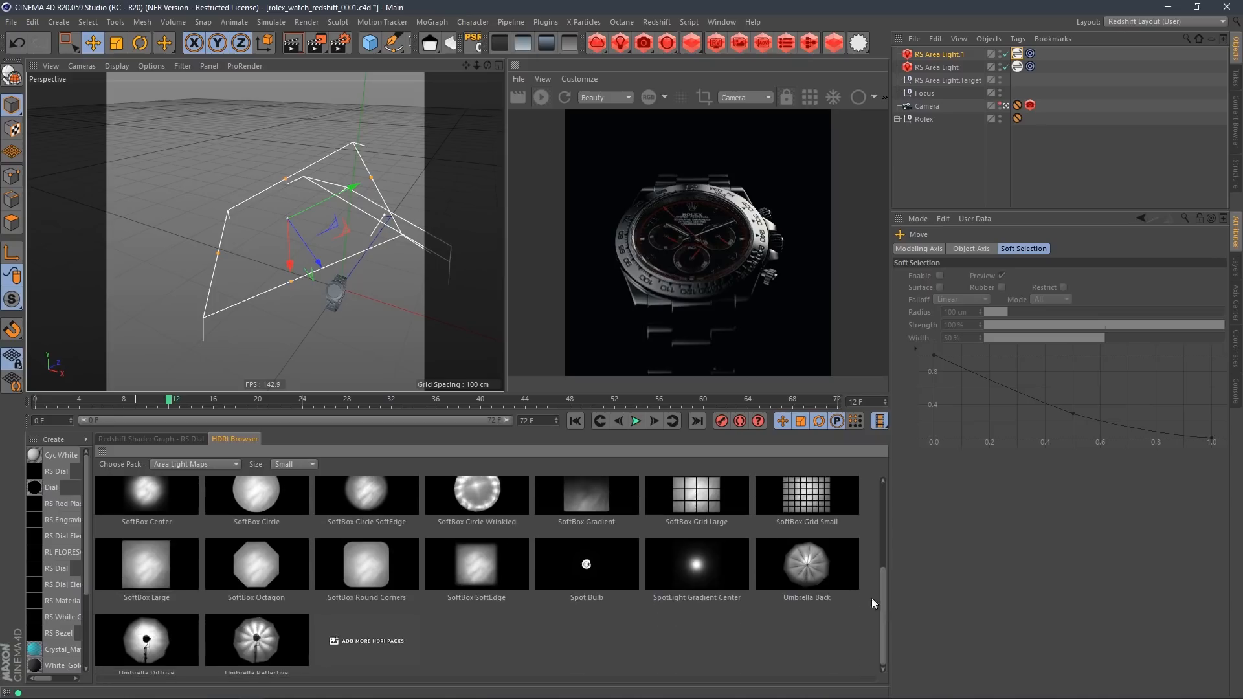
pyautogui.click(489, 568)
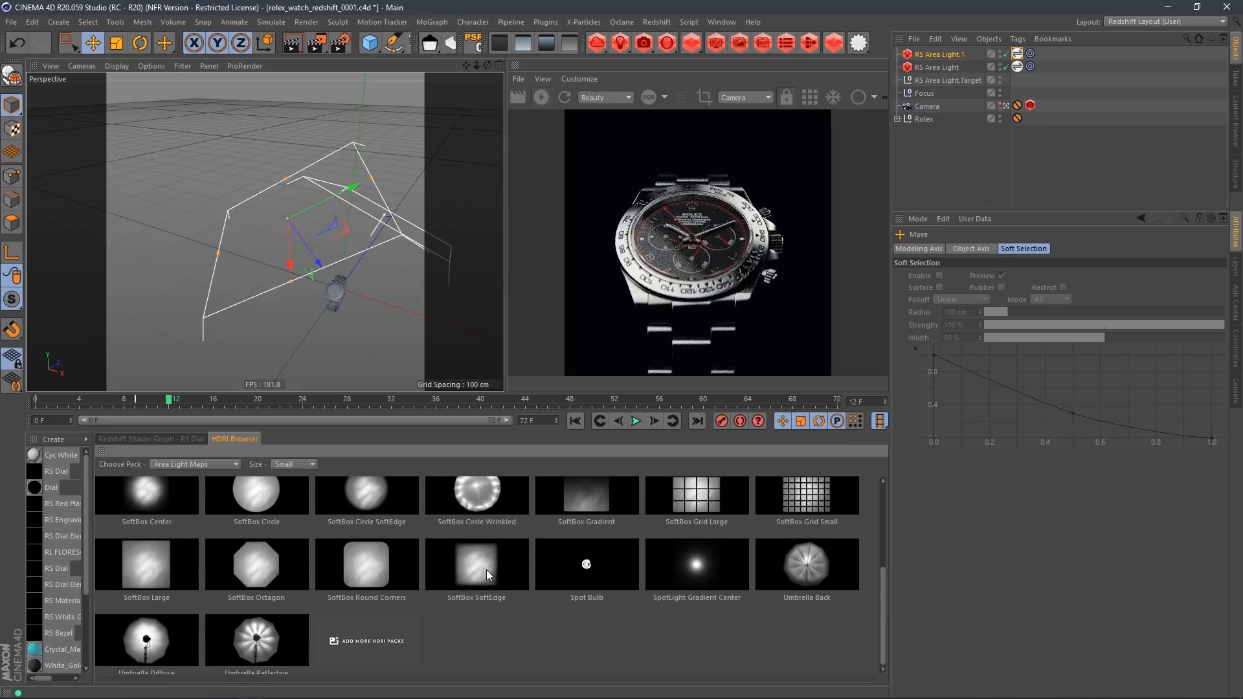
pyautogui.moveTo(882, 608); pyautogui.dragTo(888, 541)
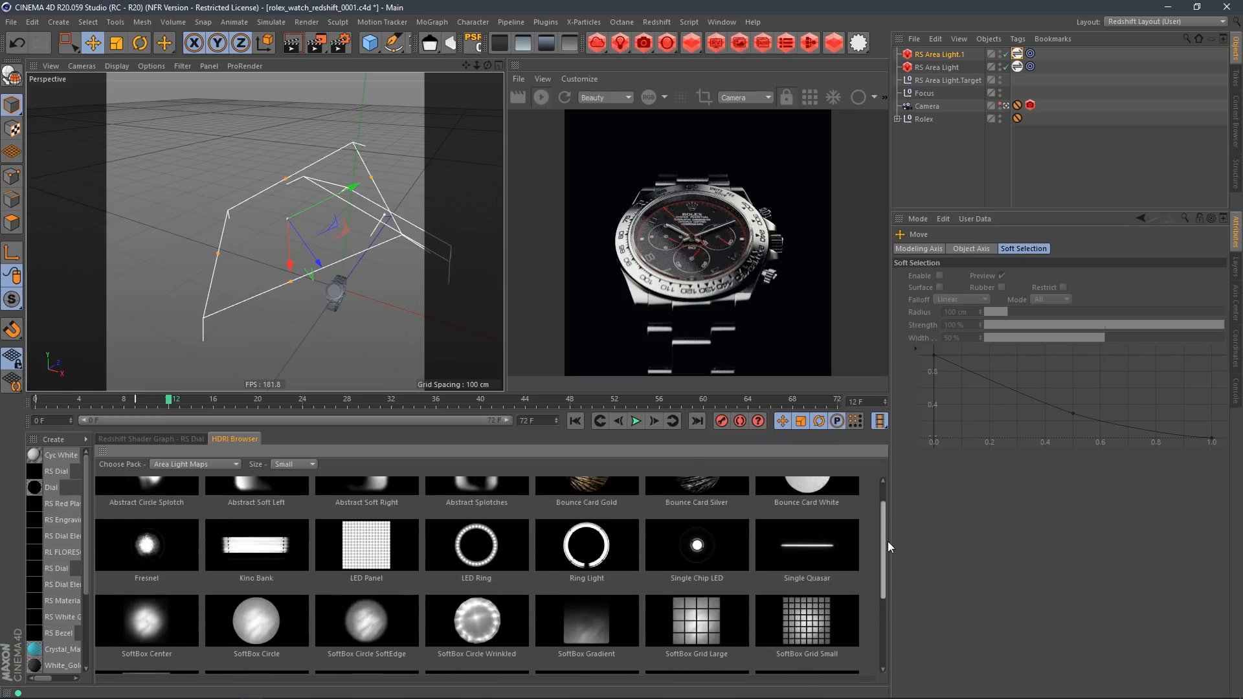
pyautogui.click(204, 616)
# Move the duplicated area light lower beside the watch and reduce its exposure to -6.932
pyautogui.moveTo(340, 217); pyautogui.dragTo(318, 269)
pyautogui.click(945, 54)
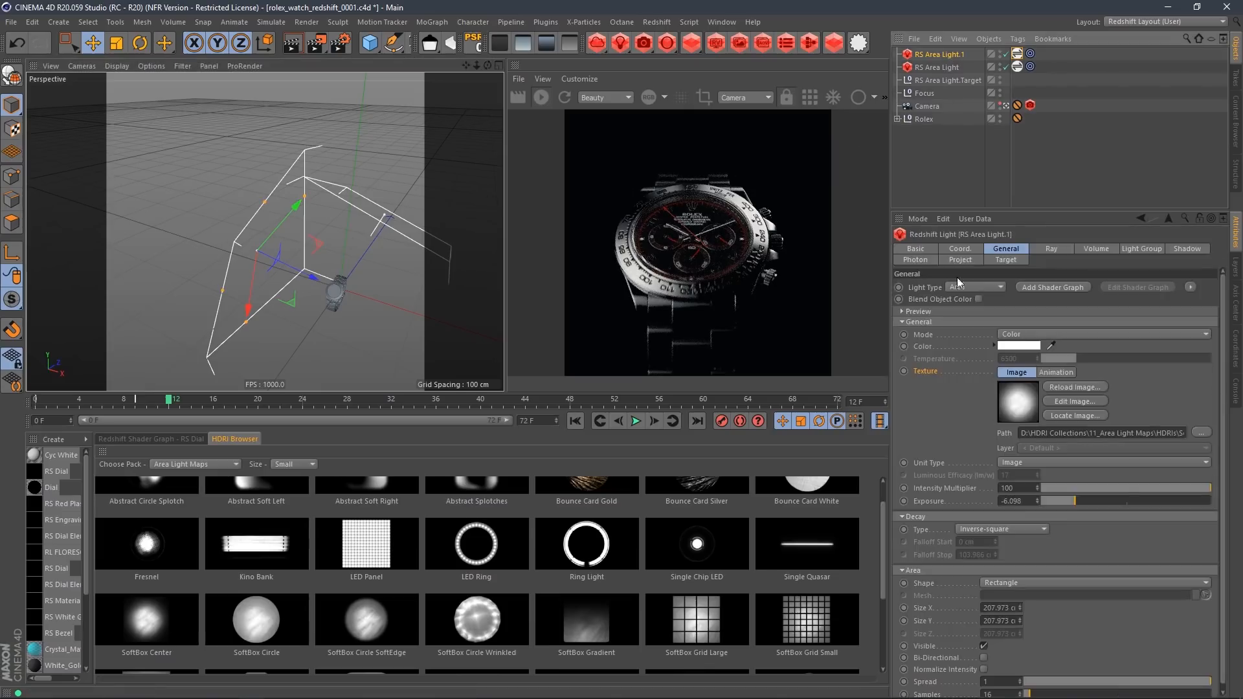
pyautogui.moveTo(1075, 501); pyautogui.dragTo(1067, 504)
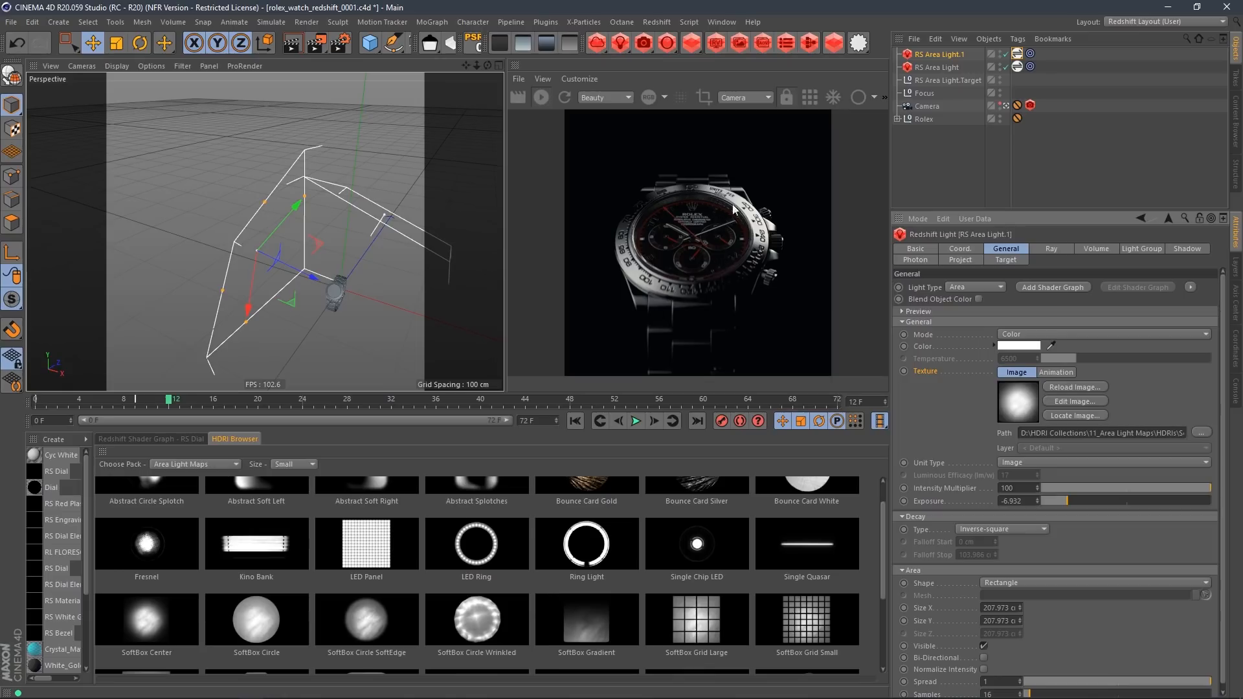
# Select the first area light and duplicate it by offsetting a copy on the other side of the watch
pyautogui.keyDown('alt'); pyautogui.moveTo(383, 293); pyautogui.dragTo(293, 184); pyautogui.keyUp('alt')
pyautogui.click(331, 214)
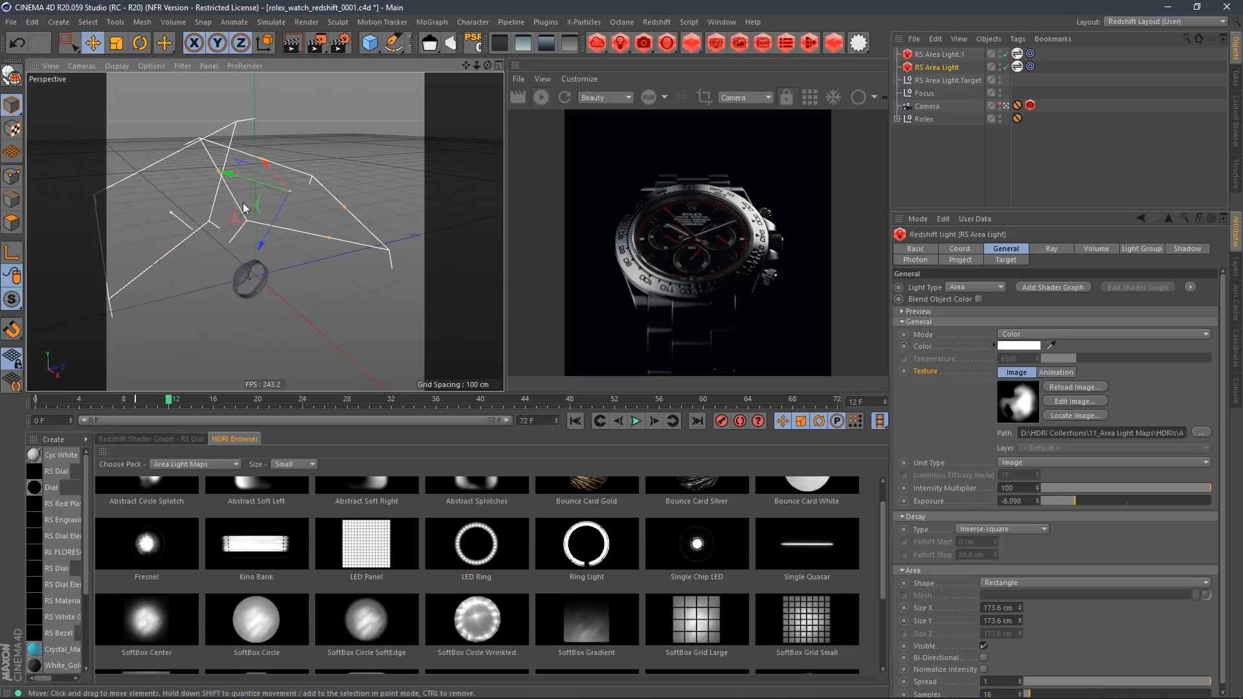
pyautogui.keyDown('ctrl'); pyautogui.moveTo(233, 215); pyautogui.dragTo(371, 193); pyautogui.keyUp('ctrl')
pyautogui.middleClick(383, 169)
pyautogui.middleClick(386, 168)
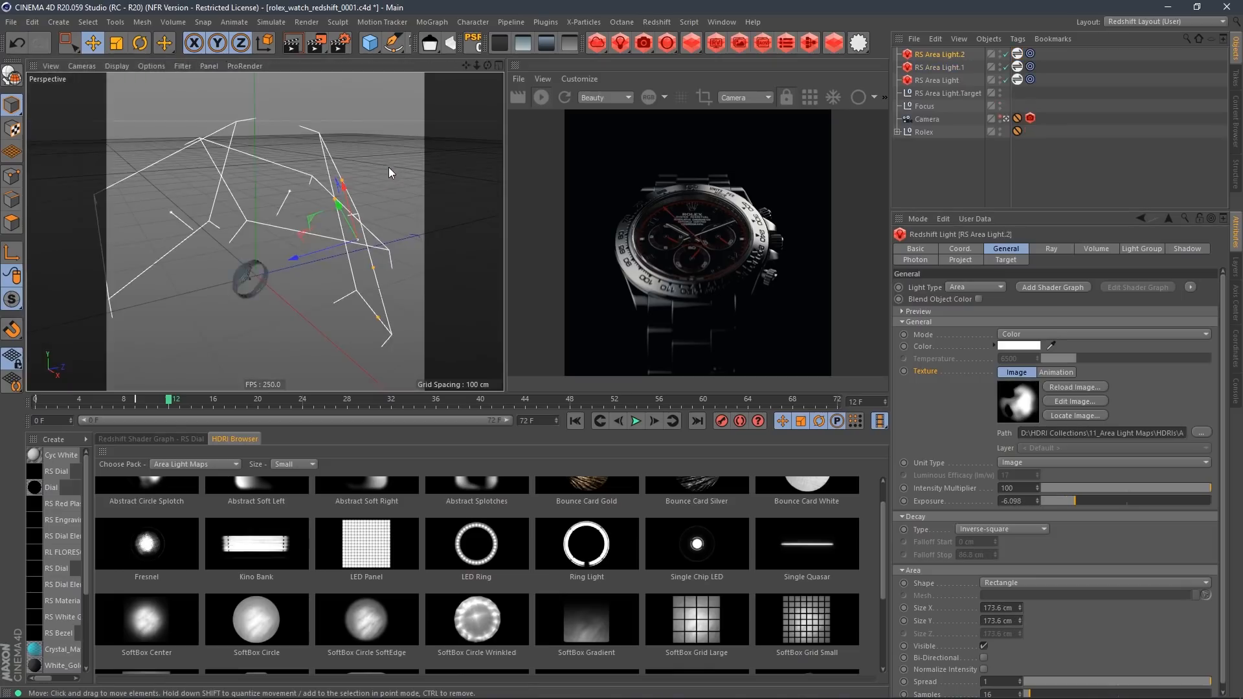
# Position the new area light copy directly behind the watch and turn off its visibility in the render
pyautogui.middleClick(383, 174)
pyautogui.scroll(-10, 425, 317)
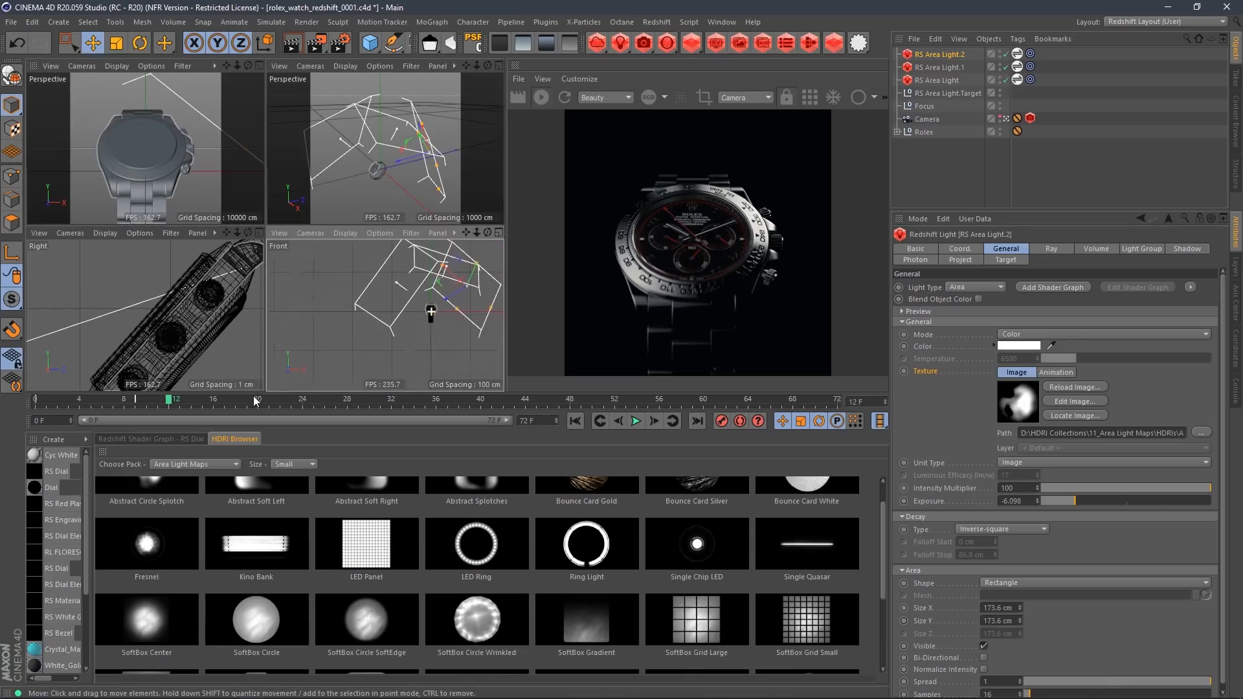
pyautogui.moveTo(475, 263); pyautogui.dragTo(453, 288)
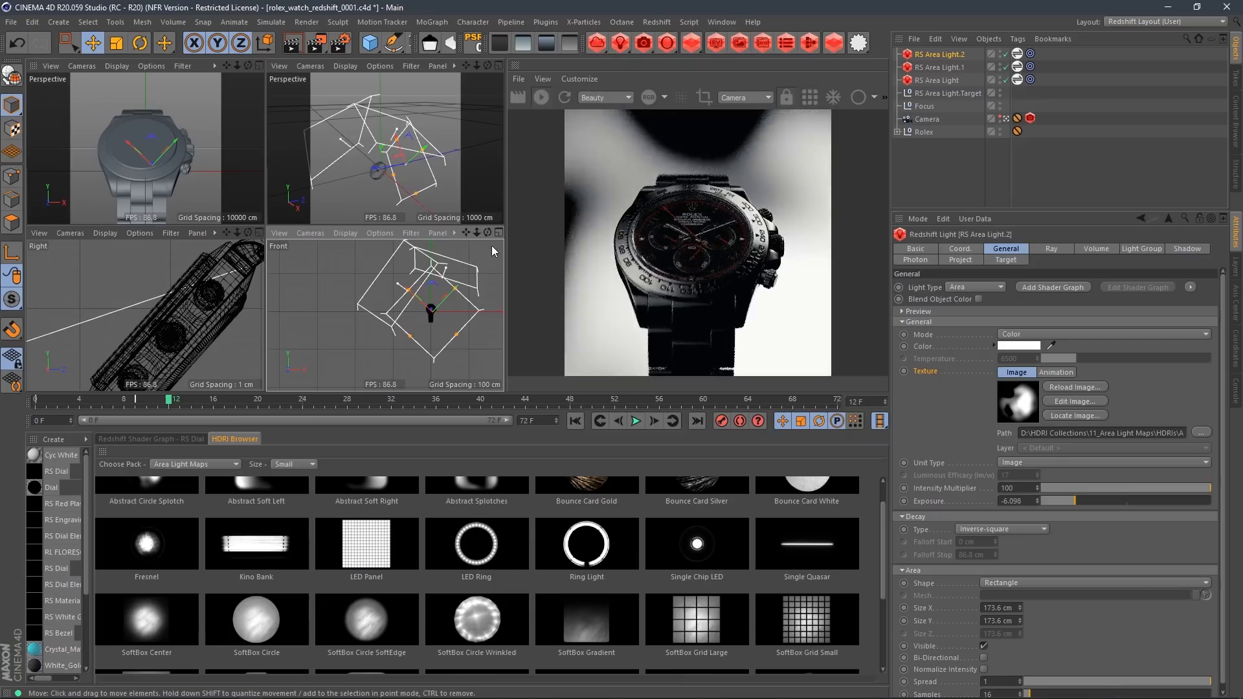
pyautogui.click(985, 646)
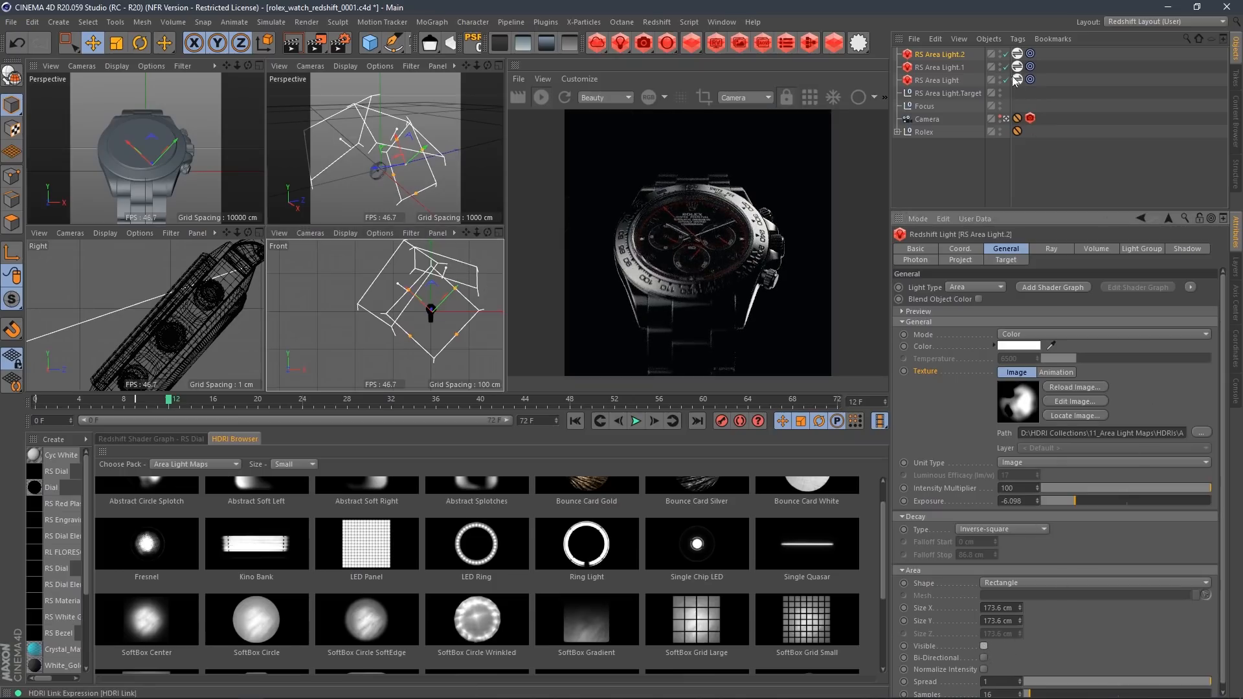
# Disable the two other area lights and scale up the light behind the watch to about 388 by 444 cm
pyautogui.moveTo(1006, 80); pyautogui.dragTo(1008, 68)
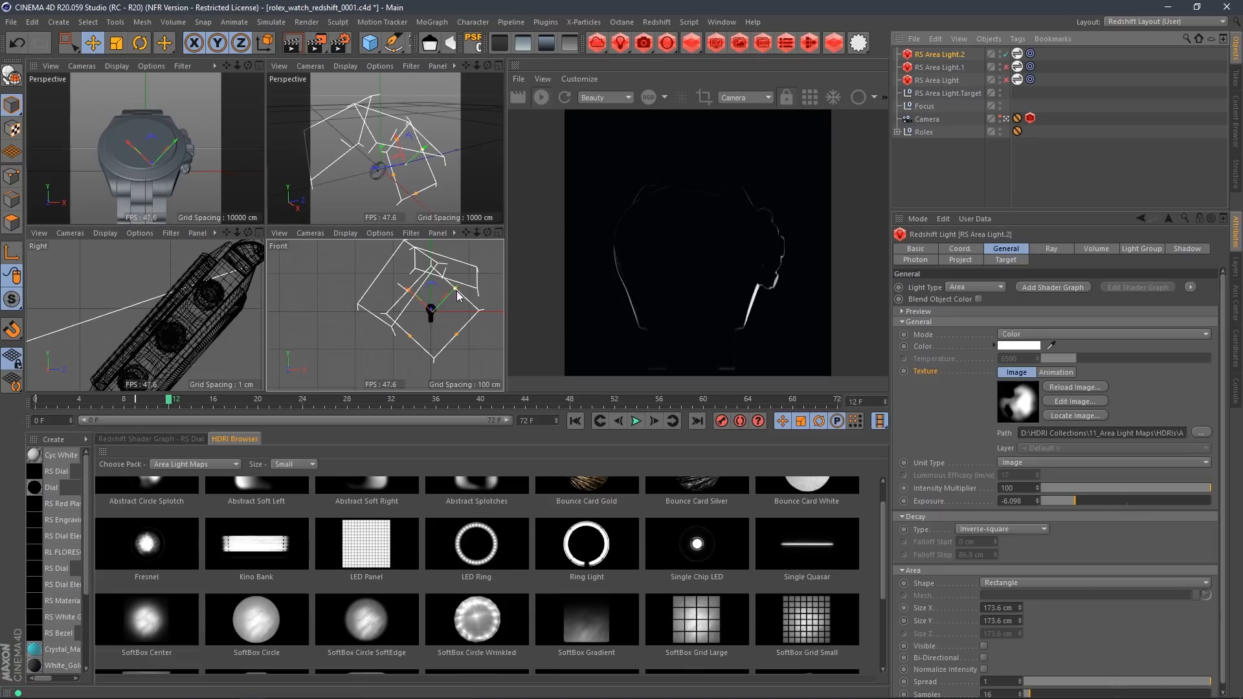
pyautogui.moveTo(457, 287); pyautogui.dragTo(498, 344)
pyautogui.press('t')
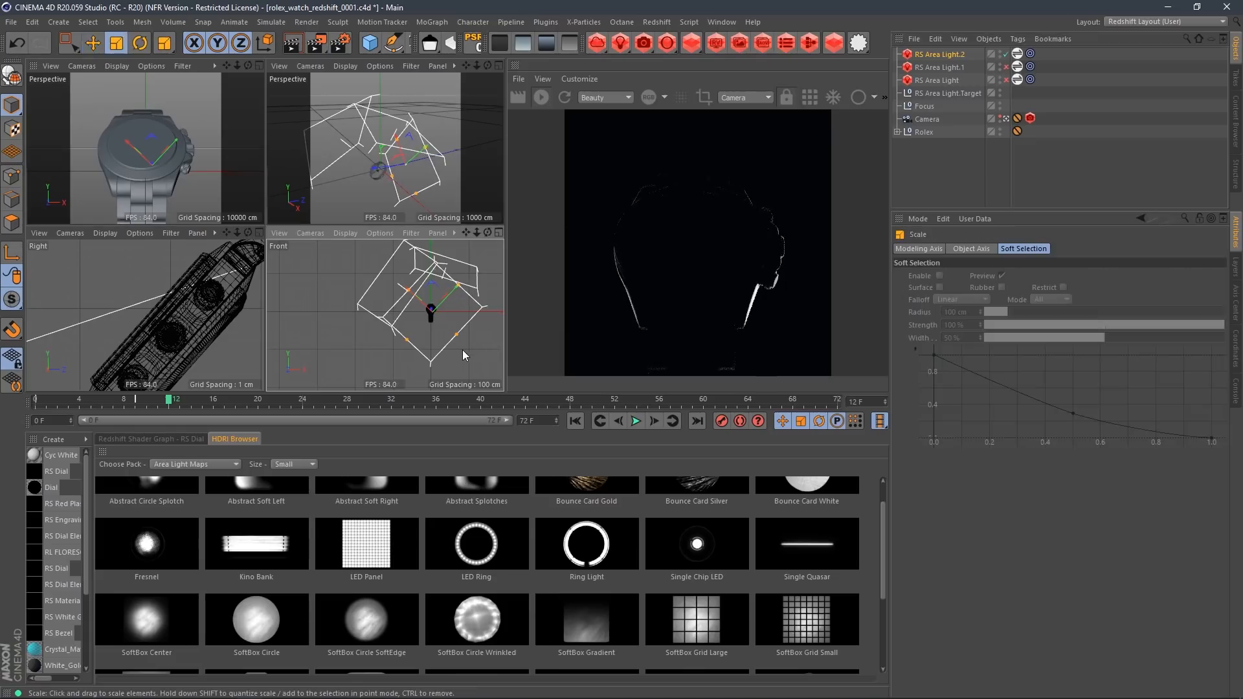
pyautogui.moveTo(349, 355); pyautogui.dragTo(428, 264)
pyautogui.moveTo(338, 339); pyautogui.dragTo(358, 313)
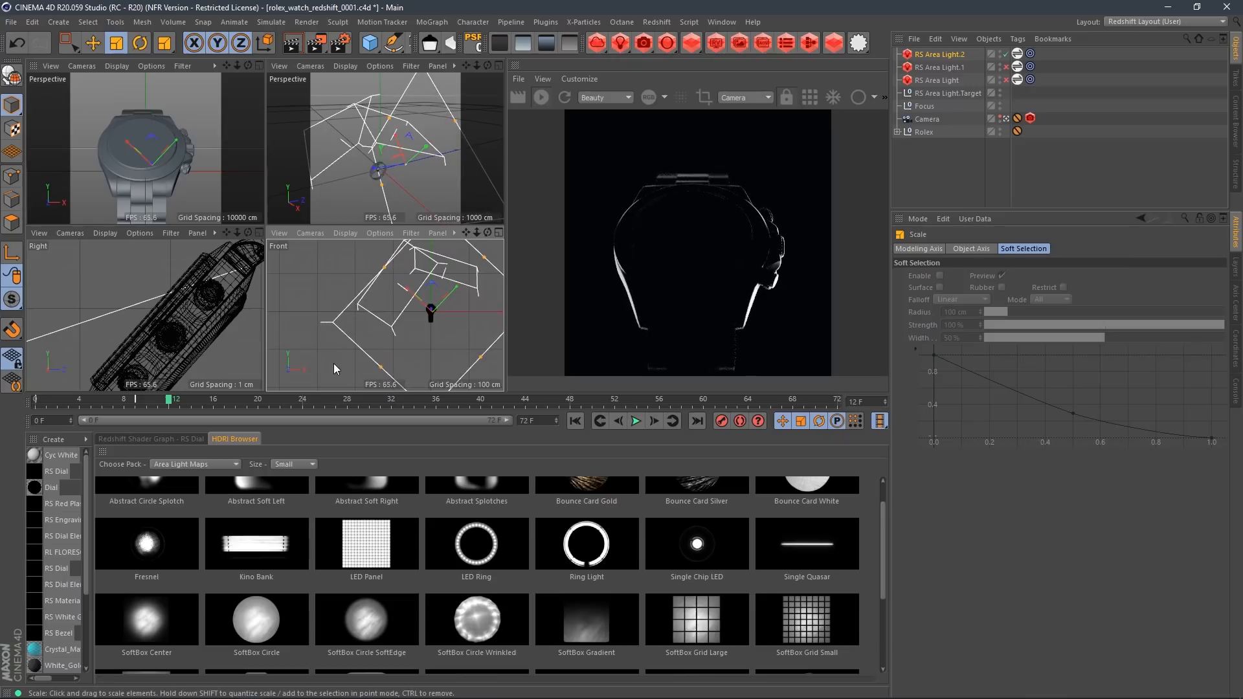
pyautogui.moveTo(333, 363); pyautogui.dragTo(364, 325)
pyautogui.keyDown('alt'); pyautogui.moveTo(415, 167); pyautogui.dragTo(442, 165); pyautogui.keyUp('alt')
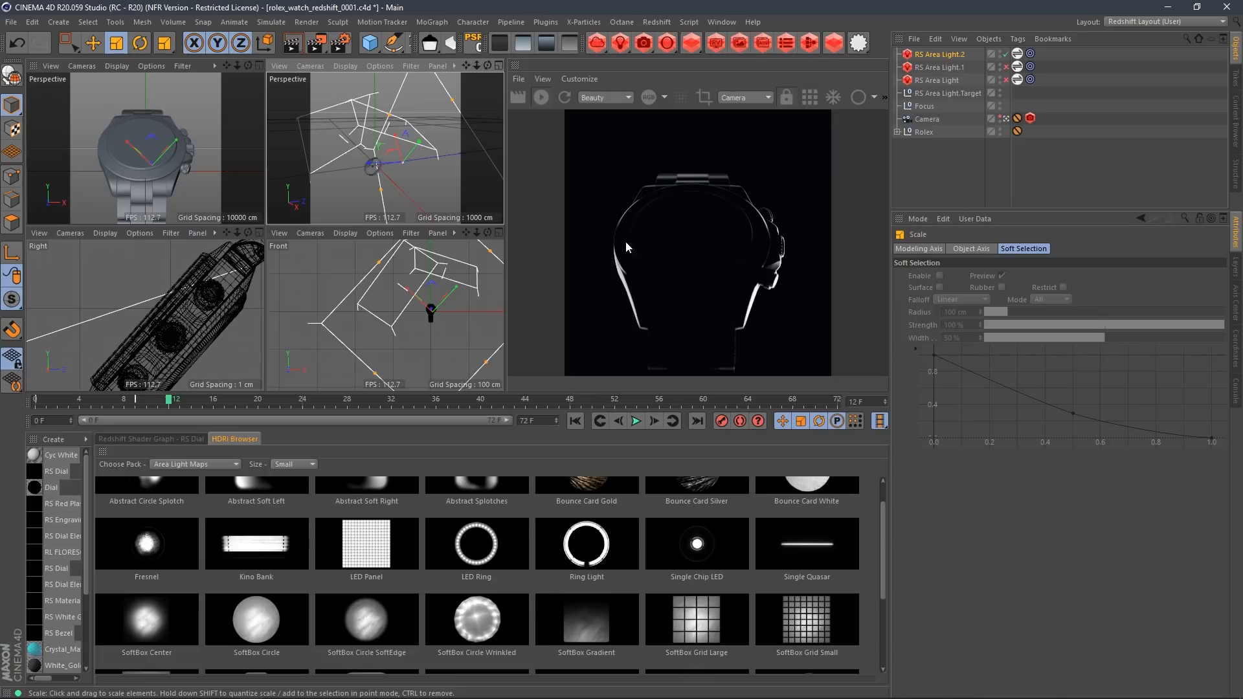
# Re-enable the other two area lights and raise the light behind the watch along the world vertical axis
pyautogui.click(1006, 79)
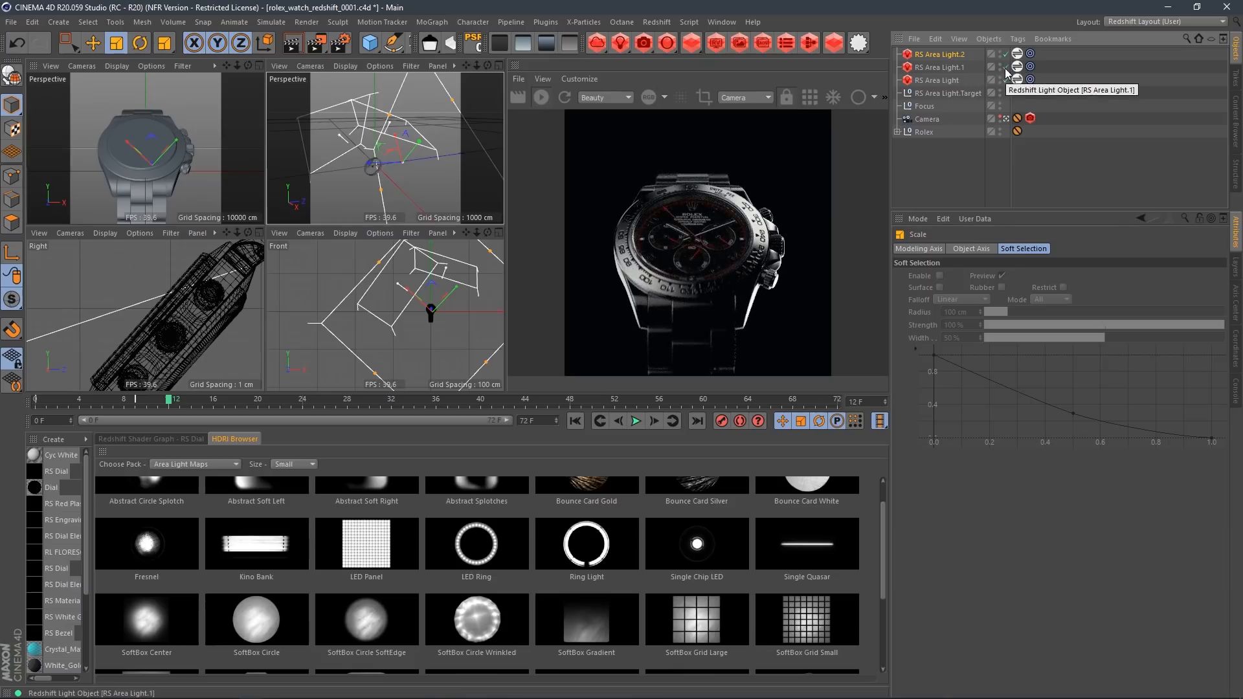
pyautogui.click(940, 56)
pyautogui.press('e')
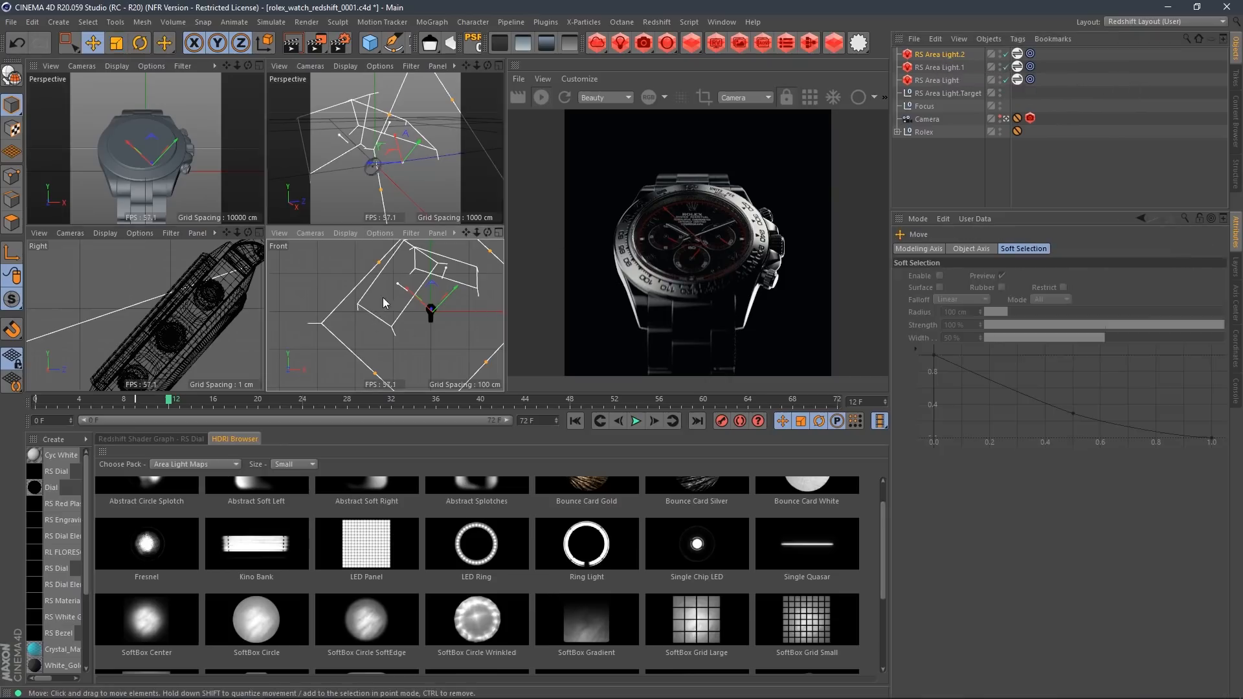
pyautogui.click(270, 41)
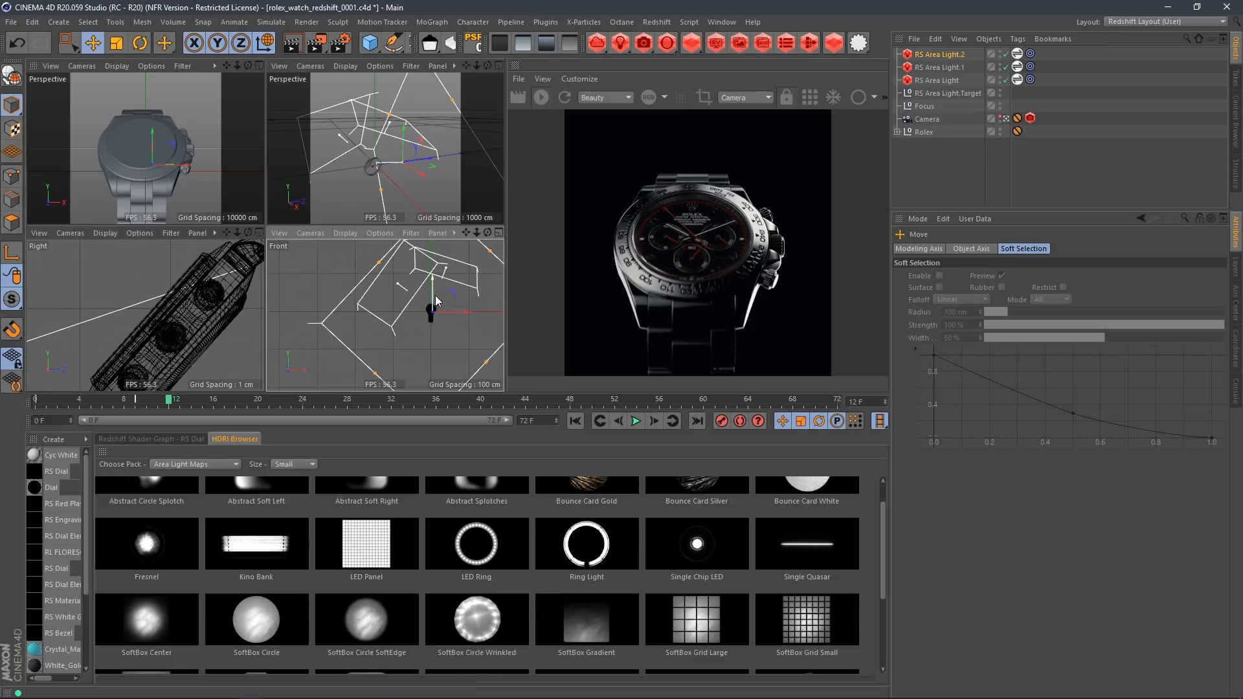
pyautogui.moveTo(436, 299); pyautogui.dragTo(438, 273)
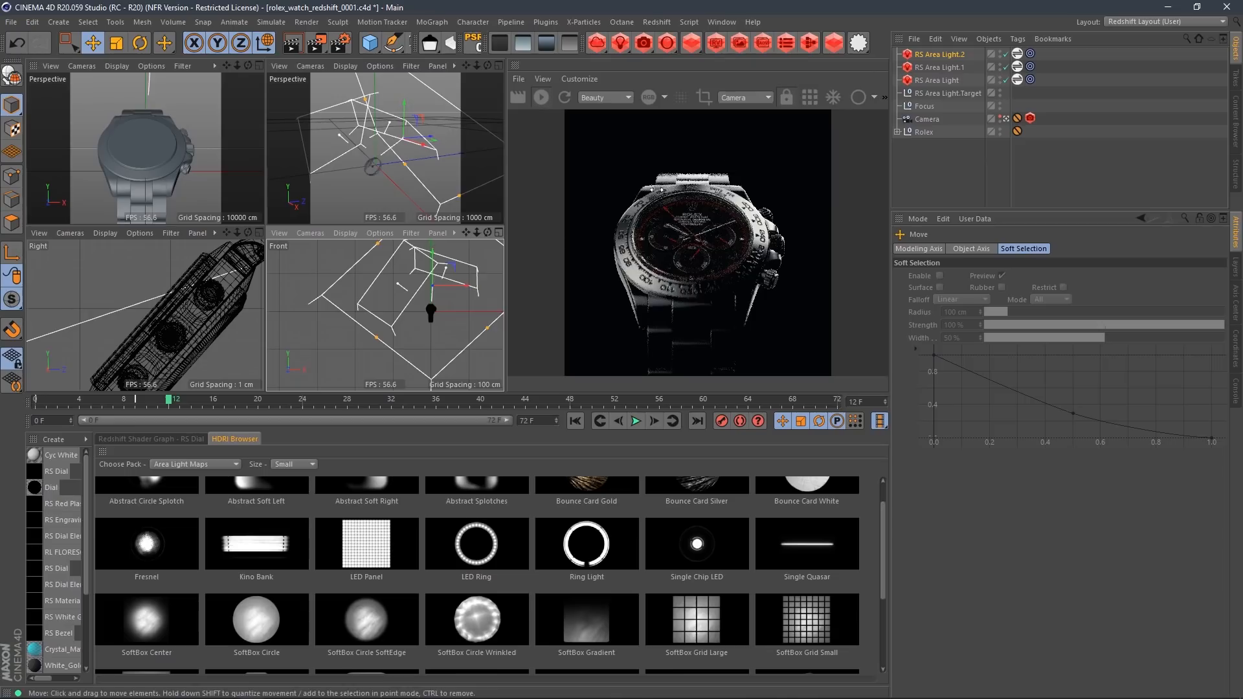
# Replace the map on the back light's HDRI Link tag with SpotLight Gradient Center
pyautogui.click(1017, 53)
pyautogui.moveTo(885, 567); pyautogui.dragTo(882, 648)
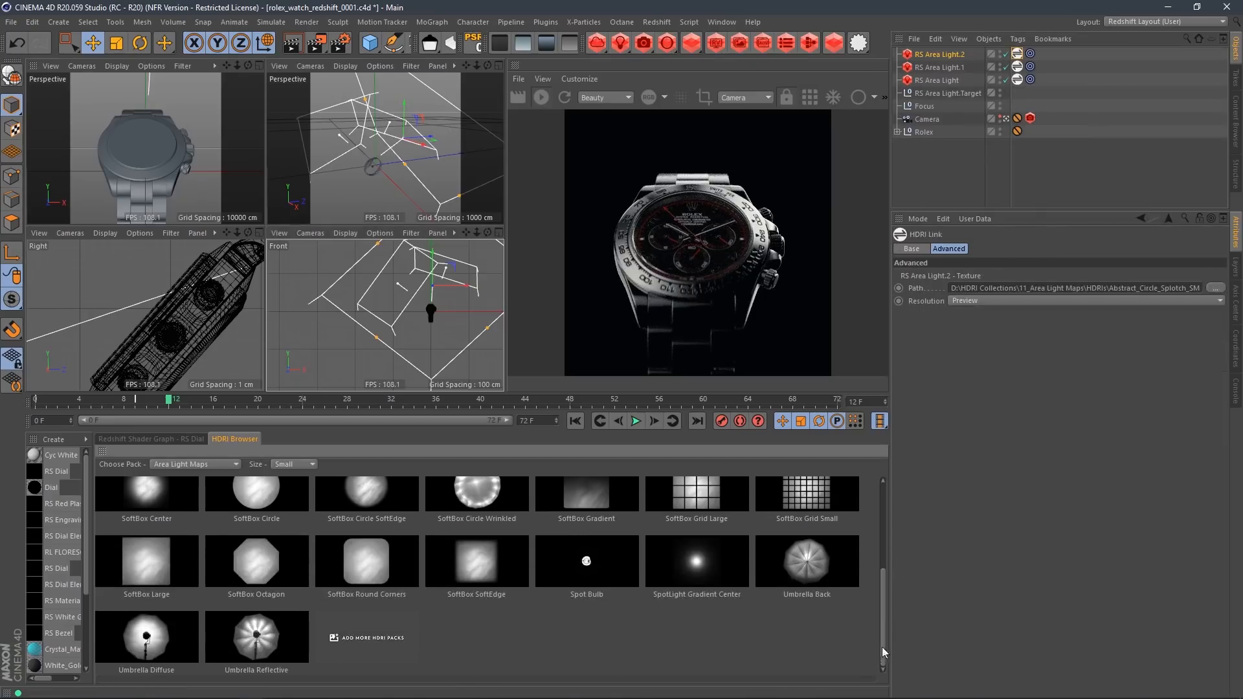
pyautogui.click(717, 570)
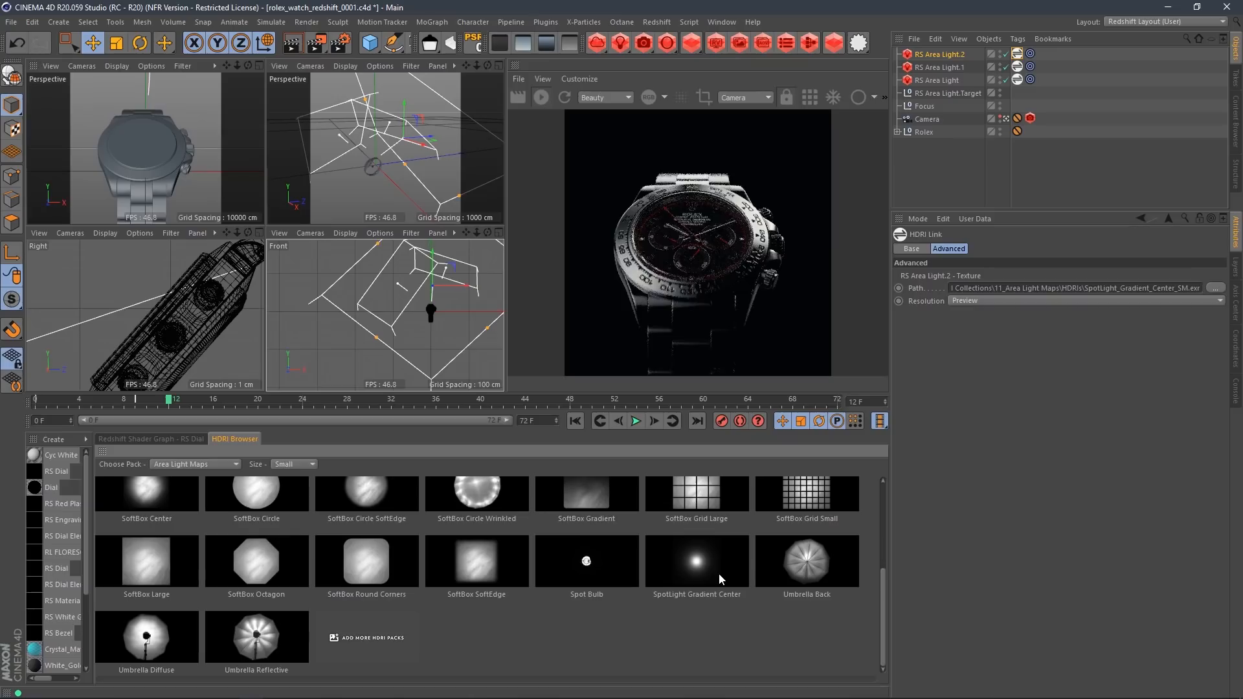
# Lower the back light to the watch's height and set its exposure to -6.098 after trying -3.22
pyautogui.click(939, 55)
pyautogui.moveTo(1075, 503); pyautogui.dragTo(1101, 503)
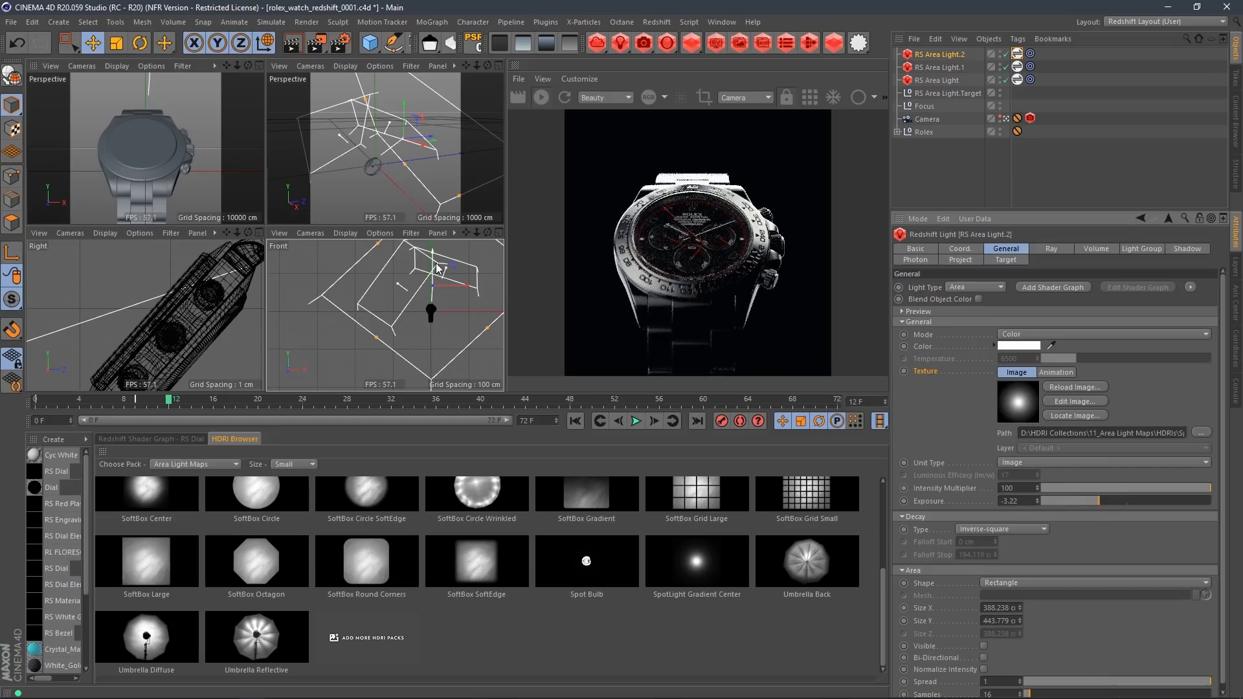
pyautogui.moveTo(433, 273); pyautogui.dragTo(439, 308)
pyautogui.moveTo(1089, 503); pyautogui.dragTo(1075, 504)
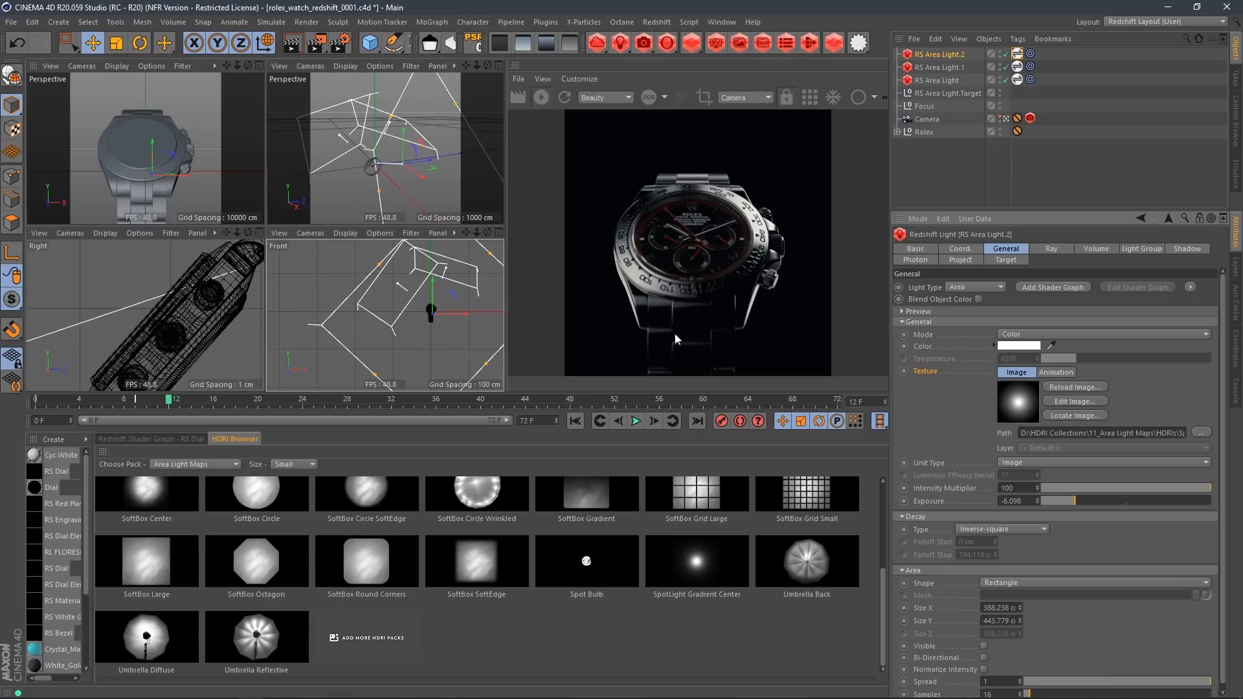
# Copy and paste the first area light to create a fourth light
pyautogui.click(948, 81)
pyautogui.hotkey('ctrl', 'c')
pyautogui.hotkey('ctrl', 'v')
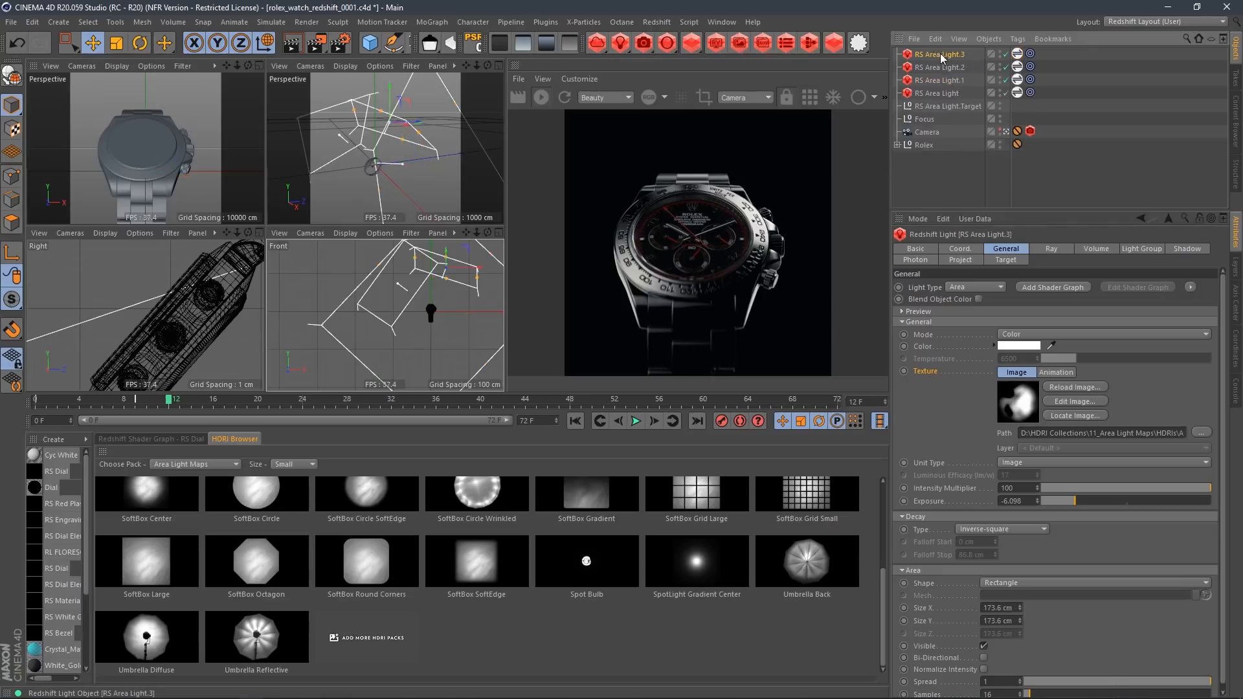
# Use the Lighting Tool in Specular Placement mode to place the new light's reflection on the bracelet below the watch case
pyautogui.keyDown('alt'); pyautogui.moveTo(169, 305); pyautogui.dragTo(162, 350); pyautogui.keyUp('alt')
pyautogui.middleClick(224, 162)
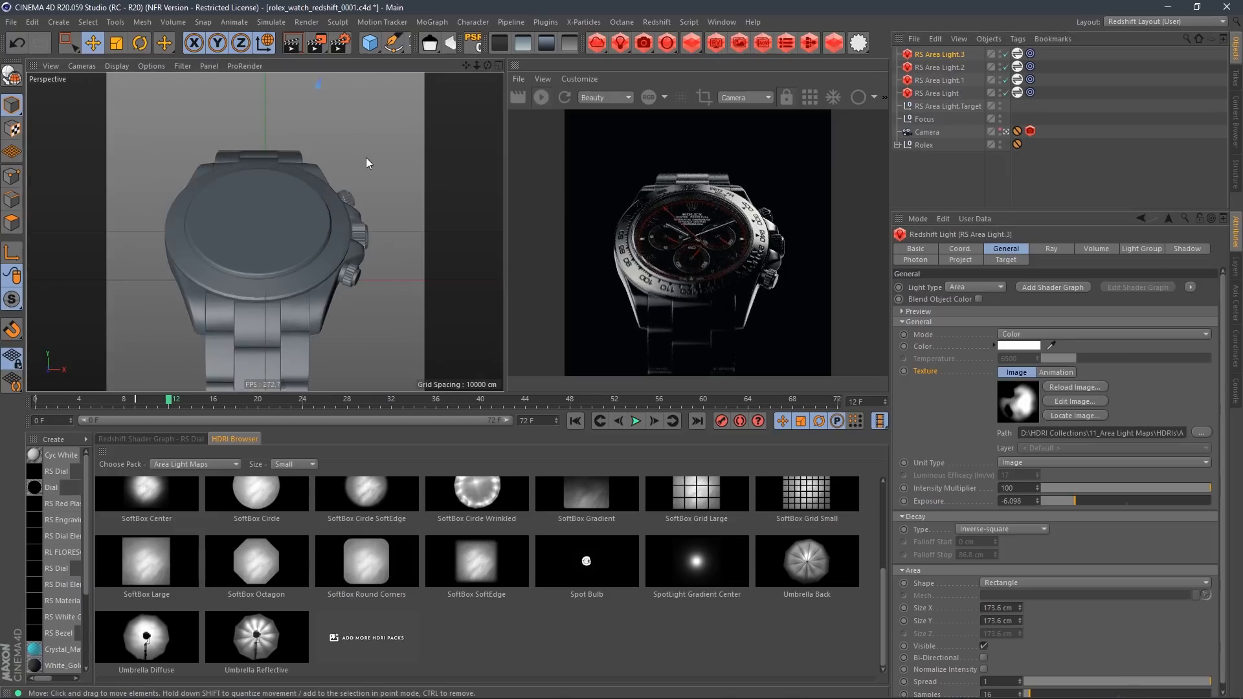
pyautogui.hotkey('shift', 'c')
pyautogui.write('lighting')
pyautogui.press('Return')
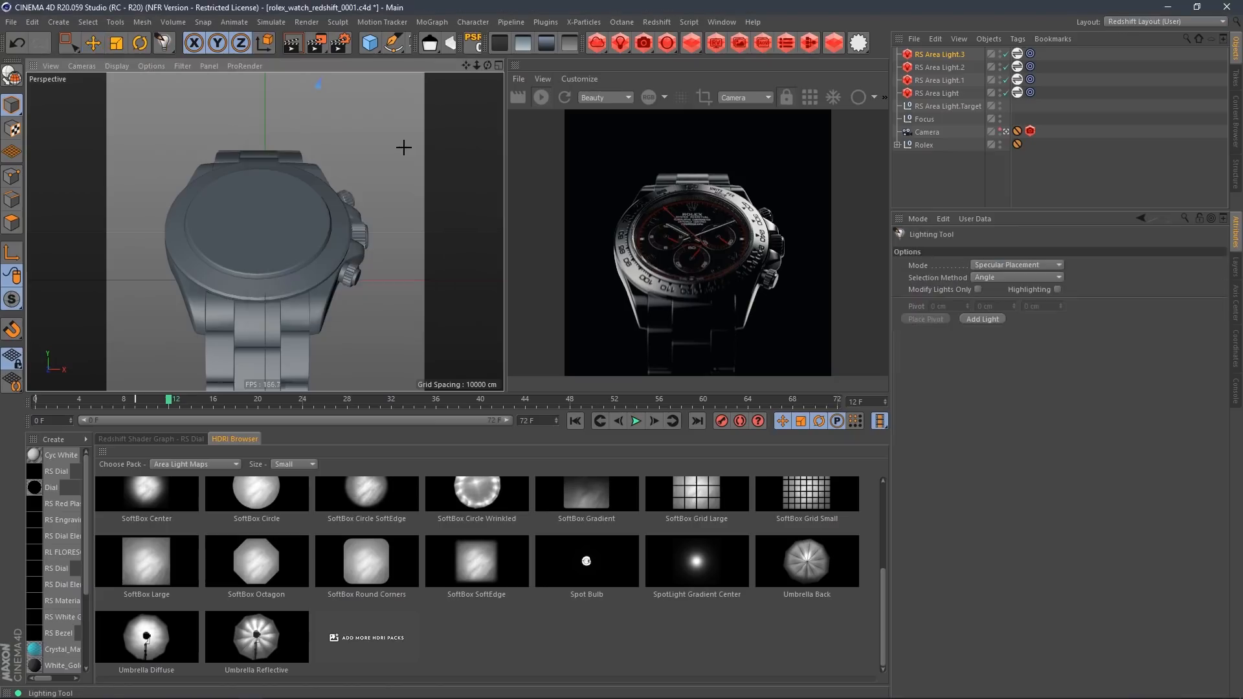
pyautogui.moveTo(243, 333); pyautogui.dragTo(244, 334)
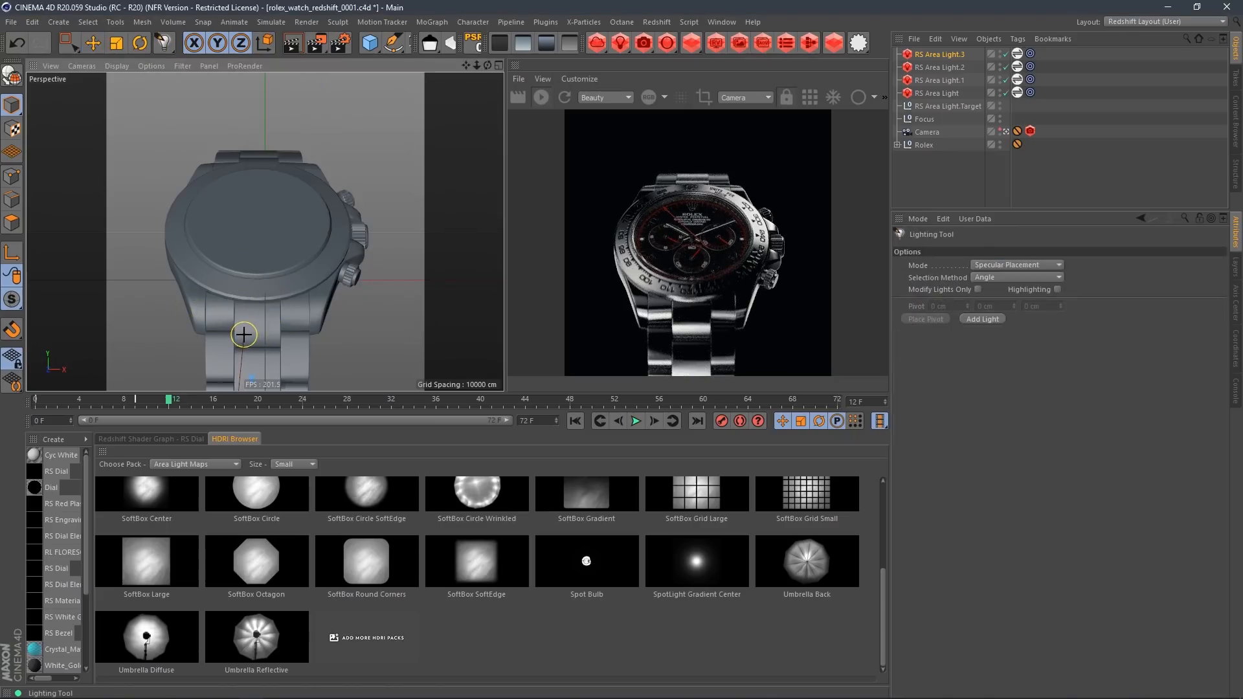
# Apply the Abstract Splotches map to the bracelet light through its HDRI Link tag
pyautogui.click(941, 54)
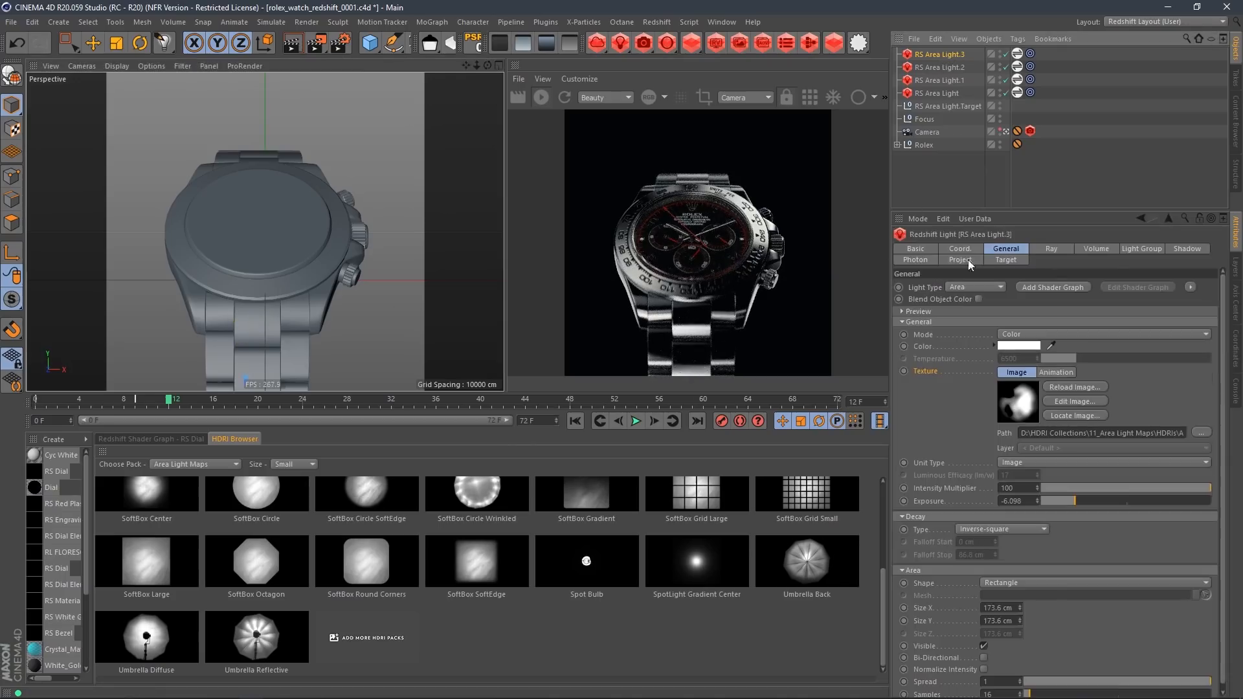
pyautogui.moveTo(887, 580); pyautogui.dragTo(842, 496)
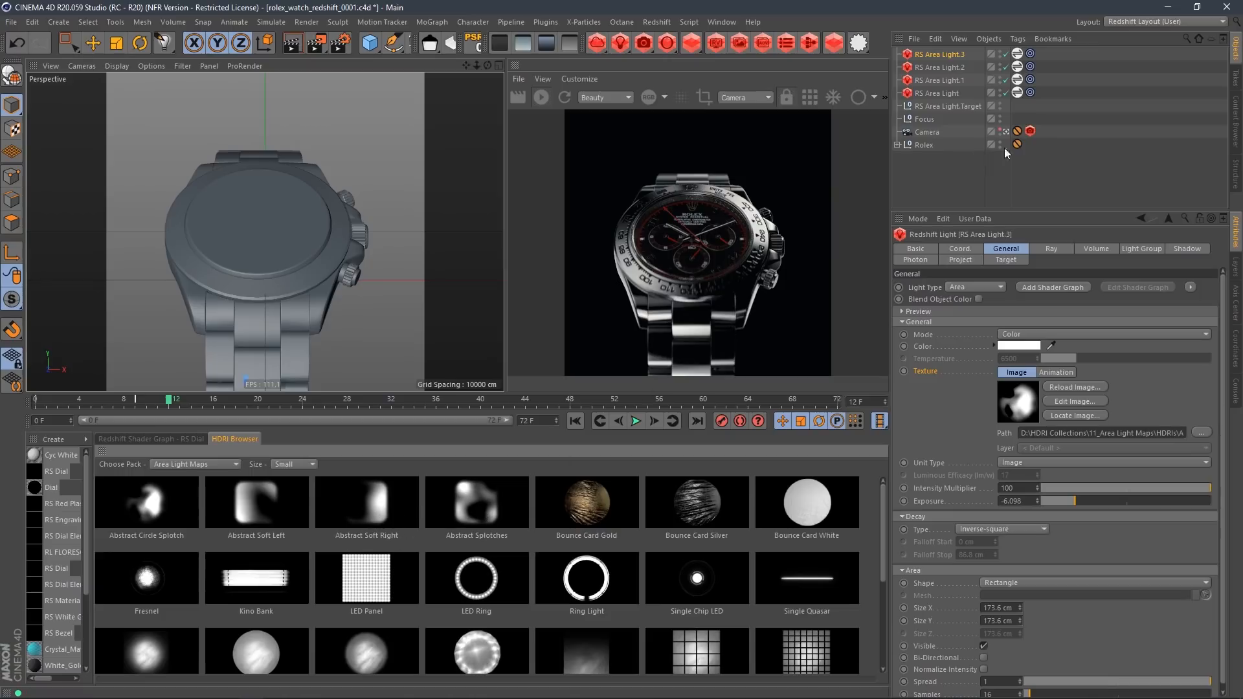
pyautogui.click(1018, 54)
pyautogui.click(487, 488)
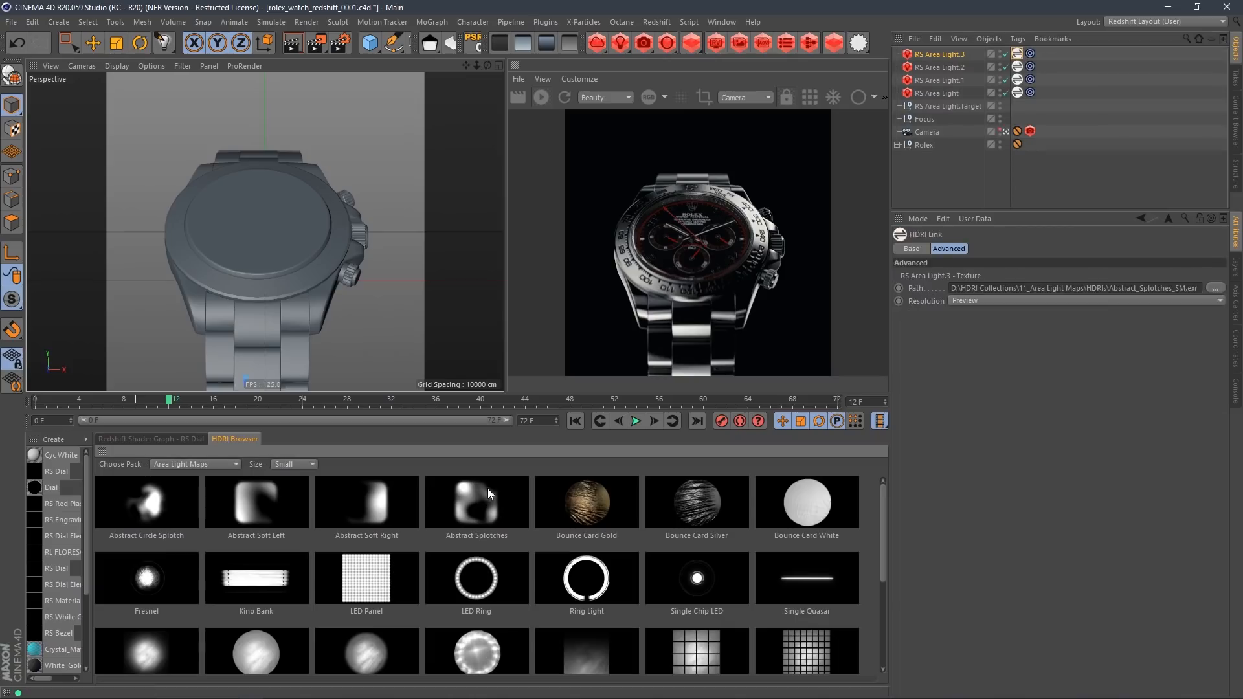
# Lower the bracelet light's exposure to -9.962 and reduce its intensity multiplier to 10, trying 50 and 25 on the way
pyautogui.click(943, 55)
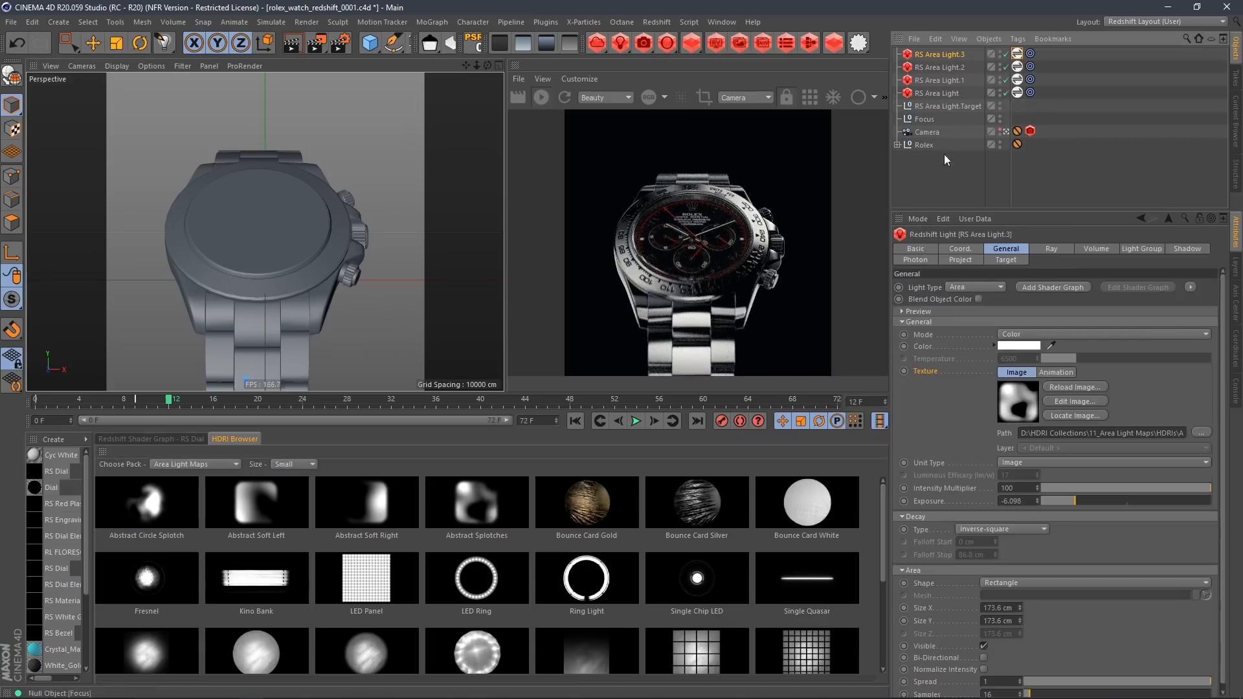
pyautogui.moveTo(1073, 506); pyautogui.dragTo(1044, 504)
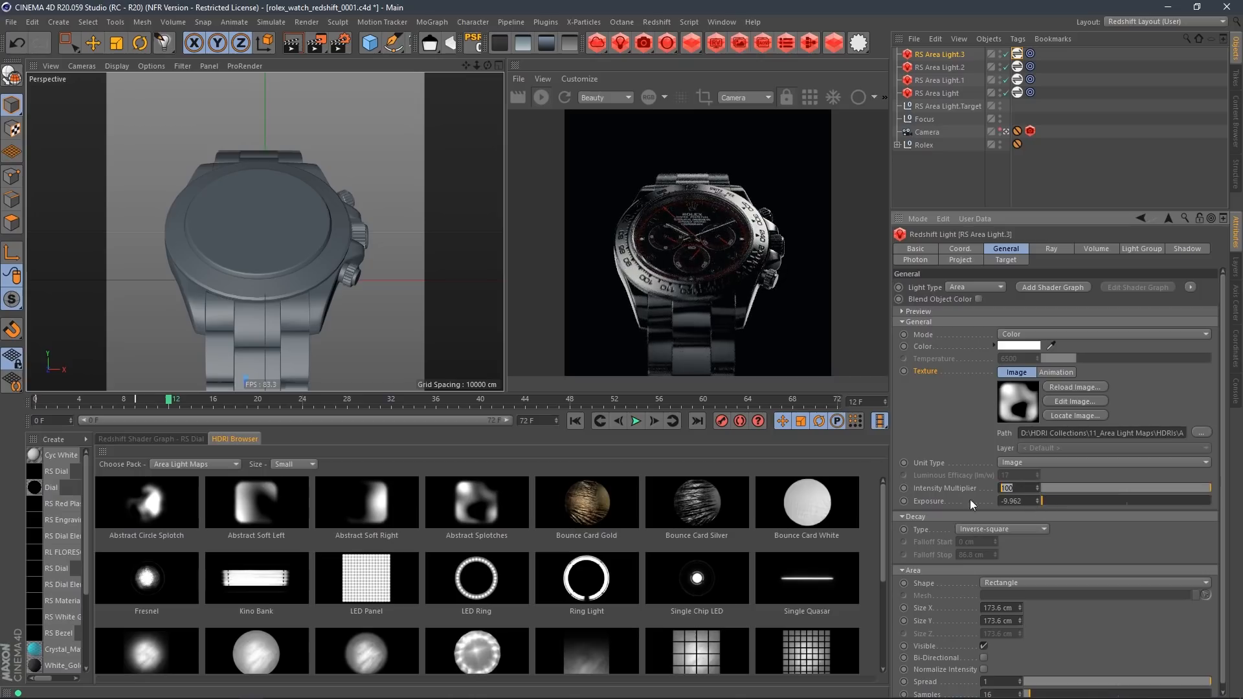
pyautogui.write('50')
pyautogui.press('Return')
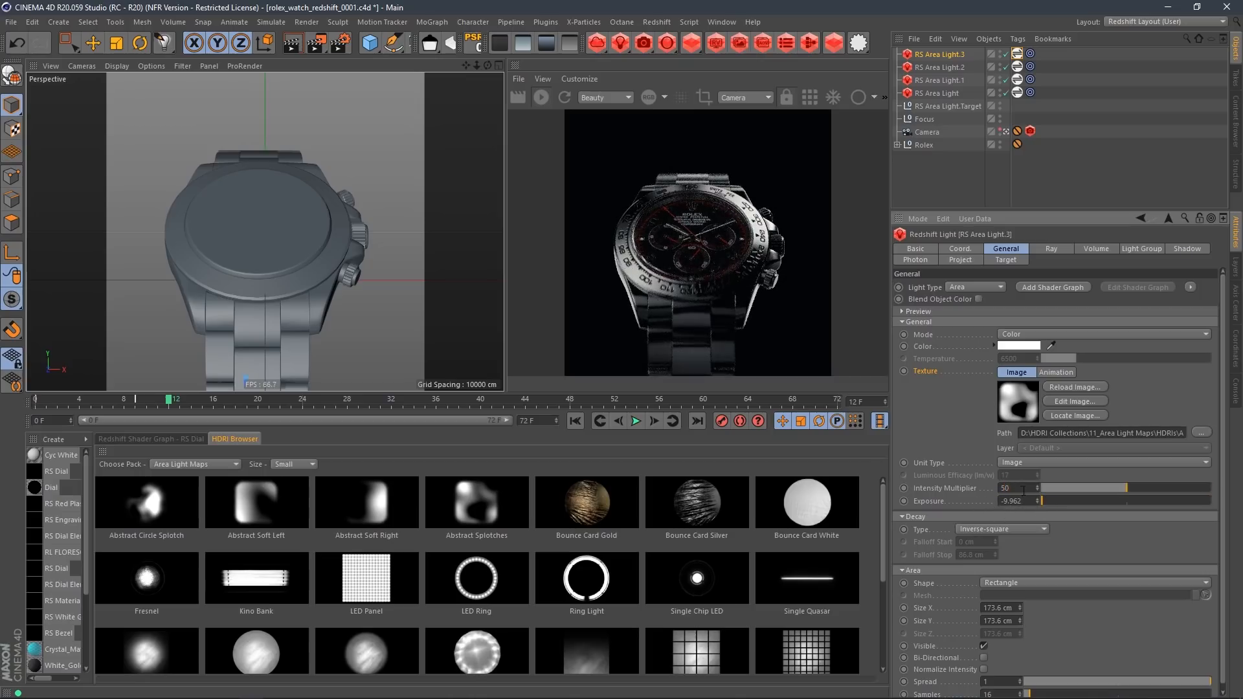
pyautogui.write('25')
pyautogui.press('Return')
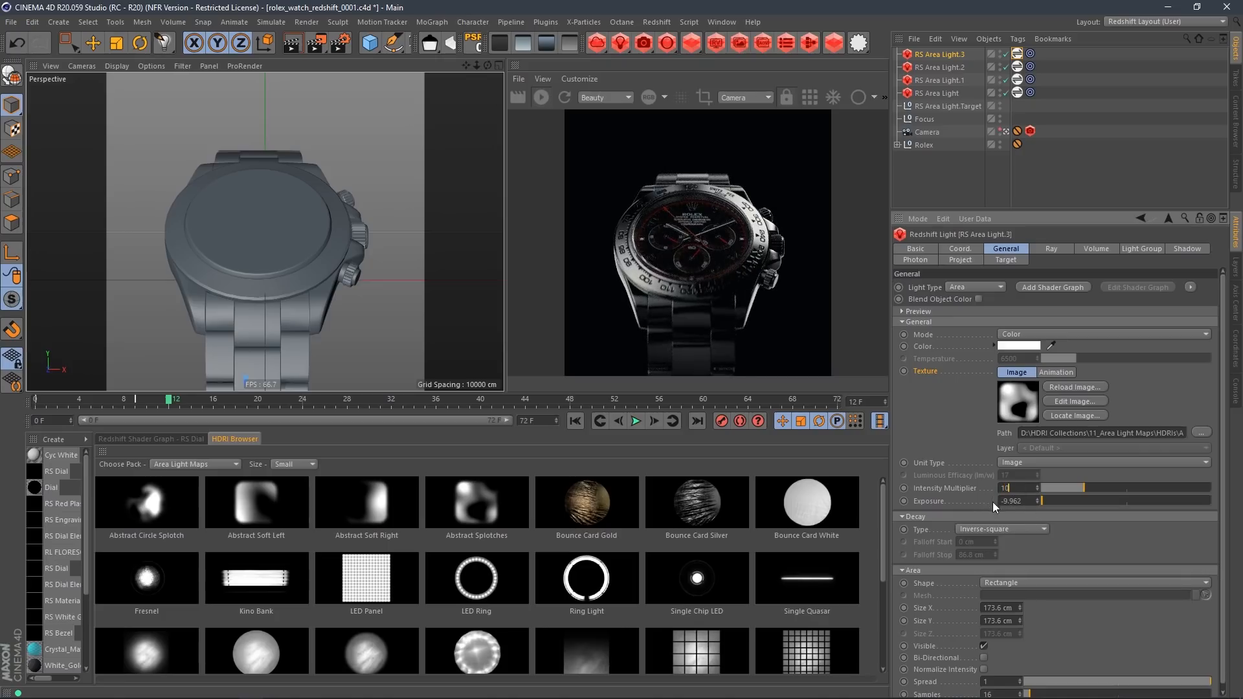
pyautogui.write('10')
pyautogui.press('Return')
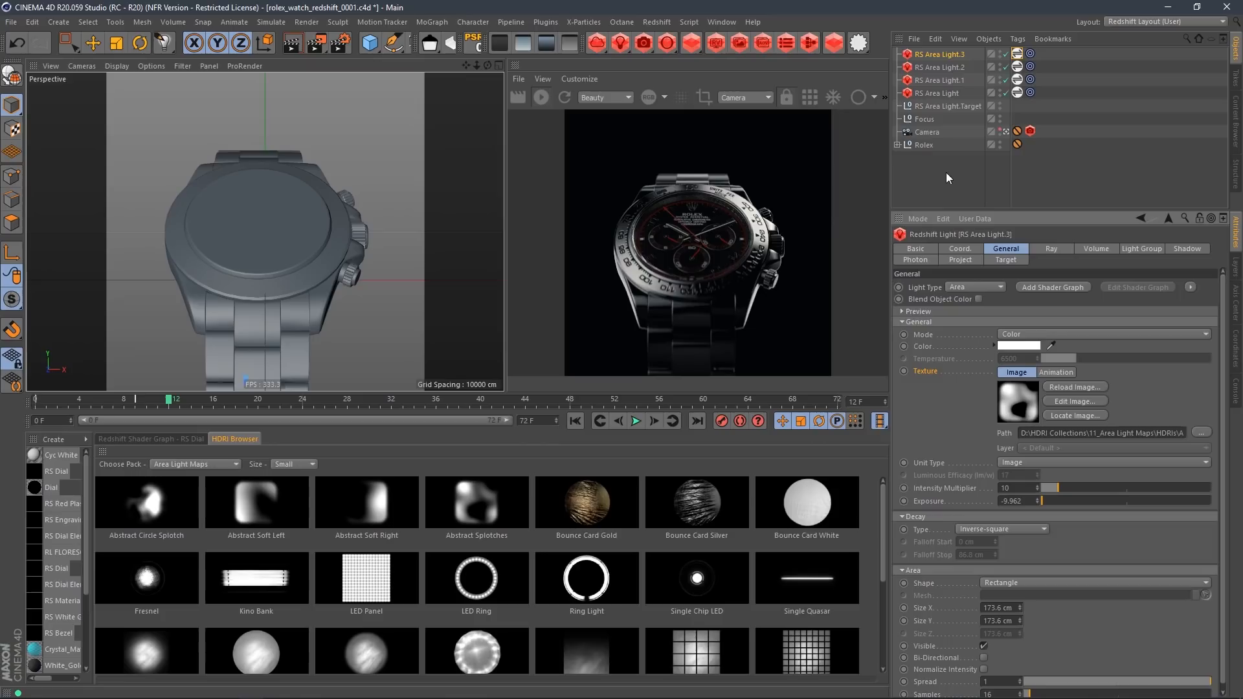
# Add a new Redshift area light to the scene
pyautogui.middleClick(454, 155)
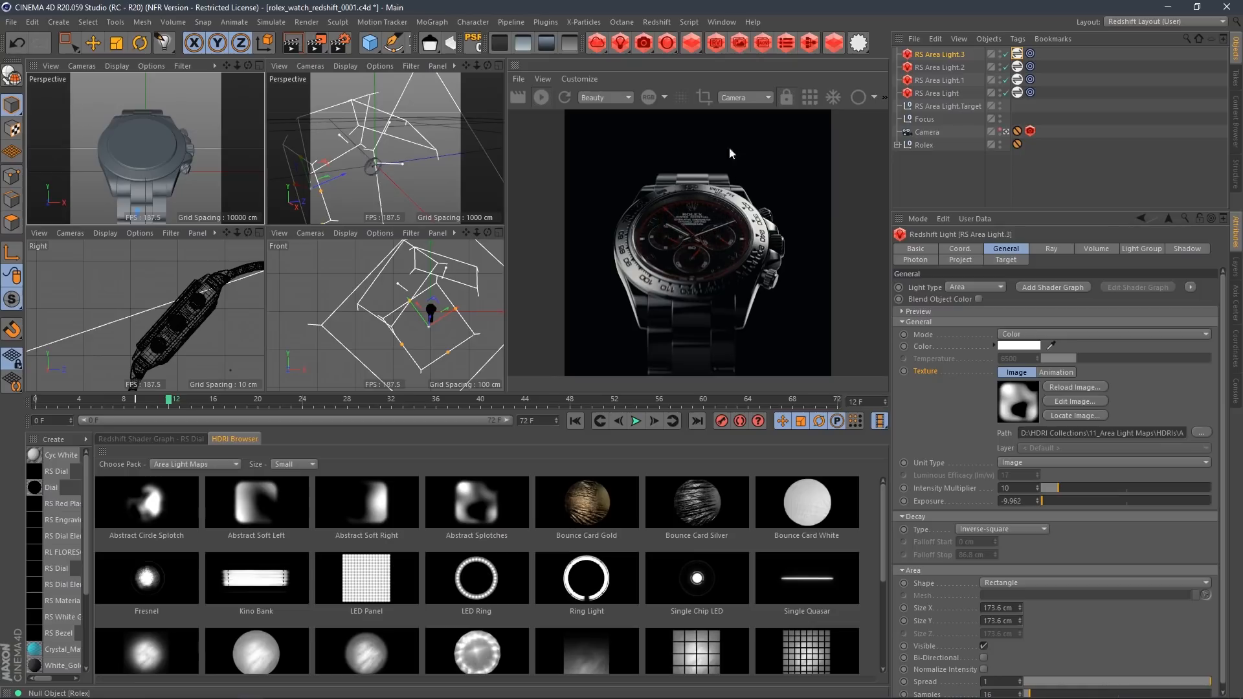
pyautogui.click(620, 43)
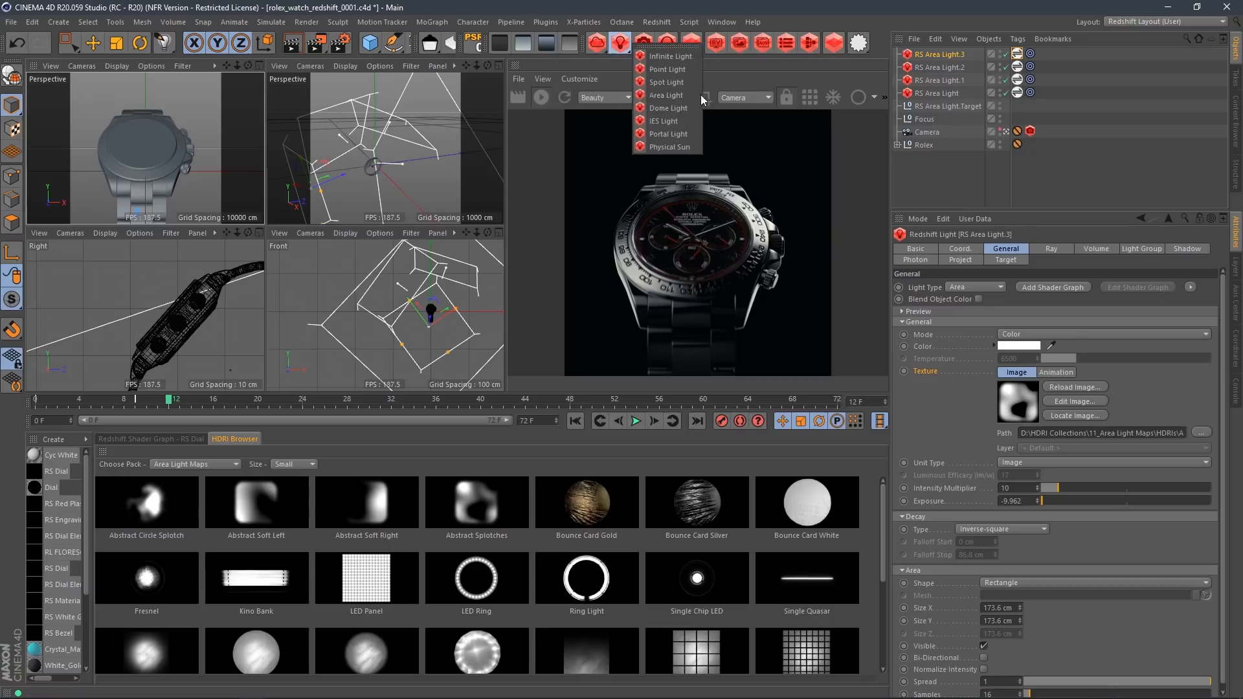
pyautogui.click(676, 95)
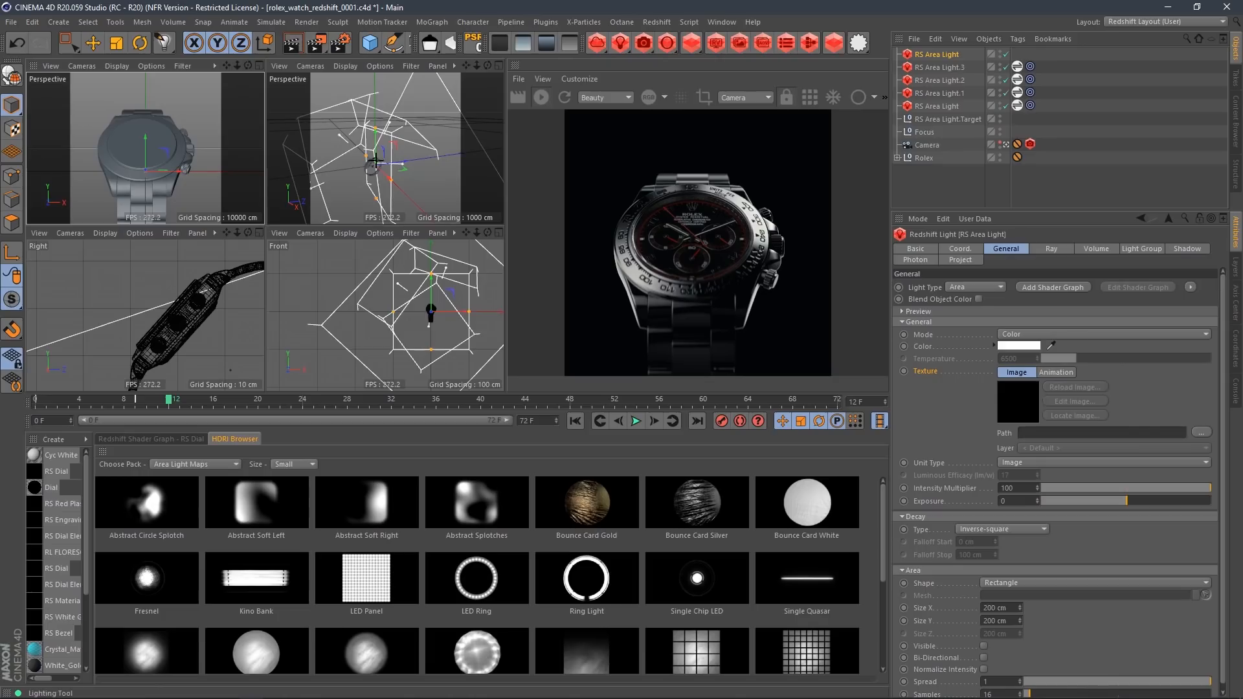
# Disable the four existing textured area lights to isolate the new area light, with the Rotate tool active
pyautogui.press('r')
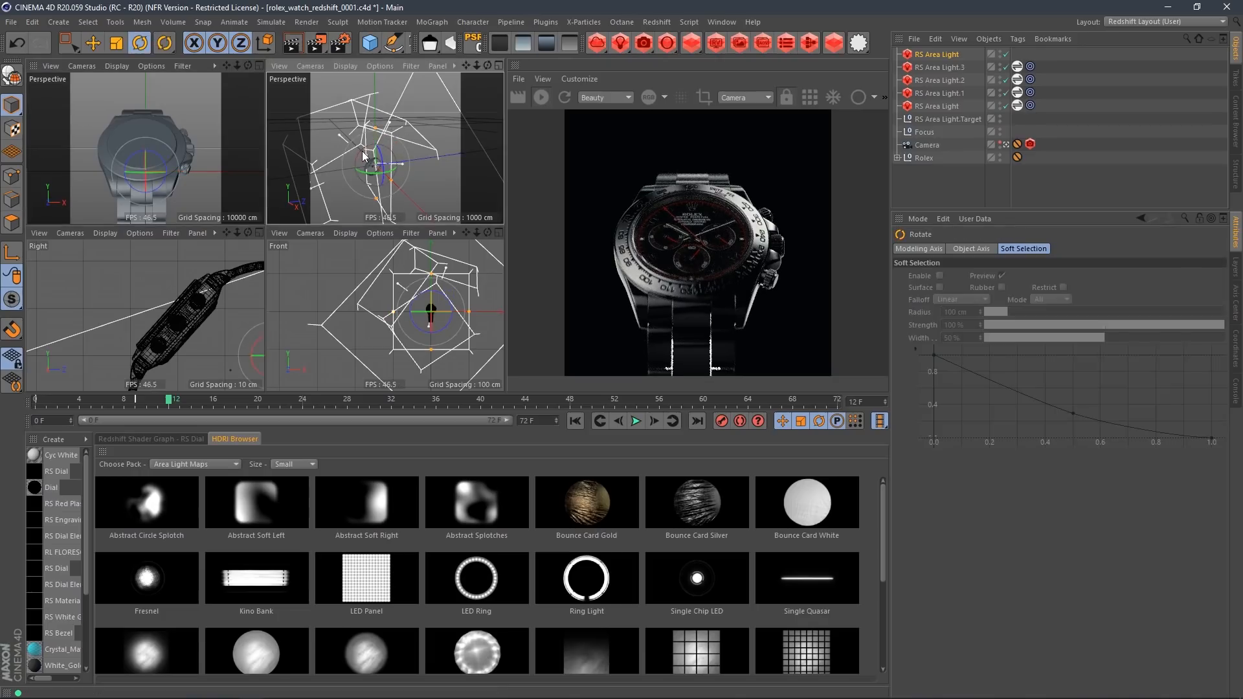
pyautogui.middleClick(380, 188)
pyautogui.scroll(3, 296, 295)
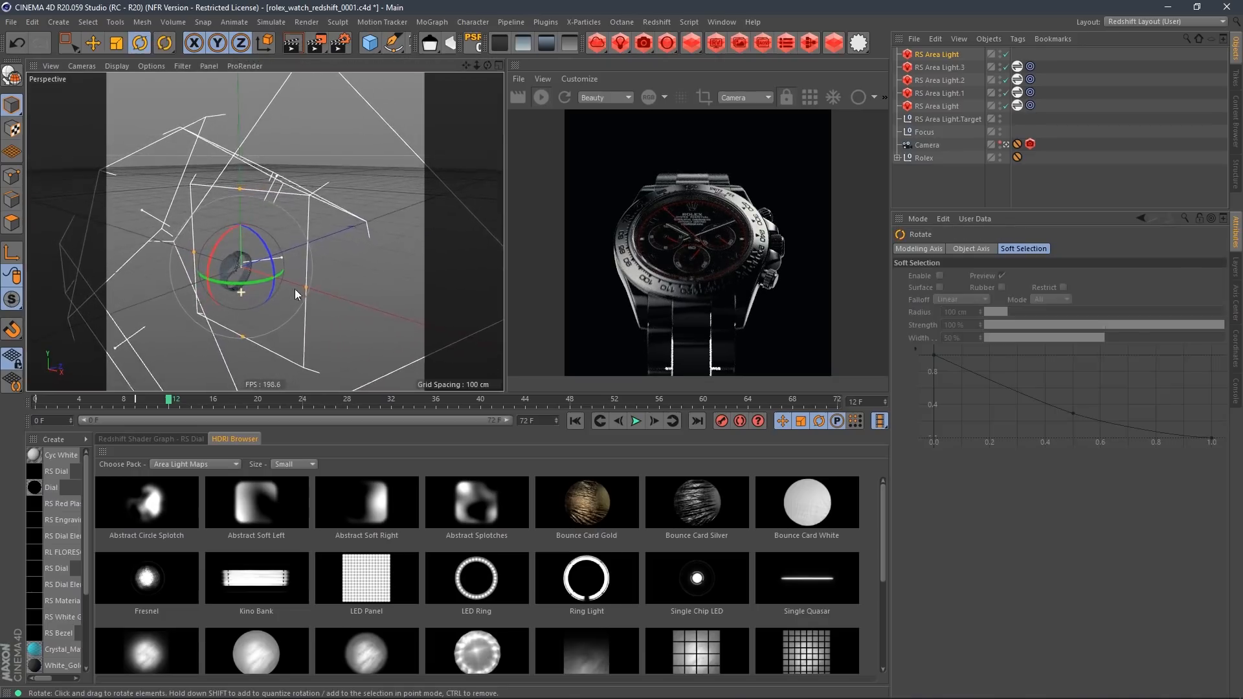
pyautogui.moveTo(1005, 67); pyautogui.dragTo(1015, 102)
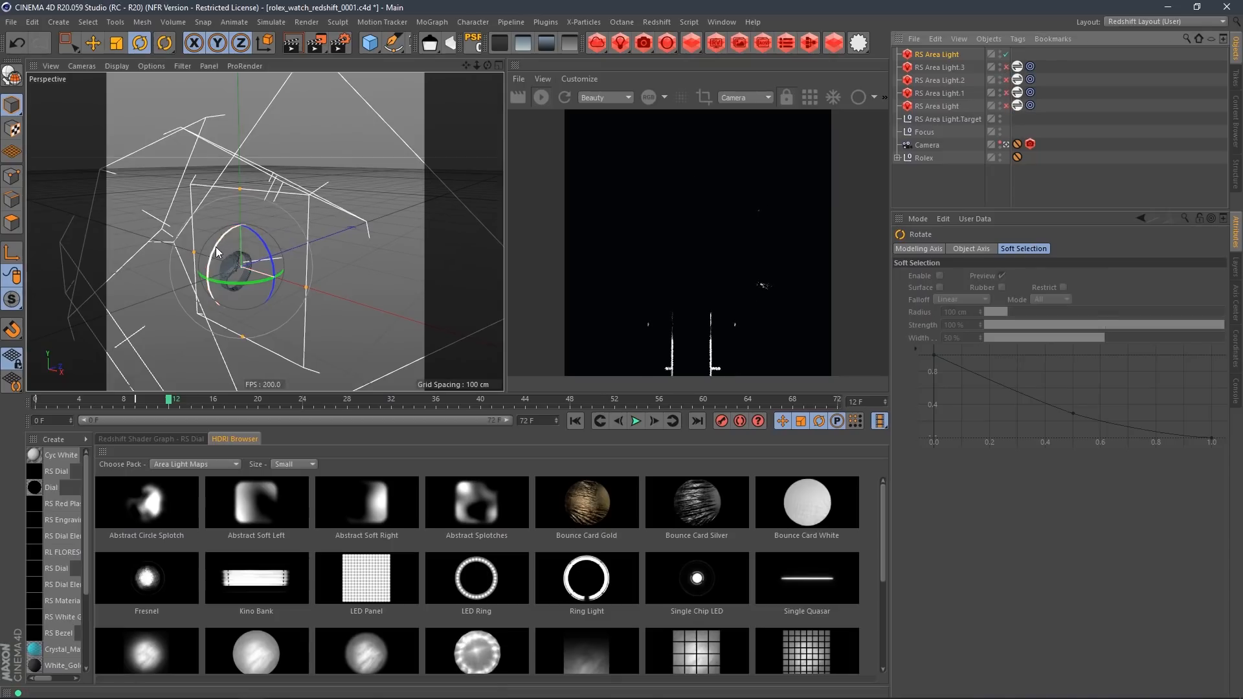
# Rotate the new area light to face down, scale it to about 43 cm square, and position it just above the watch
pyautogui.moveTo(215, 247); pyautogui.dragTo(288, 204)
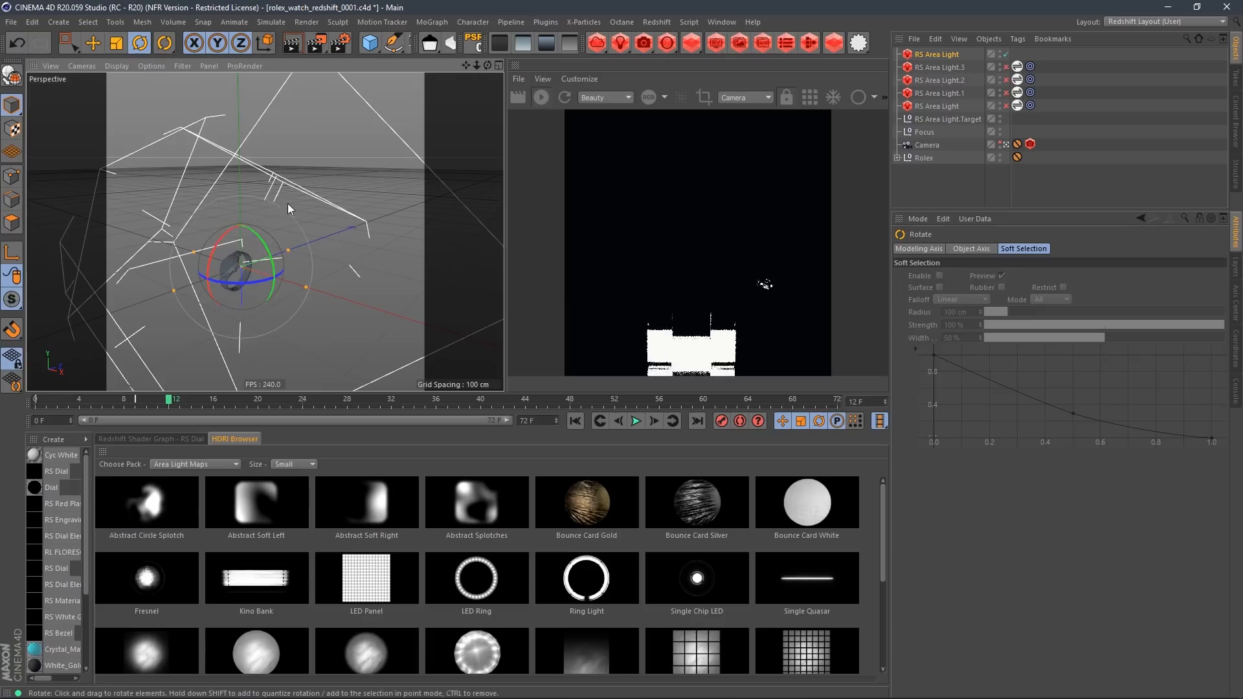
pyautogui.press('t')
pyautogui.moveTo(359, 267); pyautogui.dragTo(223, 327)
pyautogui.press('e')
pyautogui.keyDown('alt'); pyautogui.moveTo(295, 293); pyautogui.dragTo(252, 299); pyautogui.keyUp('alt')
pyautogui.moveTo(286, 212); pyautogui.dragTo(266, 194)
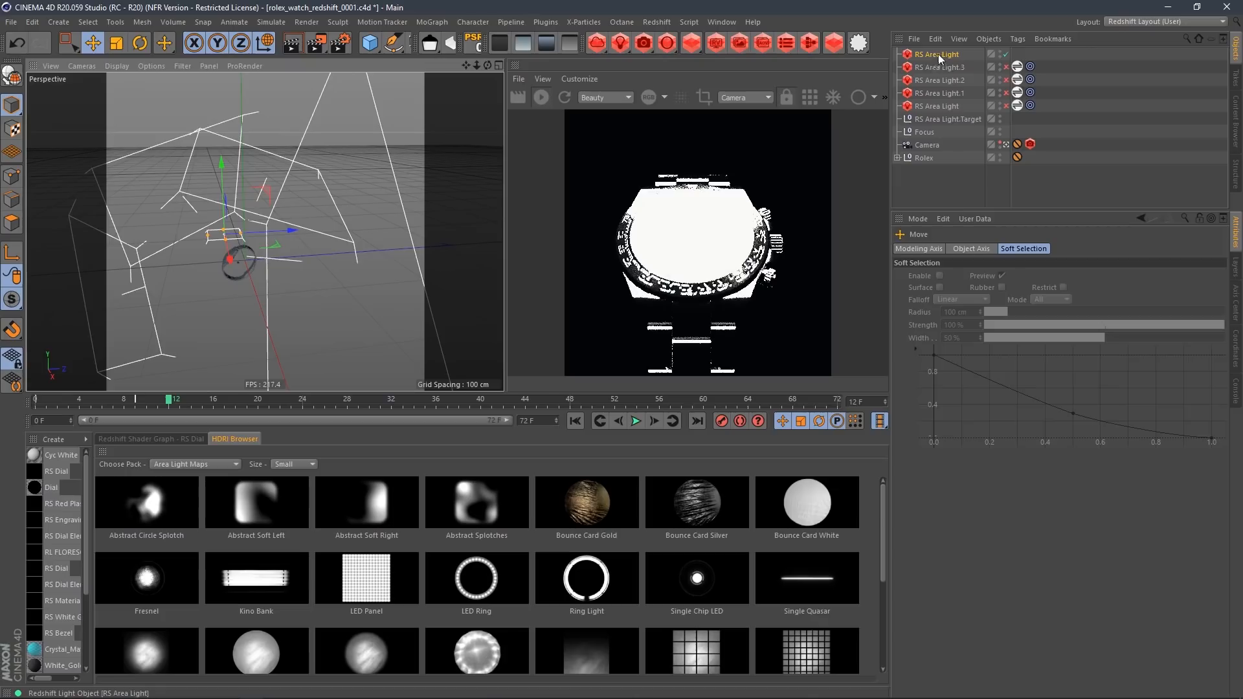
# Narrow the new area light's spread to 0.263
pyautogui.click(938, 54)
pyautogui.click(987, 287)
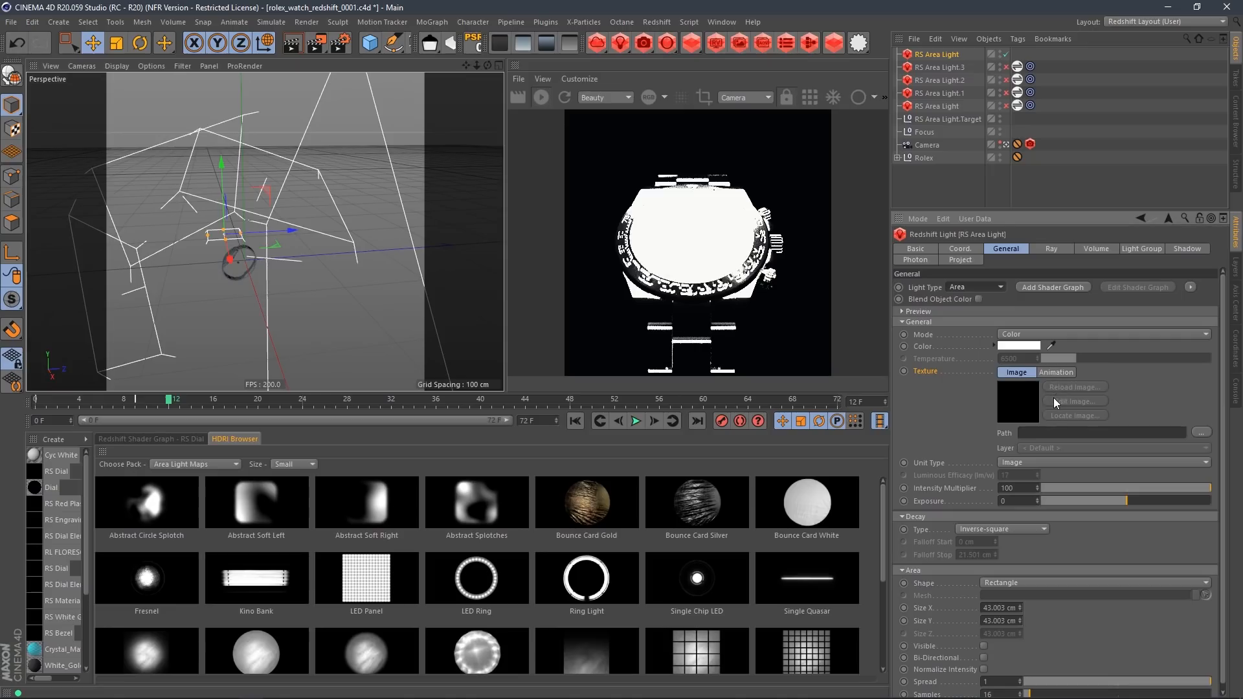
pyautogui.keyDown('alt'); pyautogui.moveTo(235, 254); pyautogui.dragTo(313, 314); pyautogui.keyUp('alt')
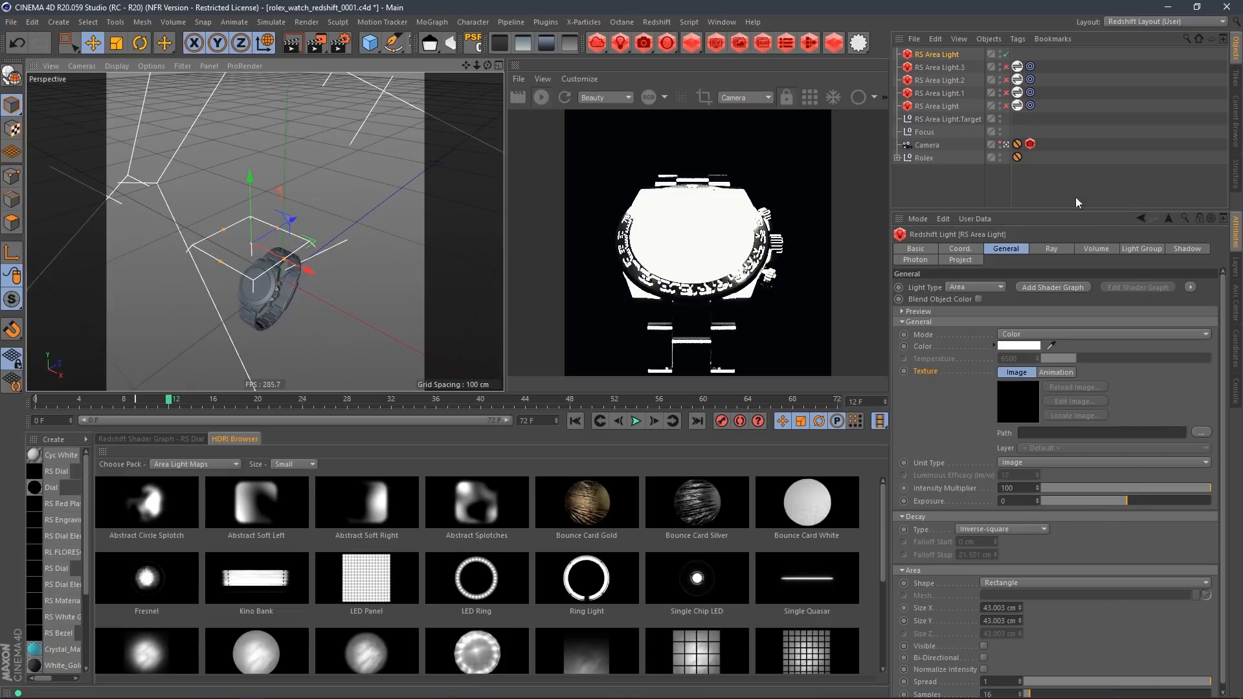
pyautogui.click(913, 570)
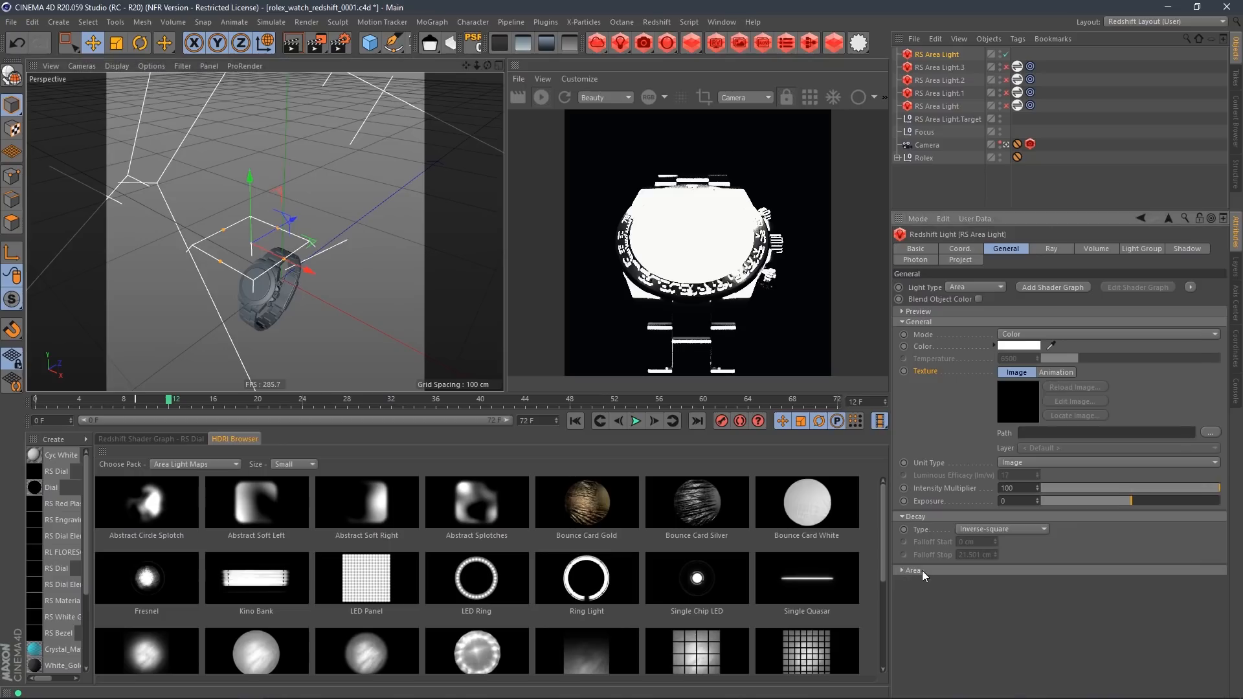
pyautogui.click(922, 570)
pyautogui.scroll(-1, 1224, 544)
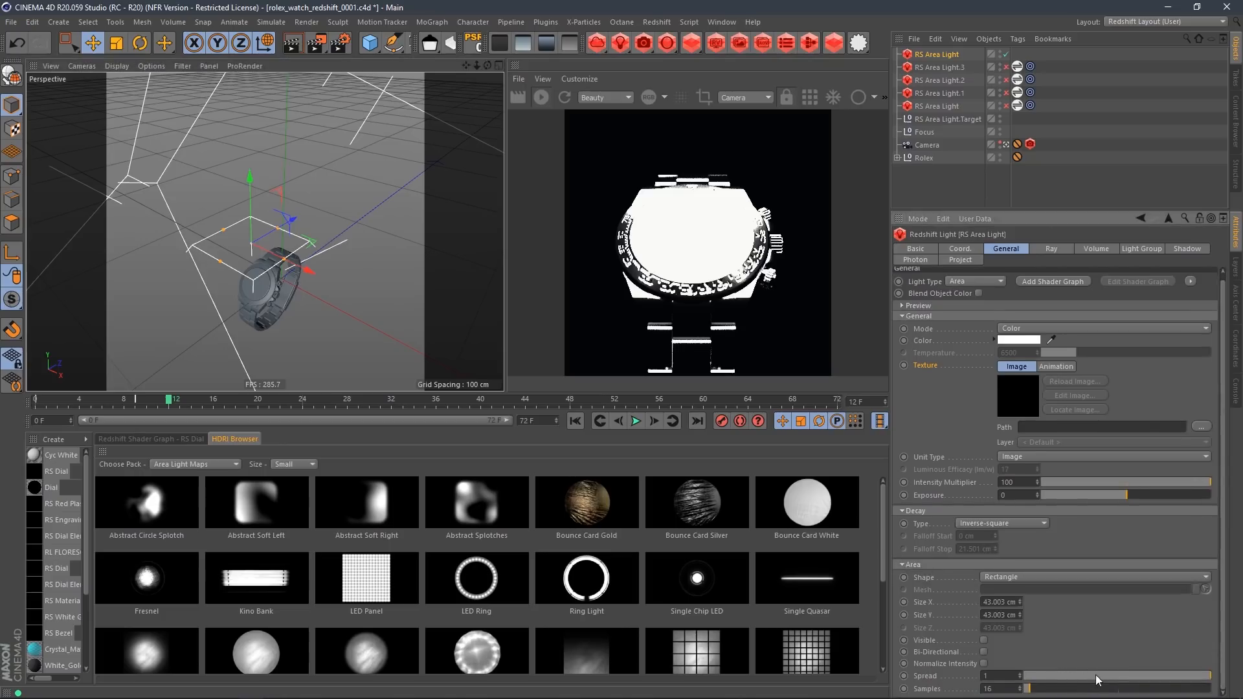
pyautogui.moveTo(1095, 677); pyautogui.dragTo(1089, 677)
pyautogui.click(1073, 678)
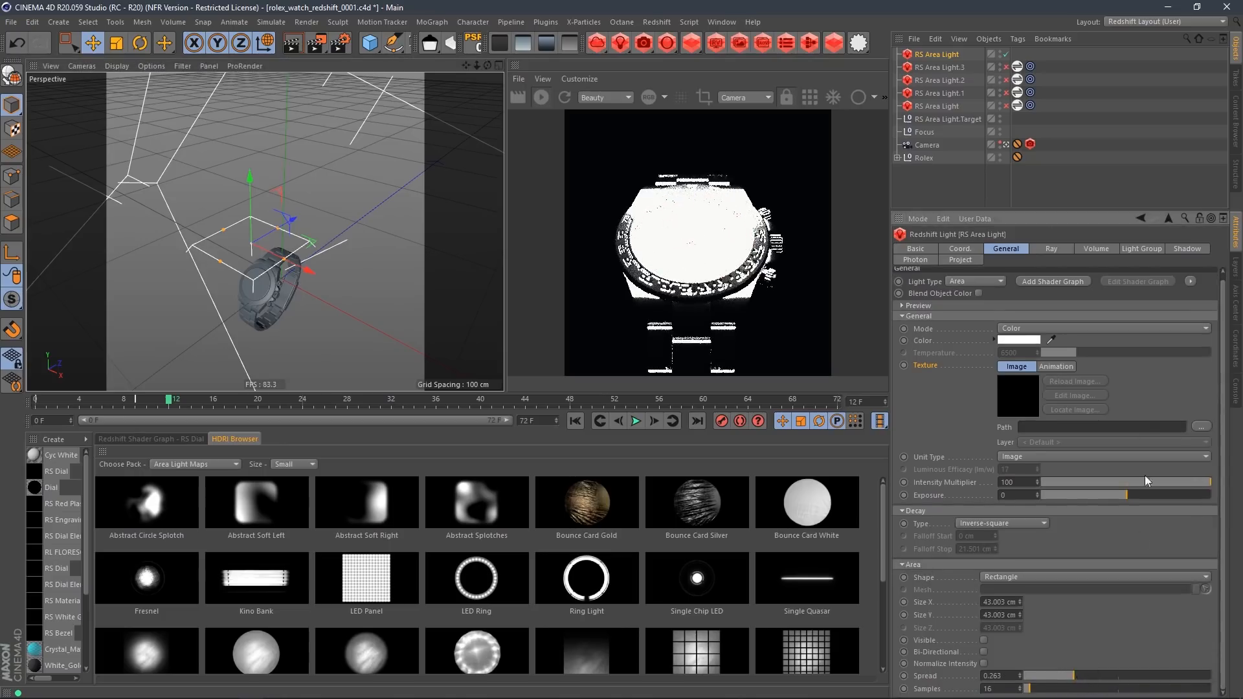
# Set the new light's intensity multiplier to 20 and its exposure to -7.765
pyautogui.moveTo(1074, 497); pyautogui.dragTo(1047, 498)
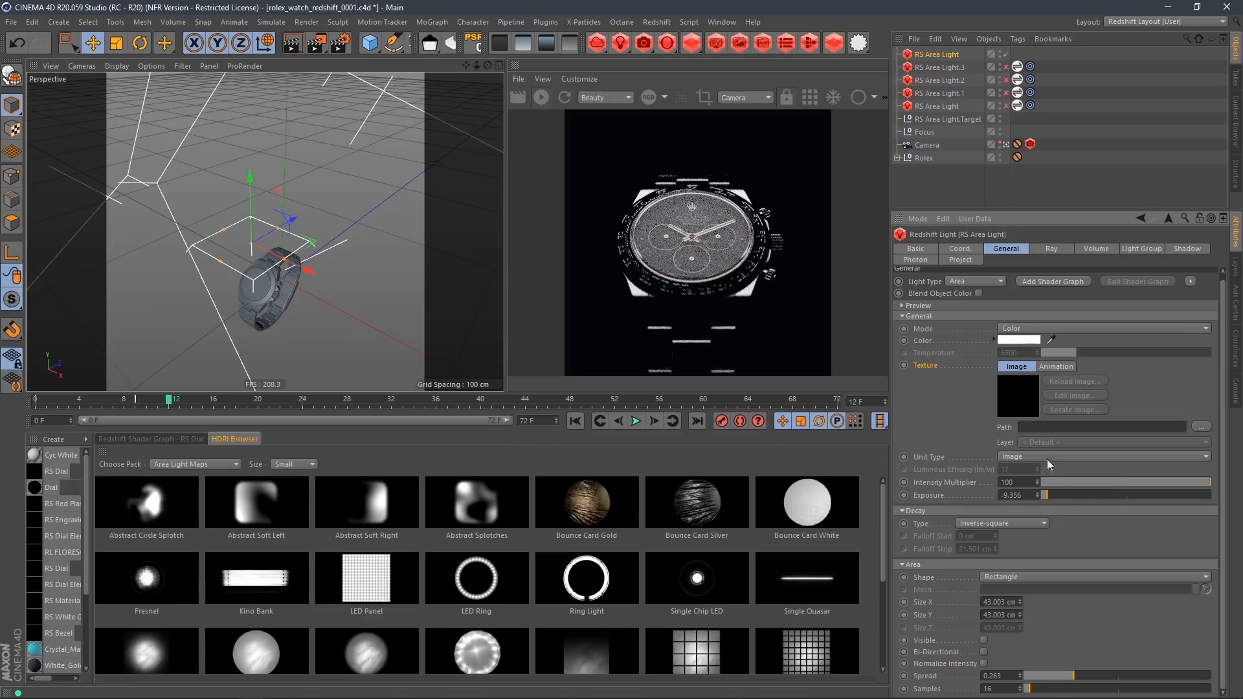
pyautogui.doubleClick(1017, 482)
pyautogui.write('20')
pyautogui.press('Return')
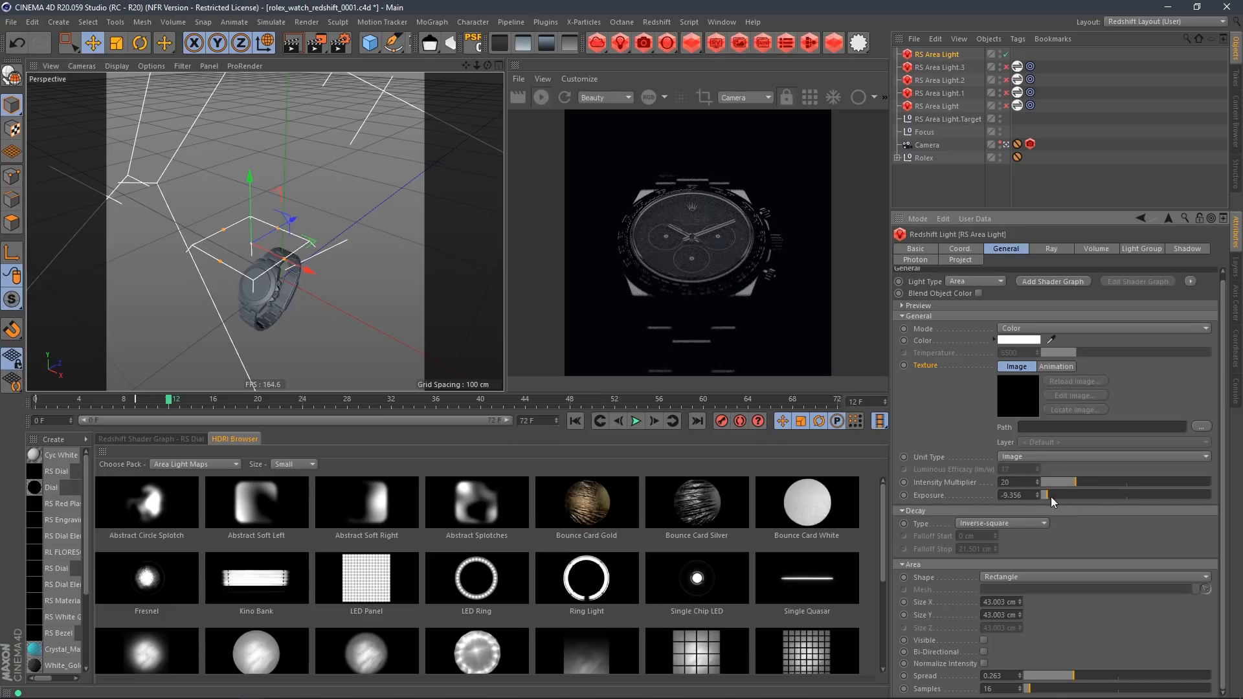
pyautogui.moveTo(1051, 496); pyautogui.dragTo(1062, 497)
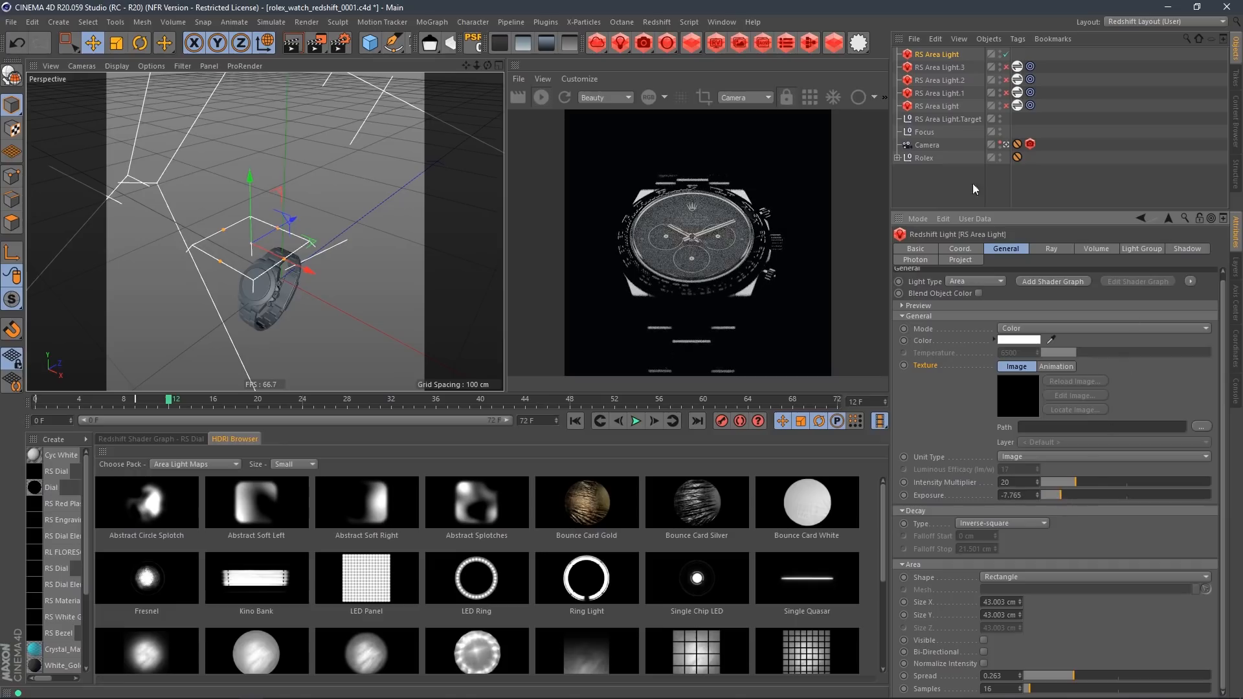
# Set the new light's glossy ray scale to 0
pyautogui.click(1056, 250)
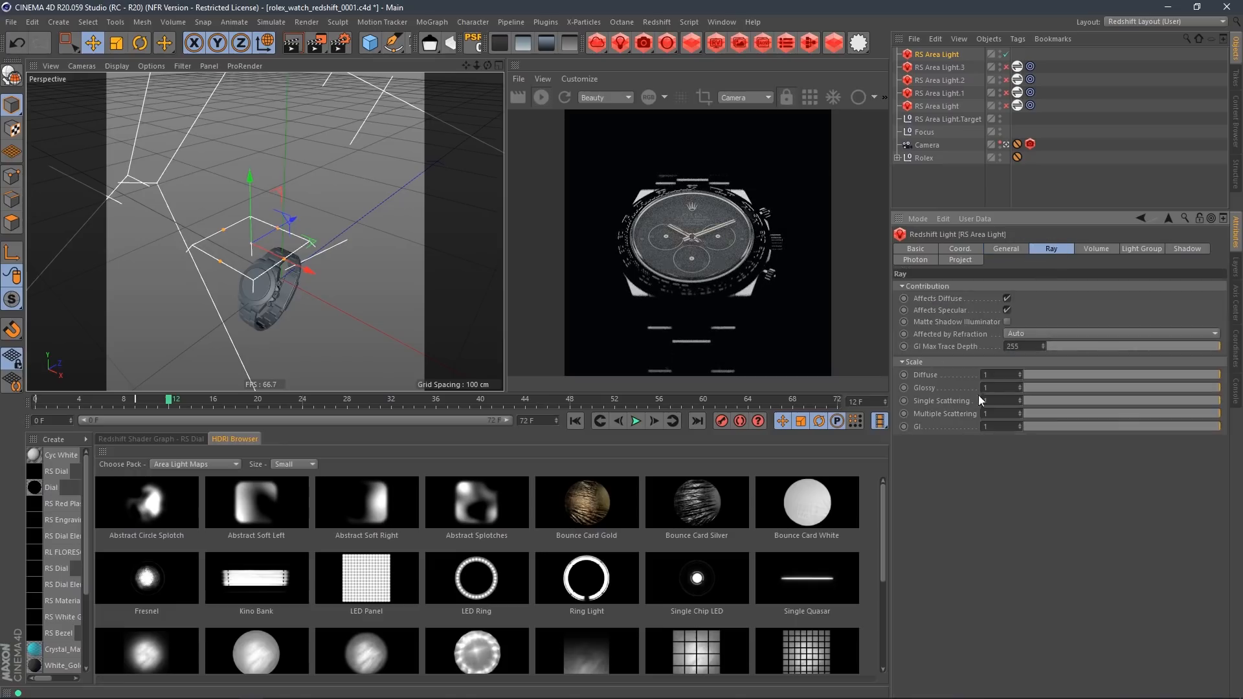
pyautogui.click(995, 389)
pyautogui.write('0')
pyautogui.press('Return')
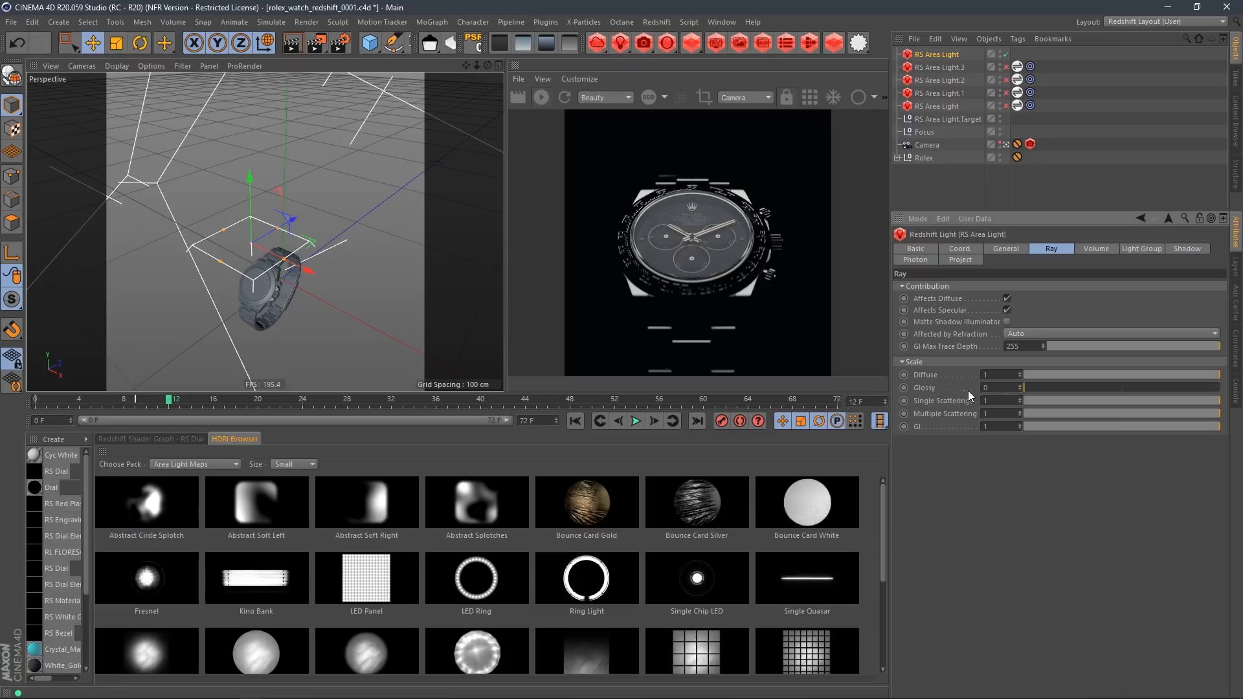
# Raise the new light's intensity multiplier to 55.87 and shrink its area to 13.841 by 11.55 cm
pyautogui.click(1008, 249)
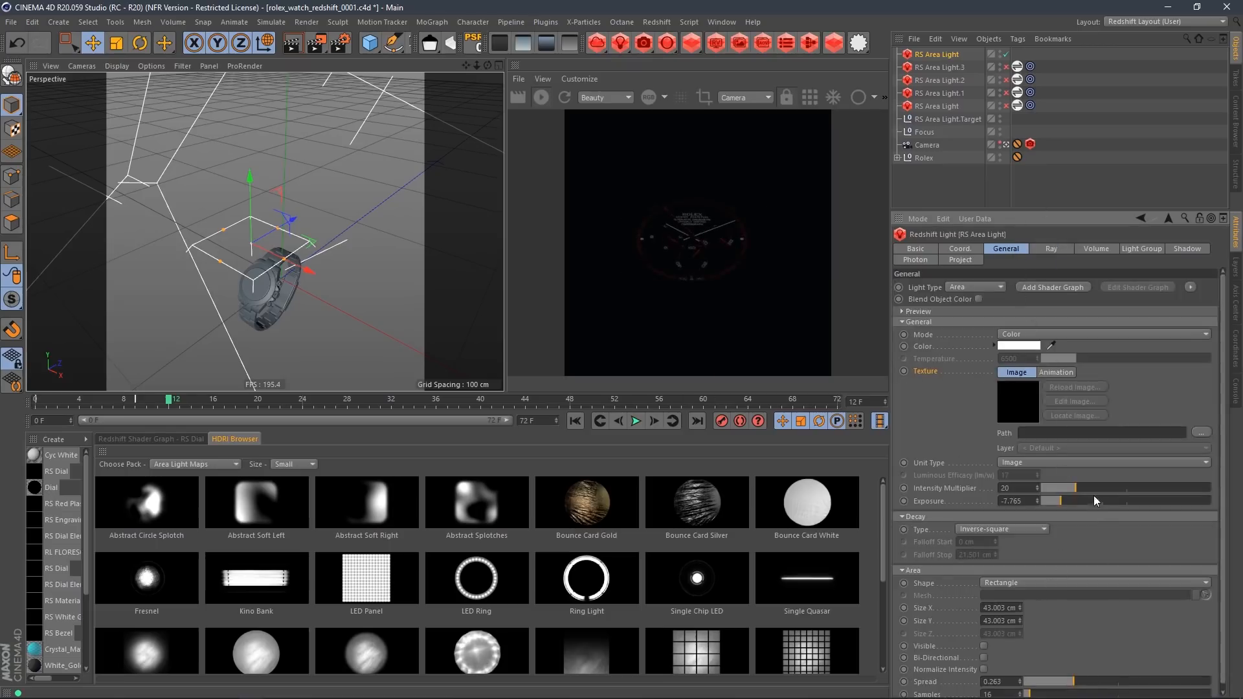
pyautogui.moveTo(1093, 485); pyautogui.dragTo(1126, 490)
pyautogui.keyDown('alt'); pyautogui.moveTo(247, 297); pyautogui.dragTo(222, 280); pyautogui.keyUp('alt')
pyautogui.keyDown('alt'); pyautogui.moveTo(221, 280); pyautogui.dragTo(248, 270, button='right'); pyautogui.keyUp('alt')
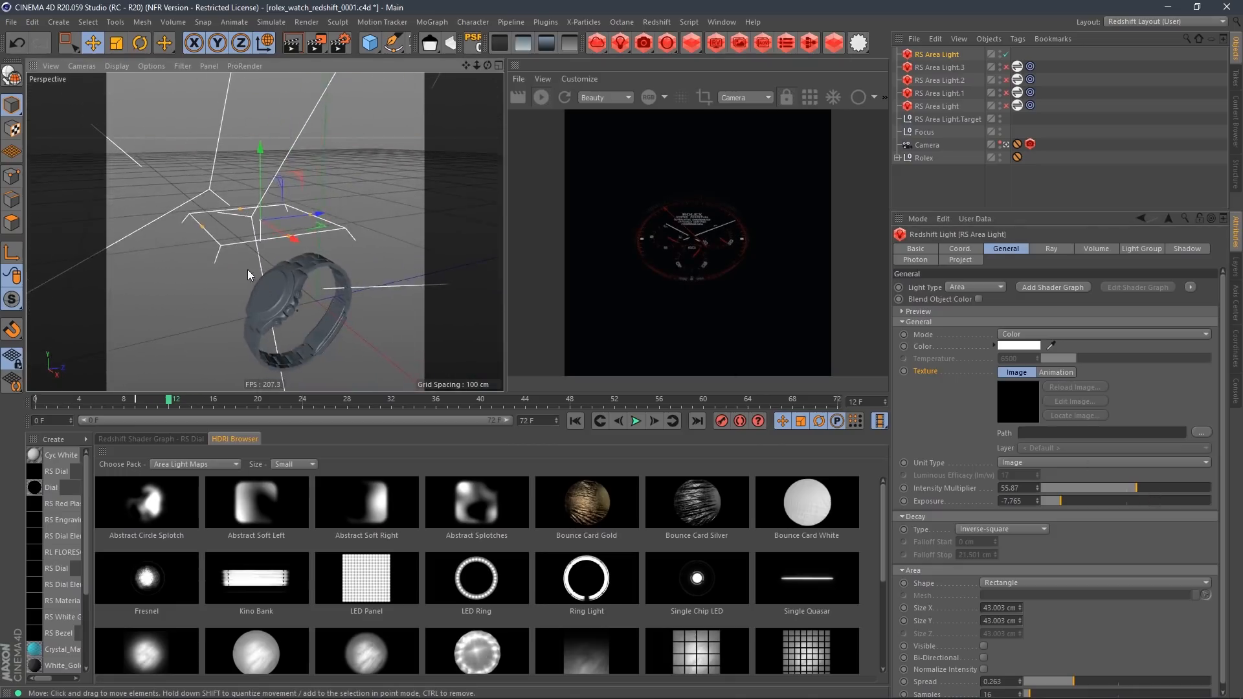
pyautogui.keyDown('alt'); pyautogui.moveTo(247, 270); pyautogui.dragTo(425, 297); pyautogui.keyUp('alt')
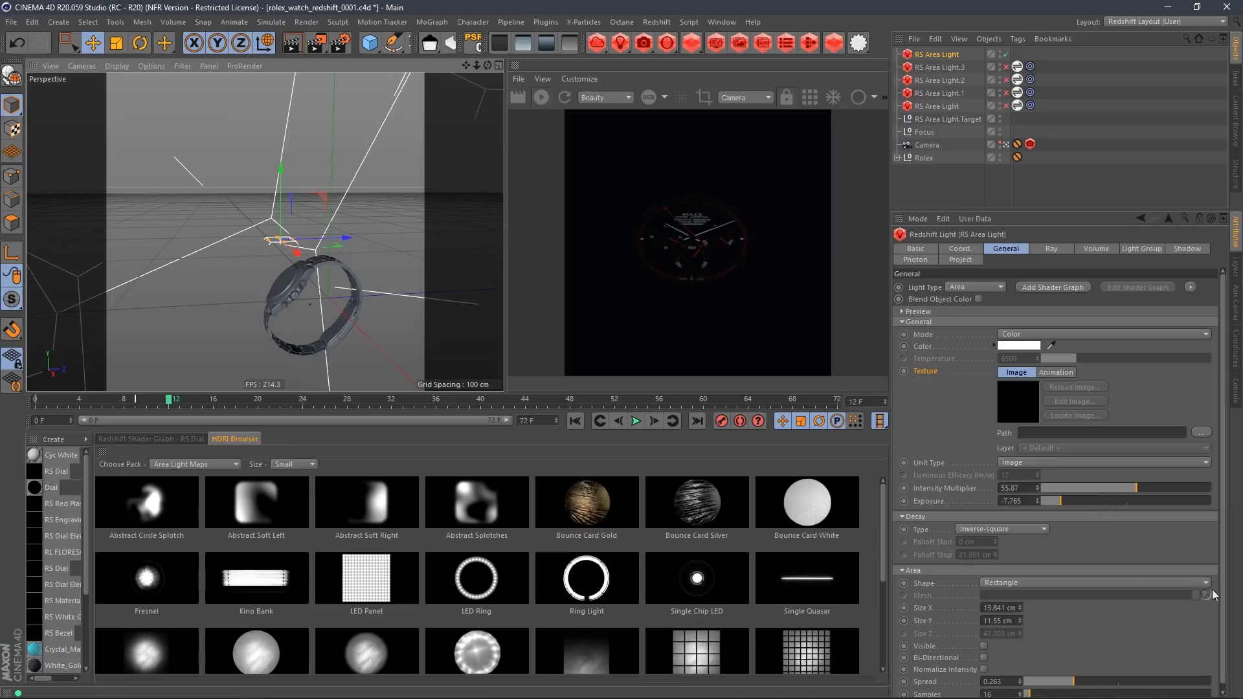
# Tighten the new light's spread to 0.132
pyautogui.scroll(-1, 1218, 615)
pyautogui.click(1053, 676)
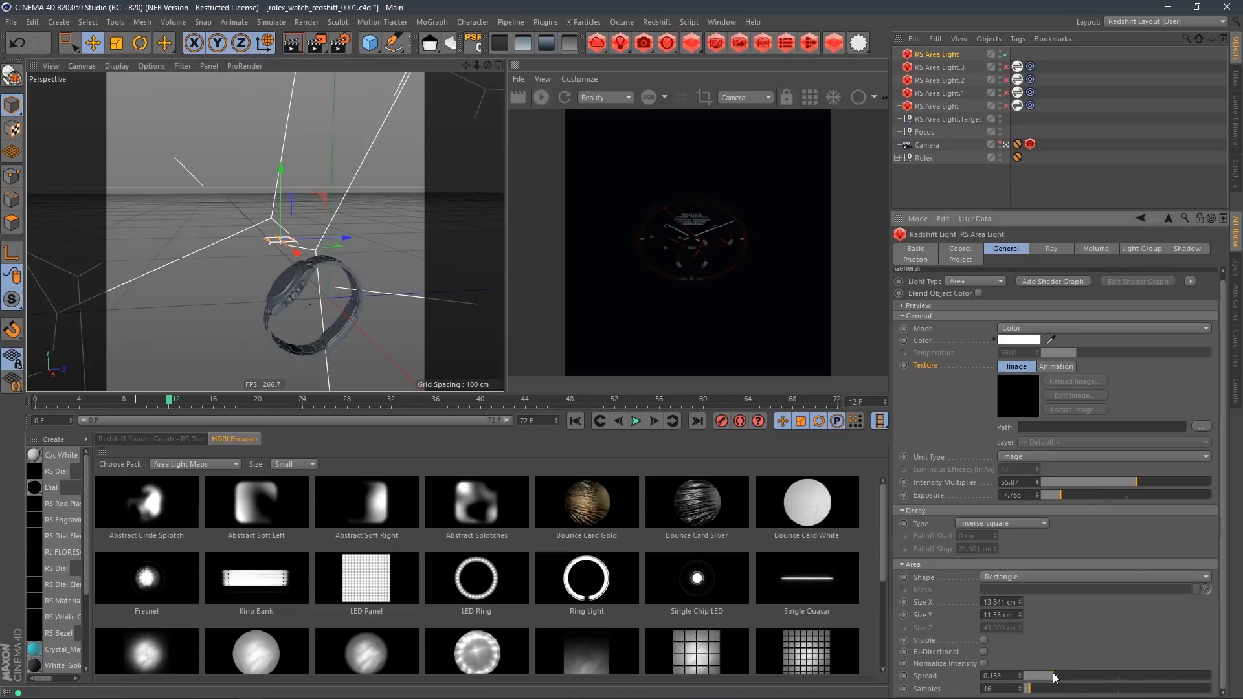
pyautogui.moveTo(1054, 677); pyautogui.dragTo(1049, 677)
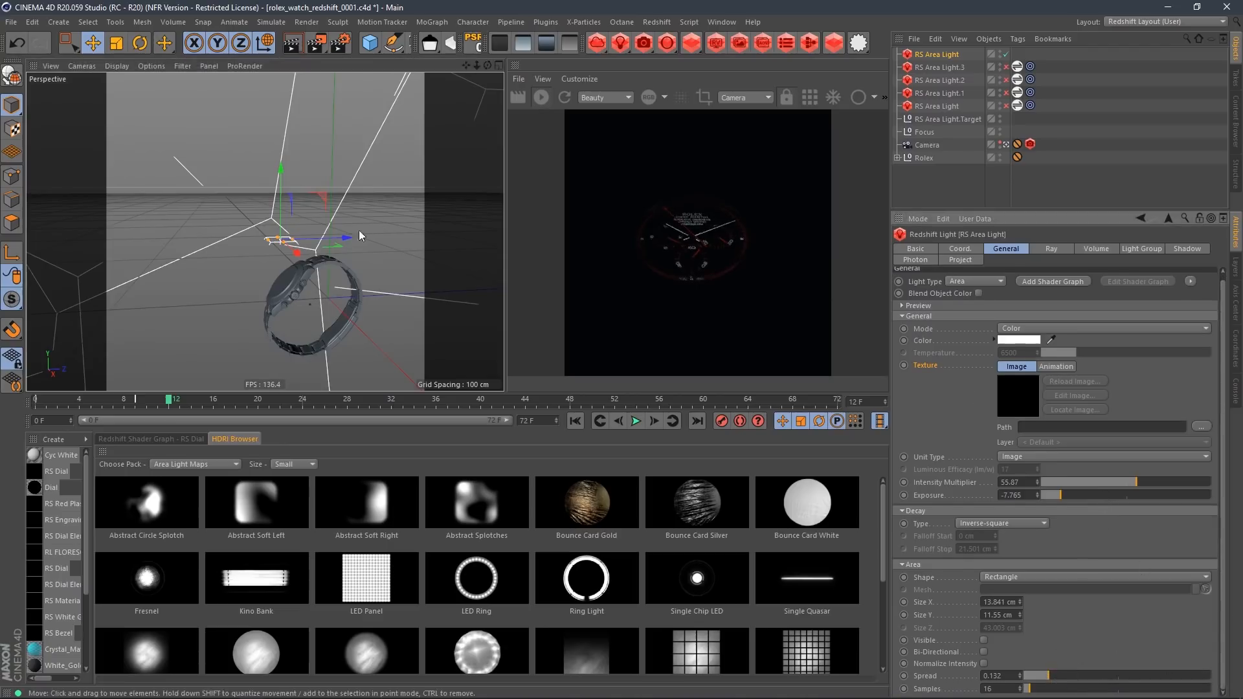
# Shrink the overhead light to 6.949 by 5.171 cm and raise its exposure to -6.023
pyautogui.keyDown('alt'); pyautogui.moveTo(359, 230); pyautogui.dragTo(296, 215); pyautogui.keyUp('alt')
pyautogui.scroll(5, 333, 222)
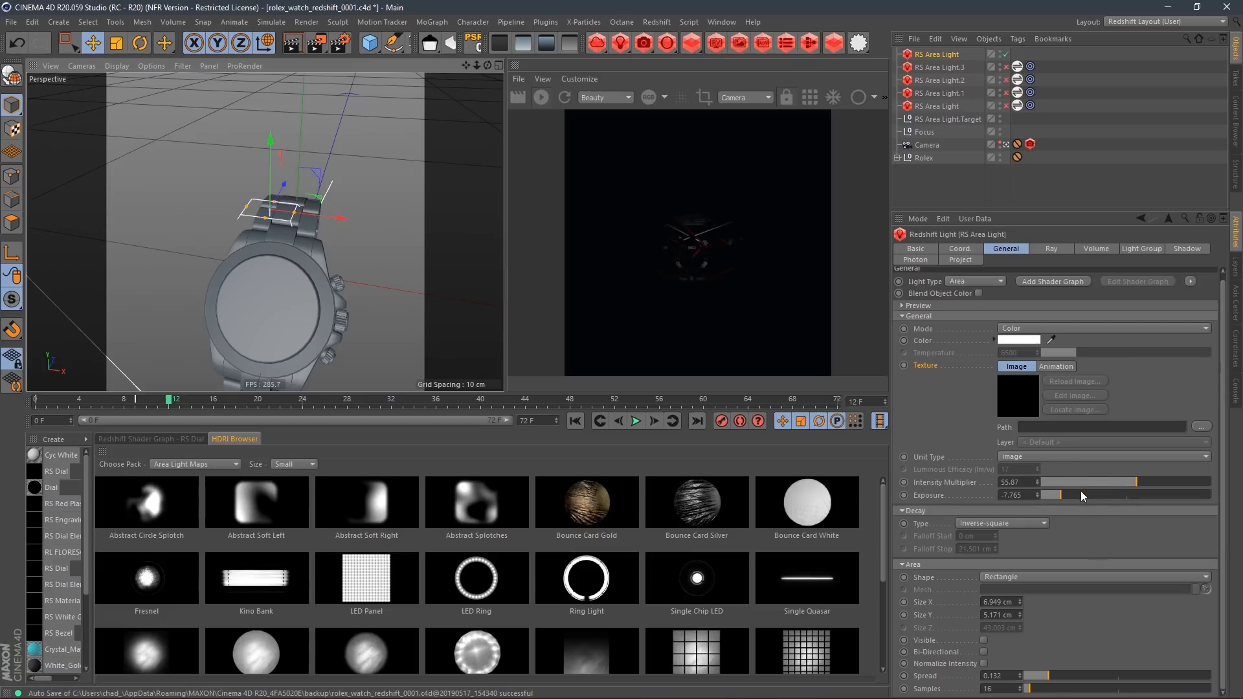
pyautogui.moveTo(1066, 496); pyautogui.dragTo(1075, 496)
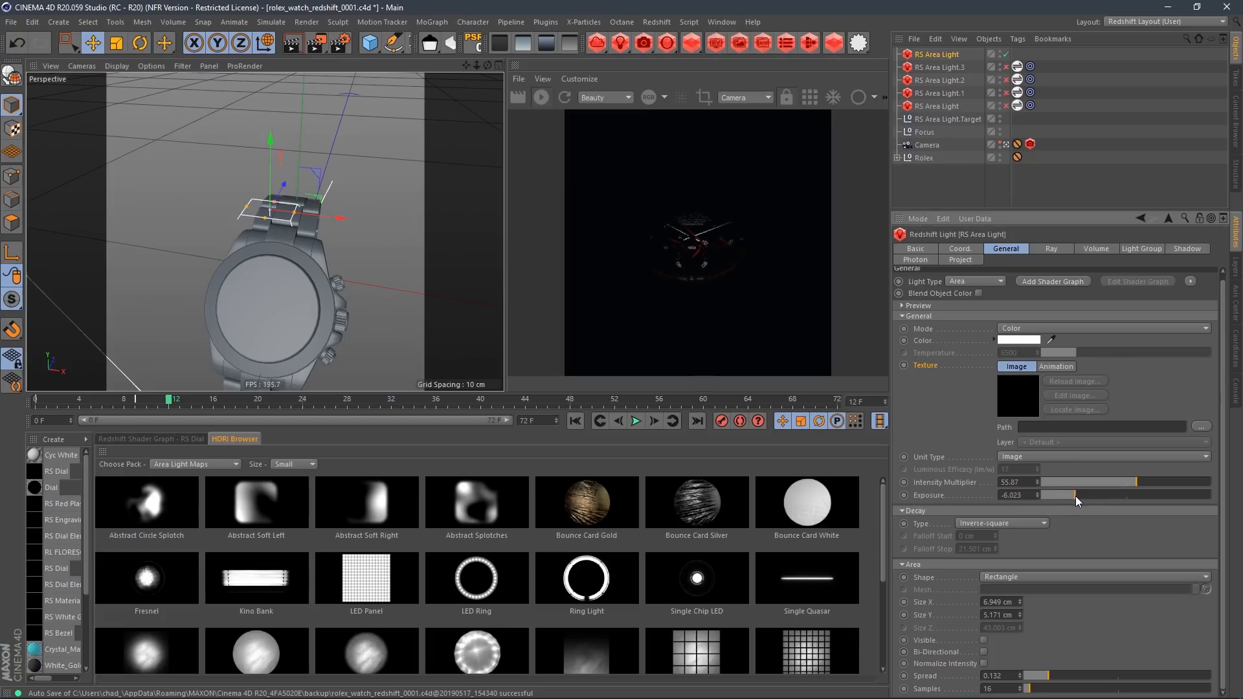
# Shift the overhead light slightly back over the watch and re-enable the four textured area lights
pyautogui.keyDown('alt'); pyautogui.moveTo(348, 251); pyautogui.dragTo(254, 240); pyautogui.keyUp('alt')
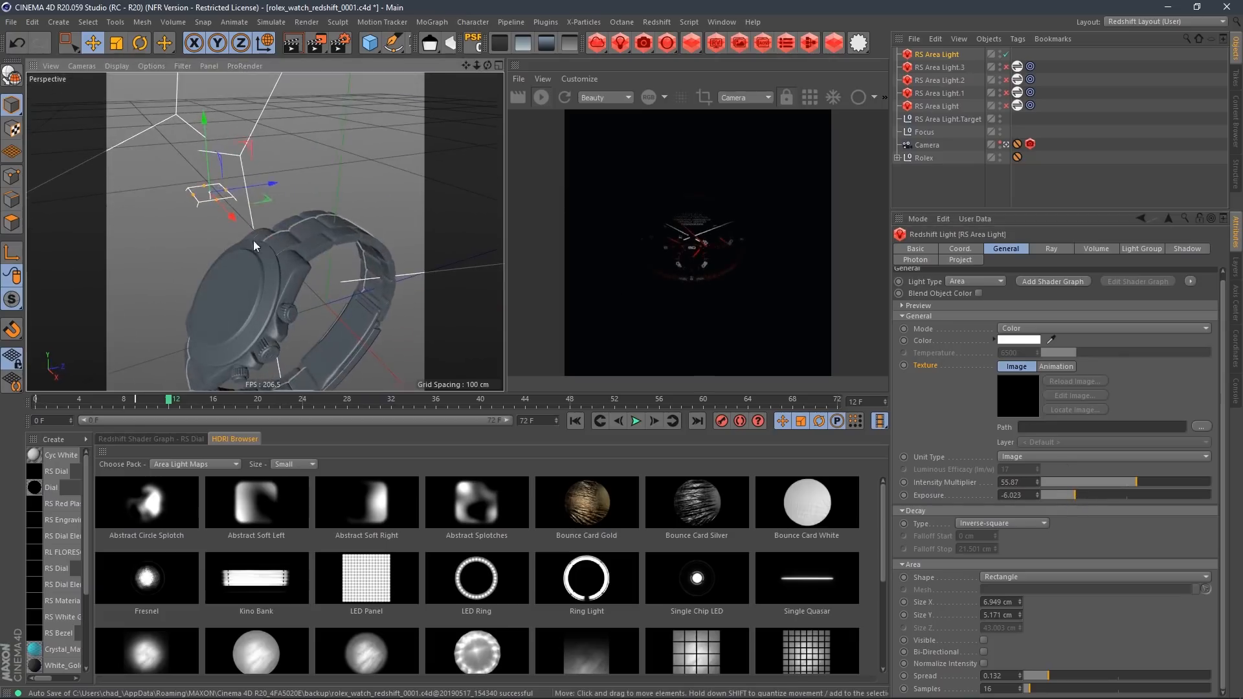
pyautogui.moveTo(282, 181); pyautogui.dragTo(288, 181)
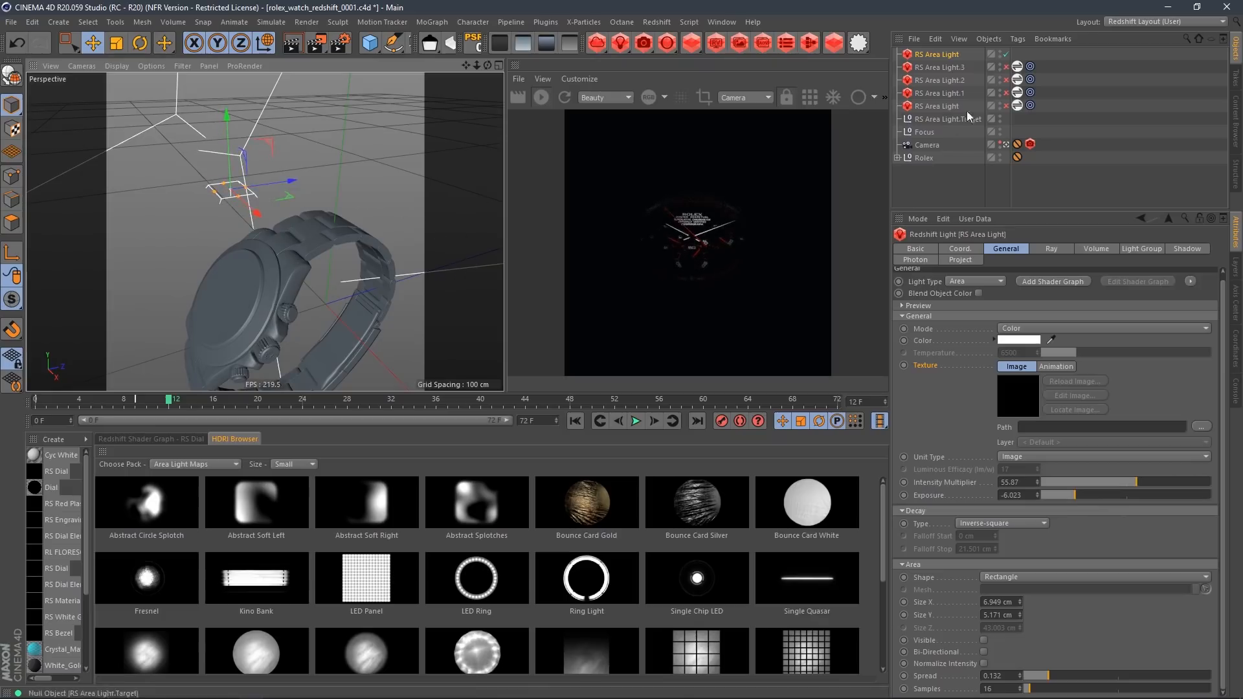
pyautogui.click(1007, 67)
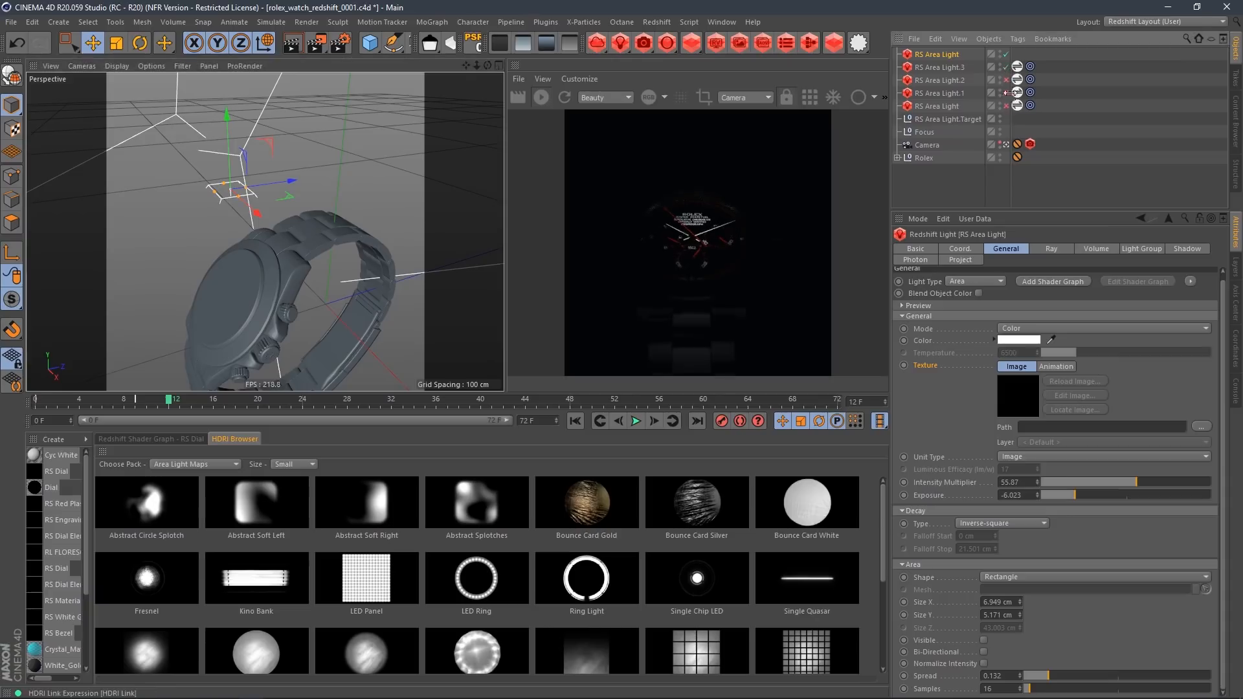
pyautogui.click(1007, 80)
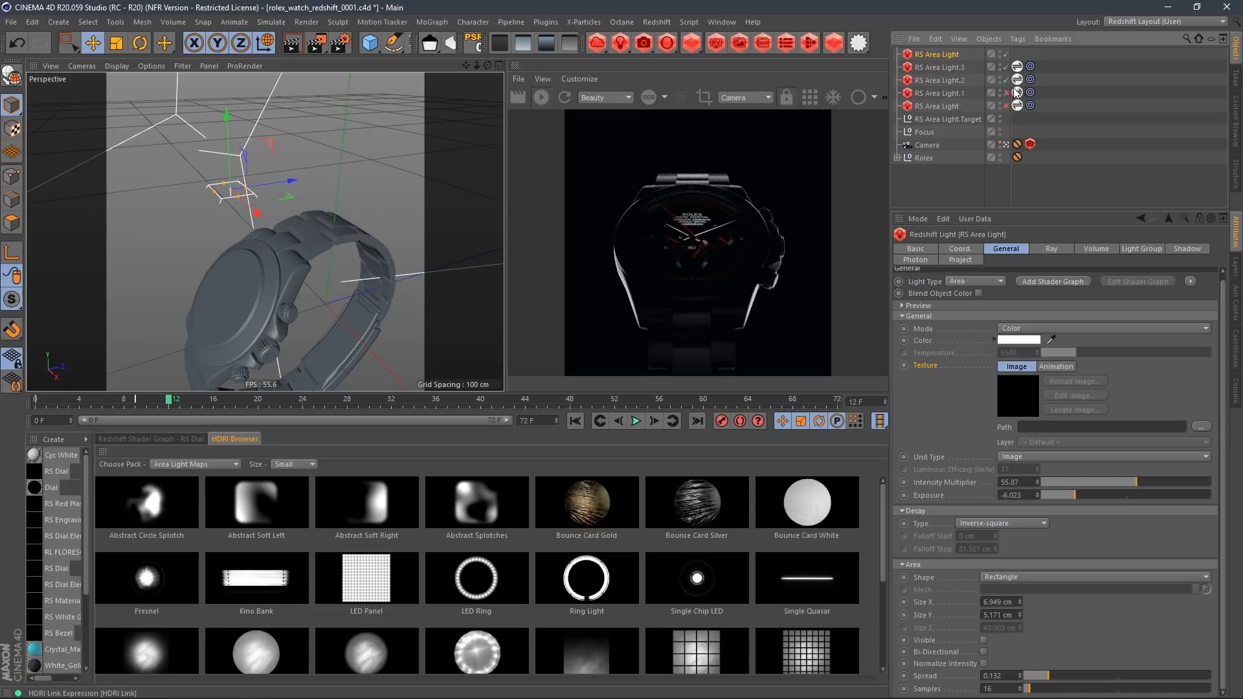
pyautogui.click(1006, 93)
pyautogui.click(1007, 105)
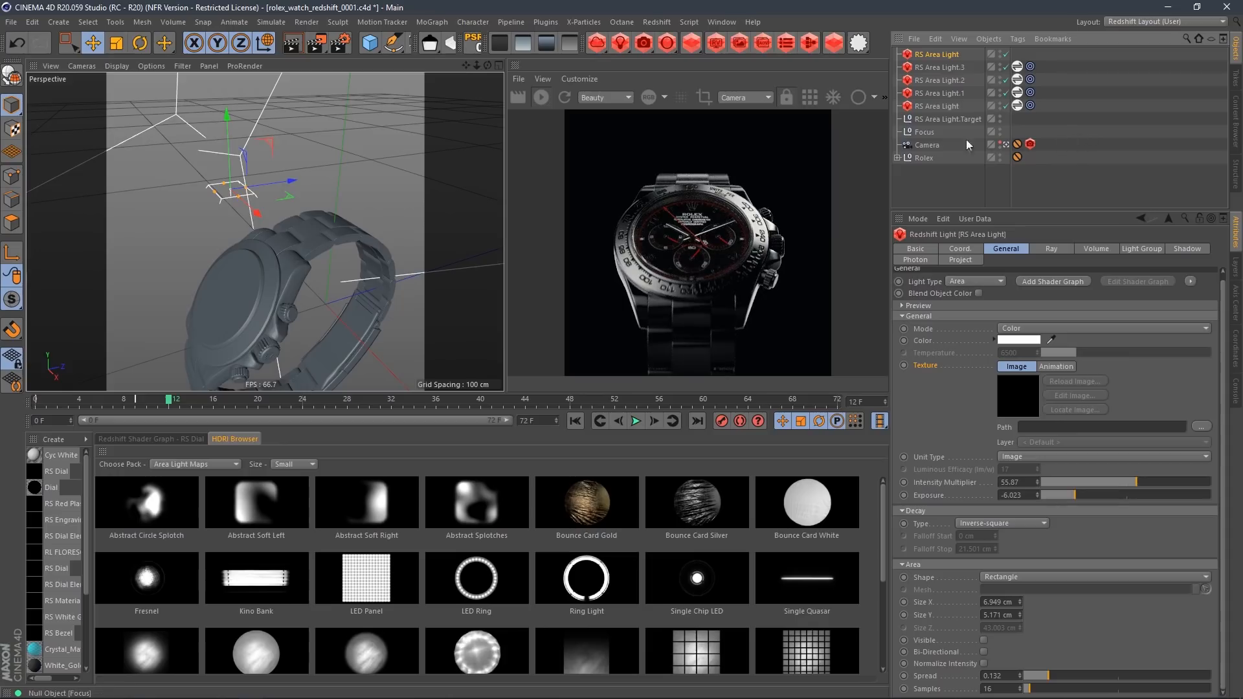
# Duplicate the small overhead light about 8 cm higher and resize the copy to 17.832 by 18.835 cm
pyautogui.keyDown('alt'); pyautogui.moveTo(205, 263); pyautogui.dragTo(467, 210); pyautogui.keyUp('alt')
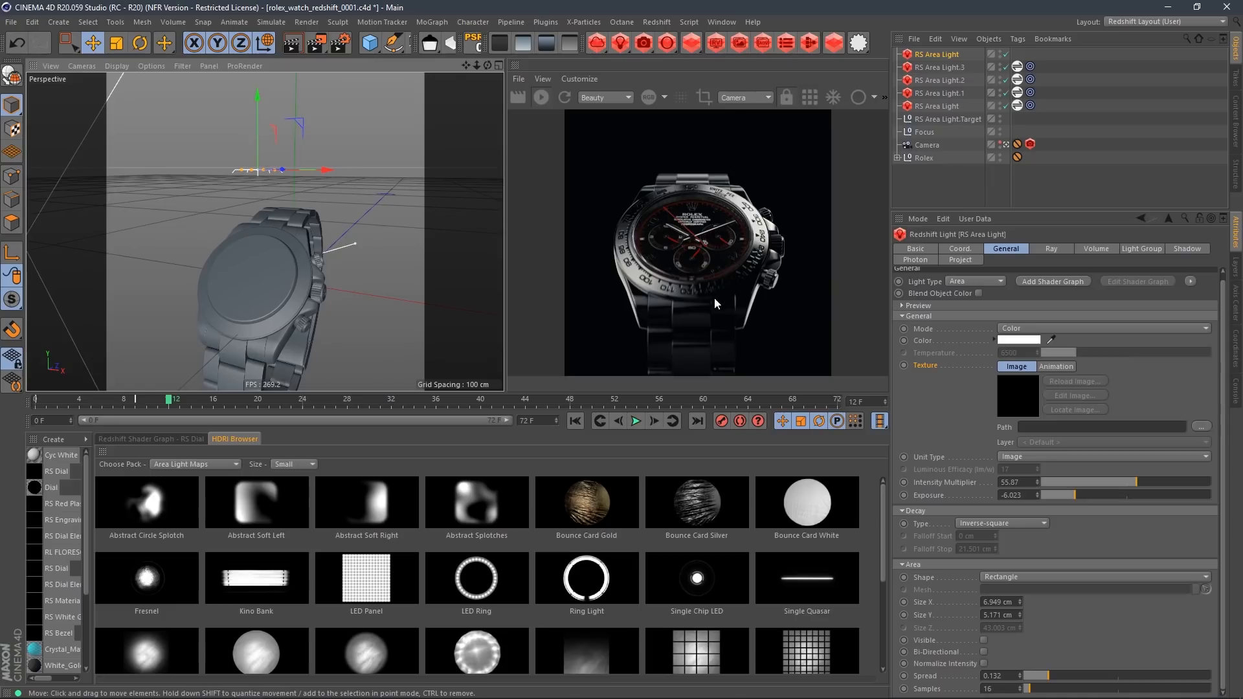
pyautogui.keyDown('alt'); pyautogui.moveTo(395, 295); pyautogui.dragTo(329, 231); pyautogui.keyUp('alt')
pyautogui.keyDown('ctrl'); pyautogui.moveTo(248, 138); pyautogui.dragTo(251, 91); pyautogui.keyUp('ctrl')
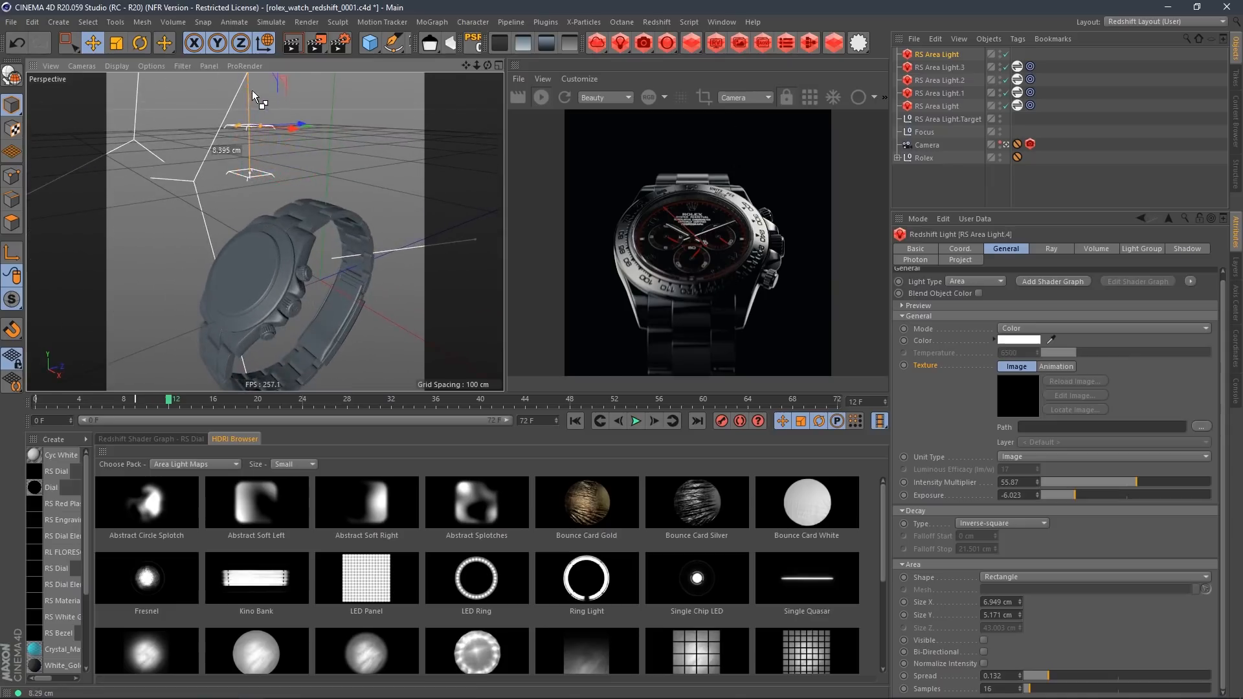
pyautogui.keyDown('alt'); pyautogui.moveTo(257, 178); pyautogui.dragTo(309, 134); pyautogui.keyUp('alt')
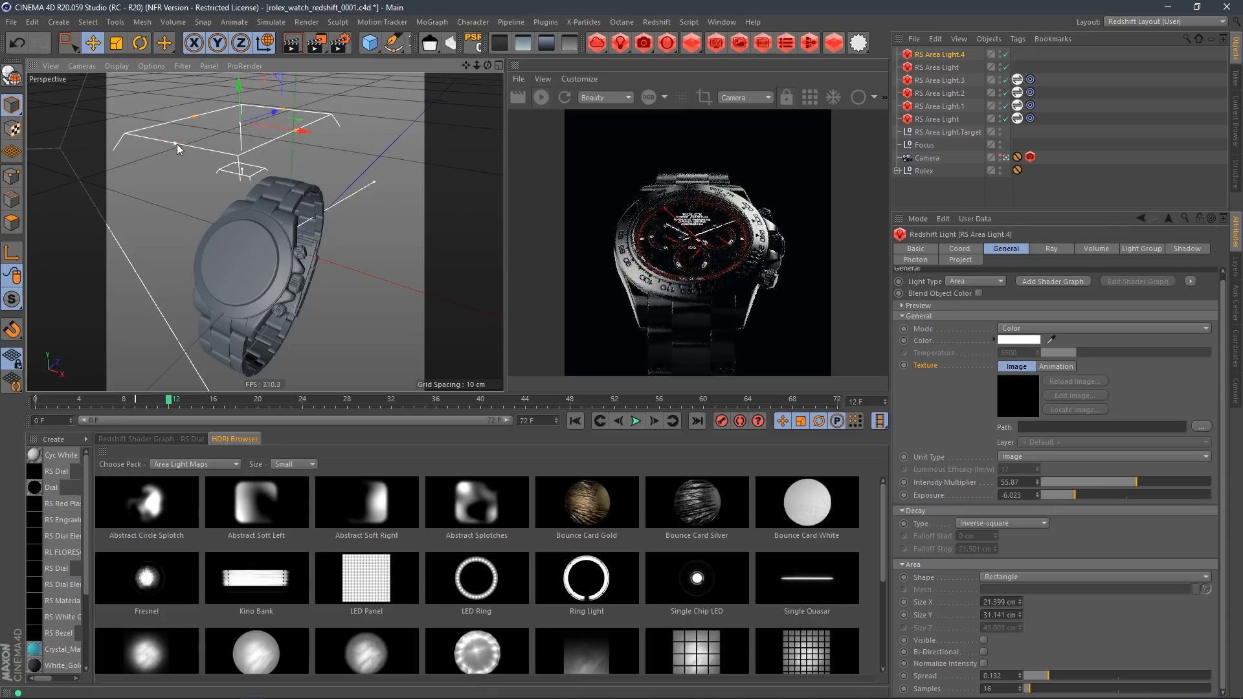
pyautogui.moveTo(177, 144); pyautogui.dragTo(202, 128)
pyautogui.moveTo(304, 133); pyautogui.dragTo(285, 128)
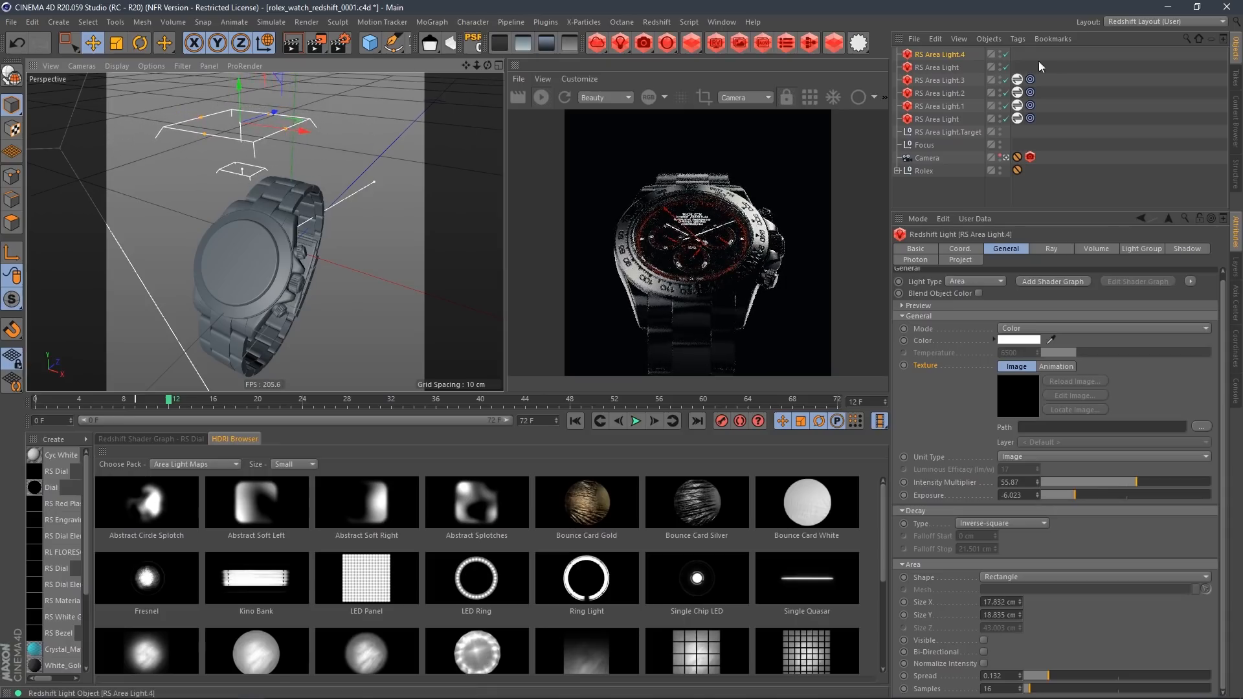
# Disable the other five area lights to isolate the duplicate, and set its glossy ray scale to 1
pyautogui.moveTo(1005, 67); pyautogui.dragTo(1005, 119)
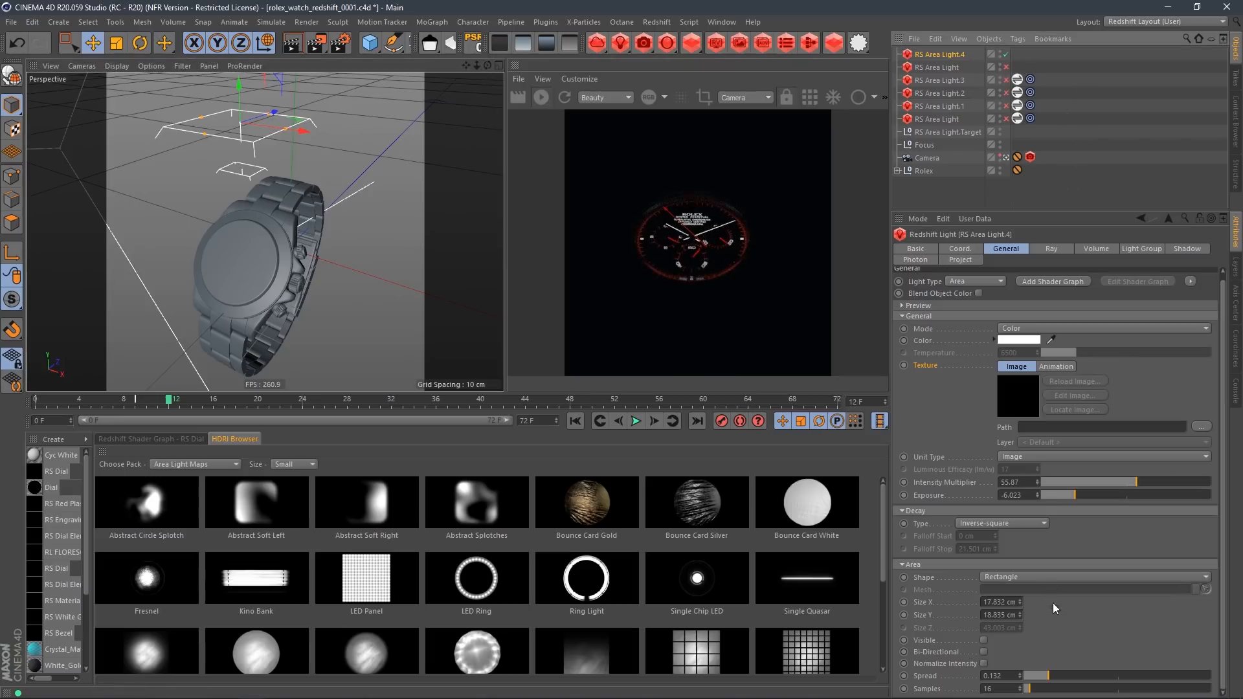
pyautogui.click(1052, 247)
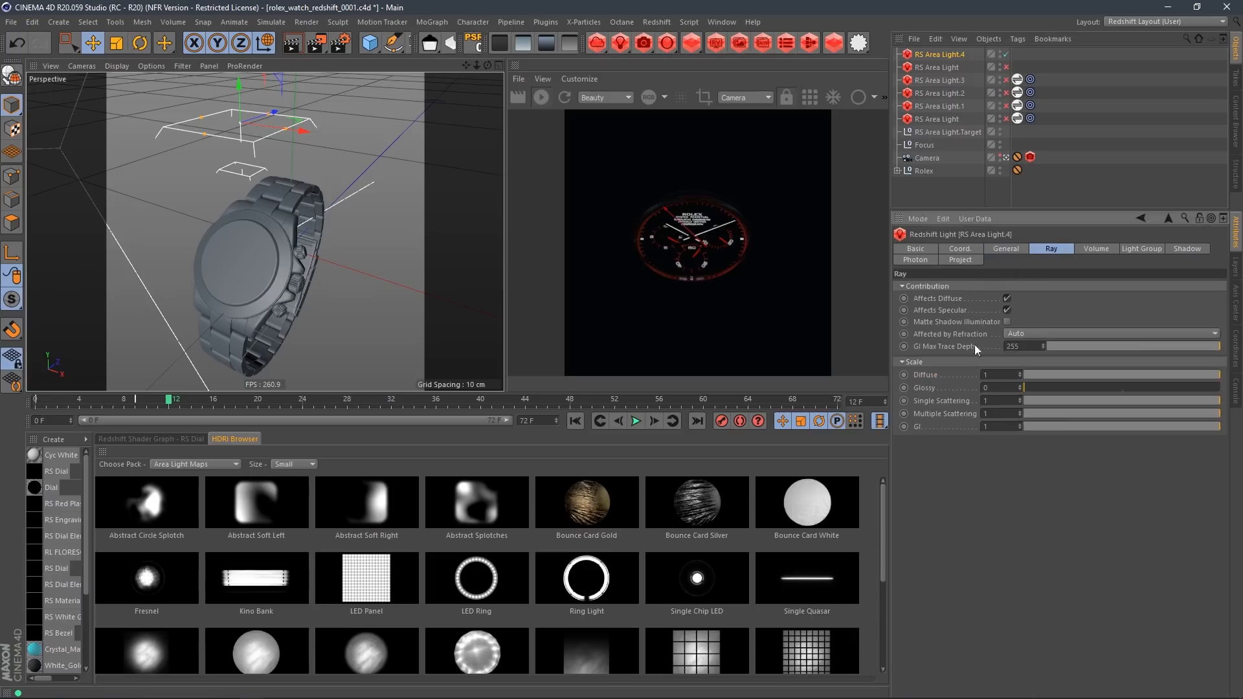
pyautogui.write('1')
pyautogui.press('Return')
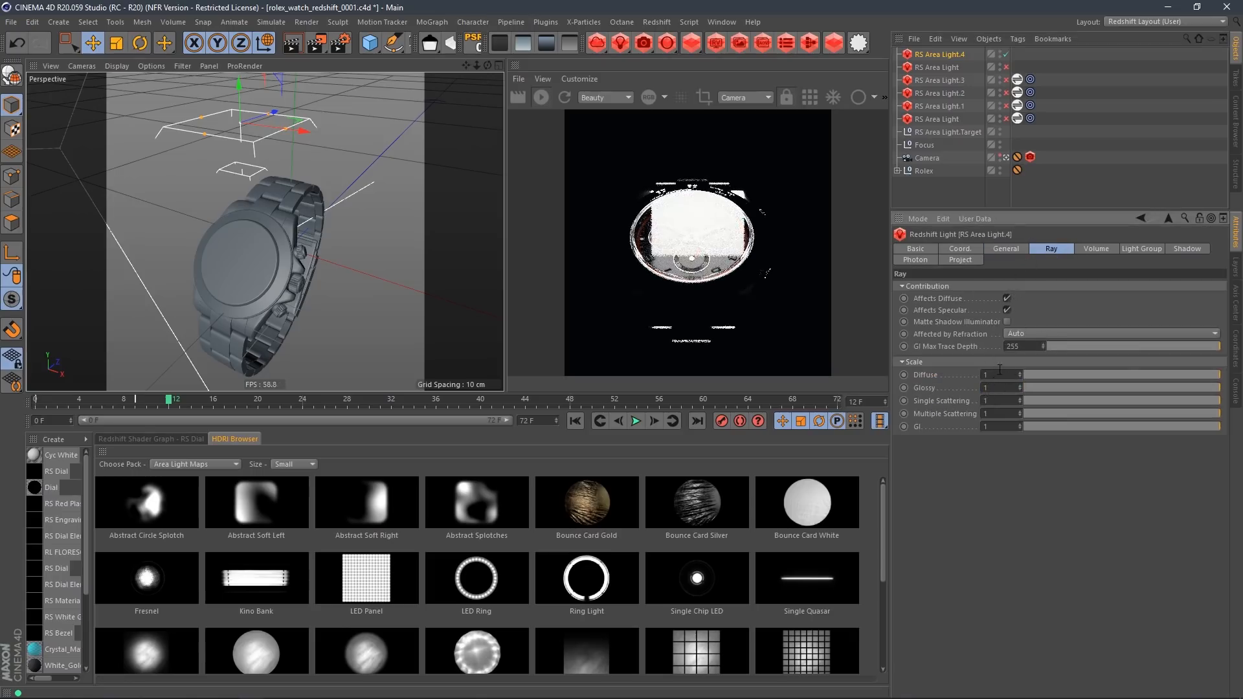
# Set the duplicate light's diffuse and glossy ray scales to 0
pyautogui.click(994, 374)
pyautogui.write('0')
pyautogui.press('Tab')
pyautogui.write('0')
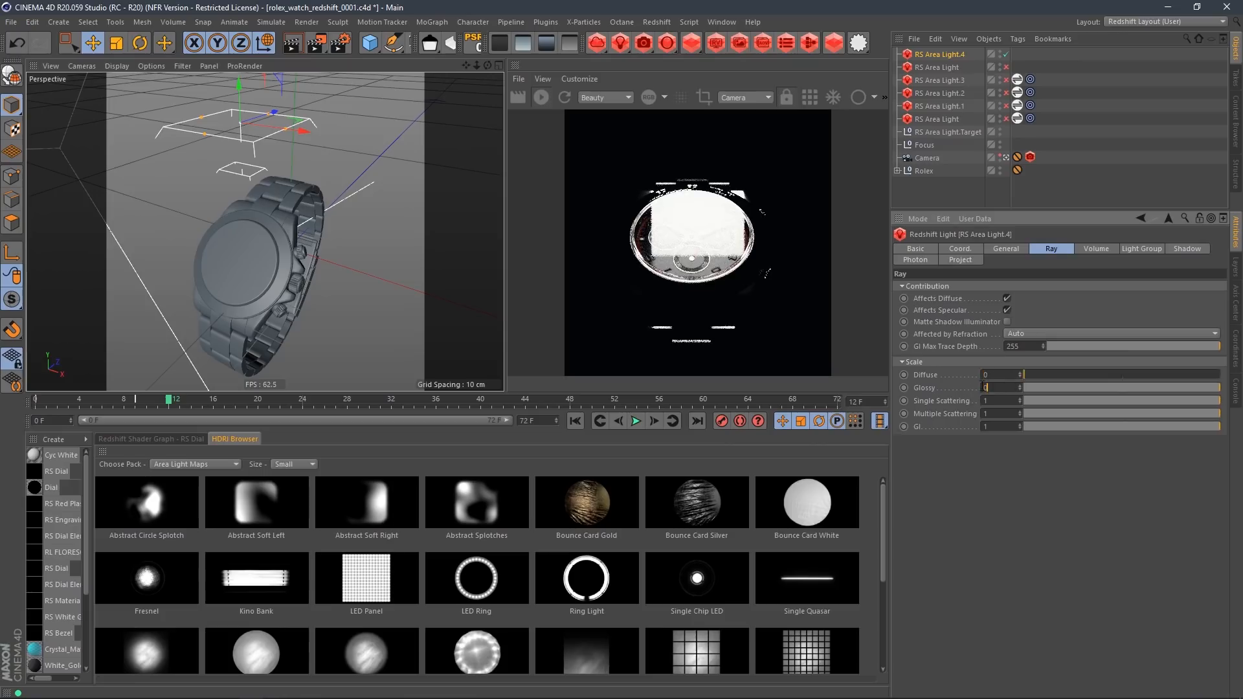
pyautogui.press('Return')
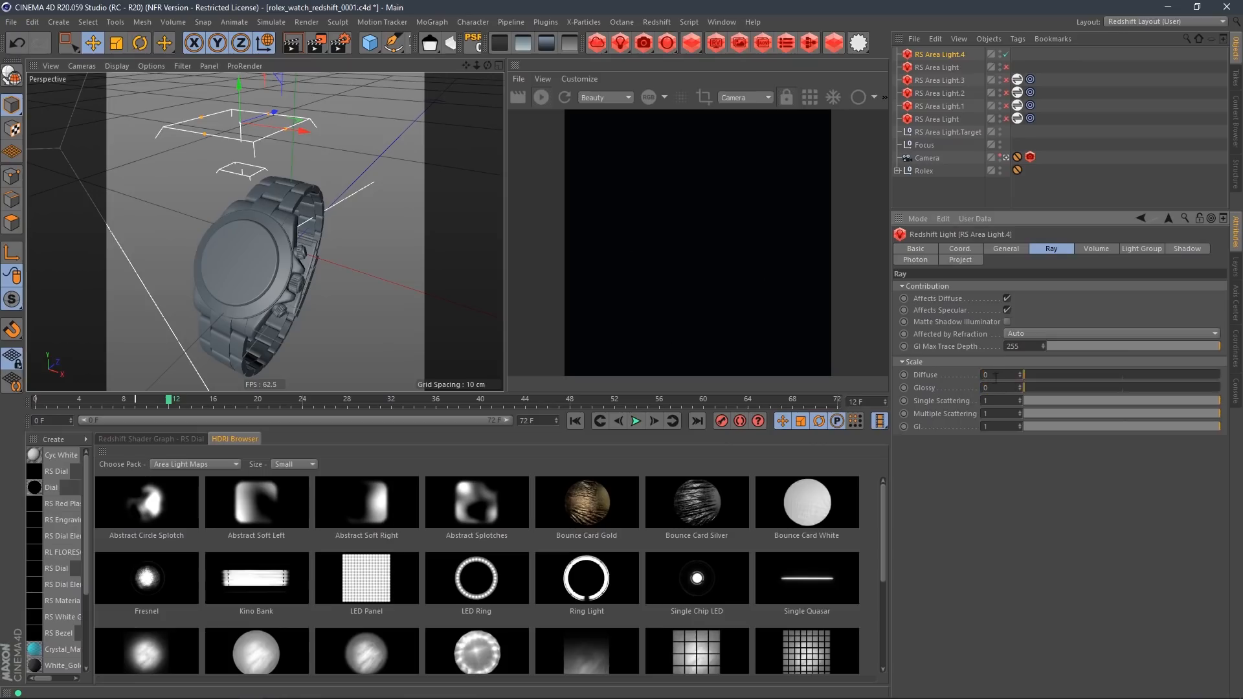
# Set the duplicate light's volume contribution scale to 0.2
pyautogui.click(1094, 249)
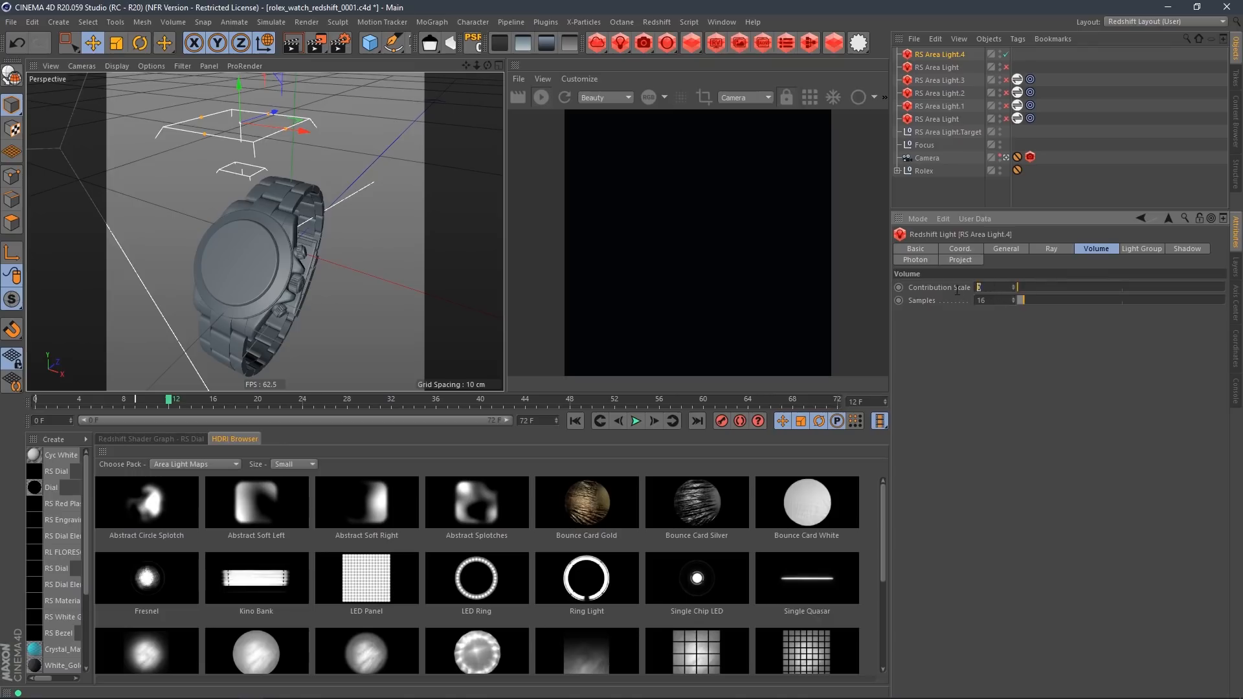
pyautogui.write('0.2')
pyautogui.press('Return')
# Add a Redshift Environment object to the scene to enable volume scattering
pyautogui.click(602, 48)
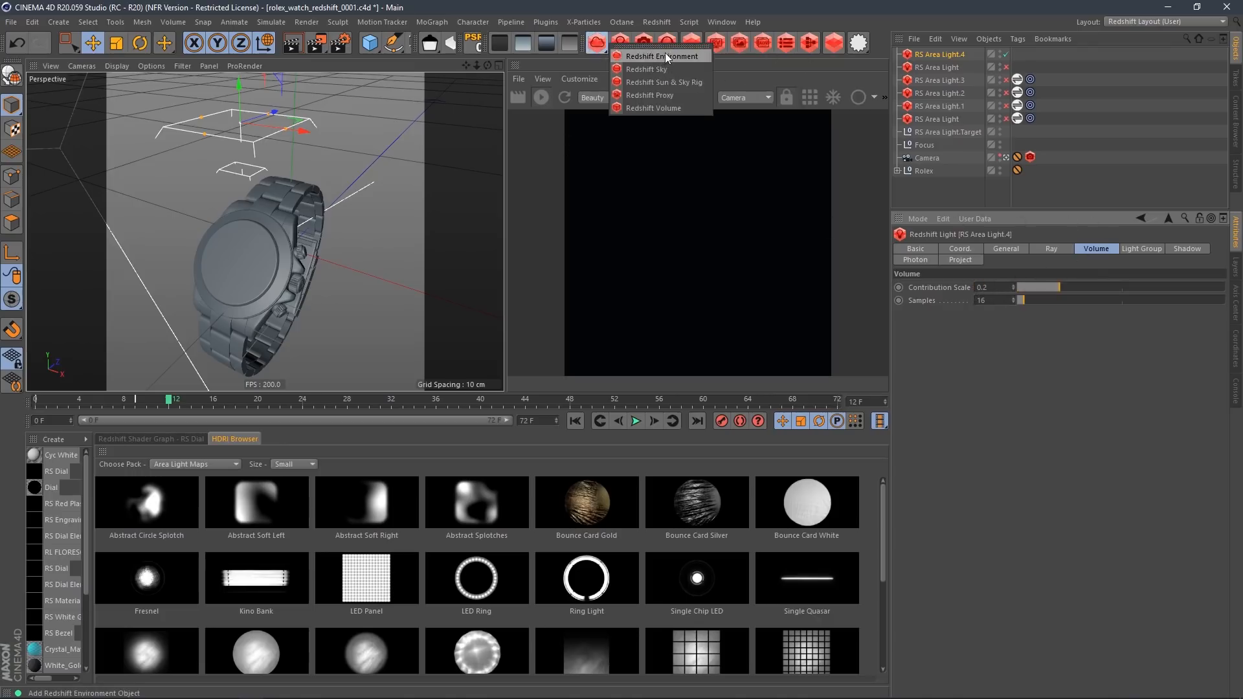
pyautogui.click(666, 57)
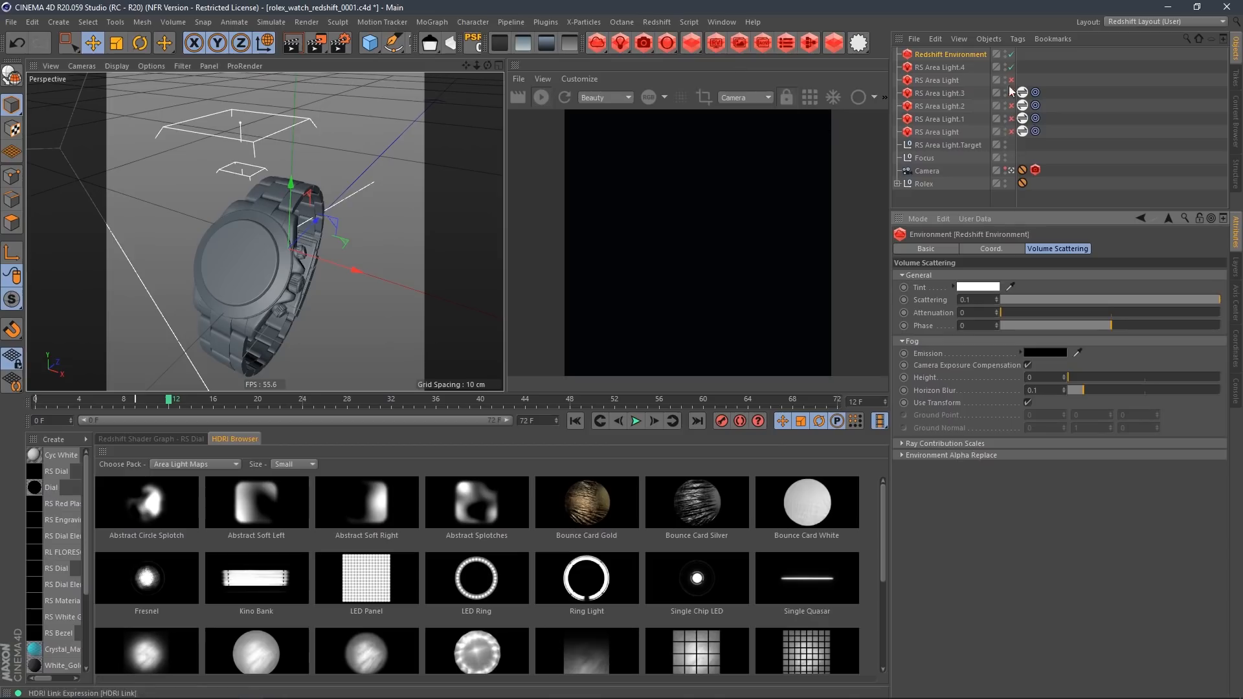
pyautogui.click(971, 313)
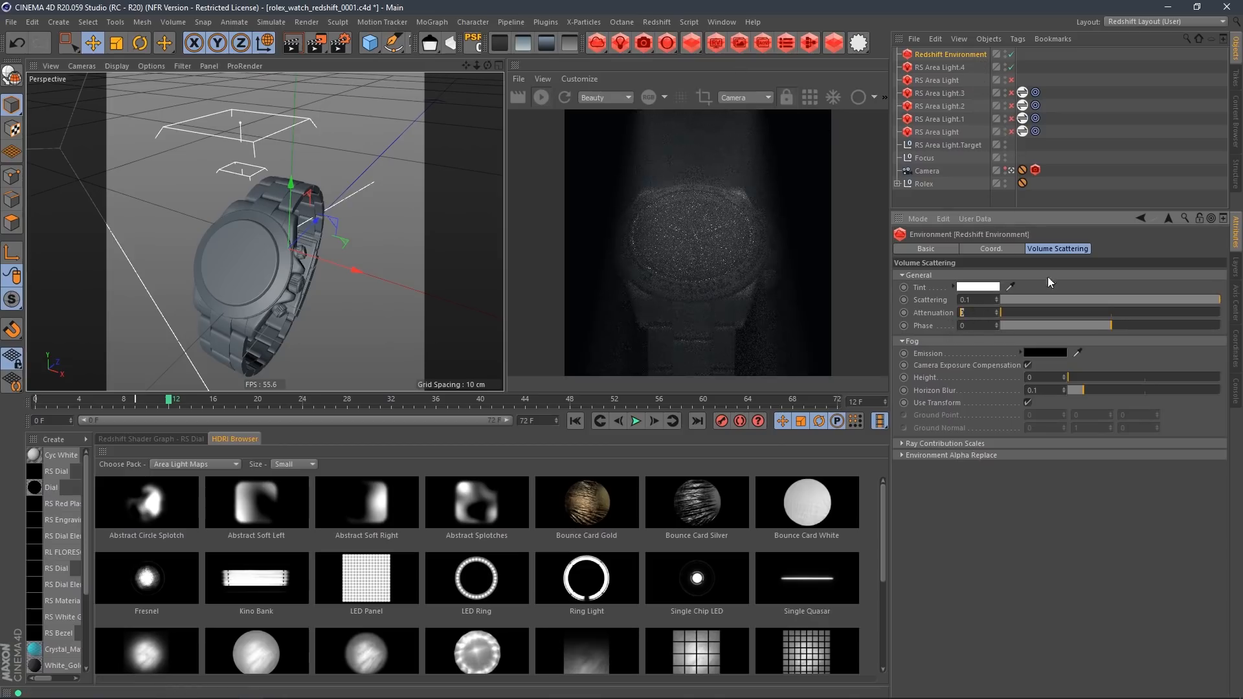
# Change the volume light's decay type to Linear and set its falloff stop to 47.501 cm
pyautogui.click(948, 68)
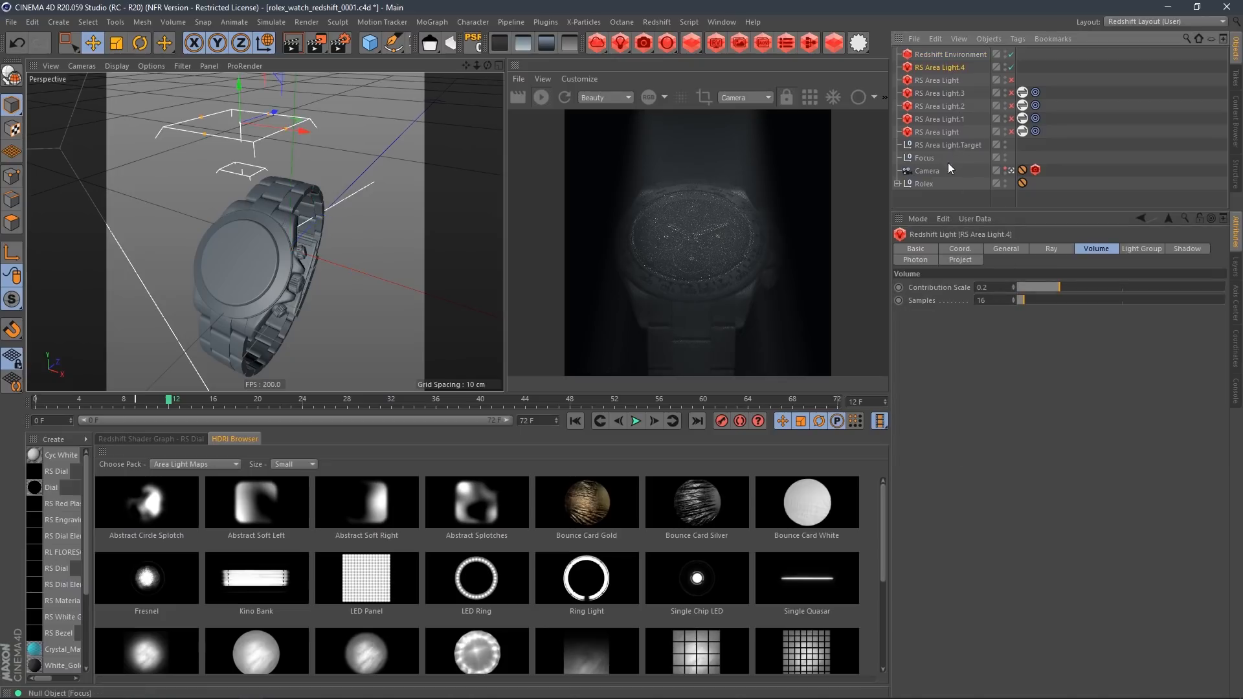
pyautogui.click(946, 80)
pyautogui.click(947, 67)
pyautogui.click(990, 300)
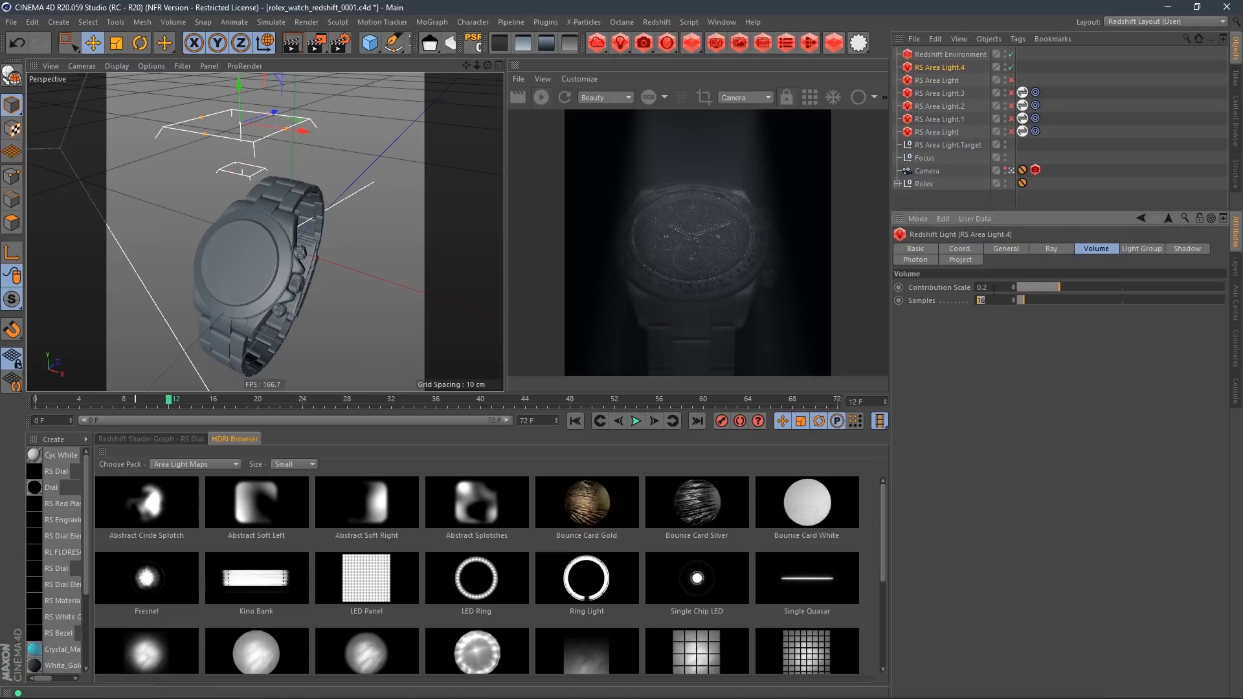
pyautogui.click(1054, 249)
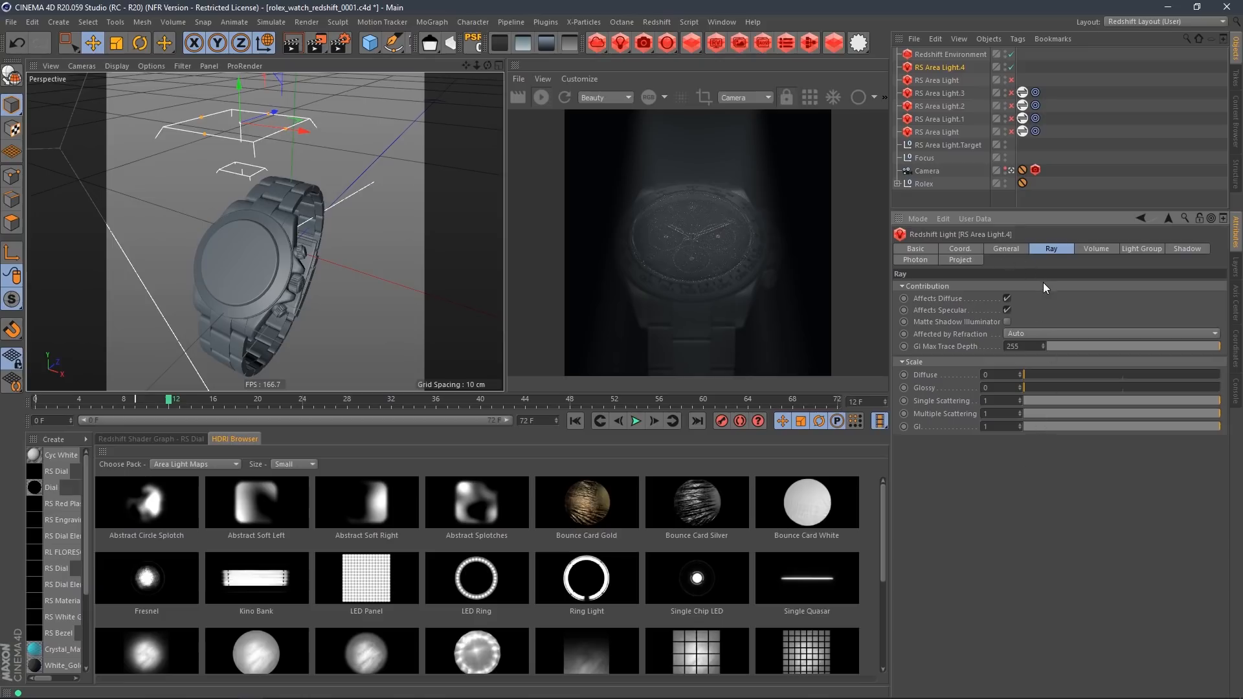
pyautogui.click(1017, 253)
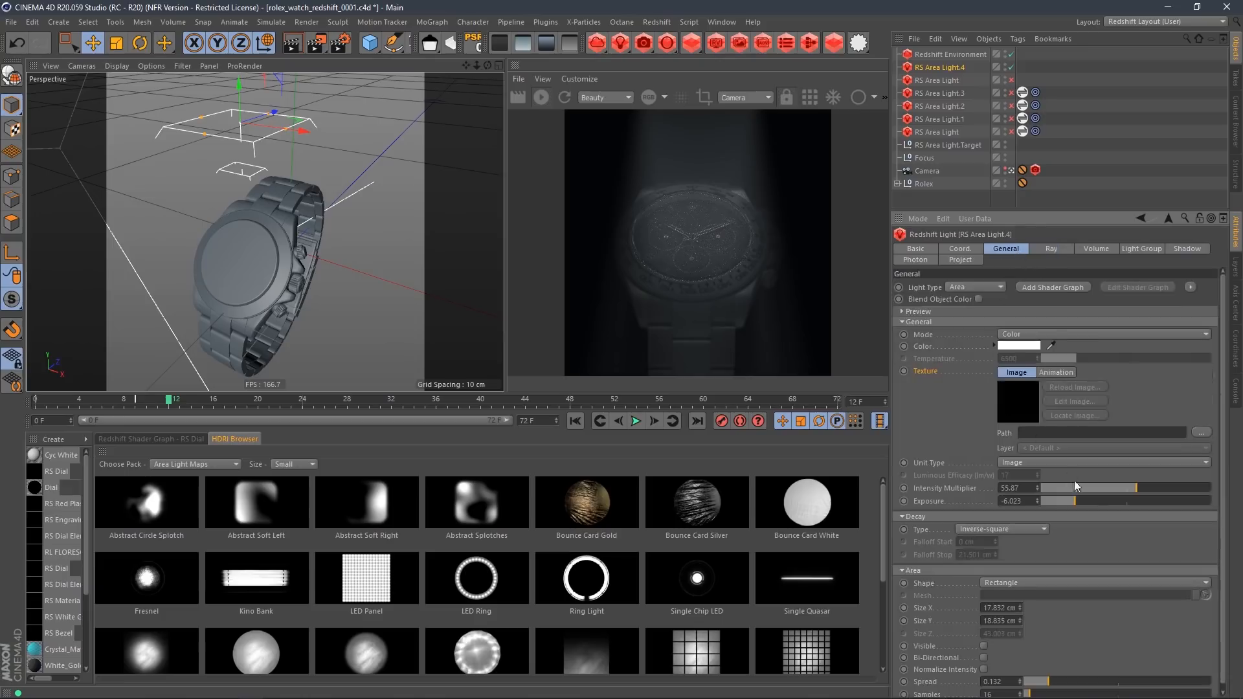
pyautogui.click(1017, 526)
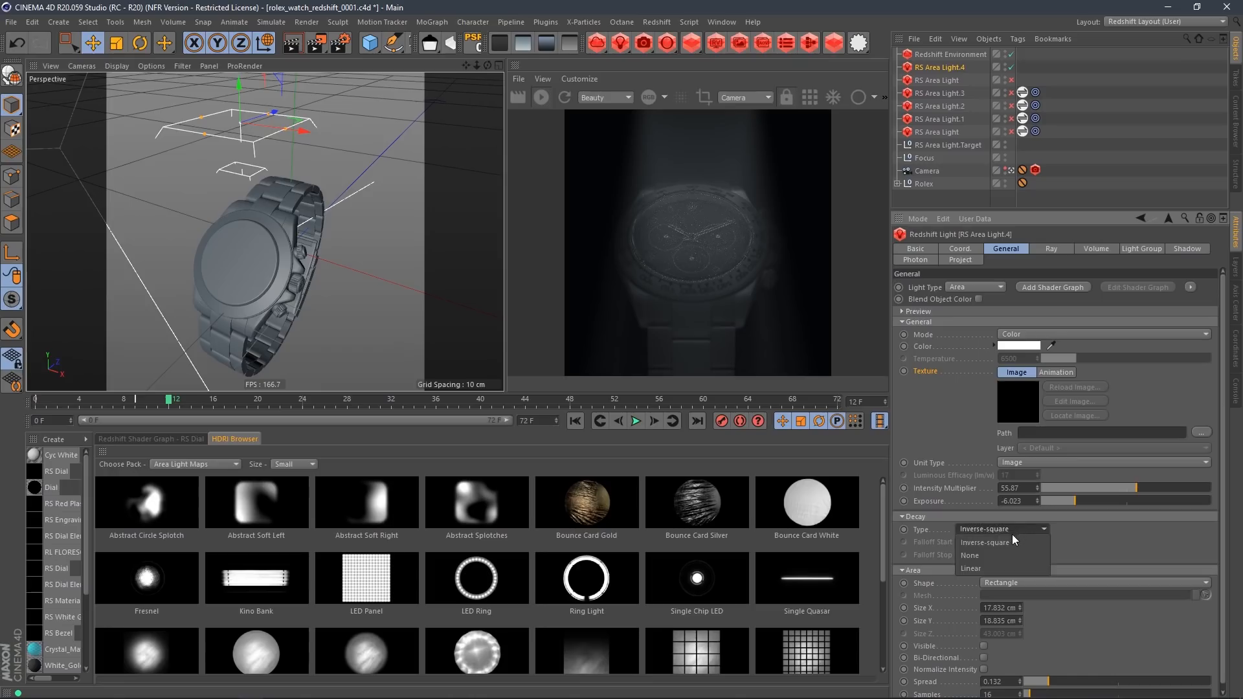
pyautogui.click(1007, 567)
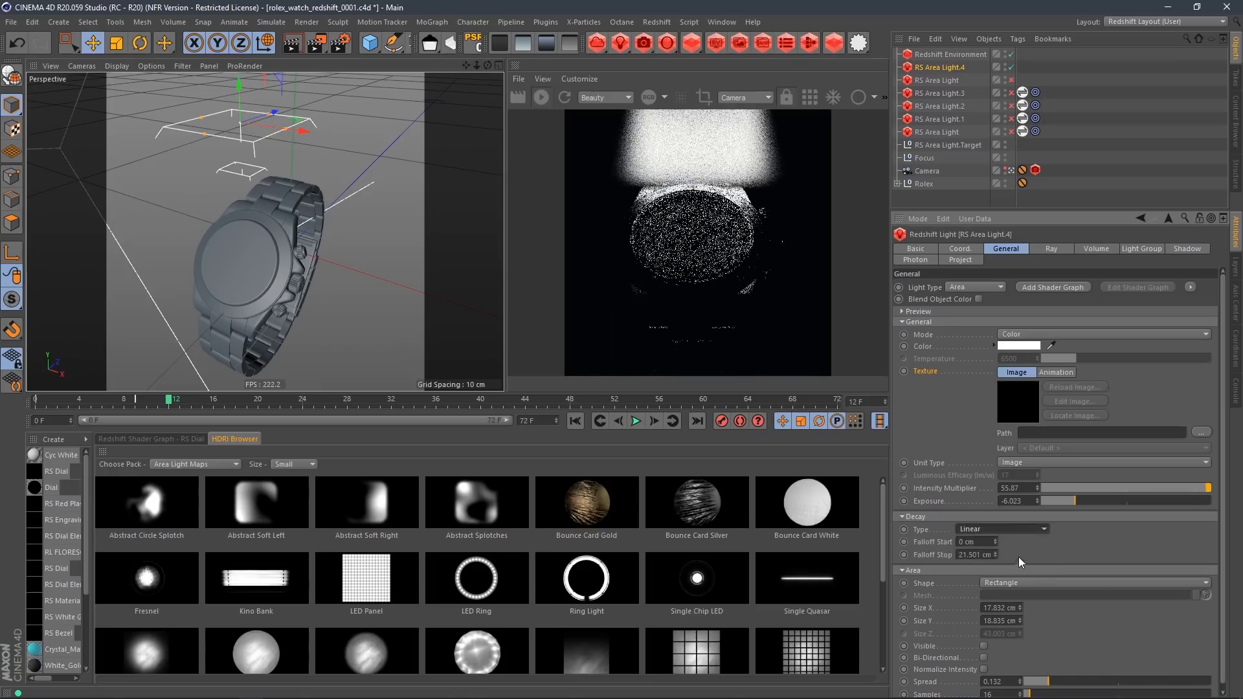
pyautogui.moveTo(996, 557); pyautogui.dragTo(1001, 538)
# Lower the volume light's exposure to -9.28 and its intensity multiplier to 1
pyautogui.moveTo(1073, 500); pyautogui.dragTo(1050, 504)
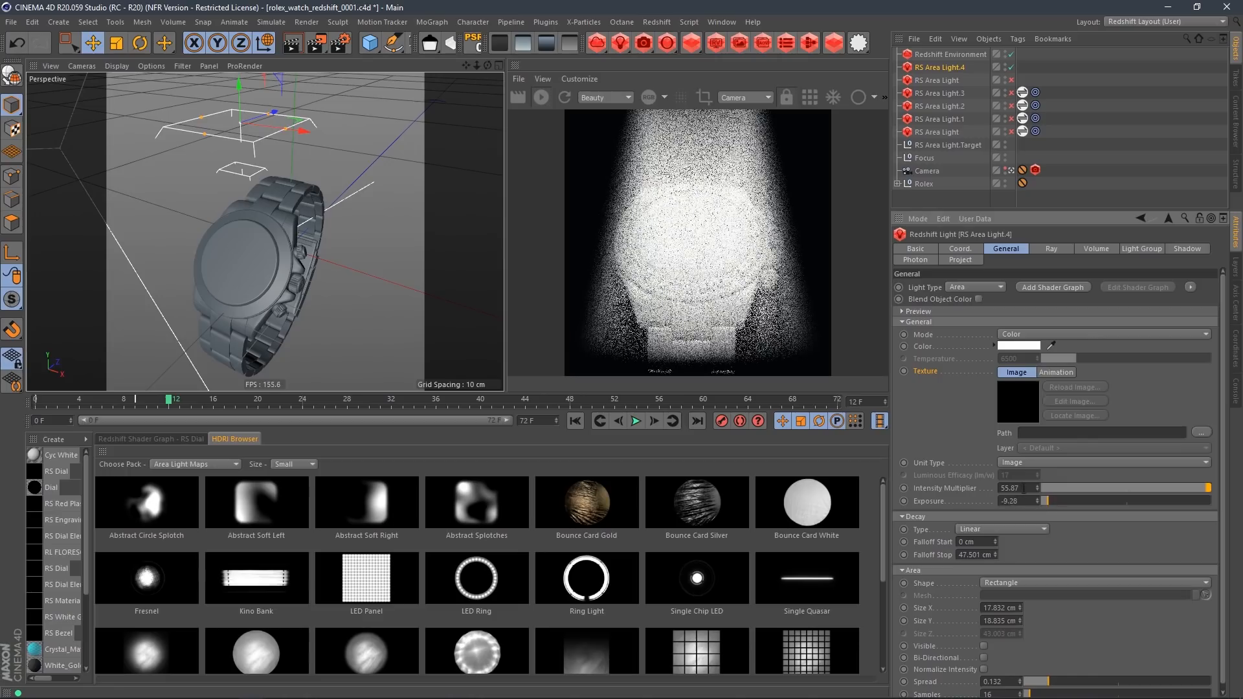
pyautogui.doubleClick(1025, 489)
pyautogui.write('10')
pyautogui.press('Return')
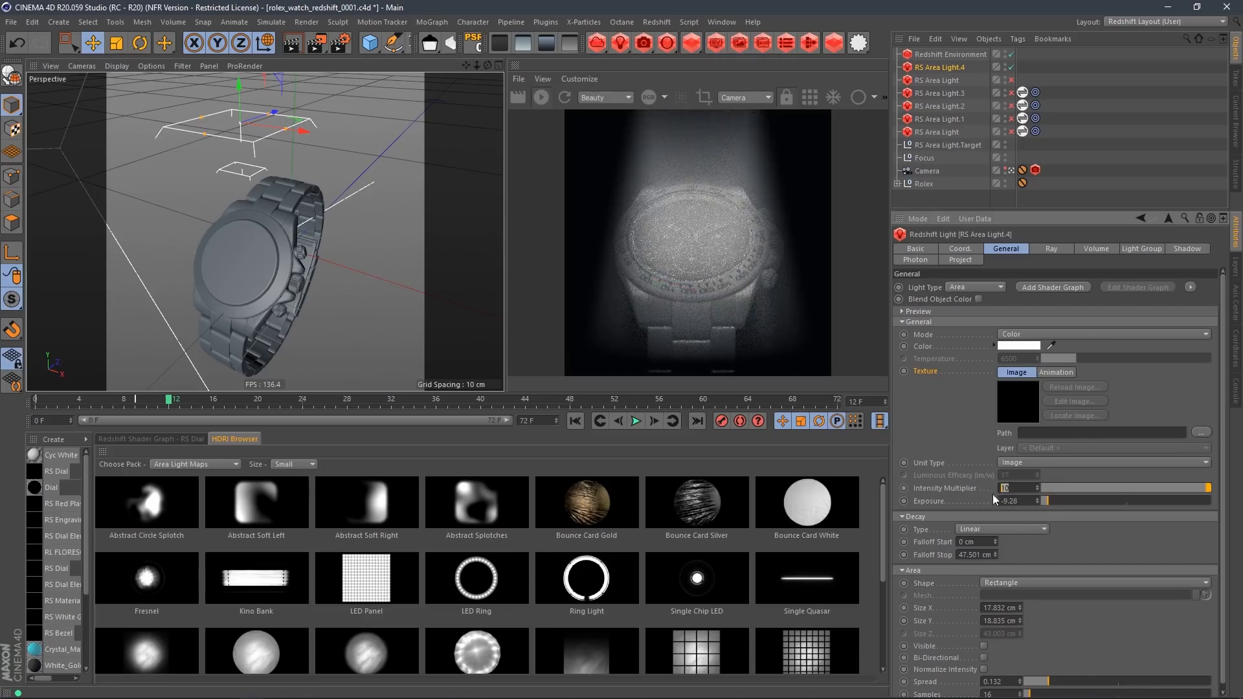
pyautogui.write('1')
pyautogui.press('Return')
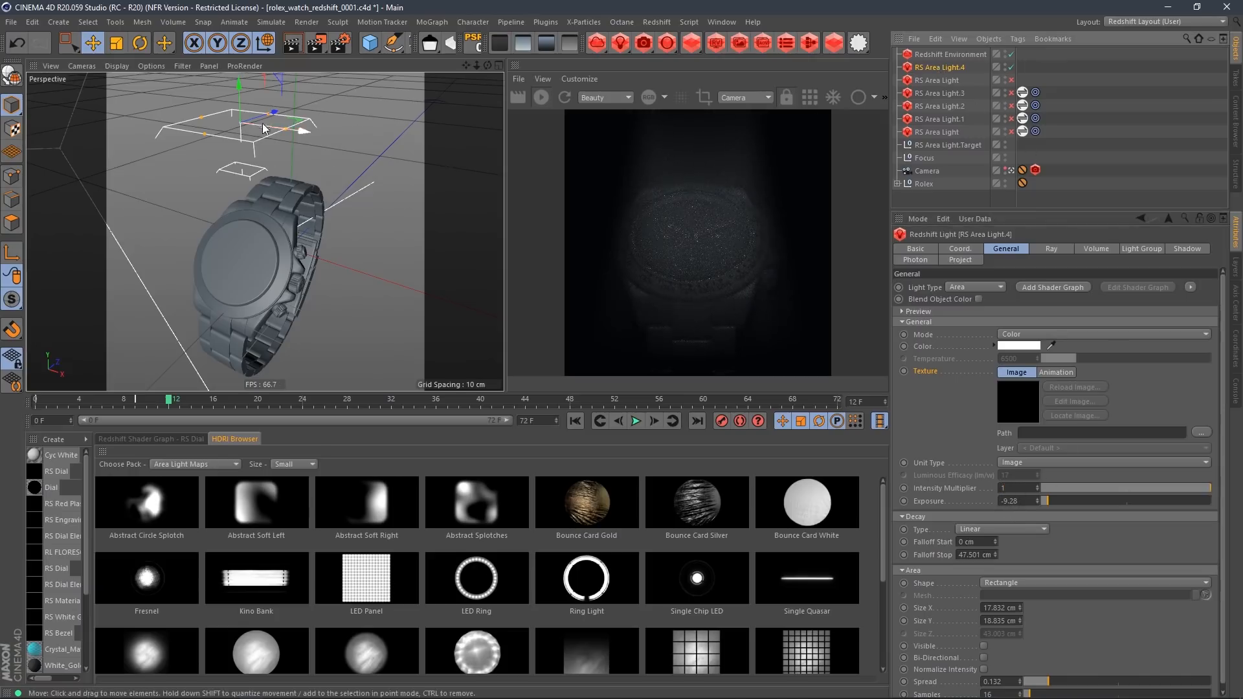
# Widen the volume light to about 33.467 cm and raise it slightly above the watch
pyautogui.moveTo(289, 132); pyautogui.dragTo(332, 143)
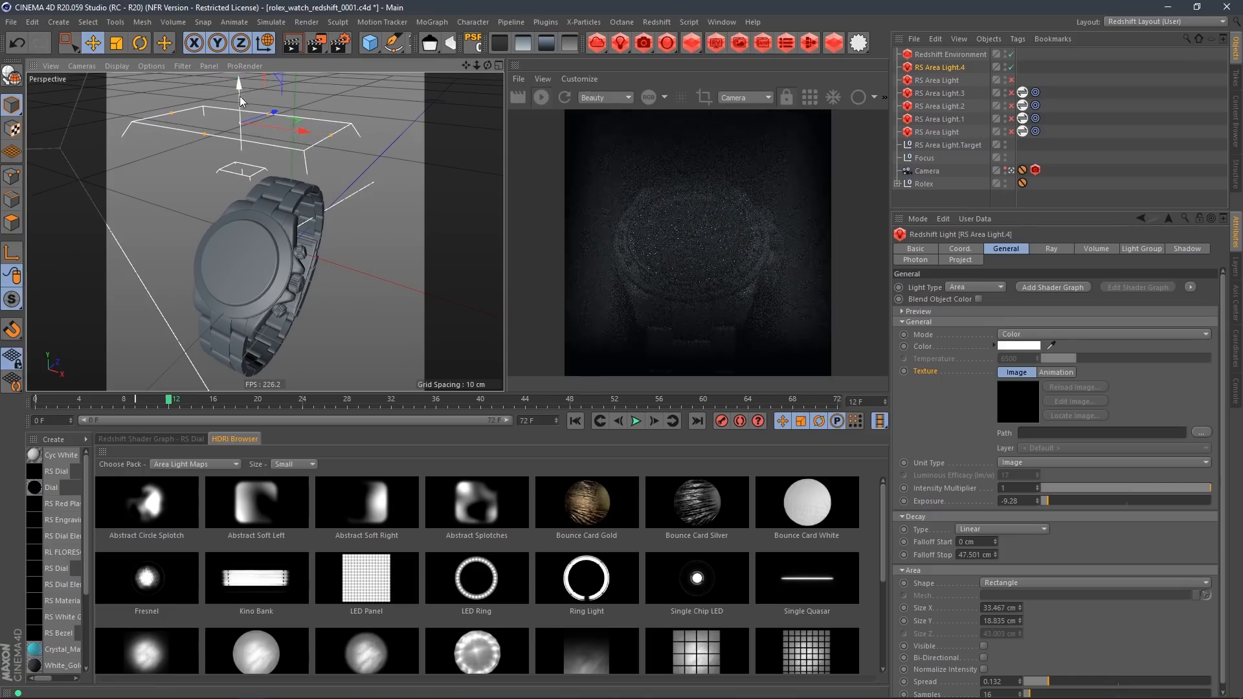
pyautogui.moveTo(239, 96); pyautogui.dragTo(246, 75)
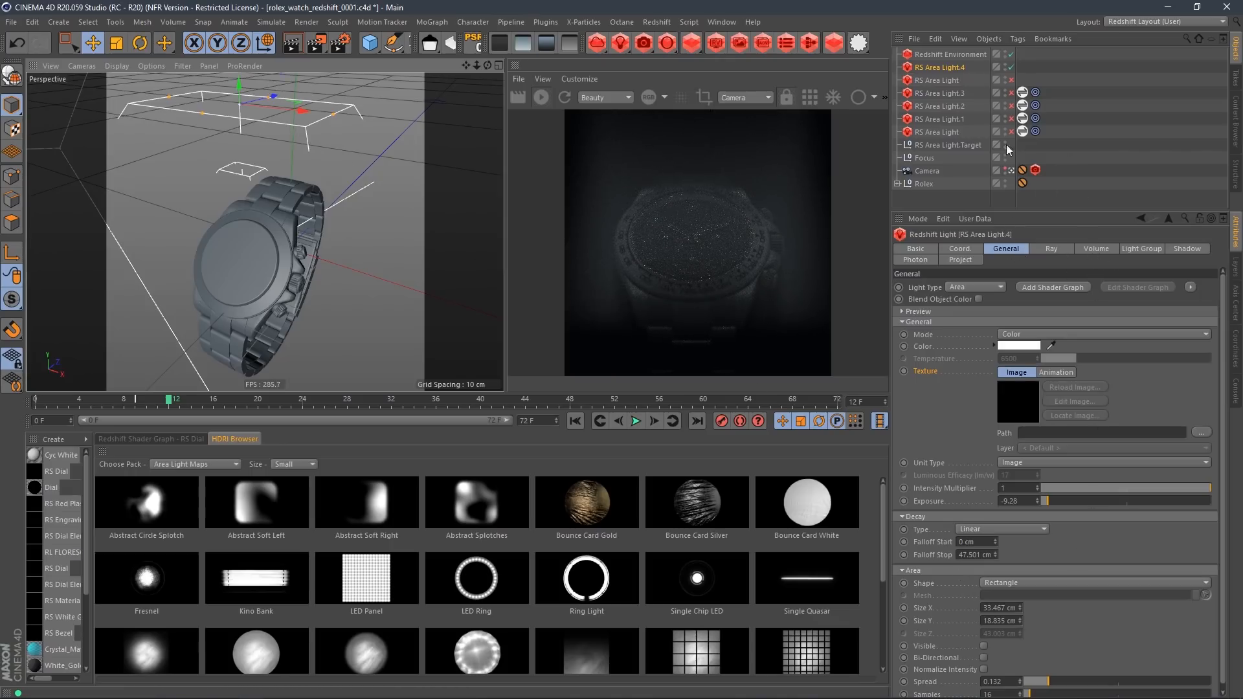
# Set the volume light's falloff stop to 57.501 cm, its width to 19.87 cm and its spread to 0.383
pyautogui.click(1101, 249)
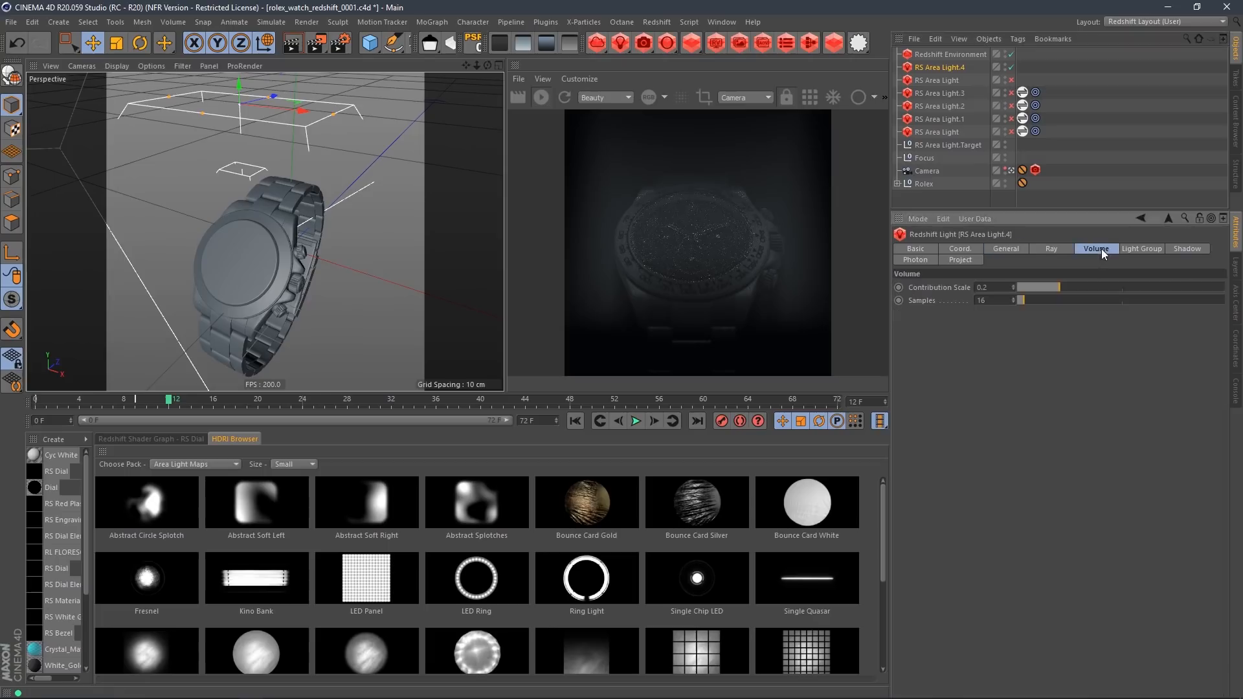
pyautogui.click(1053, 249)
pyautogui.click(1011, 249)
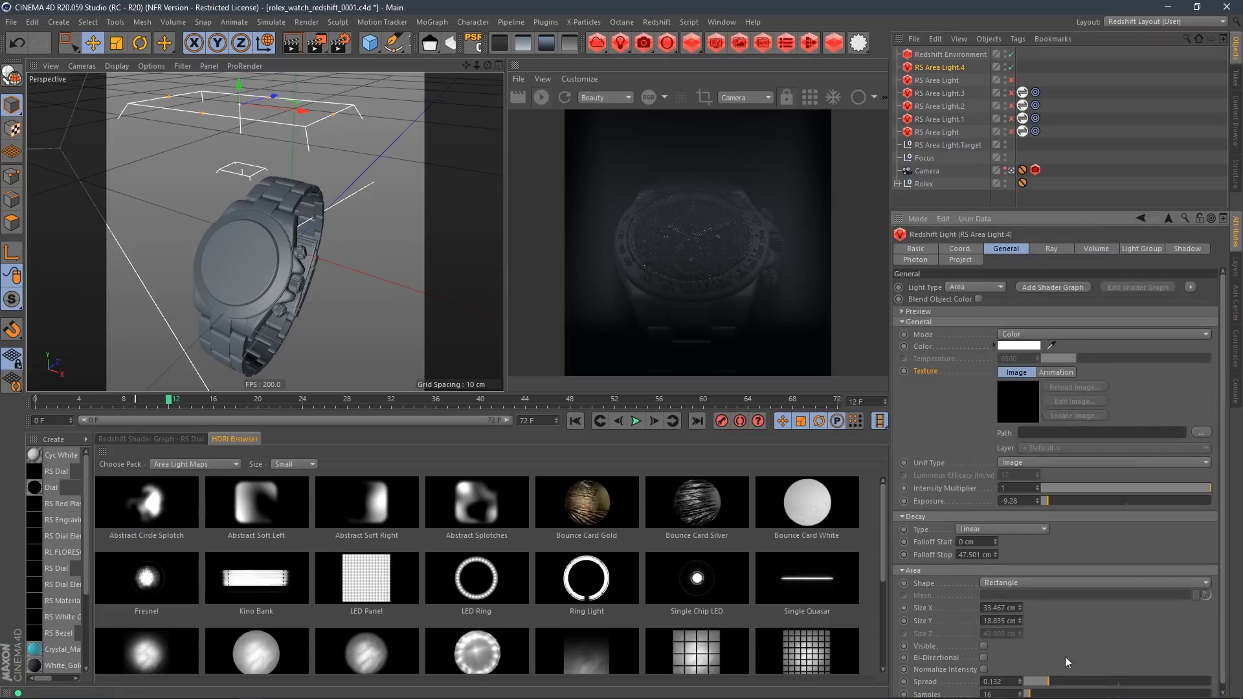
pyautogui.scroll(-1, 1017, 557)
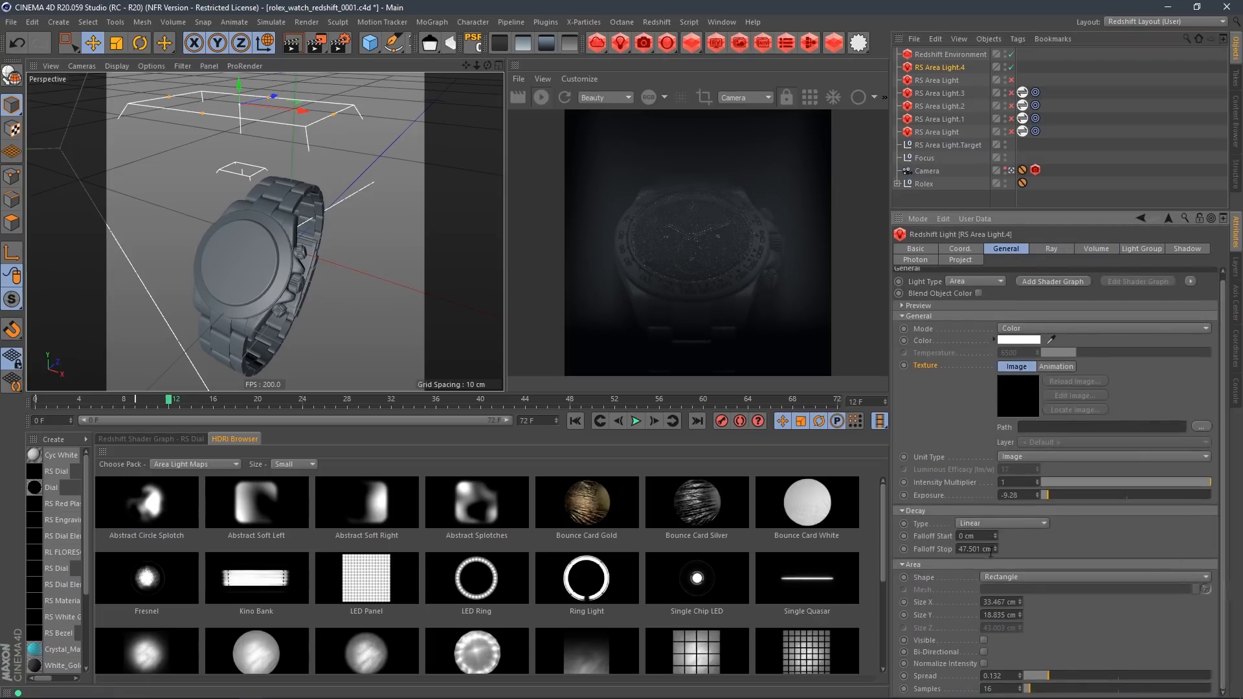
pyautogui.moveTo(996, 545); pyautogui.dragTo(993, 542)
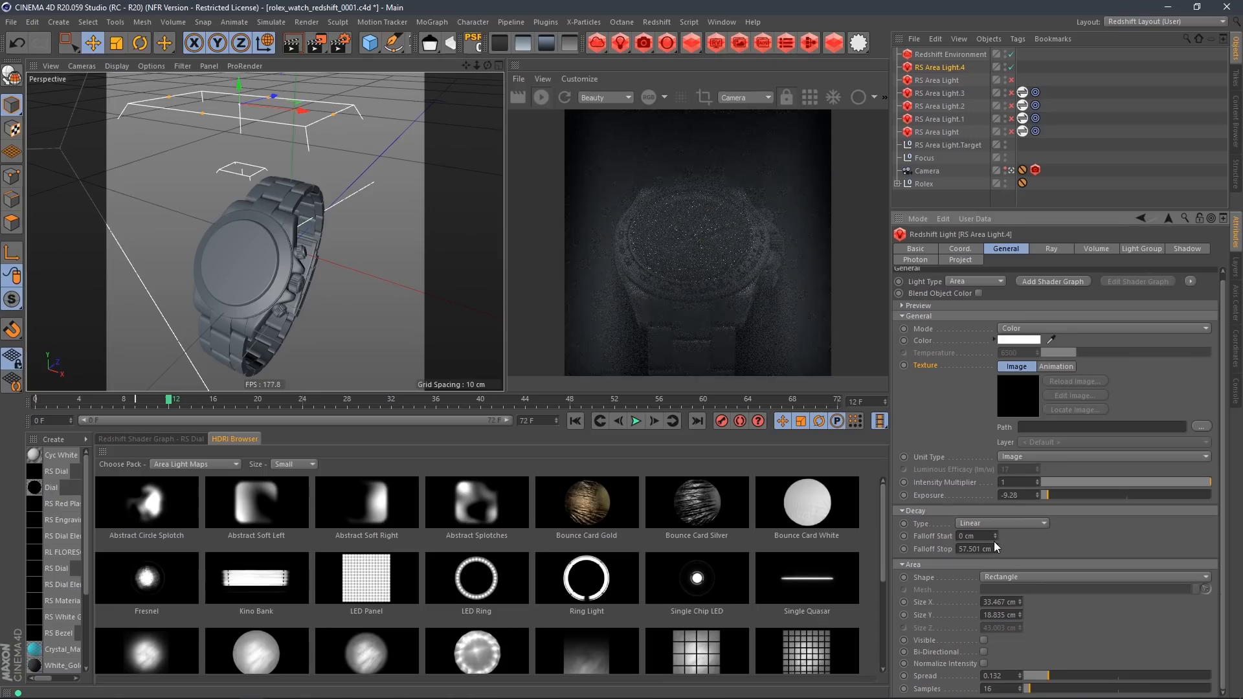
pyautogui.moveTo(334, 112); pyautogui.dragTo(296, 104)
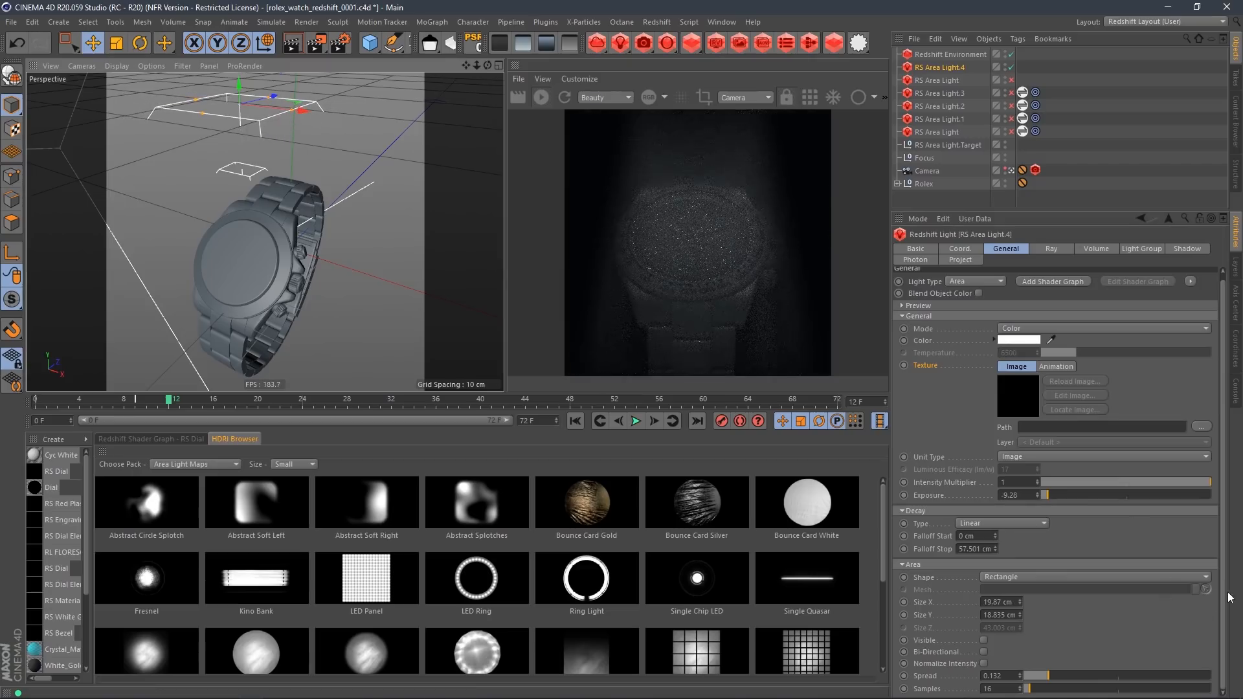
pyautogui.moveTo(1045, 676); pyautogui.dragTo(1098, 673)
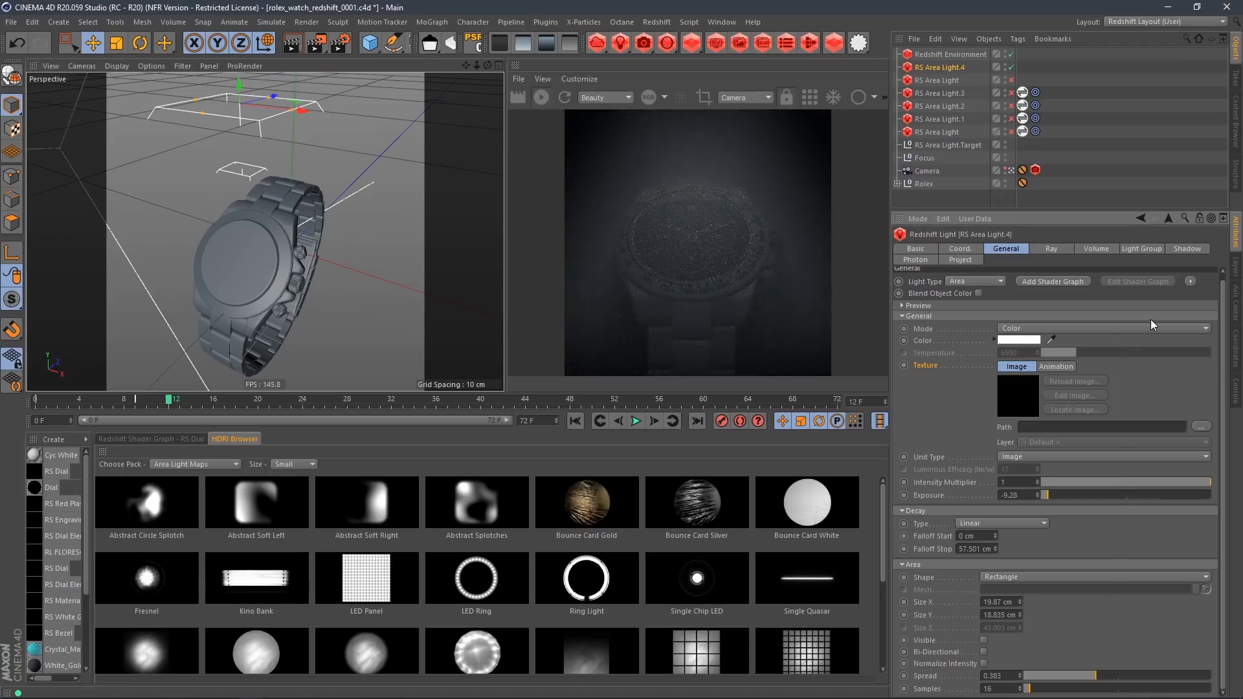
# Re-enable the other five area lights and set the volume light's contribution scale to 0.05
pyautogui.moveTo(1012, 132); pyautogui.dragTo(1012, 79)
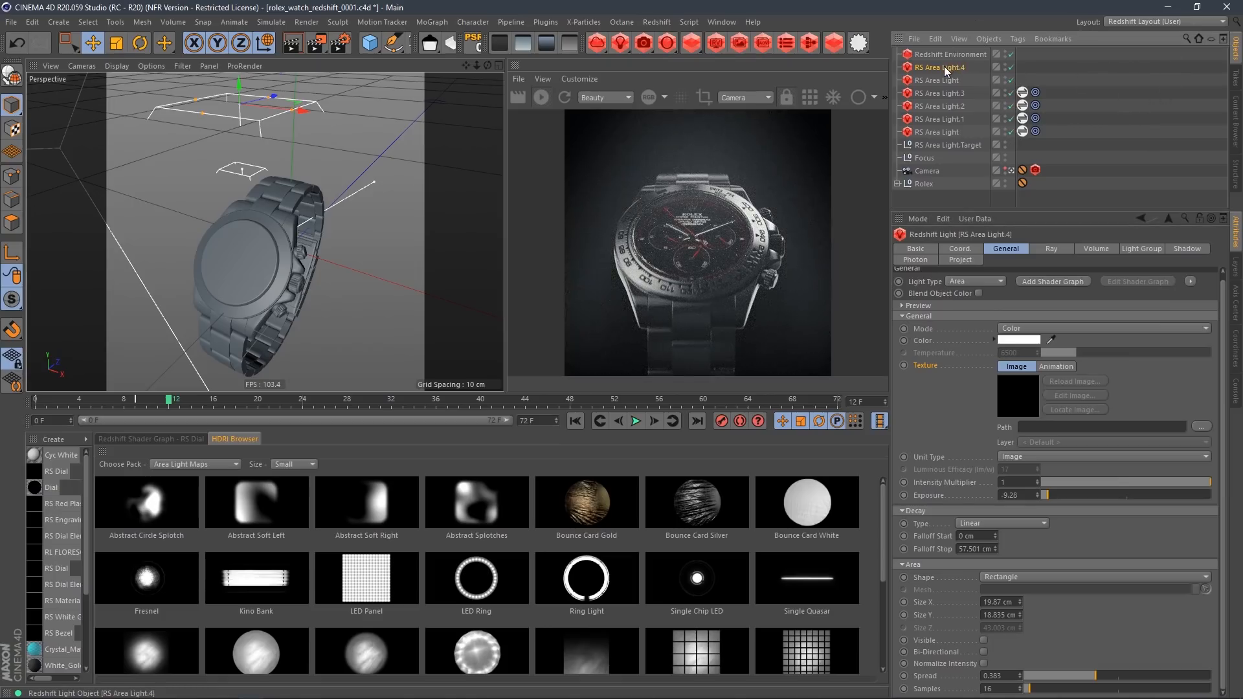
pyautogui.click(1051, 251)
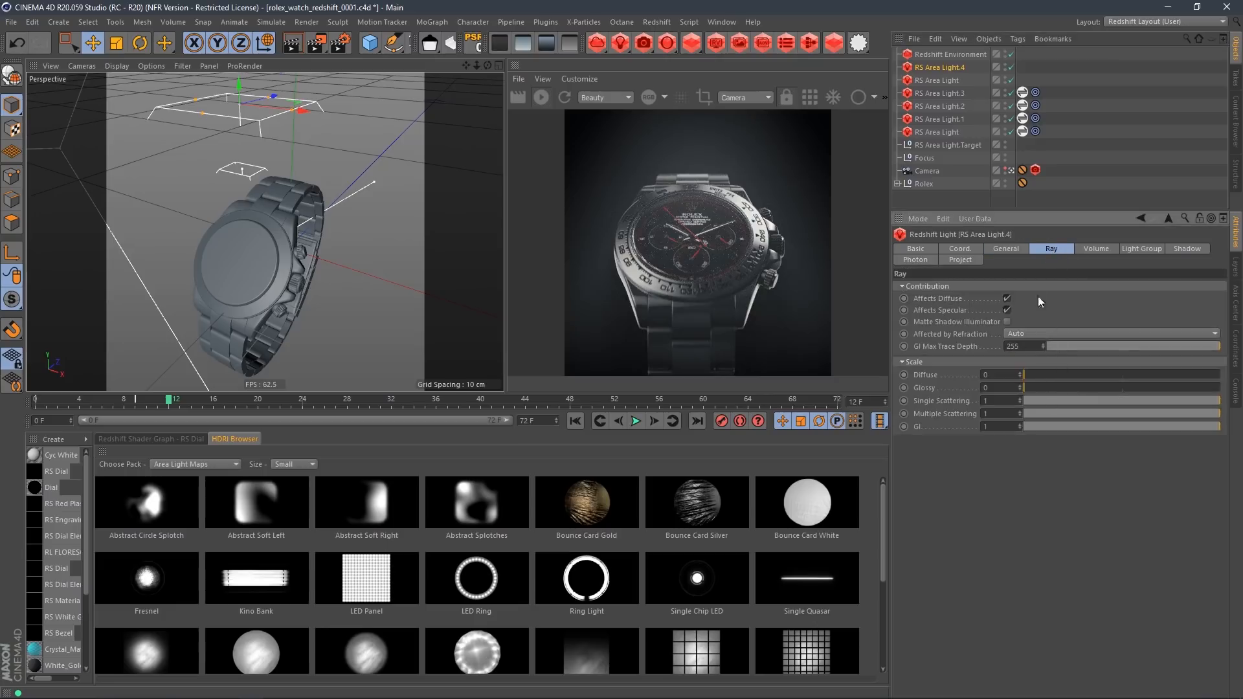
pyautogui.click(1006, 249)
pyautogui.click(1097, 250)
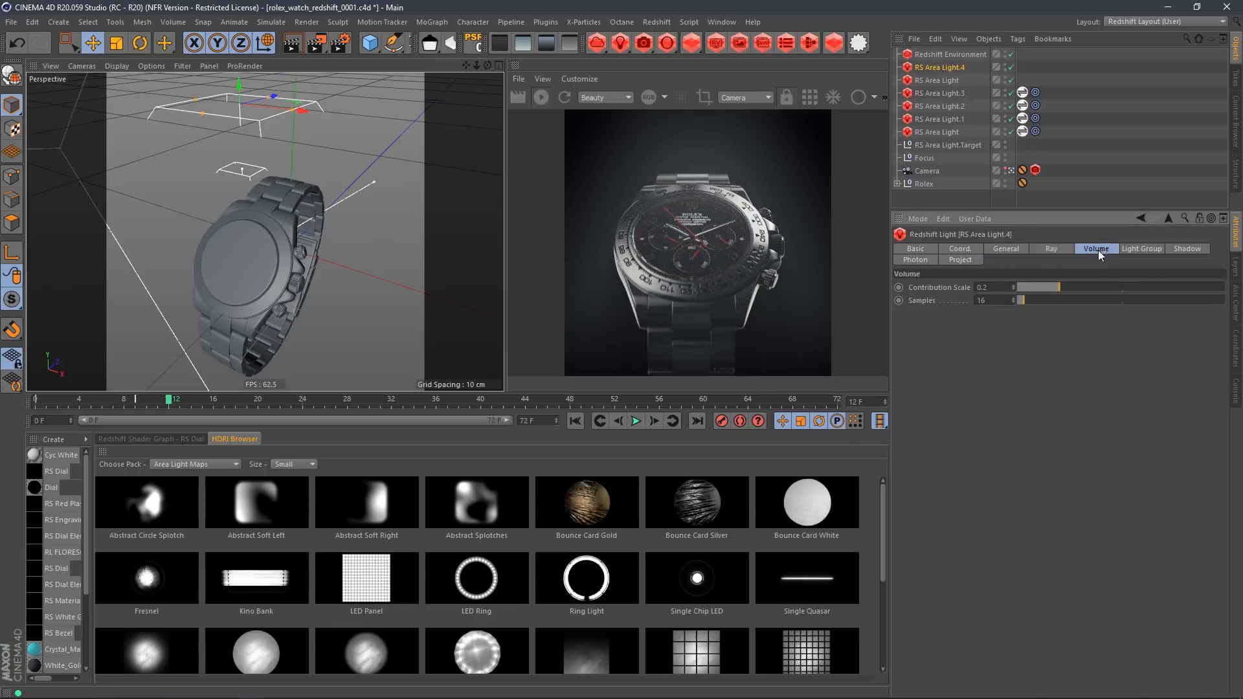
pyautogui.click(1010, 285)
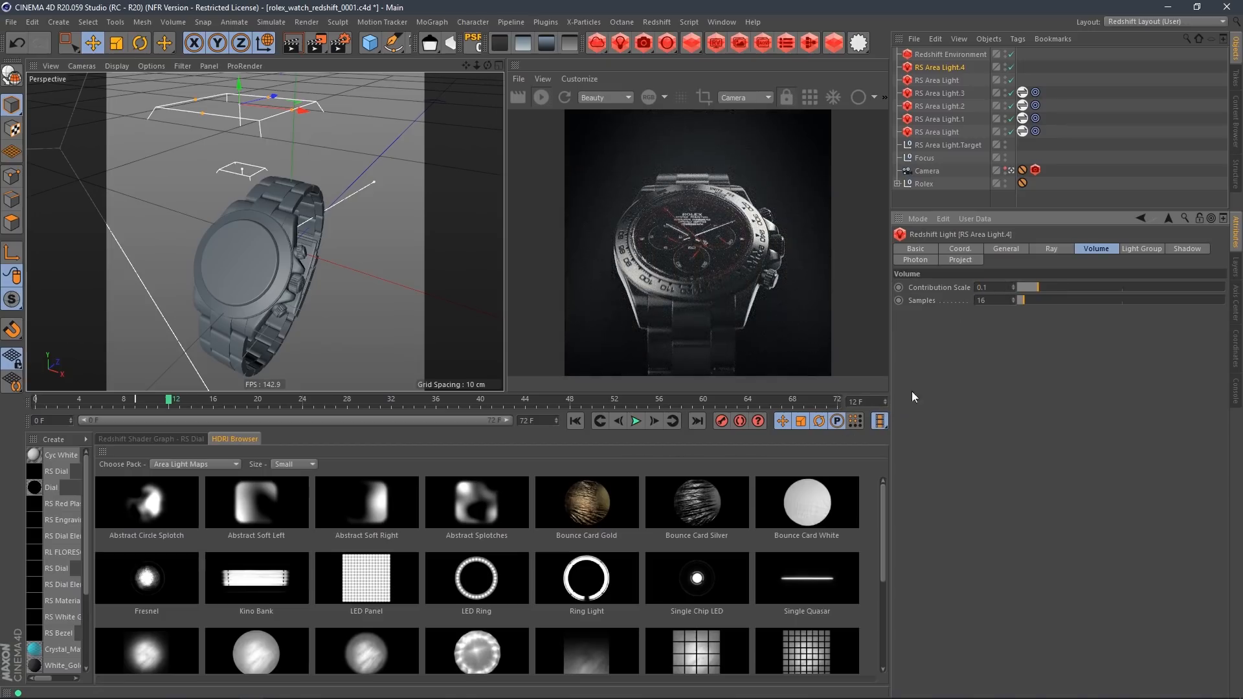
pyautogui.write('0.05')
pyautogui.press('Return')
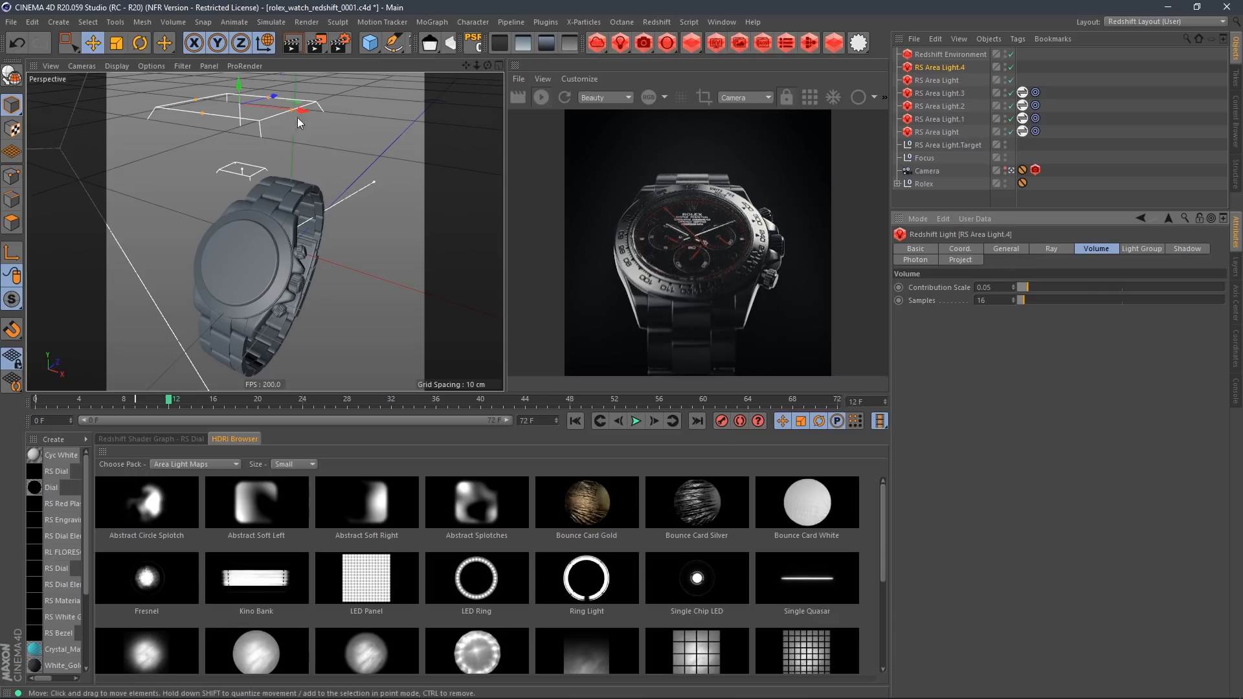
# Widen the volume light to about 28.069 cm, then deselect it
pyautogui.moveTo(294, 110); pyautogui.dragTo(316, 116)
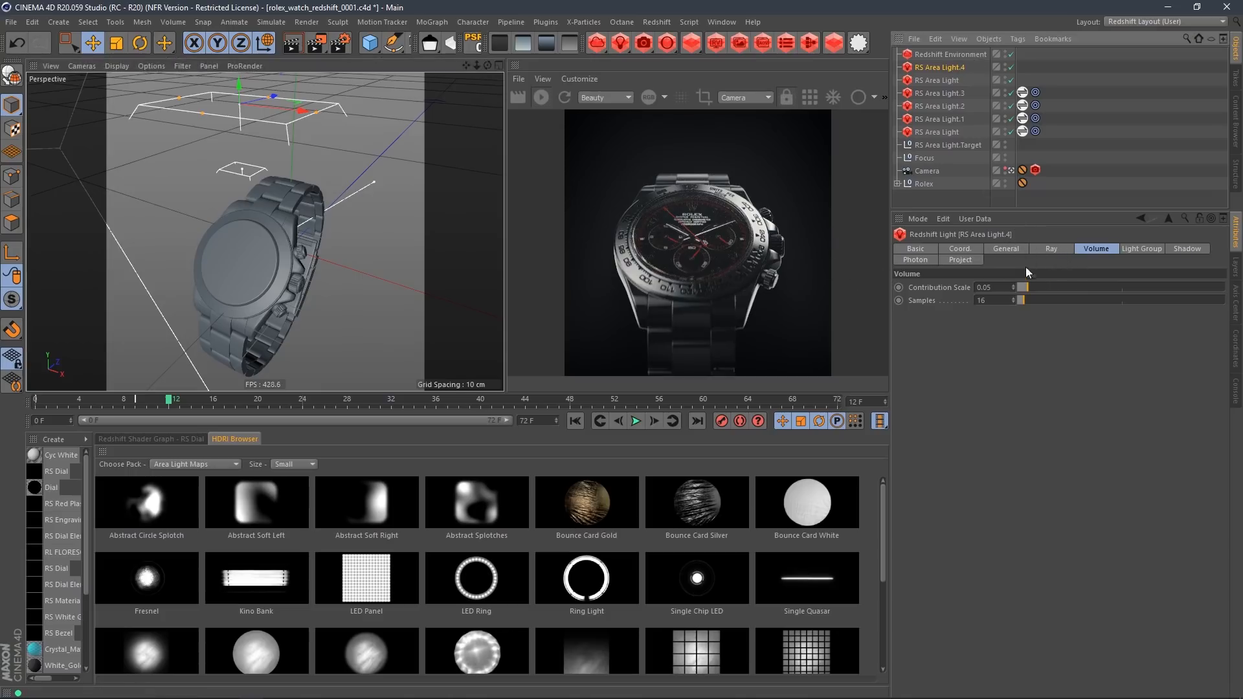
pyautogui.click(1007, 248)
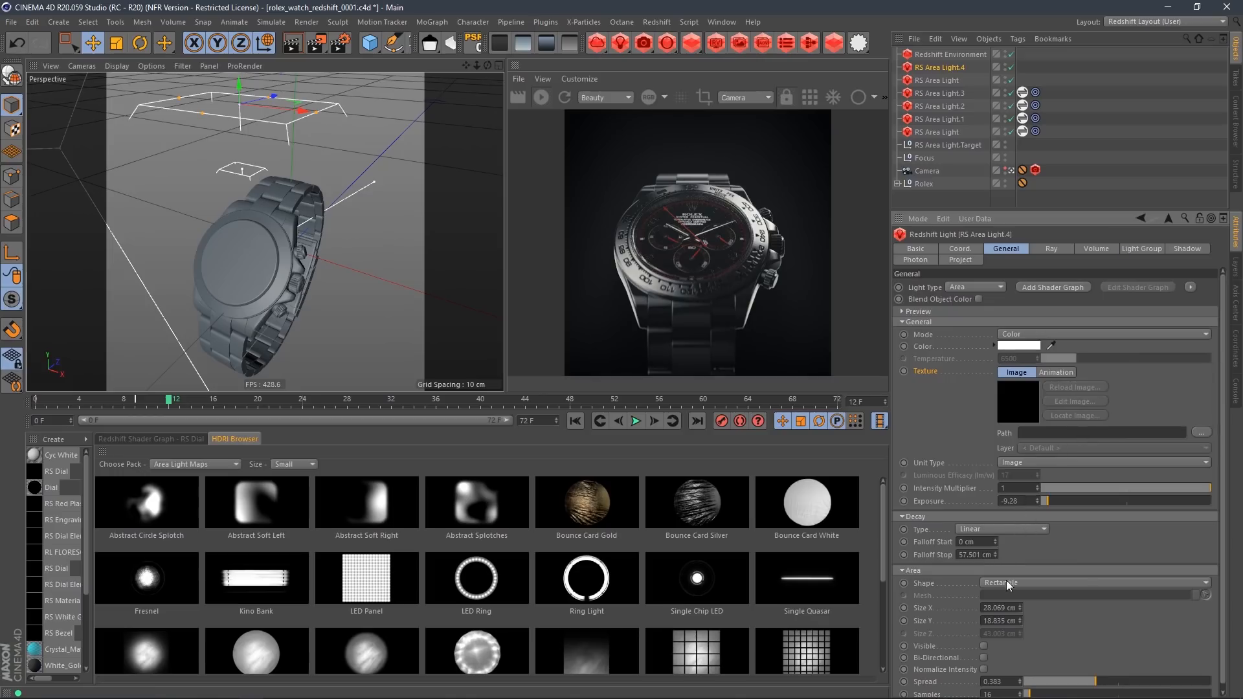
pyautogui.moveTo(997, 557); pyautogui.dragTo(998, 558)
pyautogui.moveTo(998, 209); pyautogui.dragTo(992, 227)
pyautogui.click(981, 208)
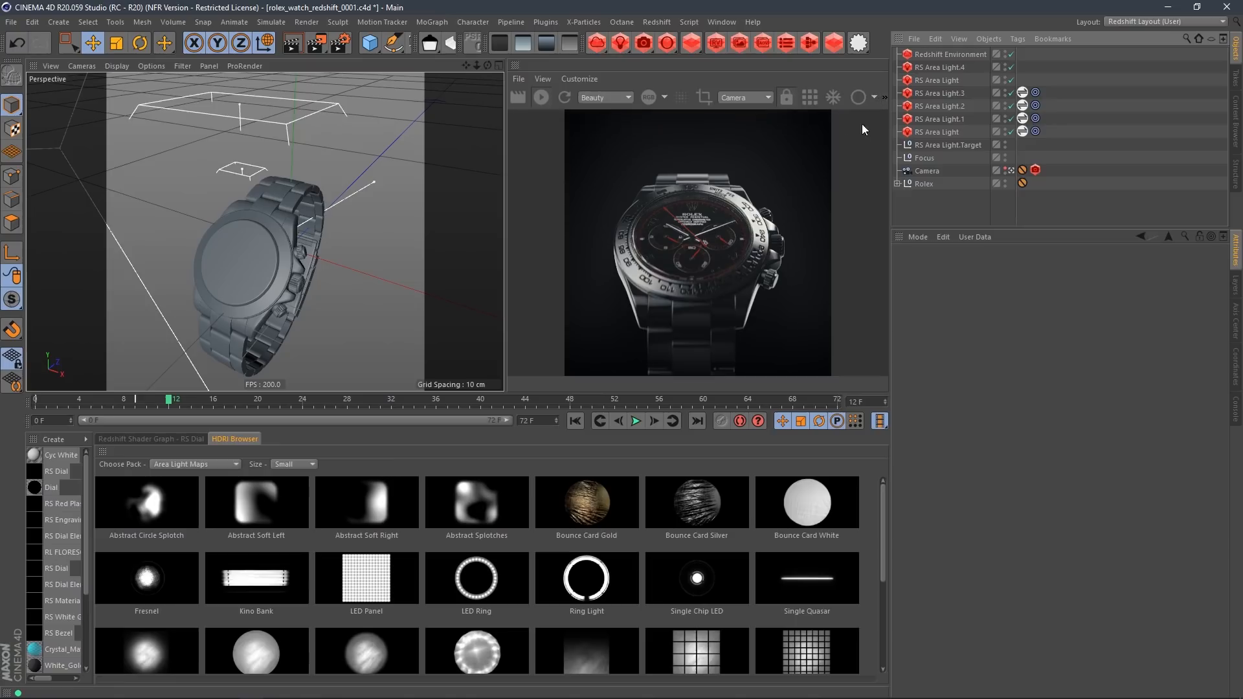
# Enable global bloom in the render view with an intensity of 0.25 and a threshold of 0.1
pyautogui.click(885, 97)
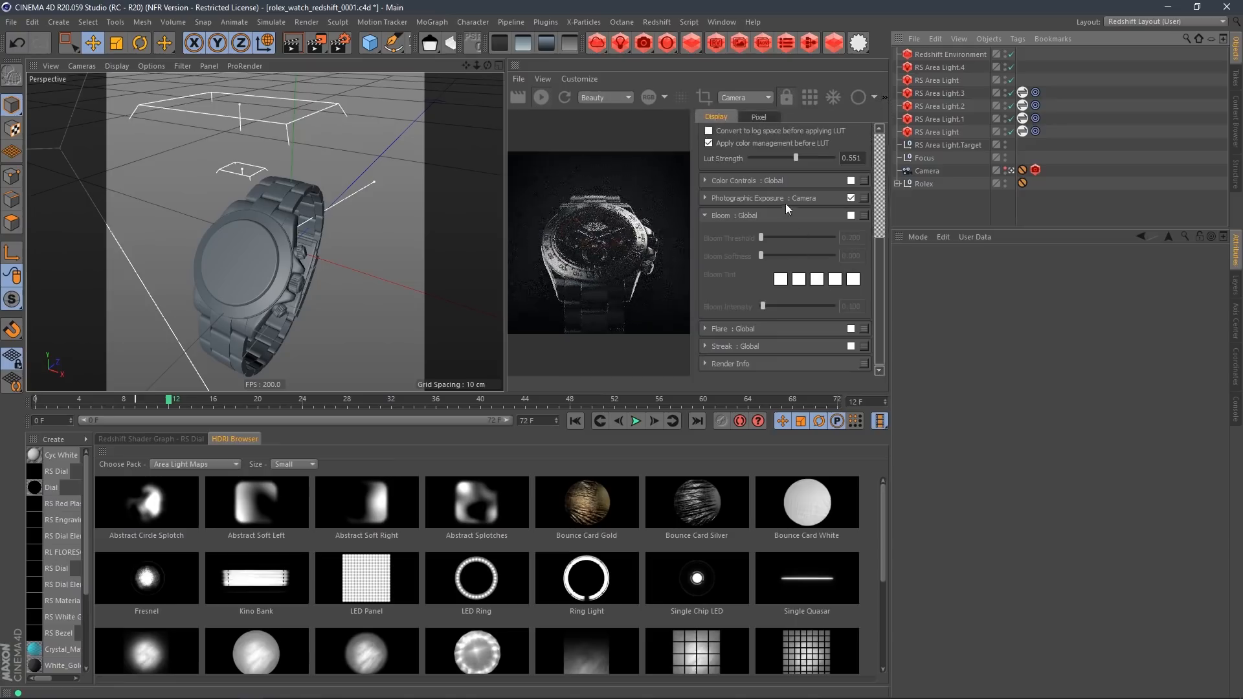
pyautogui.click(852, 215)
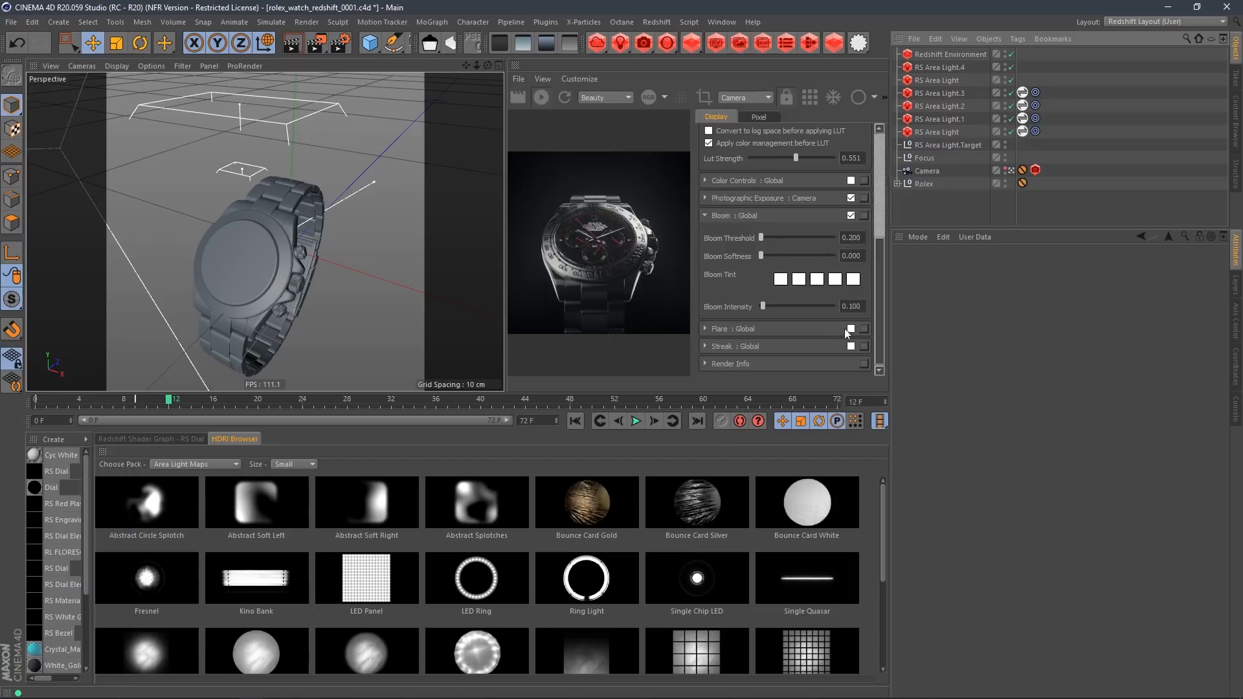
pyautogui.write('.25')
pyautogui.press('Return')
pyautogui.click(860, 239)
pyautogui.write('.1')
pyautogui.press('Return')
pyautogui.click(884, 98)
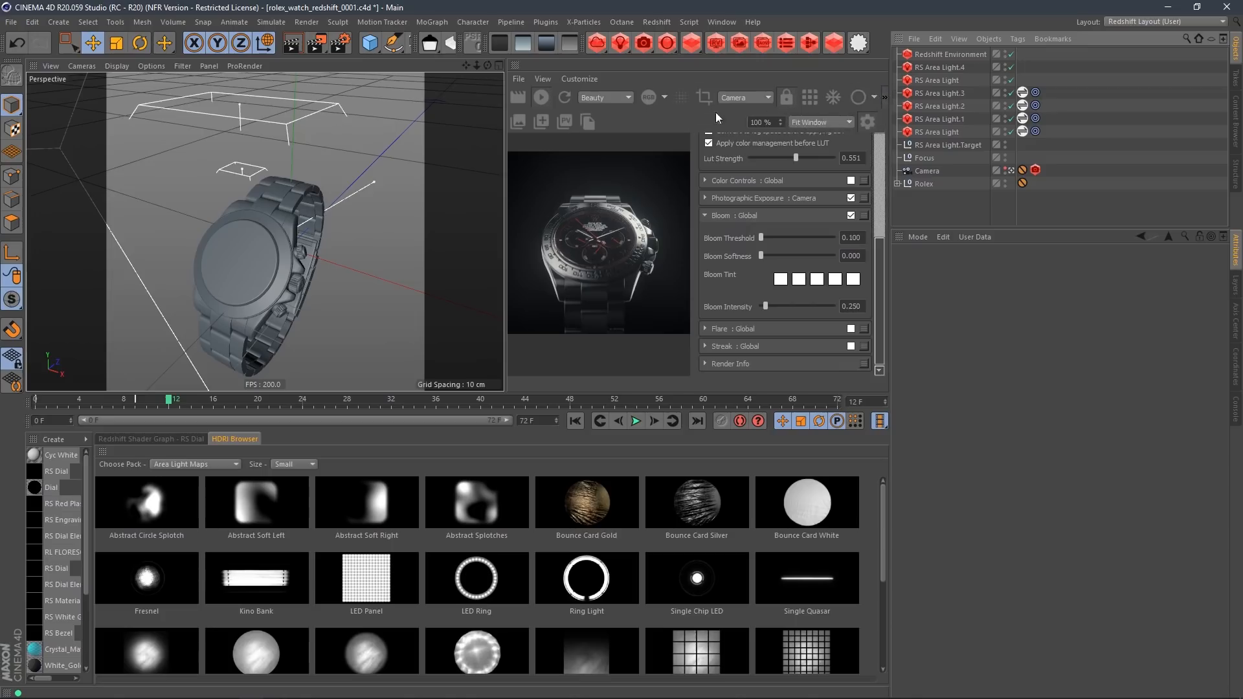
pyautogui.click(874, 123)
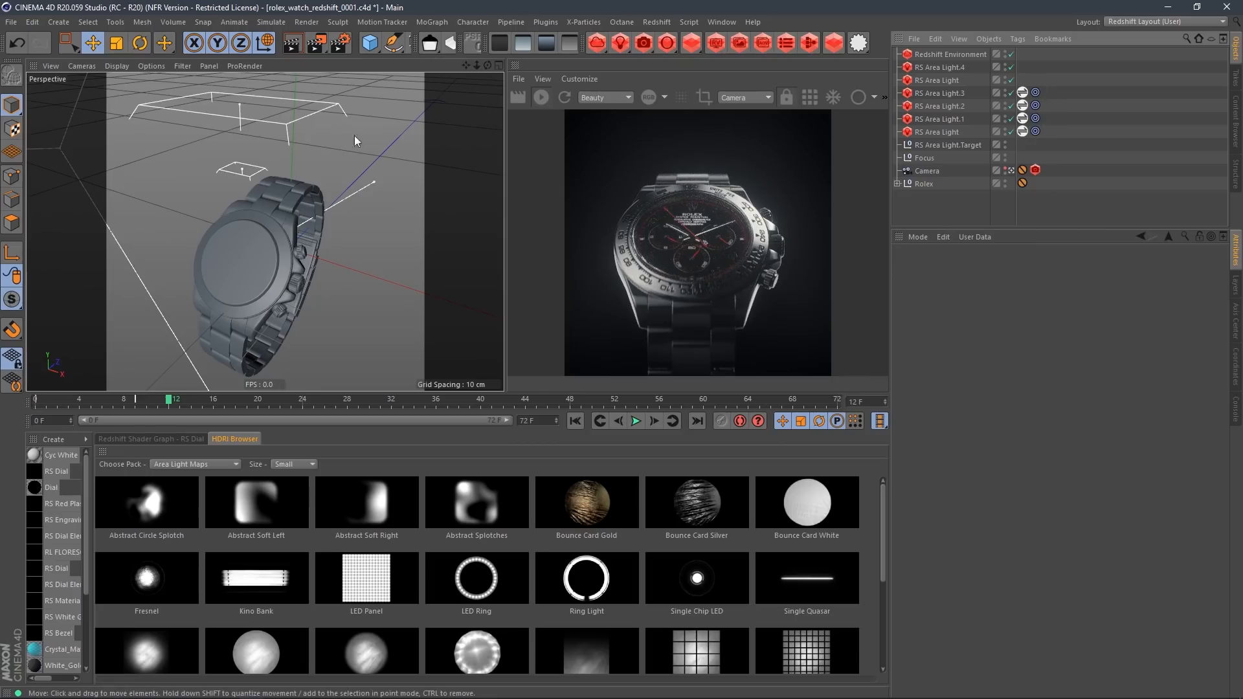
# Duplicate a textured 173.6 cm area light and isolate the copy by disabling the environment and all other area lights
pyautogui.keyDown('alt'); pyautogui.moveTo(355, 135); pyautogui.dragTo(286, 182); pyautogui.keyUp('alt')
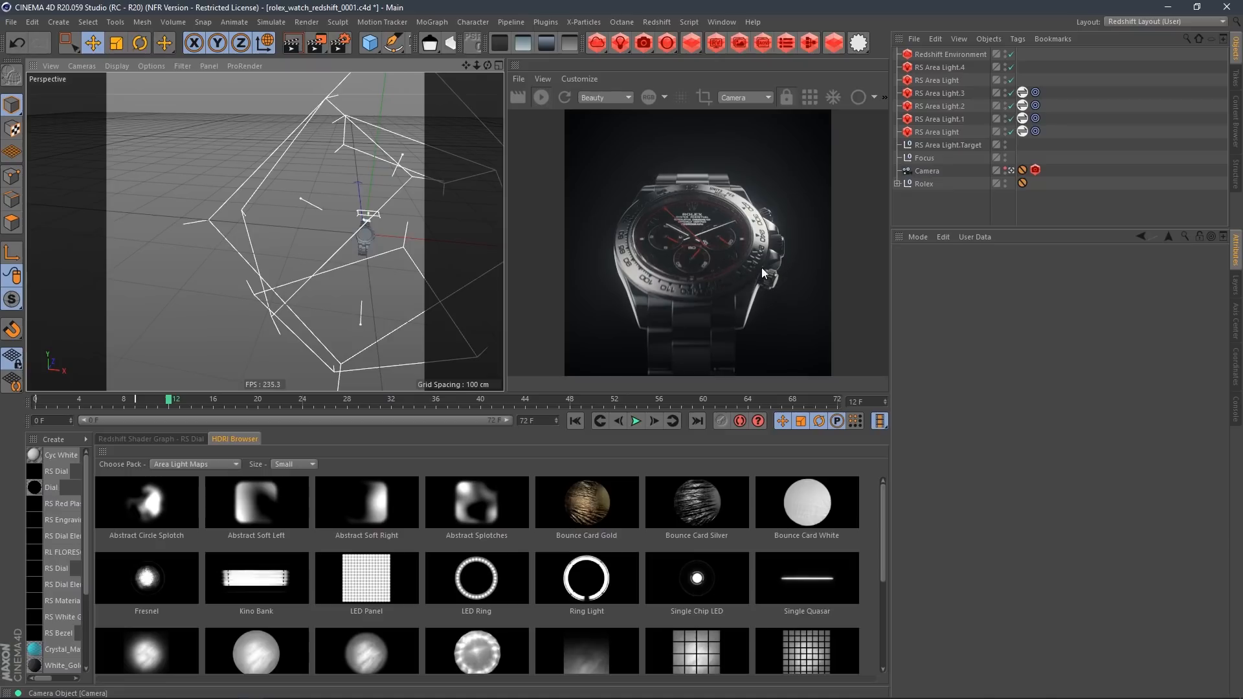
pyautogui.keyDown('alt'); pyautogui.moveTo(435, 246); pyautogui.dragTo(213, 149); pyautogui.keyUp('alt')
pyautogui.click(348, 191)
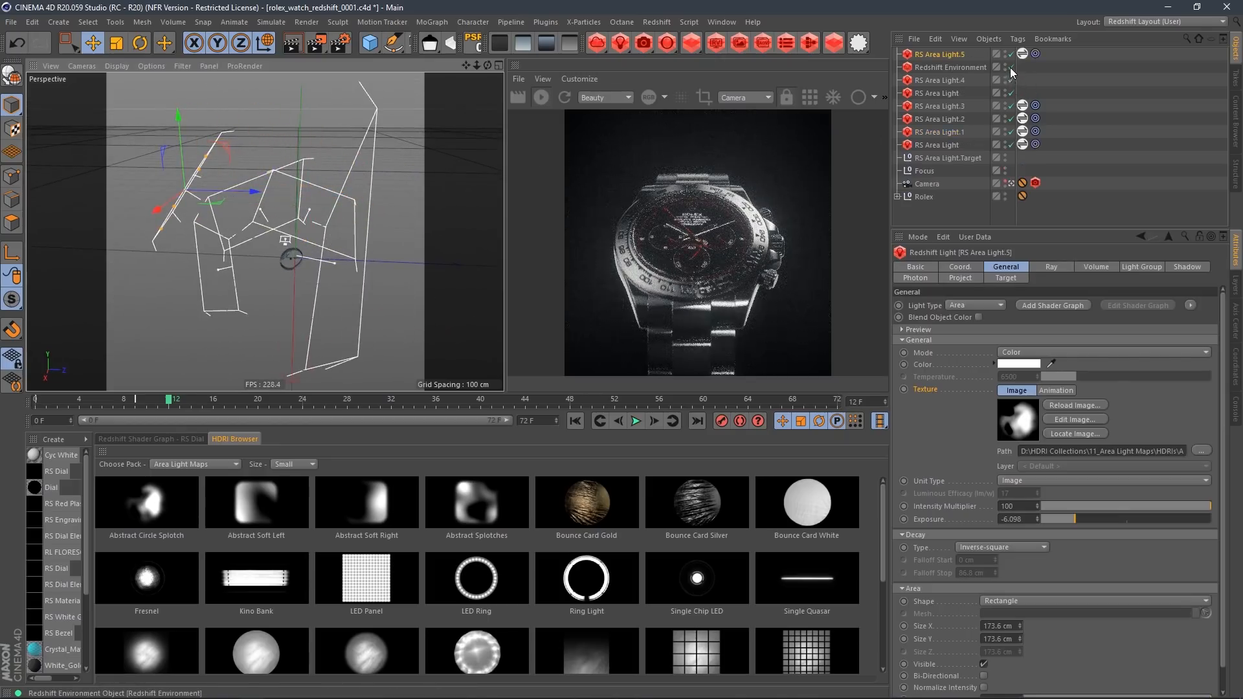
pyautogui.moveTo(1010, 67); pyautogui.dragTo(1012, 145)
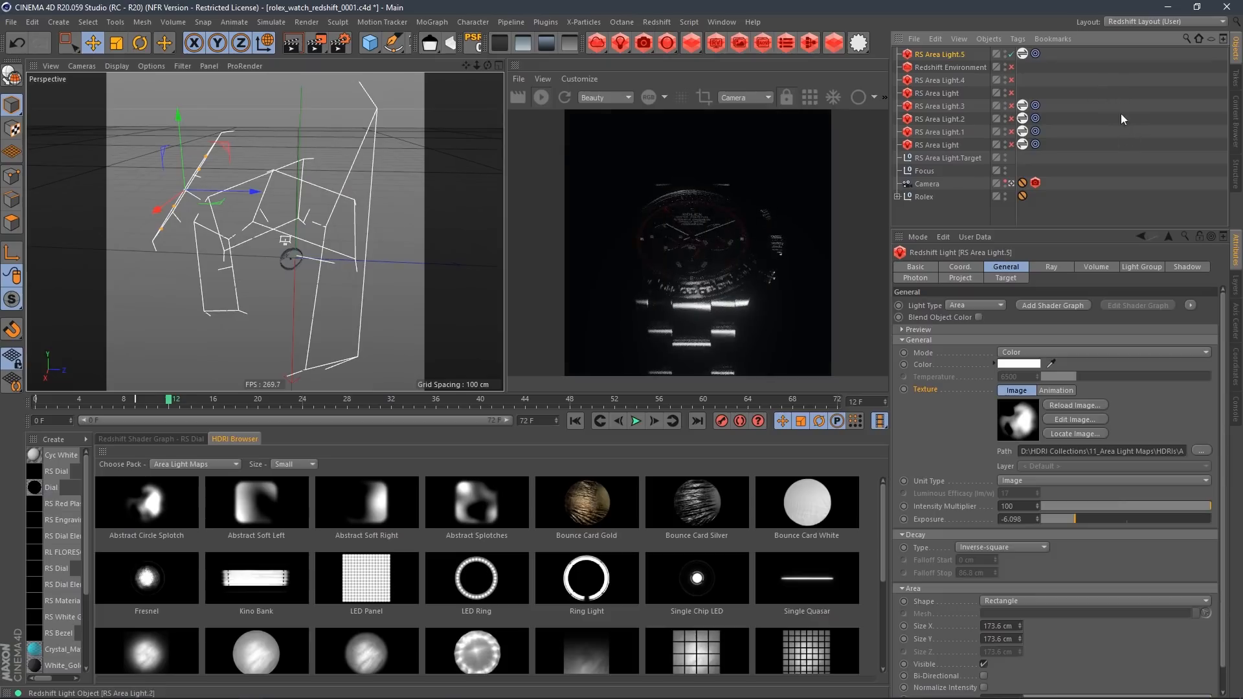
# Place the duplicated area light's specular reflection on the watch crystal using the Lighting Tool in the camera view
pyautogui.middleClick(286, 172)
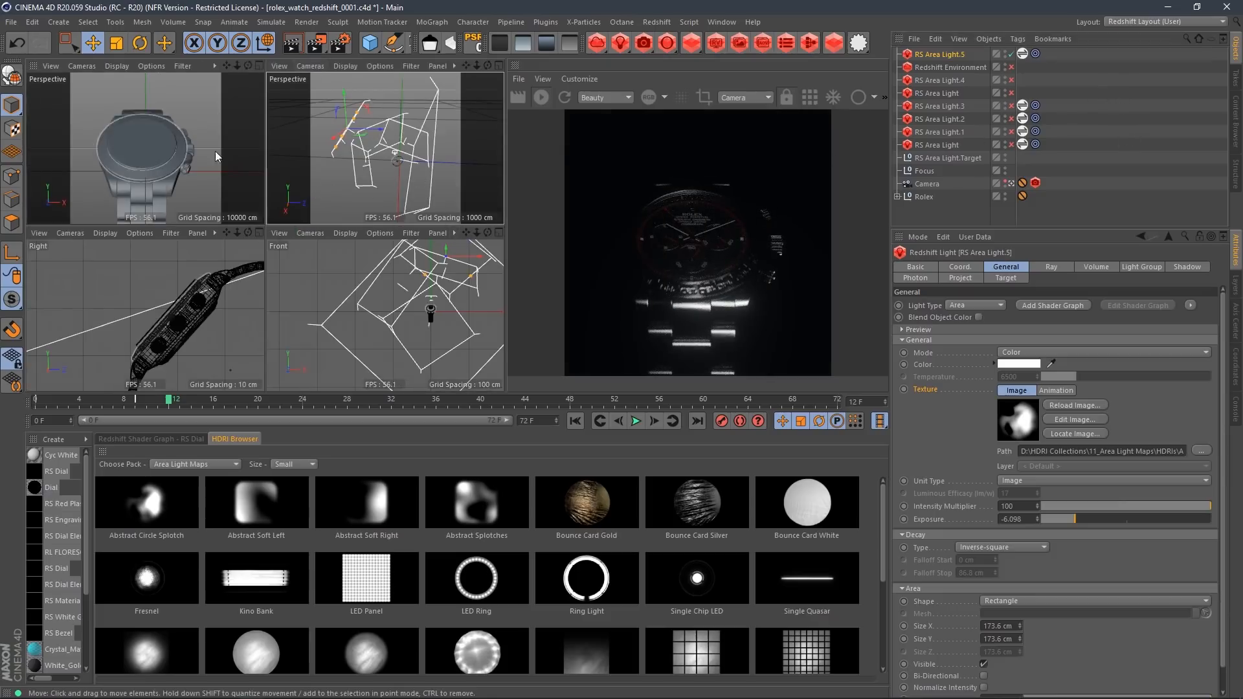
pyautogui.middleClick(214, 131)
pyautogui.hotkey('shift', 'c')
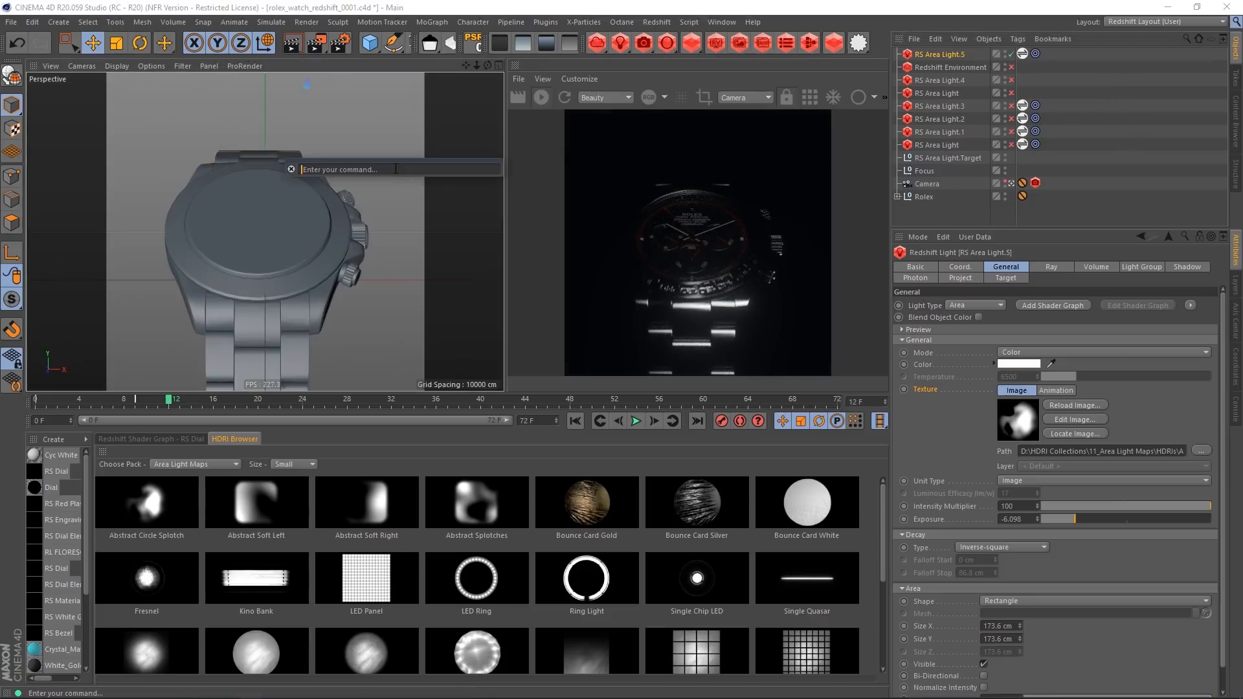
pyautogui.write('lighting')
pyautogui.press('Return')
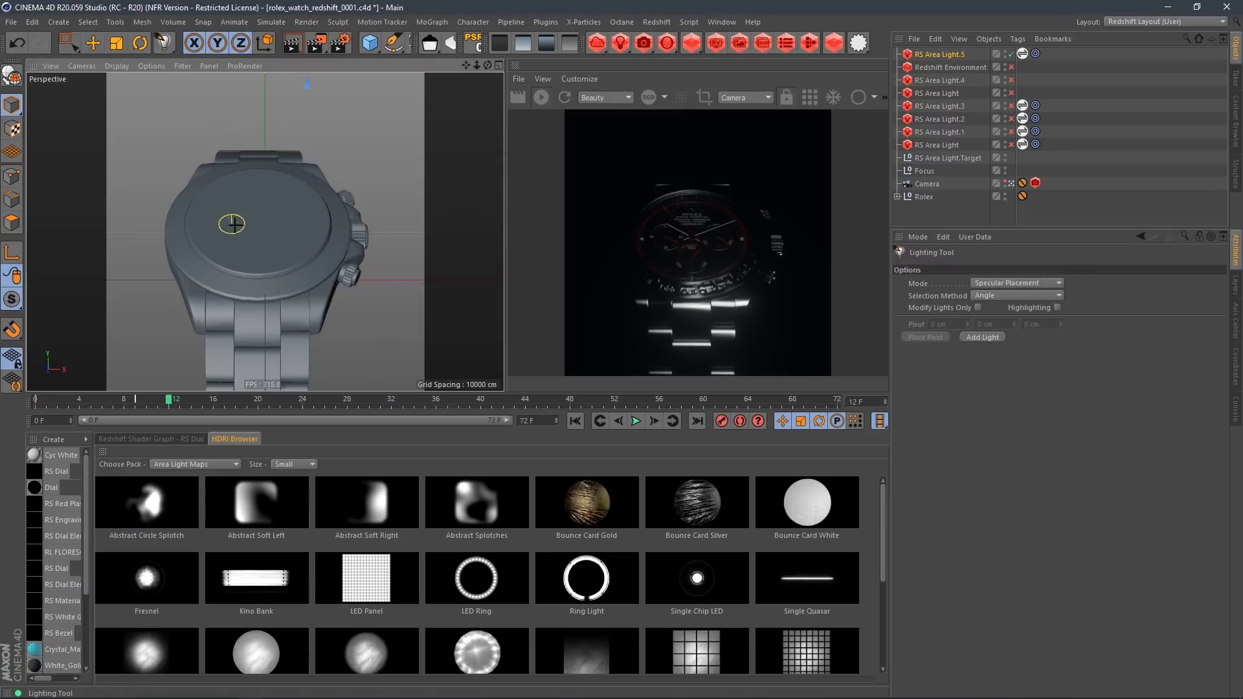
pyautogui.moveTo(222, 222); pyautogui.dragTo(260, 221)
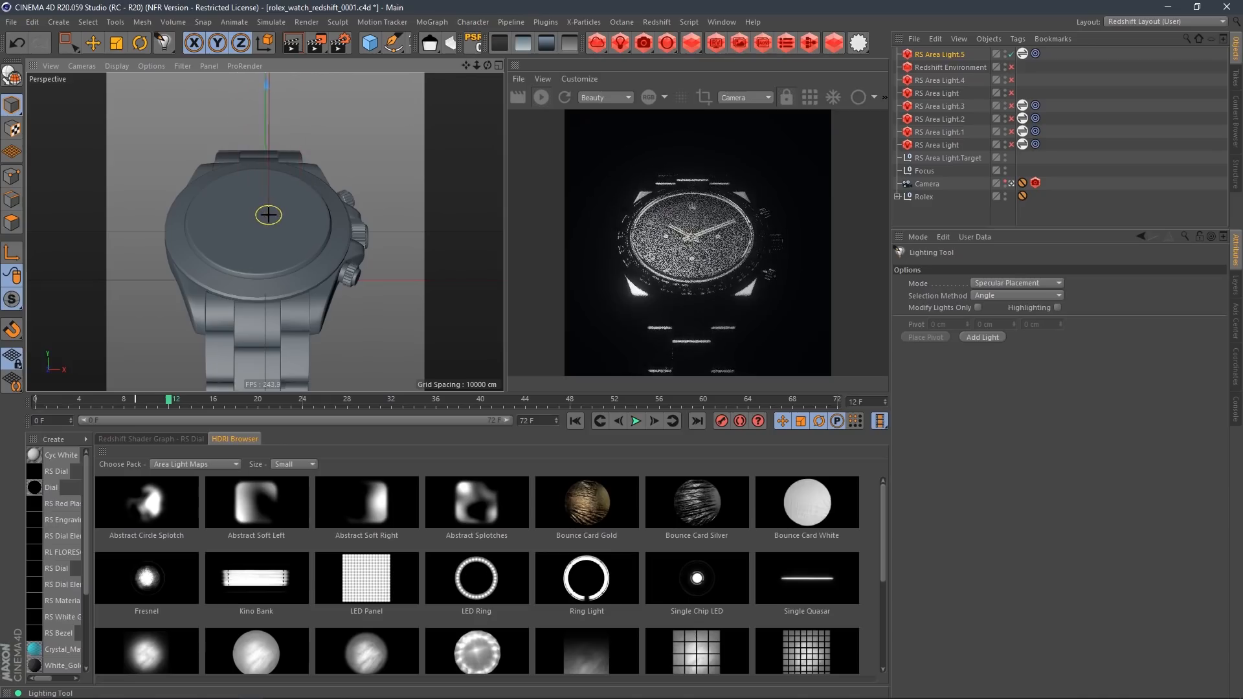
# Replace the texture linked to RS Area Light.5 with the SoftBox Large area light map
pyautogui.click(1023, 54)
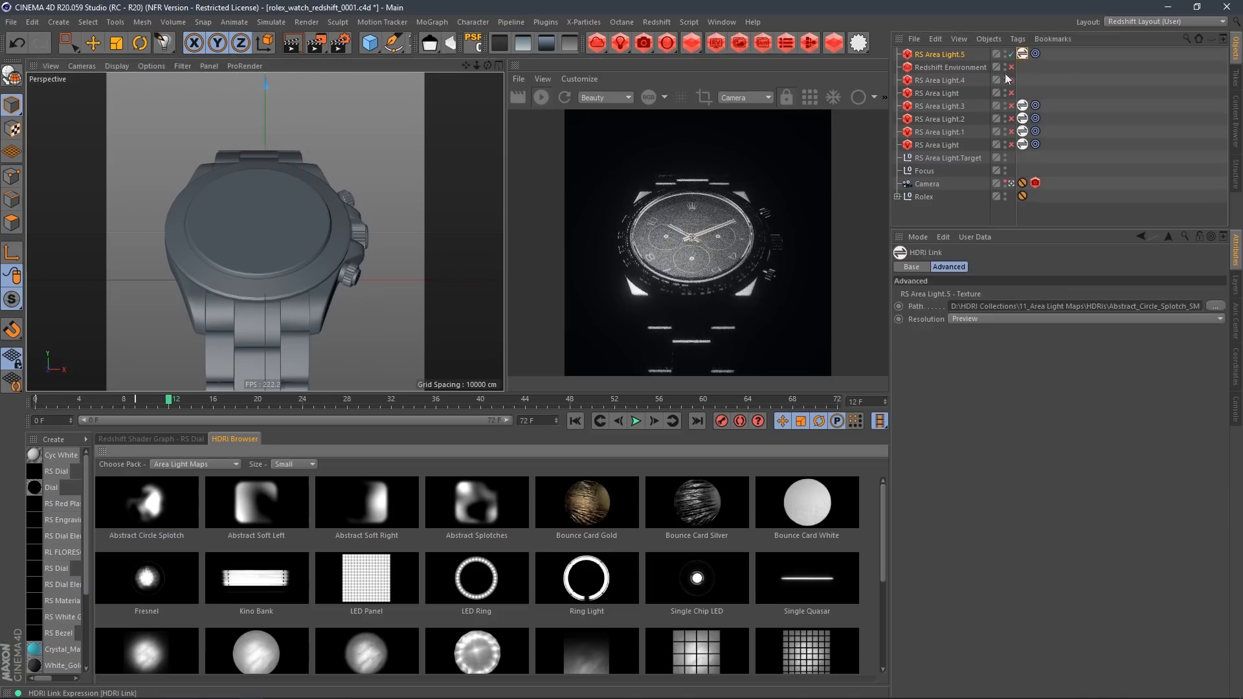
pyautogui.moveTo(884, 530); pyautogui.dragTo(876, 613)
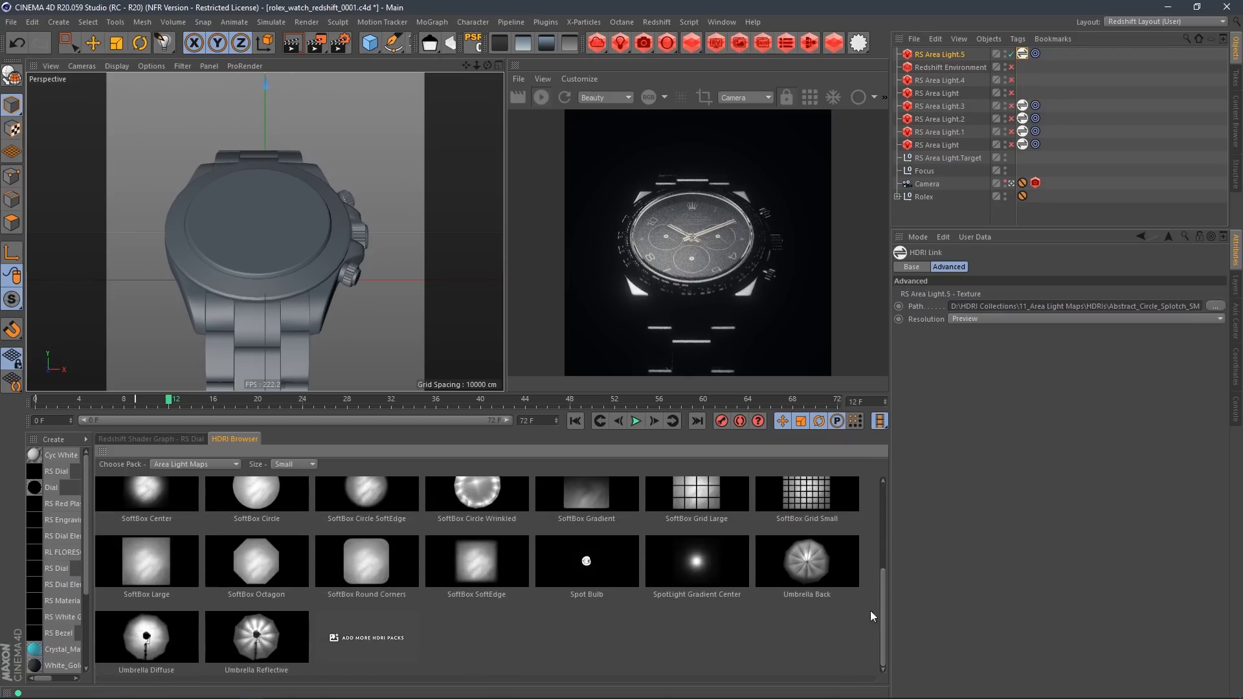
pyautogui.click(158, 564)
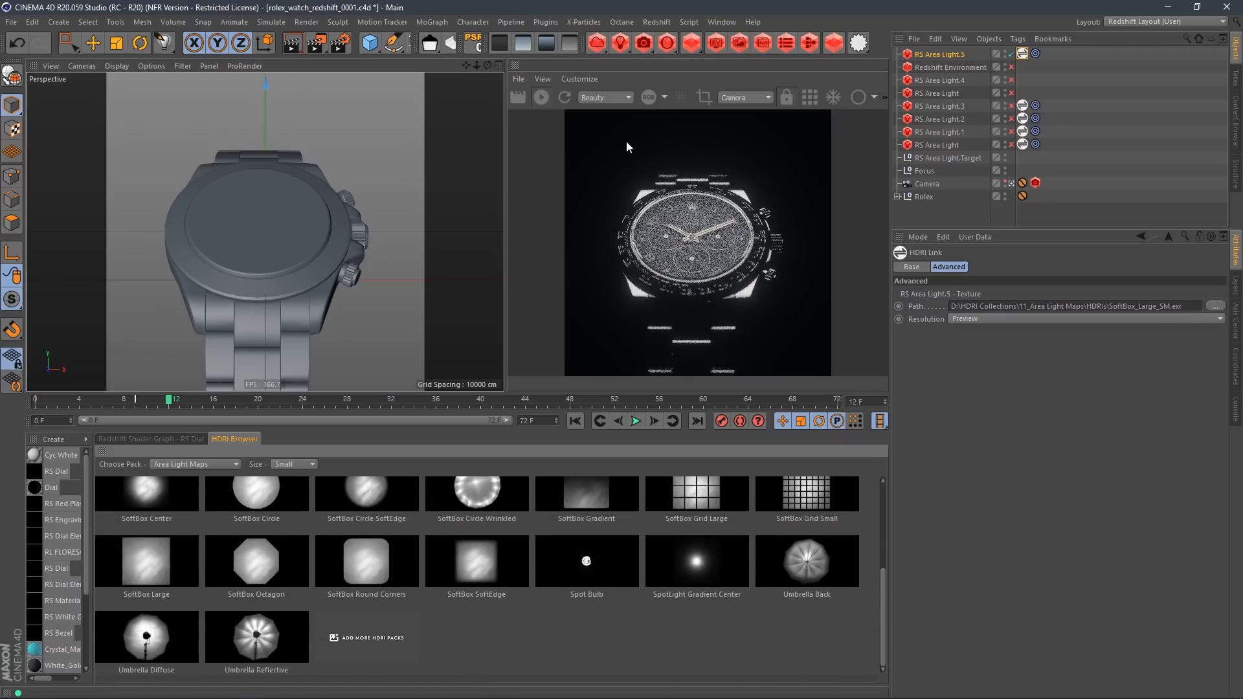
# Move RS Area Light.5 sideways so its softbox reflection shifts toward the crown side of the watch
pyautogui.click(499, 66)
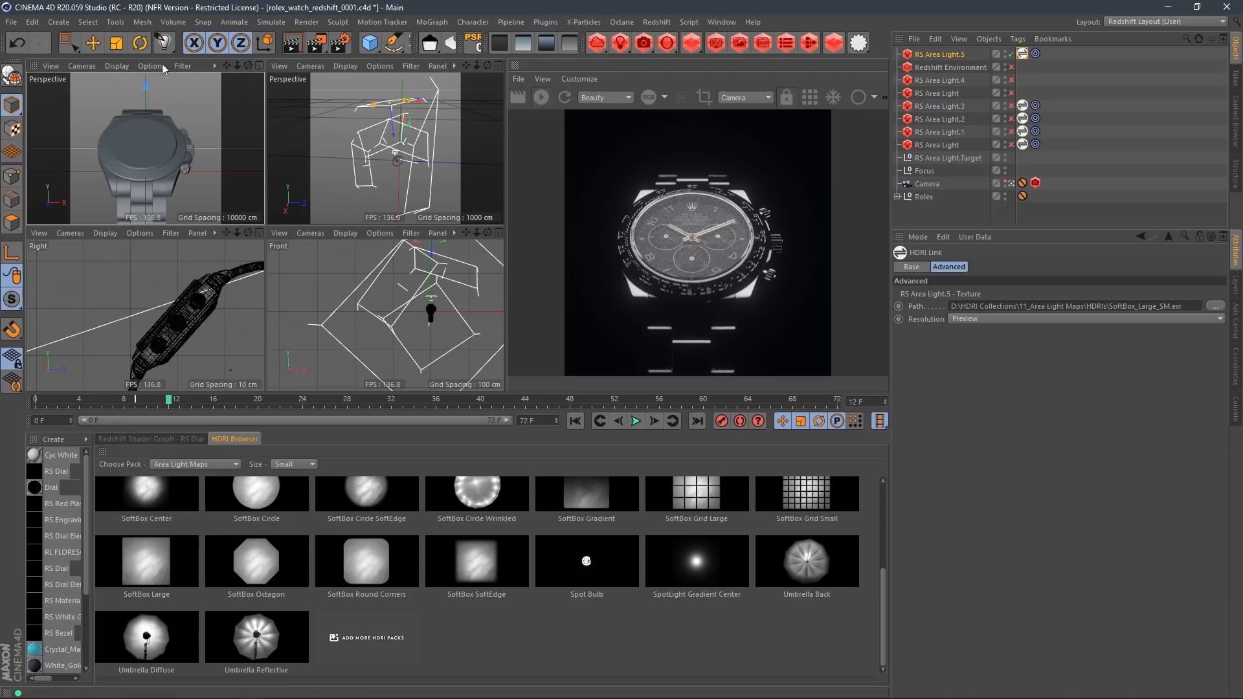
pyautogui.keyDown('alt'); pyautogui.moveTo(359, 129); pyautogui.dragTo(426, 148); pyautogui.keyUp('alt')
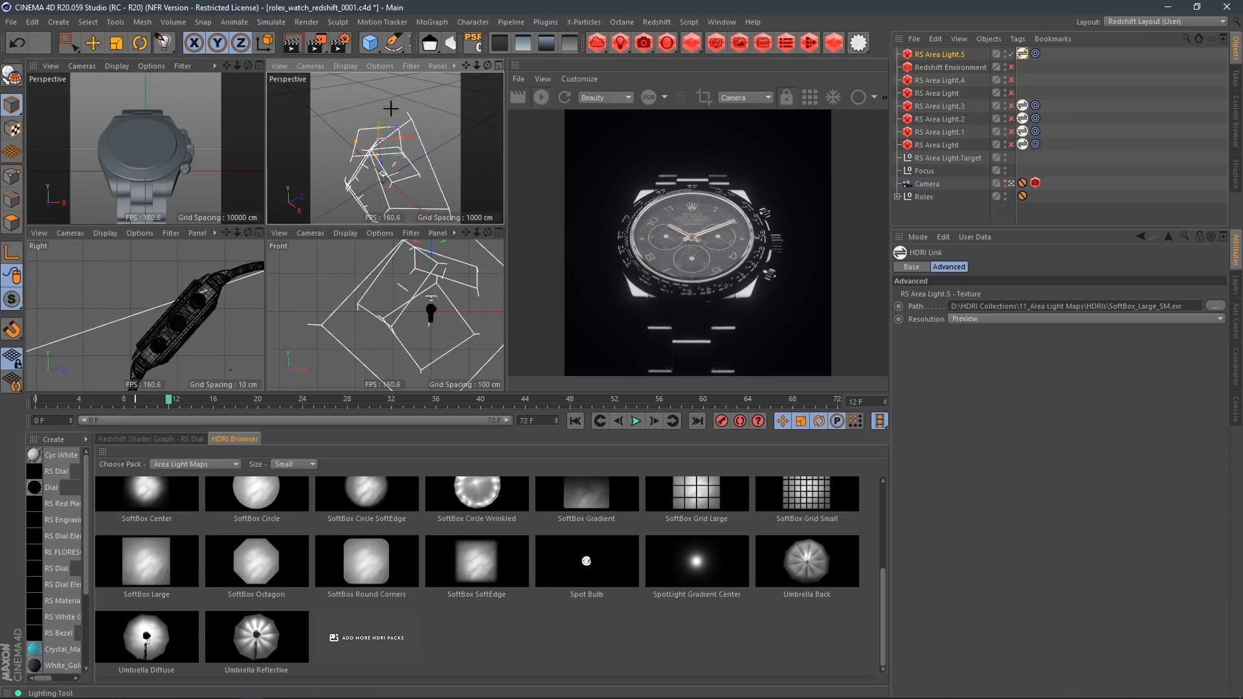
pyautogui.moveTo(391, 107)
pyautogui.keyDown('alt'); pyautogui.mouseDown()
pyautogui.moveTo(407, 104)
pyautogui.moveTo(395, 101)
pyautogui.mouseUp(); pyautogui.keyUp('alt')
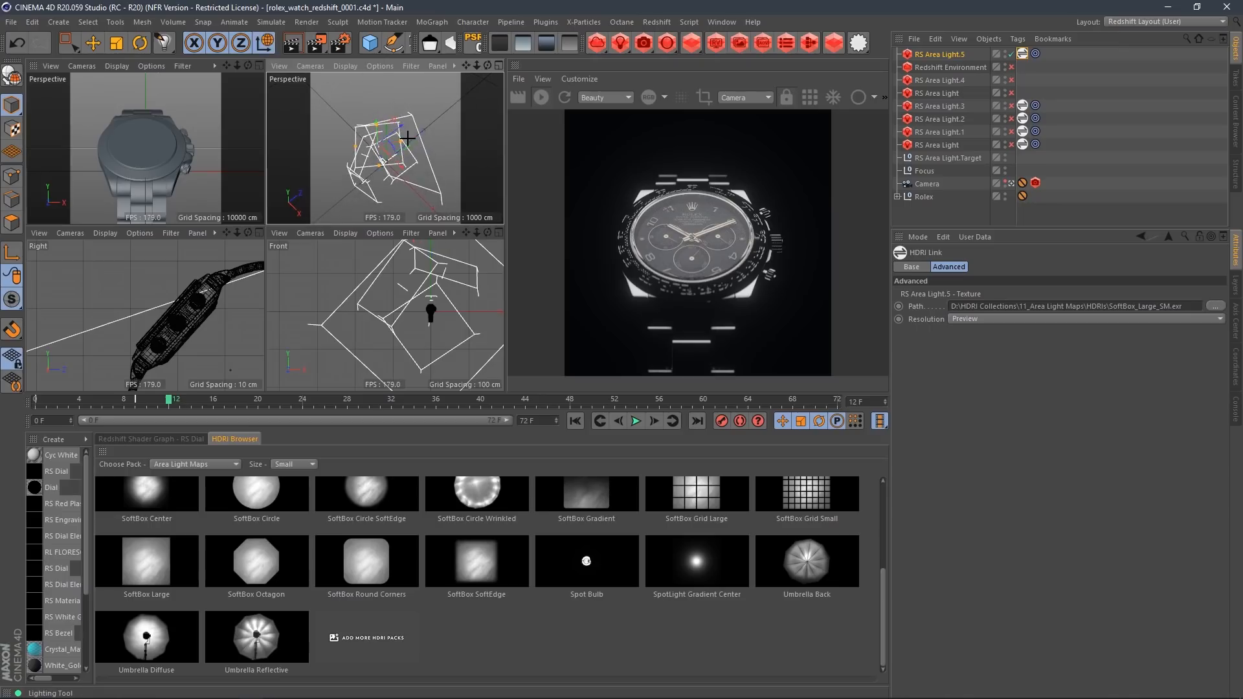
pyautogui.press('e')
pyautogui.moveTo(411, 151); pyautogui.dragTo(433, 159)
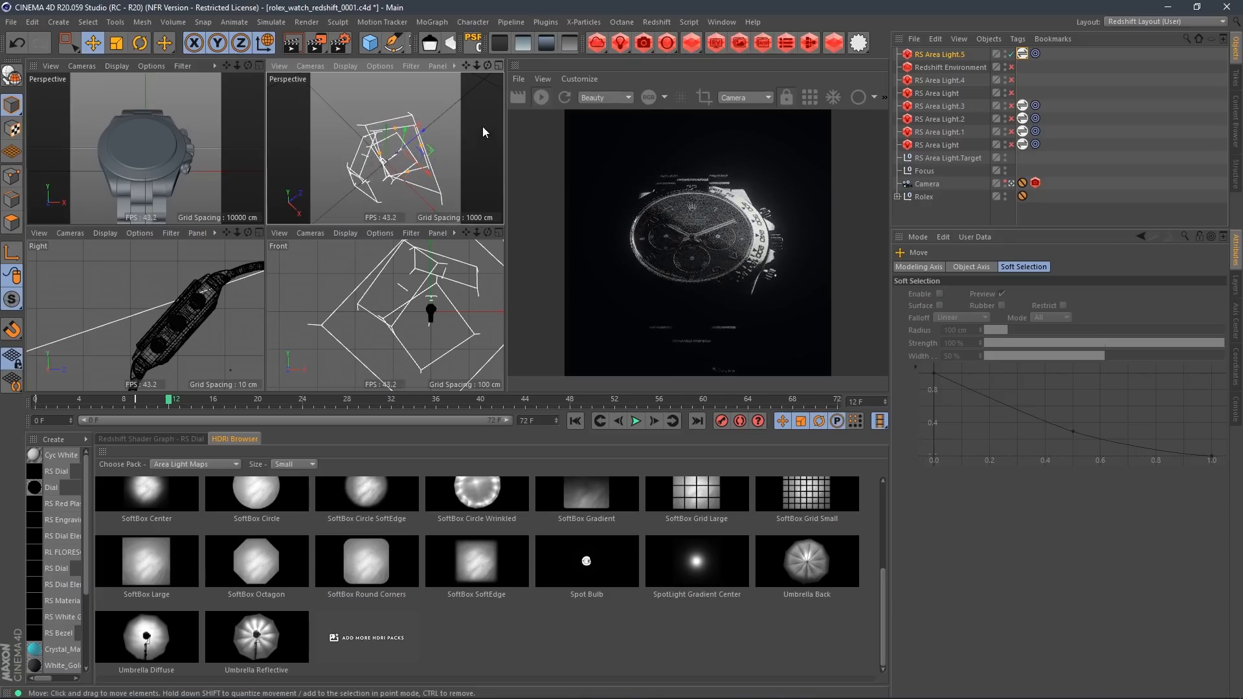
pyautogui.press('r')
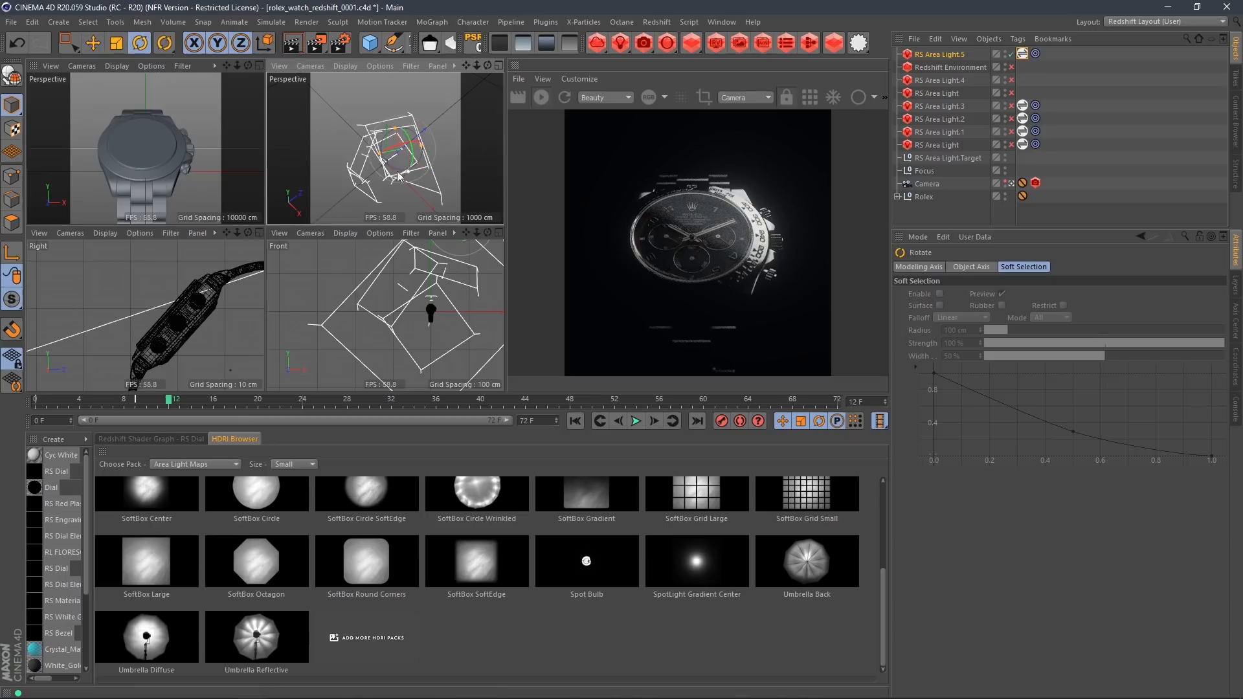
pyautogui.middleClick(400, 171)
pyautogui.keyDown('alt'); pyautogui.moveTo(388, 172); pyautogui.dragTo(320, 197); pyautogui.keyUp('alt')
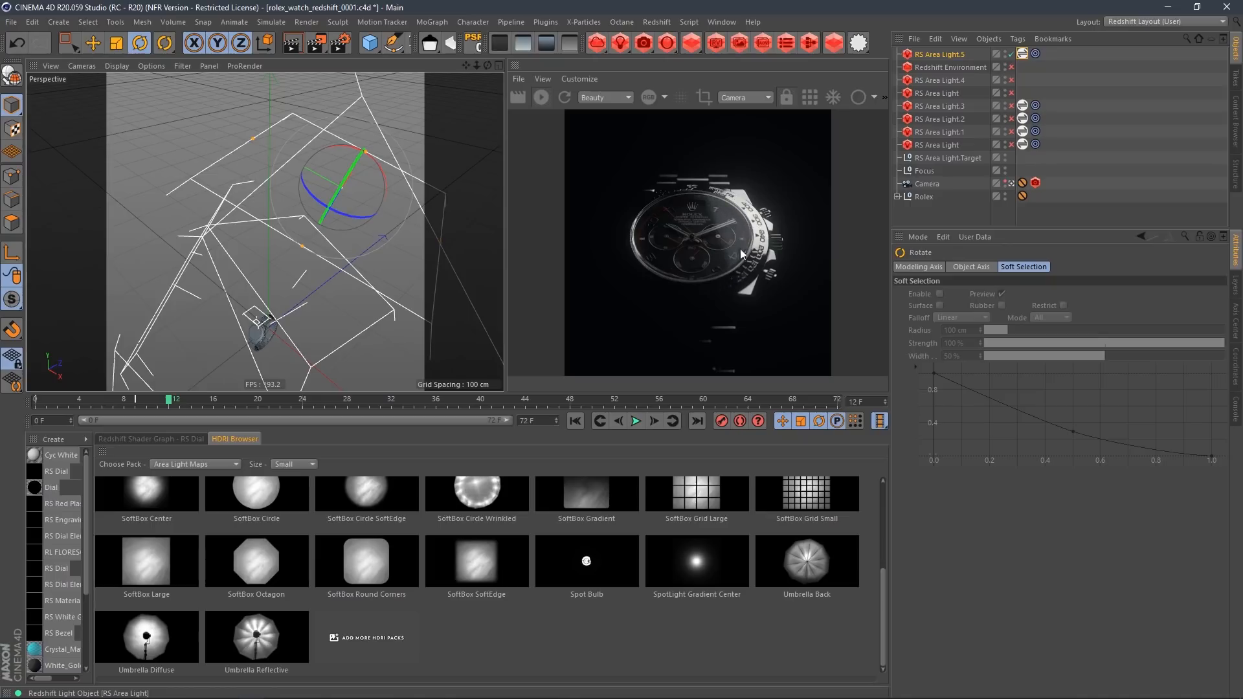
# Set the diffuse ray contribution scale of RS Area Light.5 to 0
pyautogui.click(940, 54)
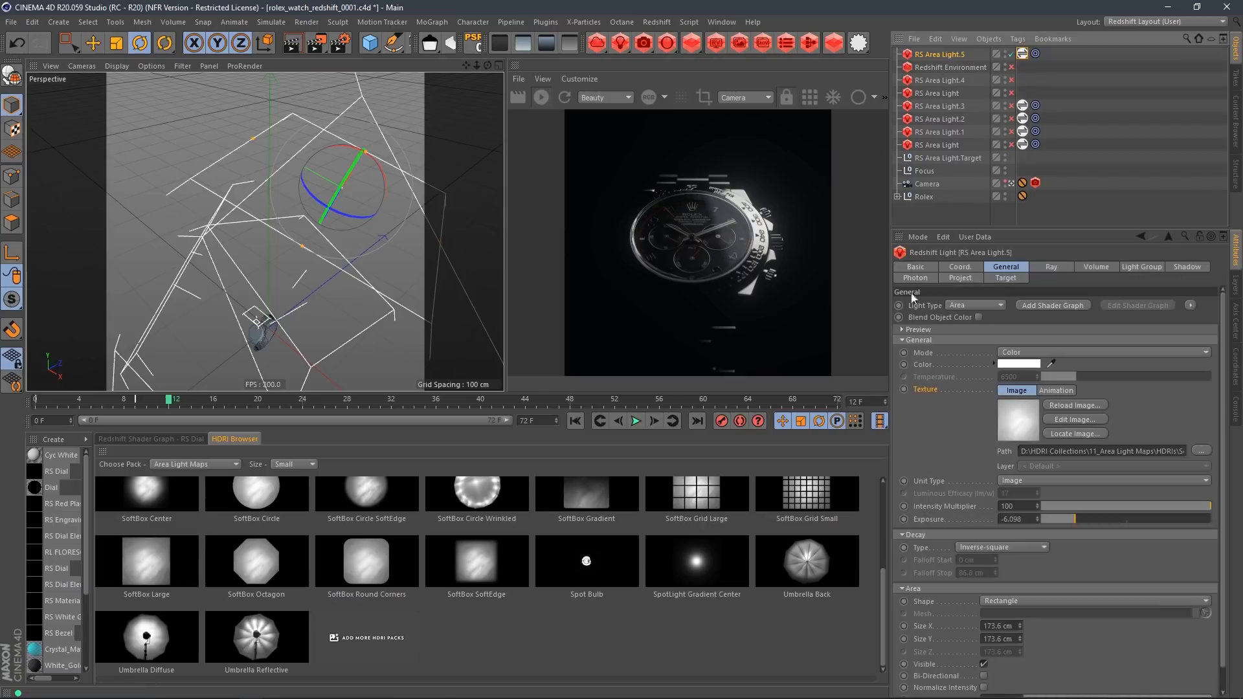
pyautogui.click(1056, 267)
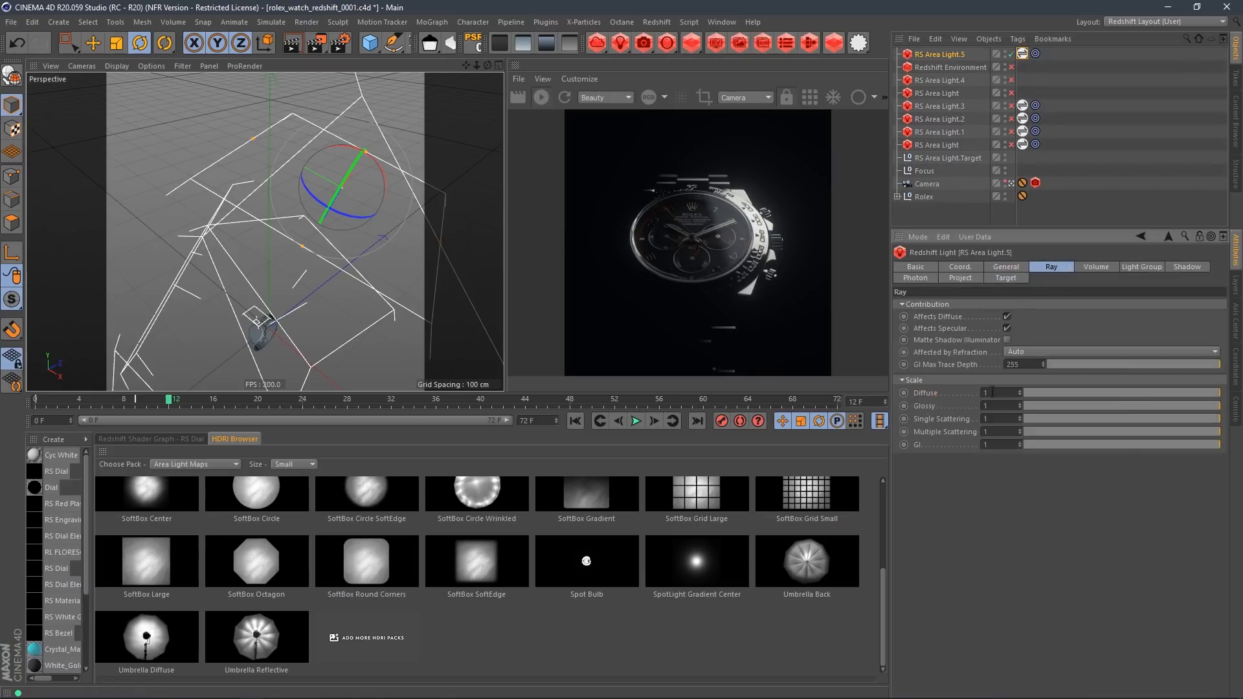
pyautogui.write('0')
pyautogui.press('Return')
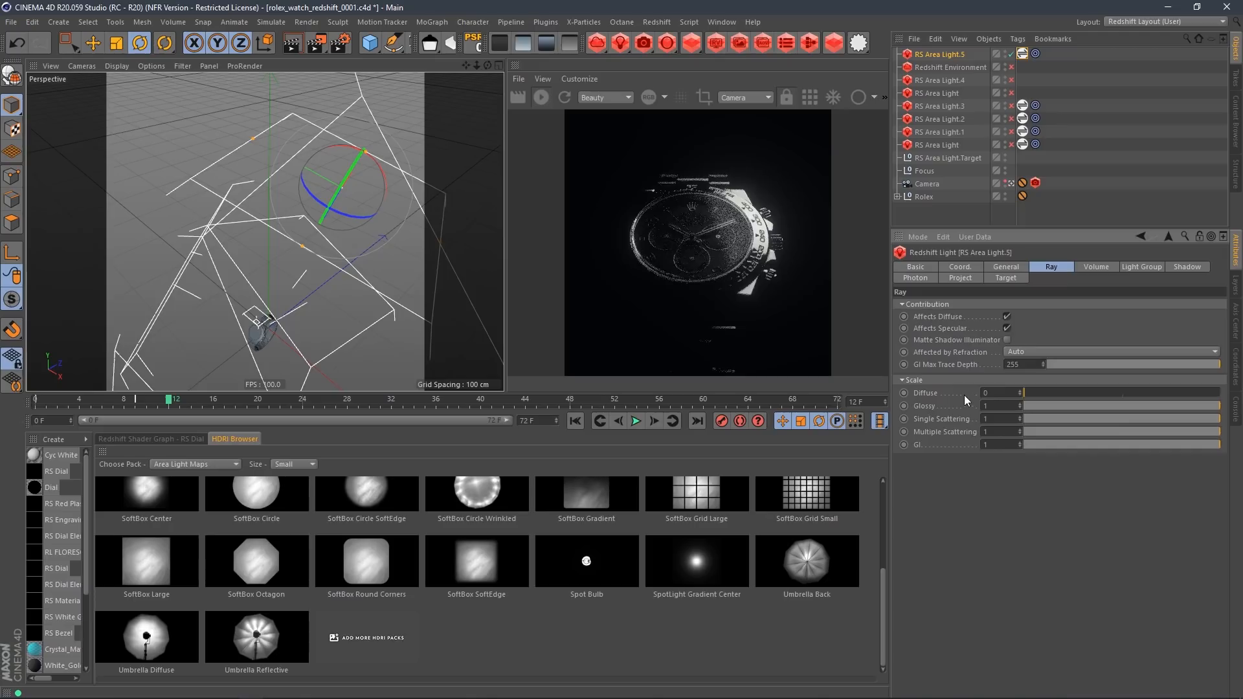
# Set RS Area Light.5's project mode to Include and pick the CRISTAL object as the only object it lights
pyautogui.middleClick(296, 288)
pyautogui.middleClick(190, 147)
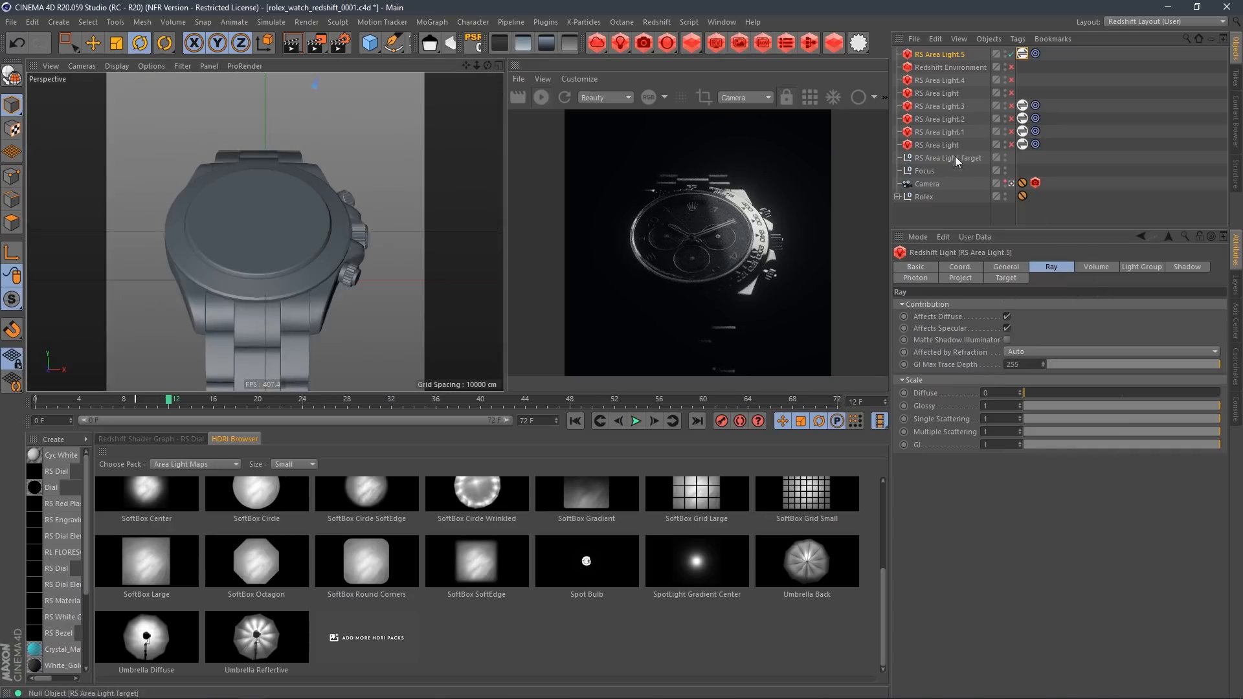
pyautogui.click(961, 278)
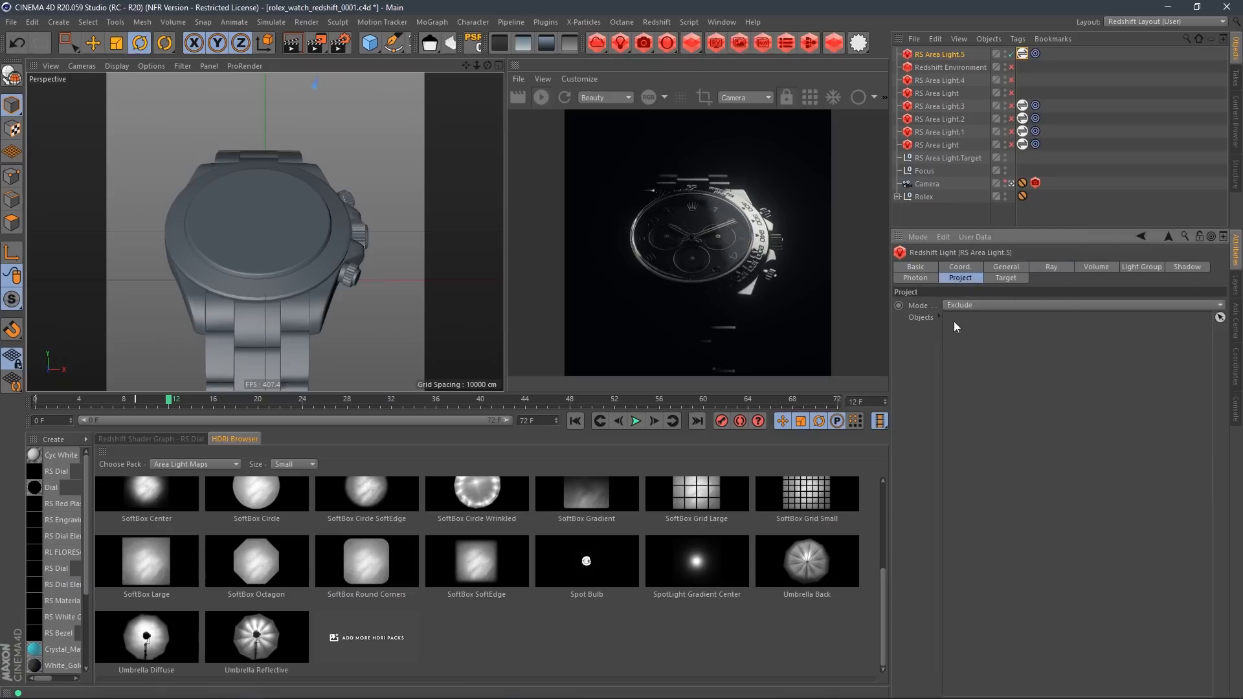
pyautogui.click(1000, 305)
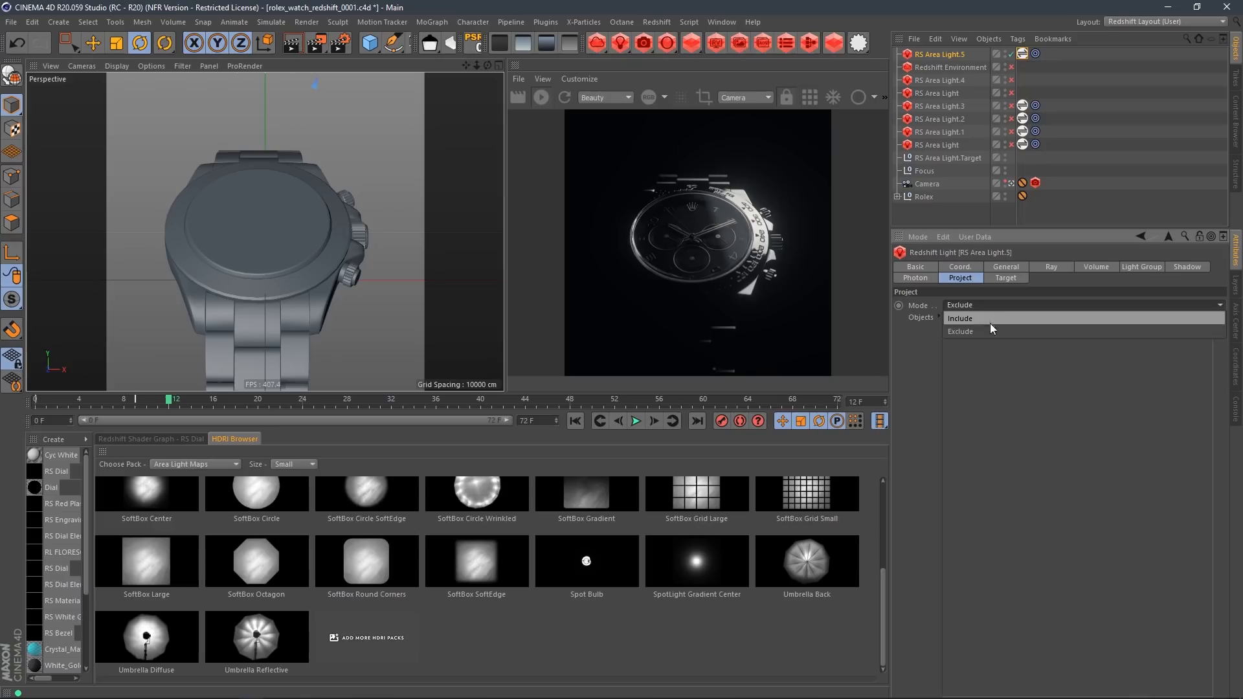
pyautogui.click(989, 323)
pyautogui.click(1220, 317)
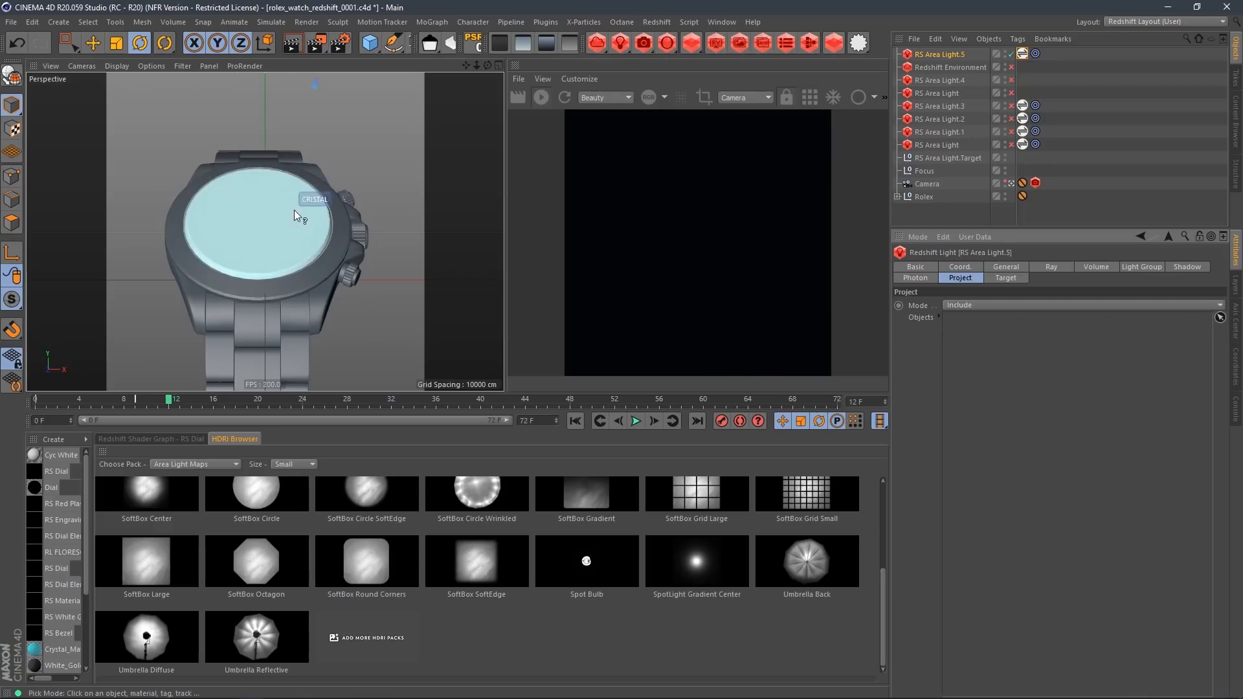
pyautogui.click(321, 202)
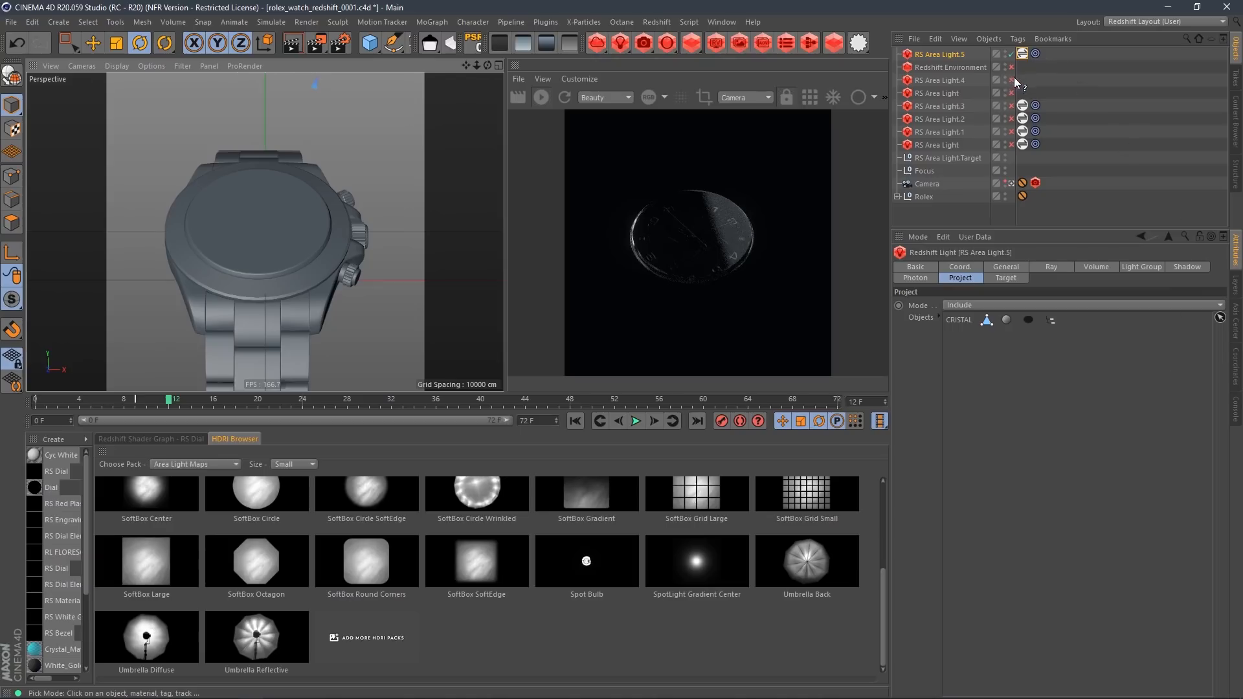
pyautogui.click(93, 42)
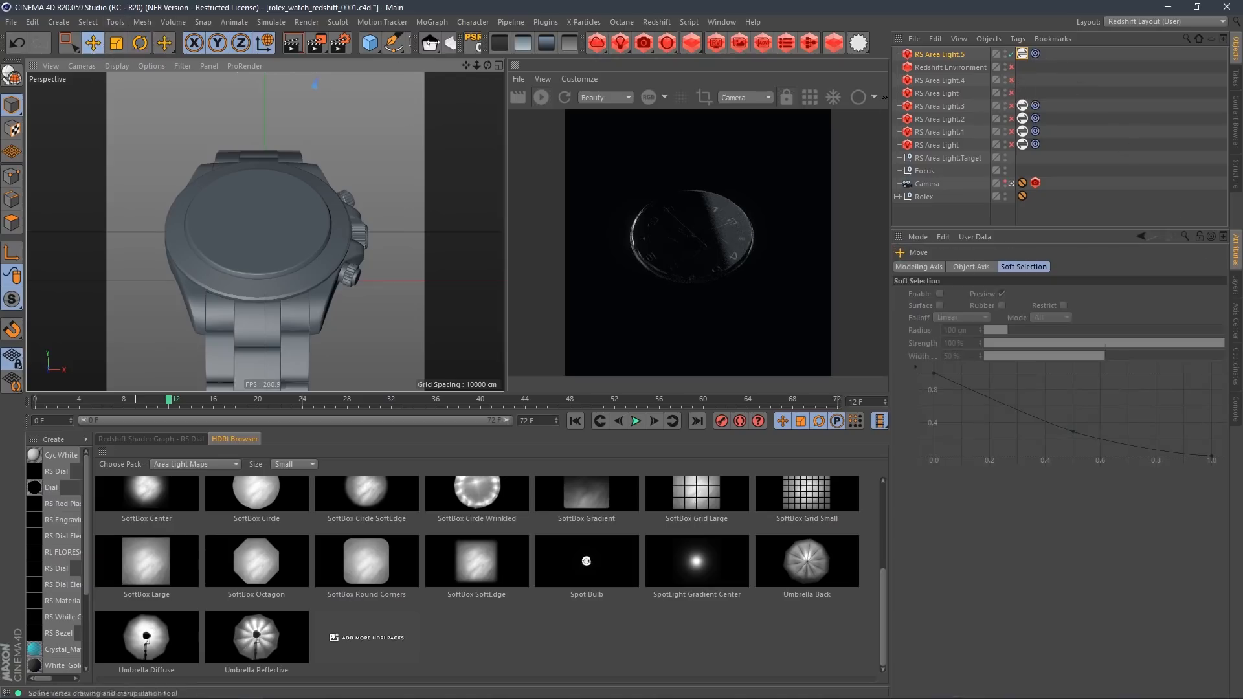
# Re-enable the environment and all other area lights, except RS Area Light.4, which is switched off
pyautogui.moveTo(1011, 145); pyautogui.dragTo(1011, 68)
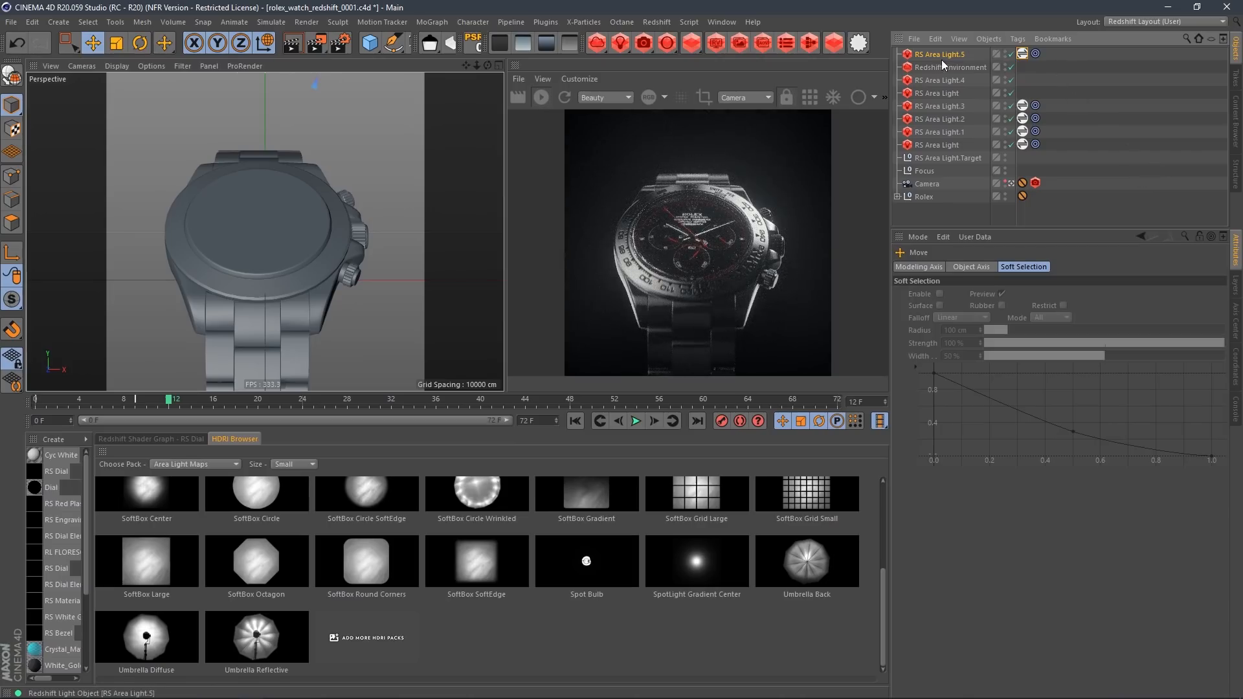
pyautogui.click(946, 80)
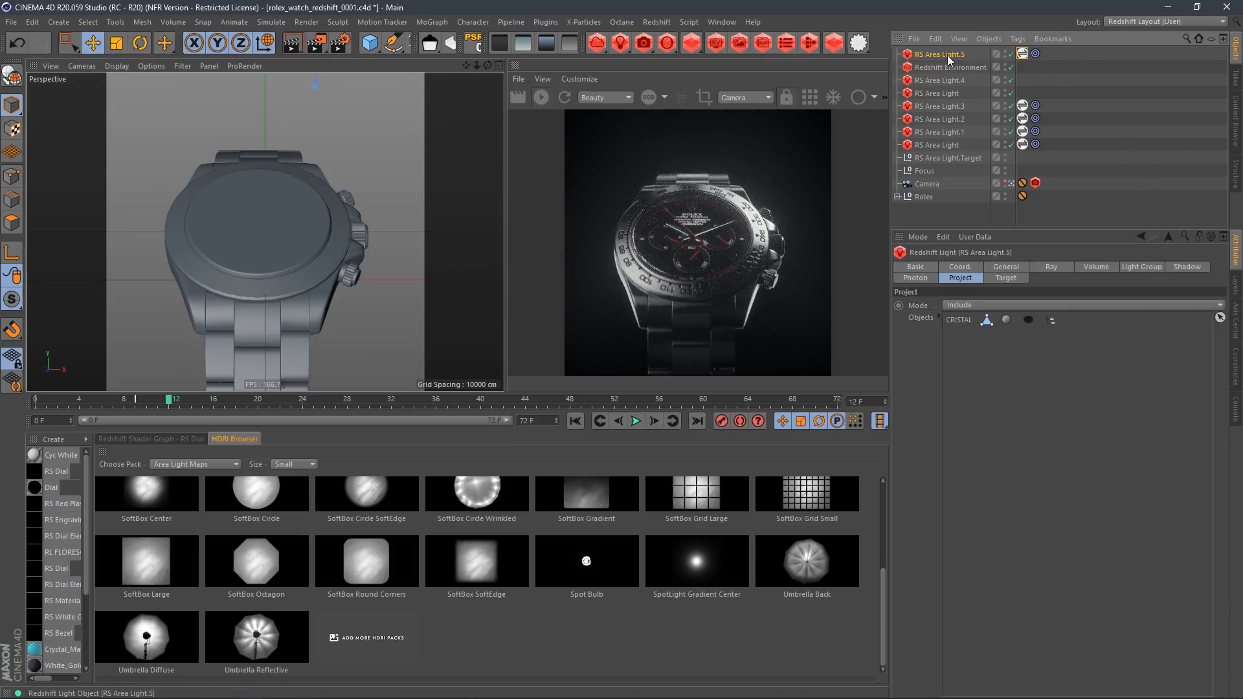
pyautogui.click(1011, 80)
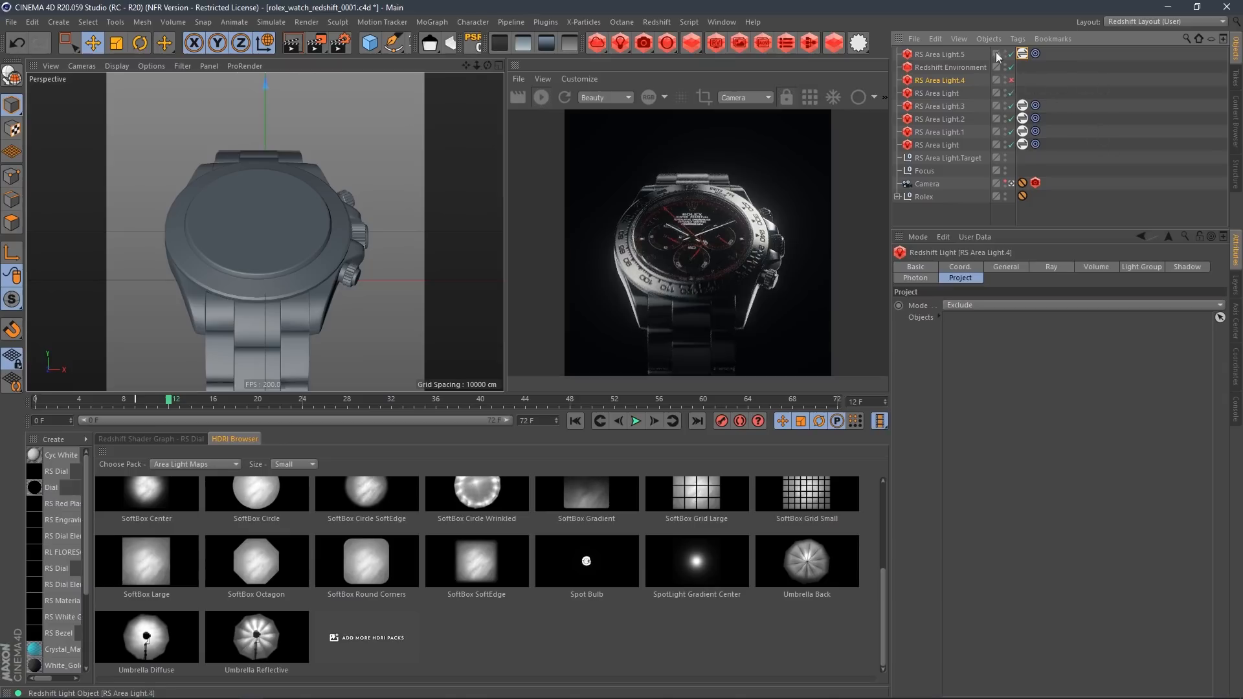
# Compare the render with RS Area Light.5 off and on, and raise its exposure to -0.871
pyautogui.click(944, 56)
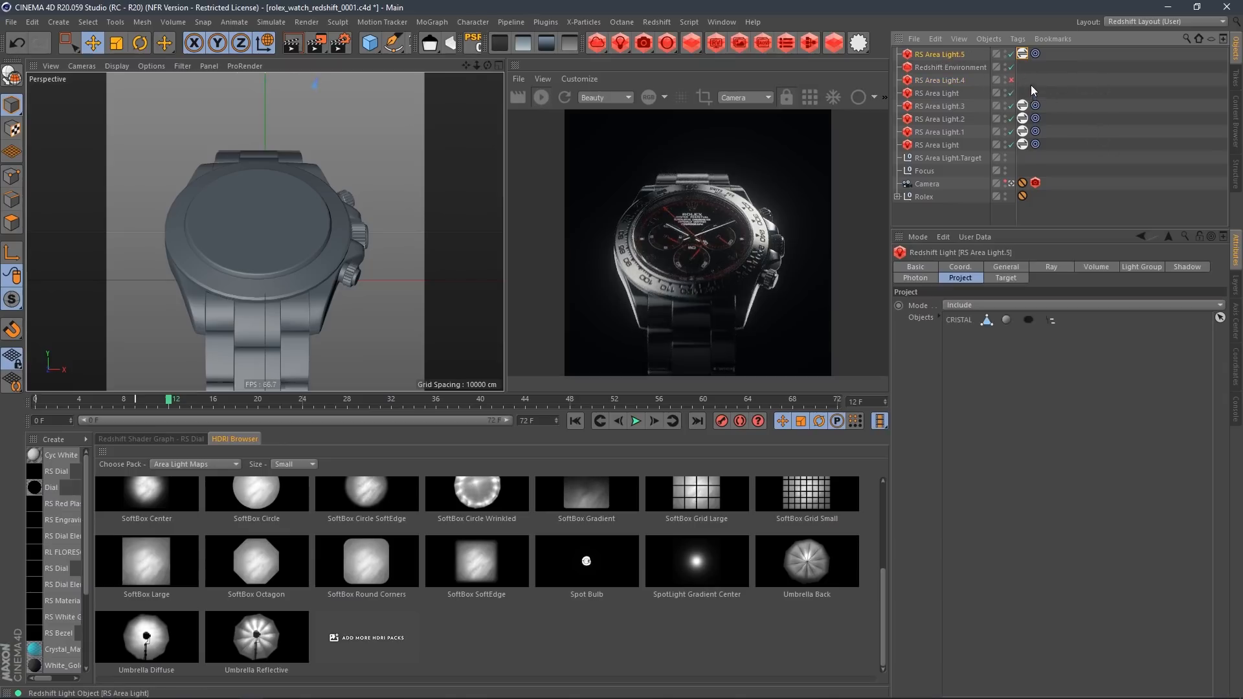
pyautogui.click(1011, 55)
pyautogui.click(1012, 56)
pyautogui.click(1006, 267)
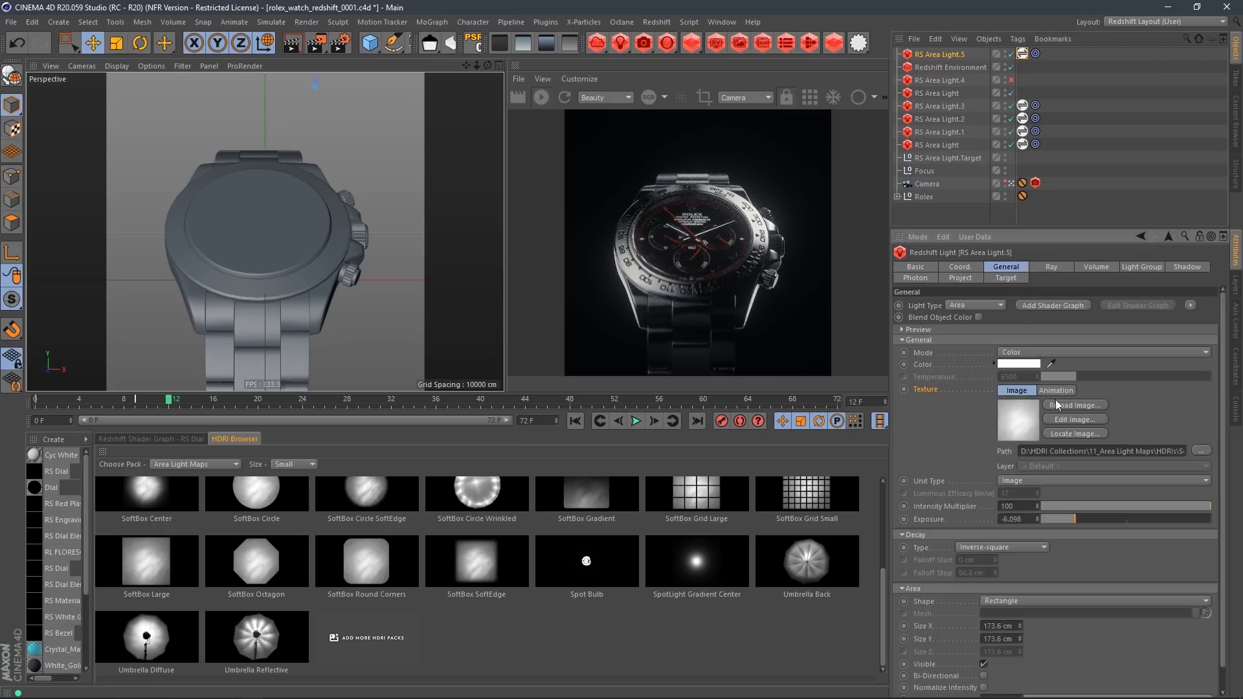
pyautogui.click(1120, 519)
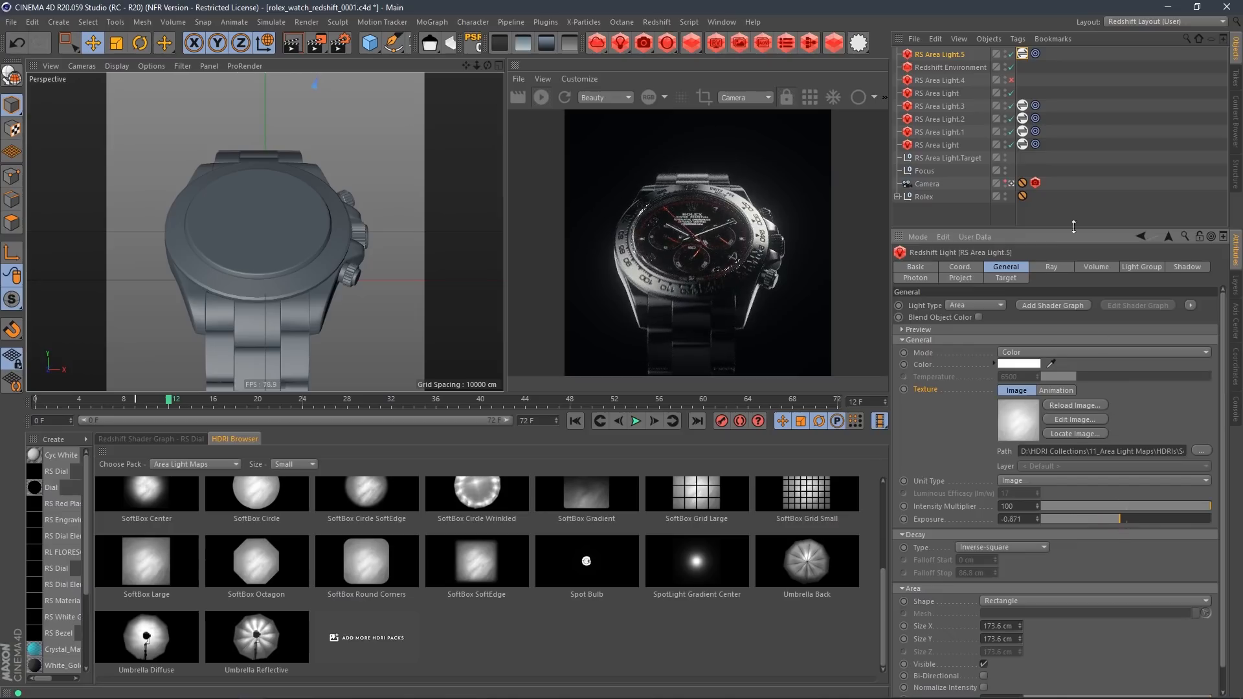
# Check where the crystal object sits in the Rolex hierarchy
pyautogui.click(320, 222)
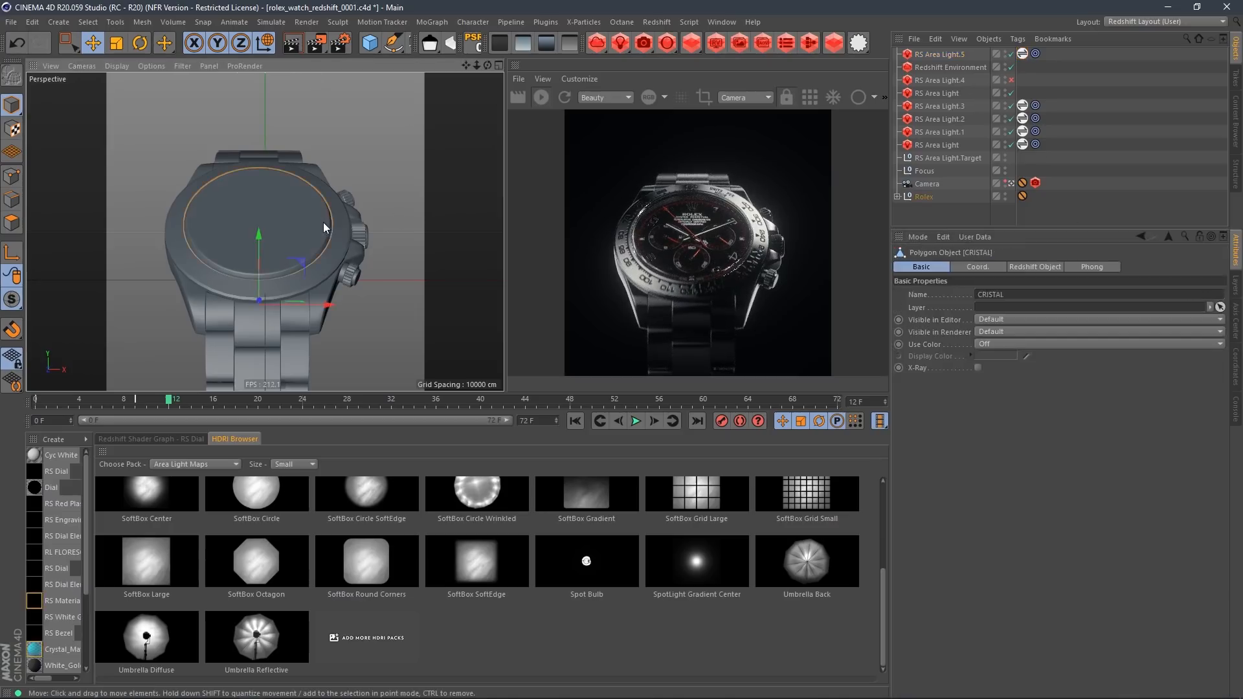
pyautogui.click(898, 196)
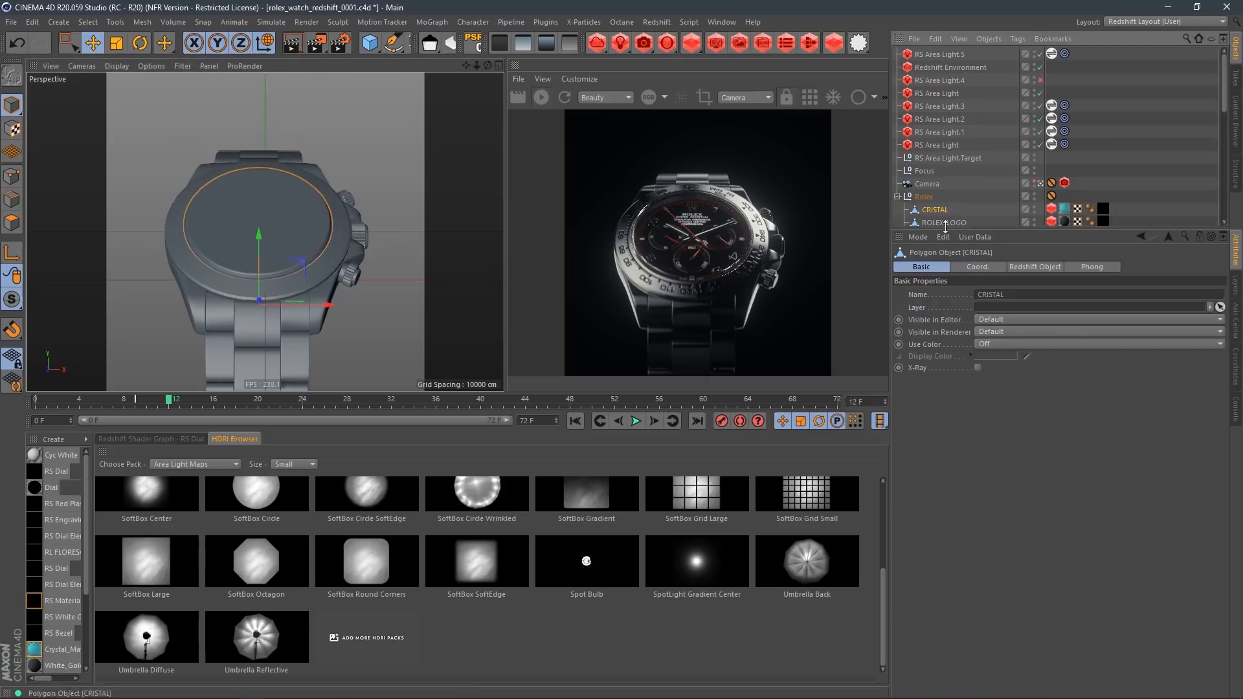
pyautogui.click(898, 196)
# Remove CRISTAL from RS Area Light.5's project object list, keeping the mode on Include
pyautogui.click(945, 55)
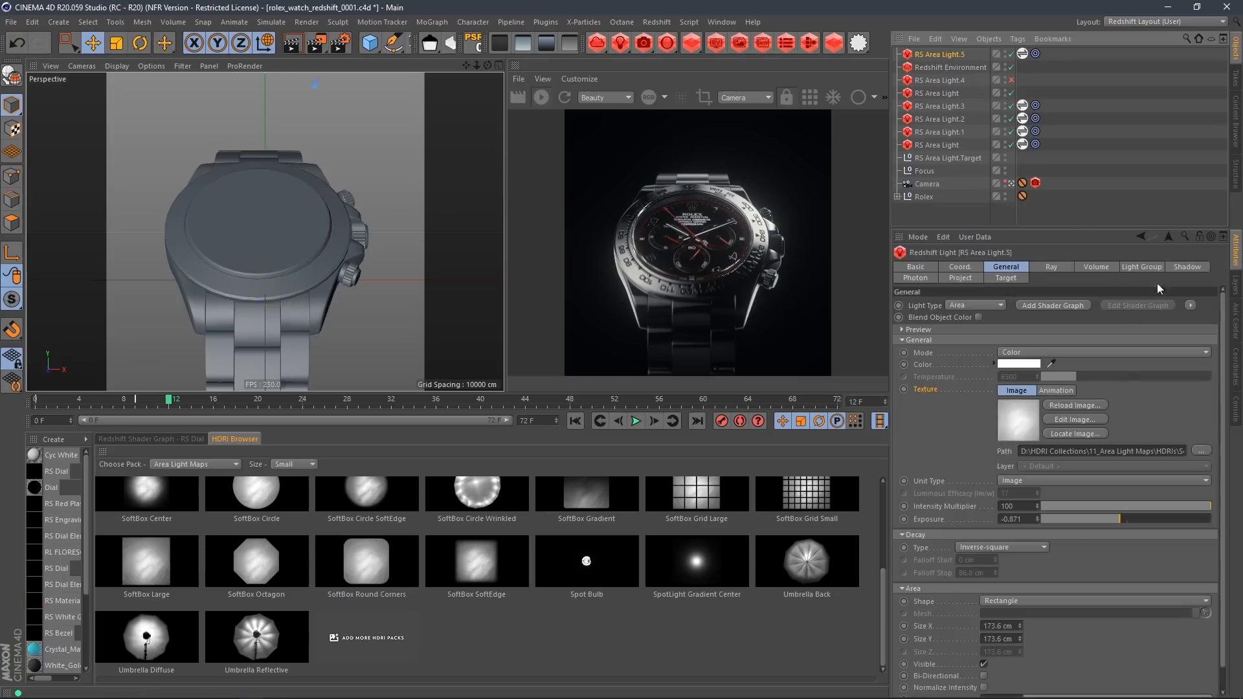
pyautogui.click(962, 279)
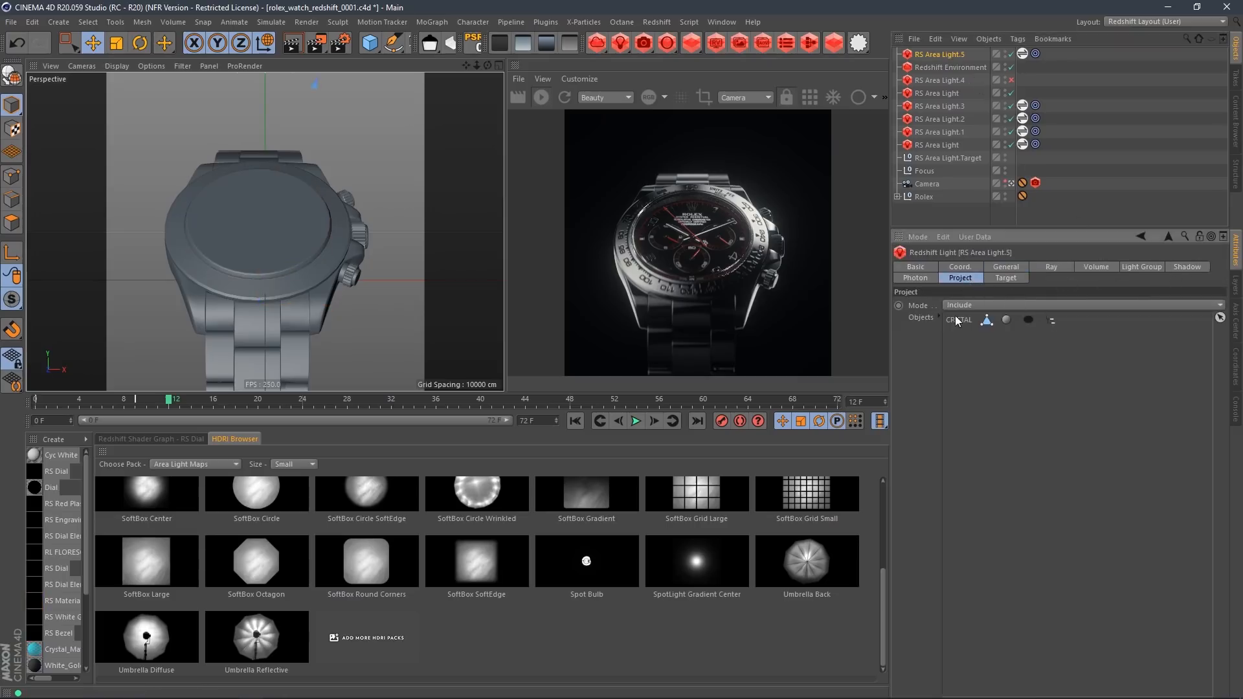
pyautogui.click(989, 305)
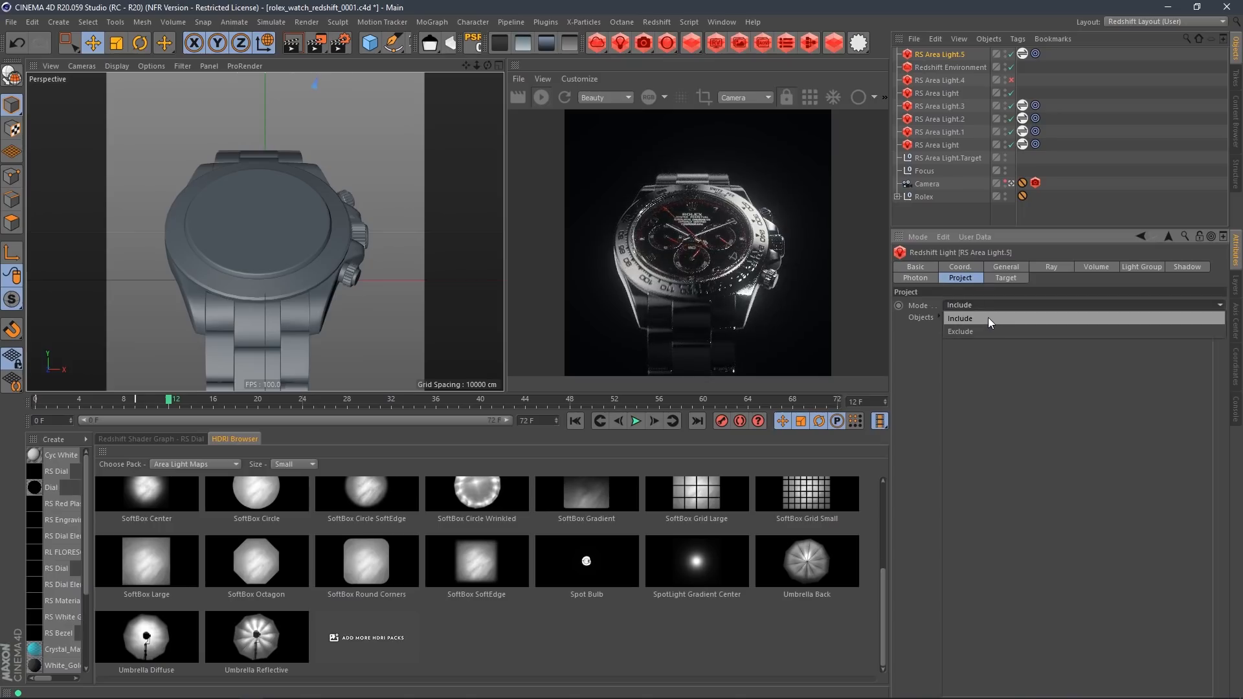
pyautogui.click(990, 332)
pyautogui.click(991, 309)
pyautogui.click(991, 306)
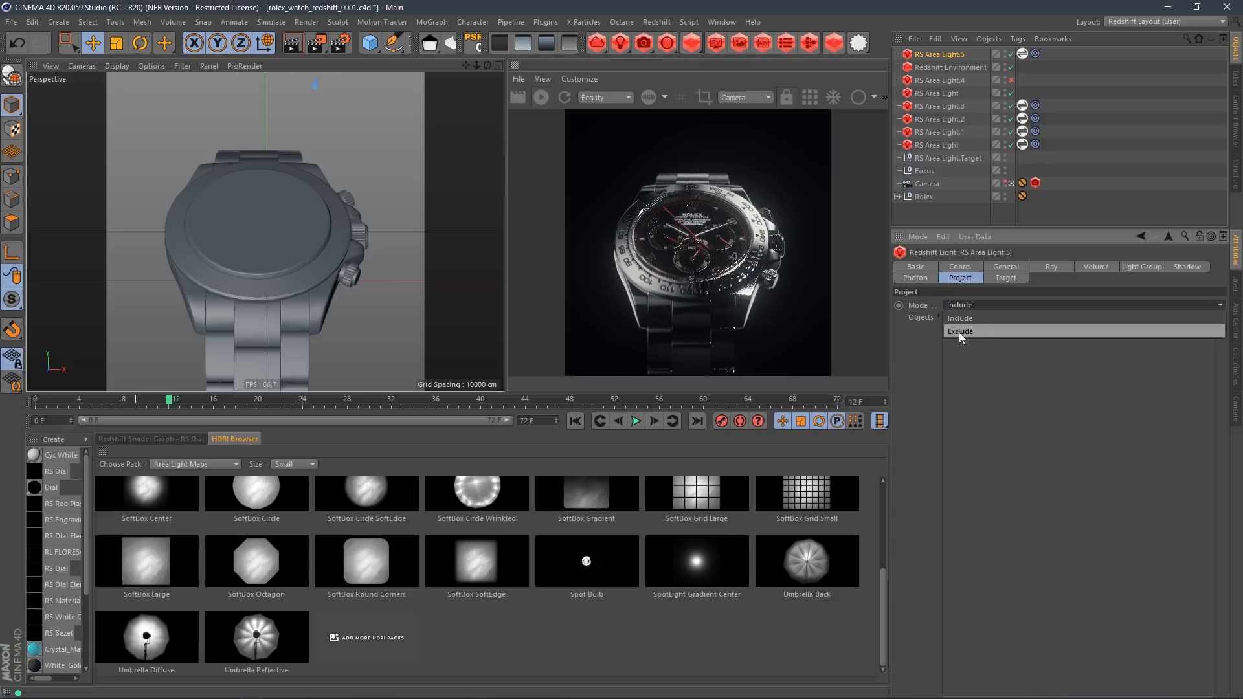
pyautogui.rightClick(961, 323)
pyautogui.click(1001, 358)
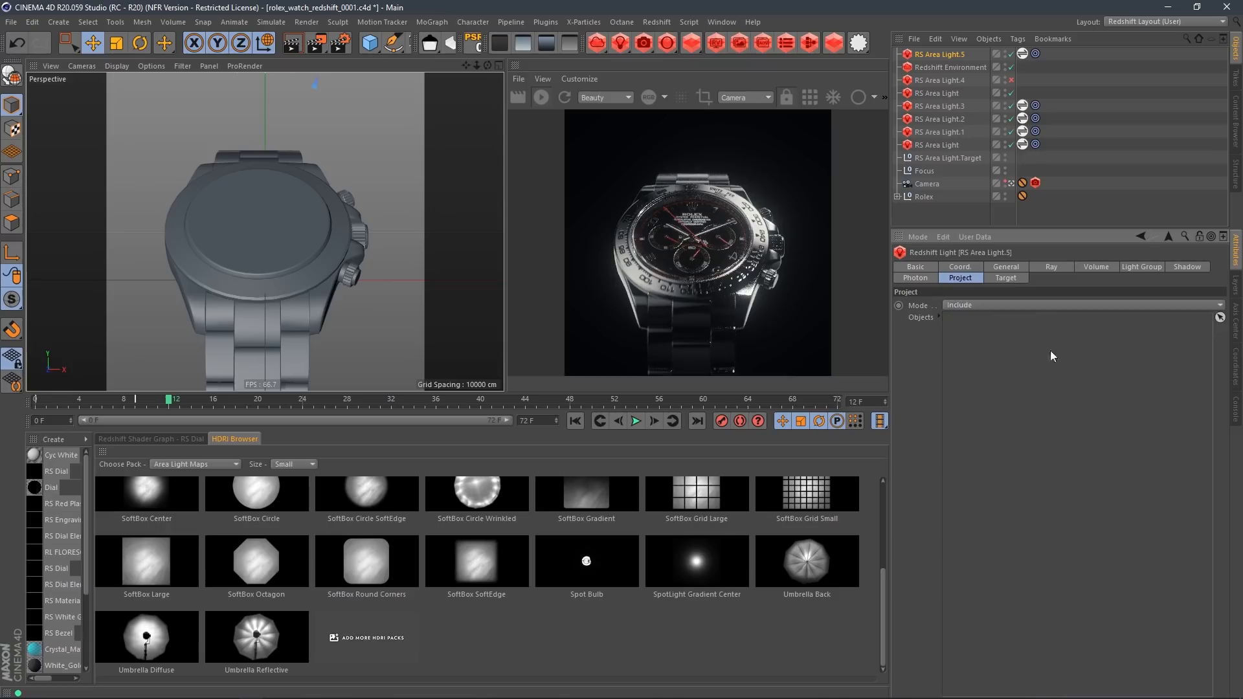
# Add BEZEL to RS Area Light.5's included project objects and isolate that light by switching off the other area lights
pyautogui.click(1220, 318)
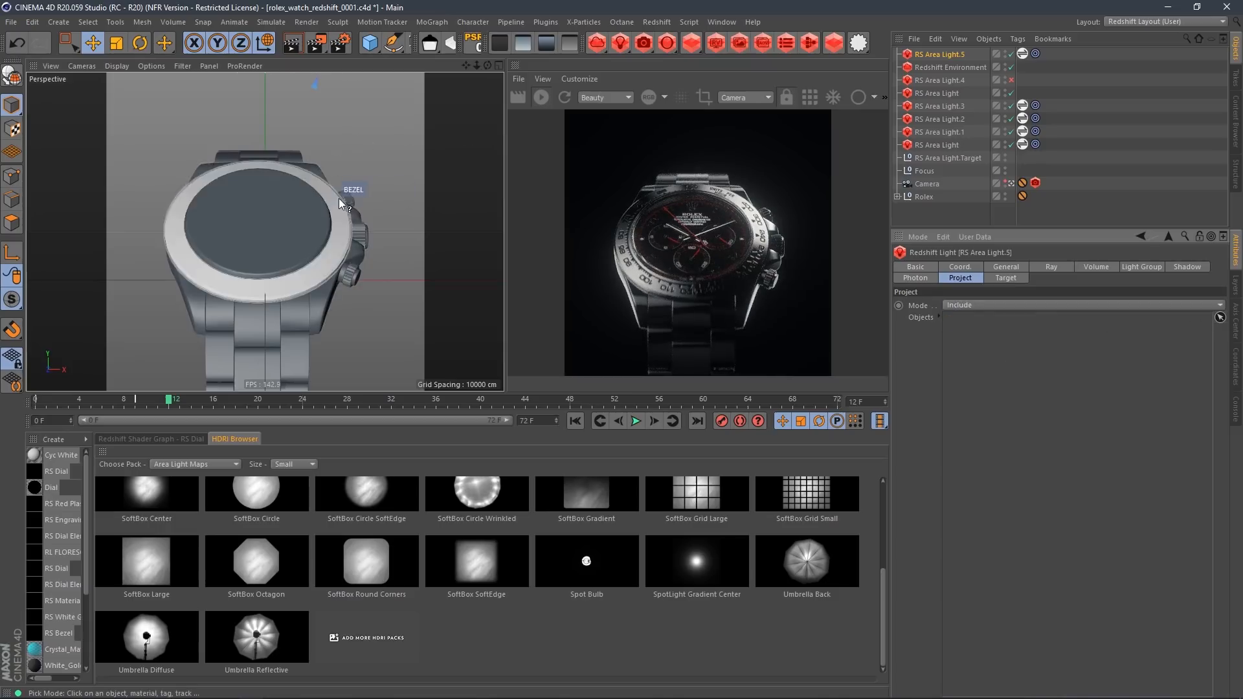
pyautogui.click(348, 217)
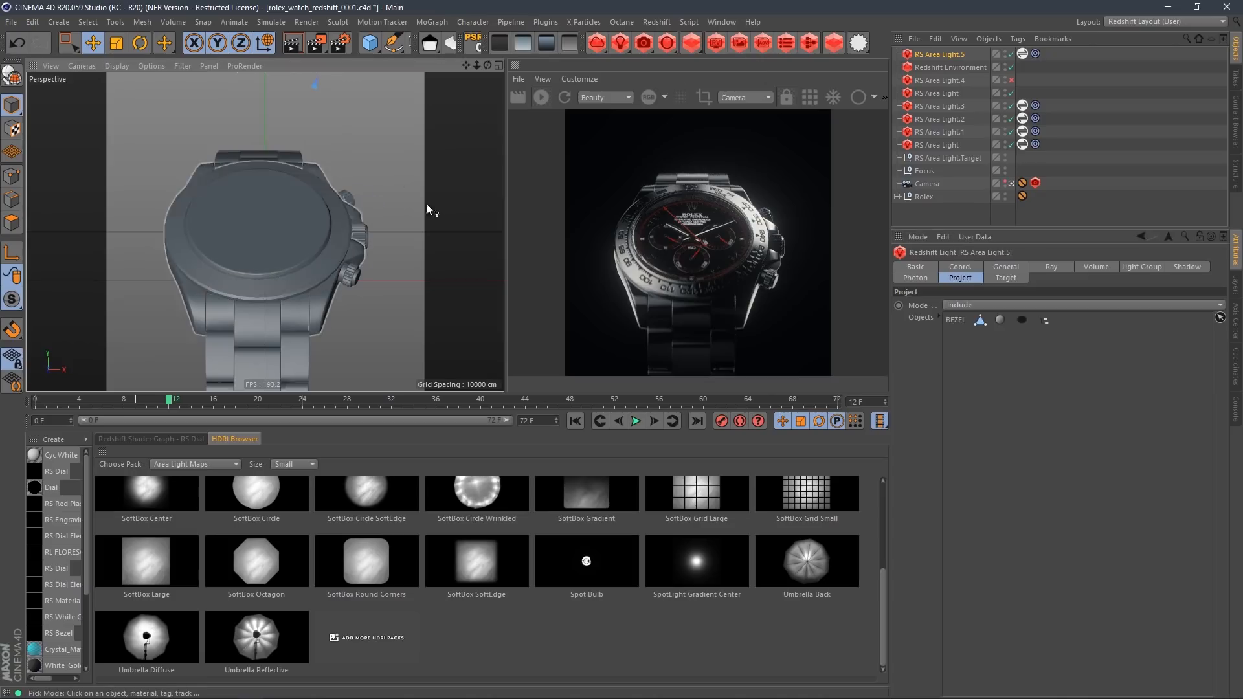
pyautogui.moveTo(1011, 145); pyautogui.dragTo(1011, 106)
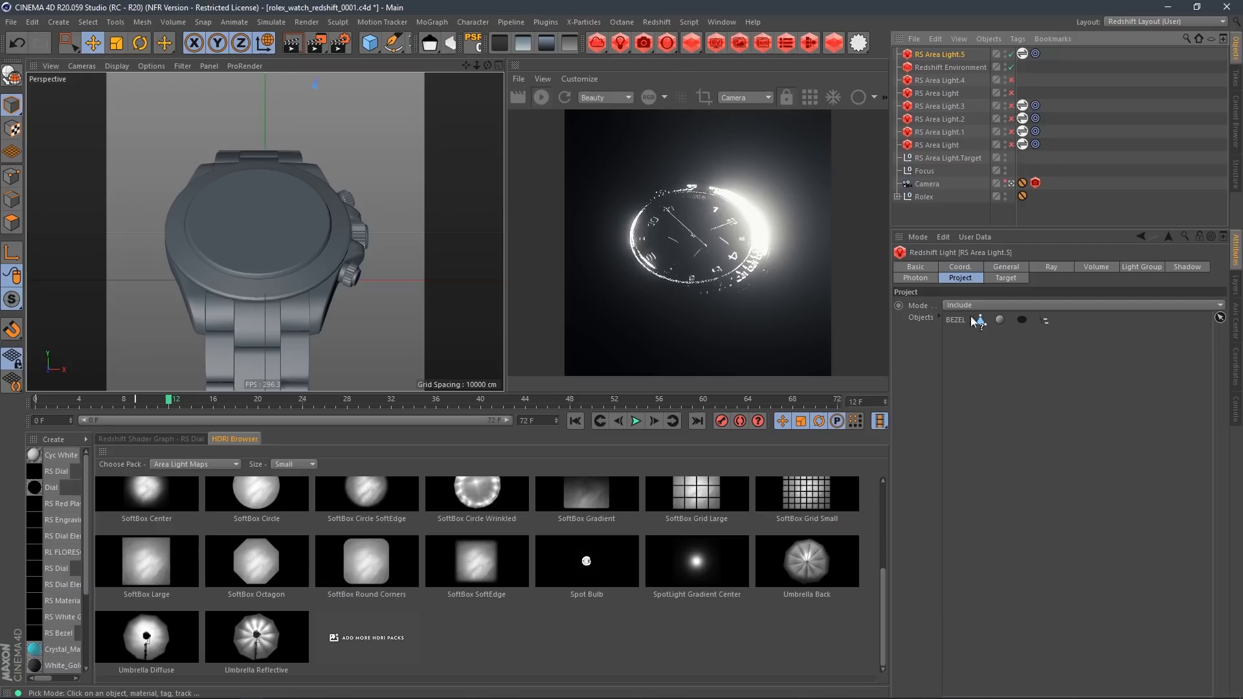
# Add CRISTAL to RS Area Light.5's included project objects and remove BEZEL from the list
pyautogui.click(1220, 318)
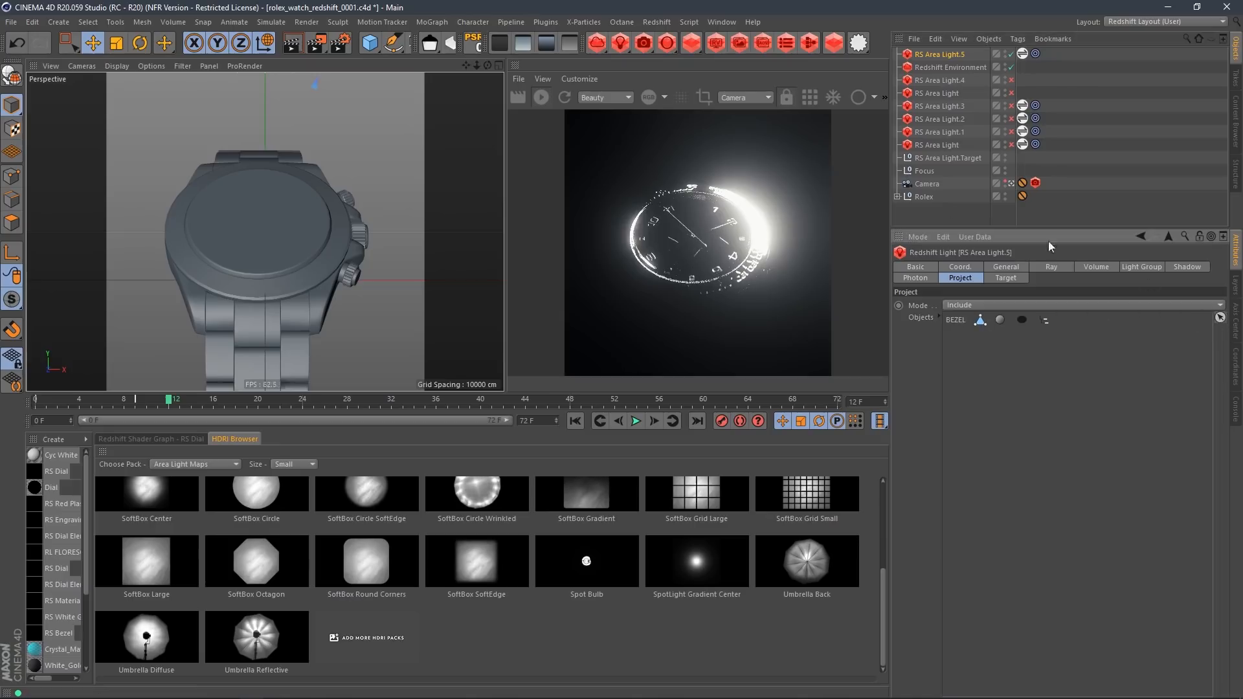
pyautogui.click(1221, 318)
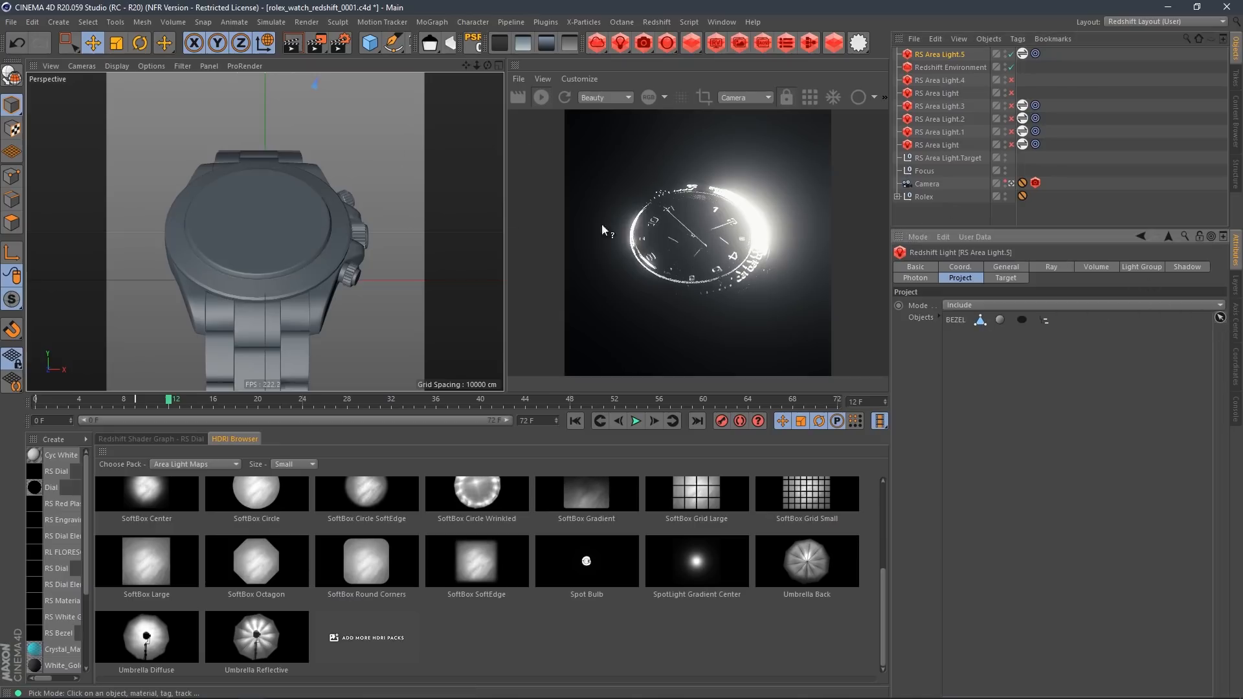
pyautogui.click(259, 223)
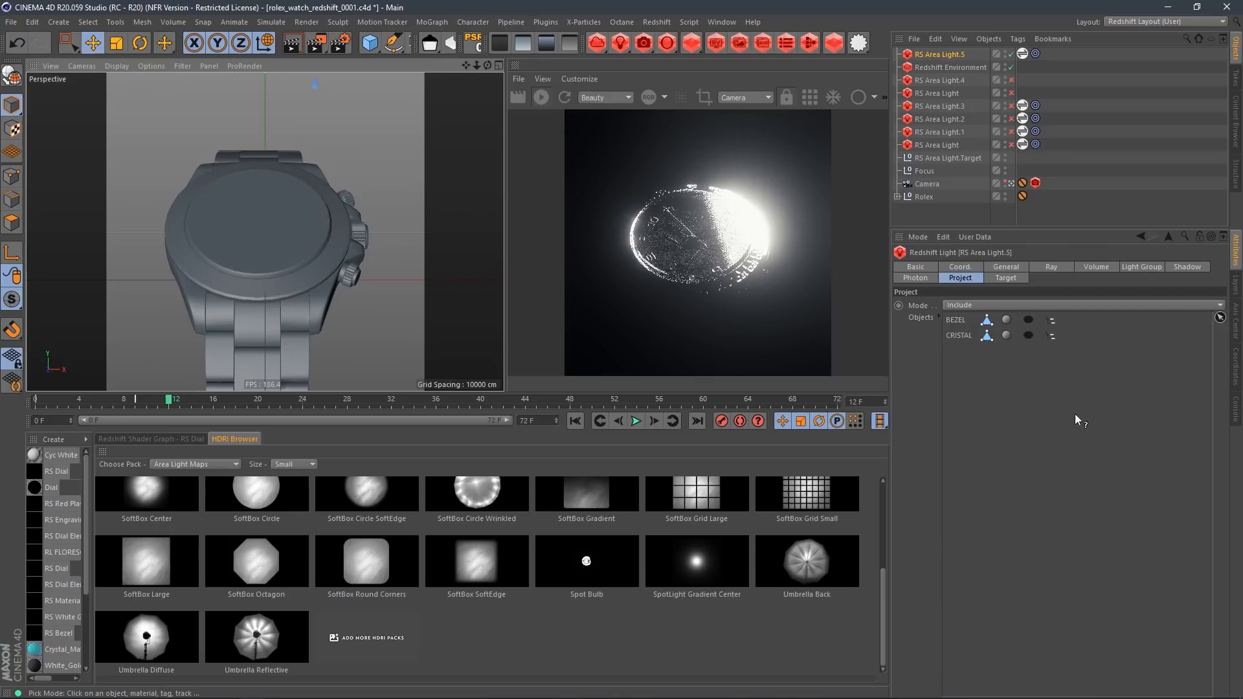
pyautogui.rightClick(957, 320)
pyautogui.click(989, 360)
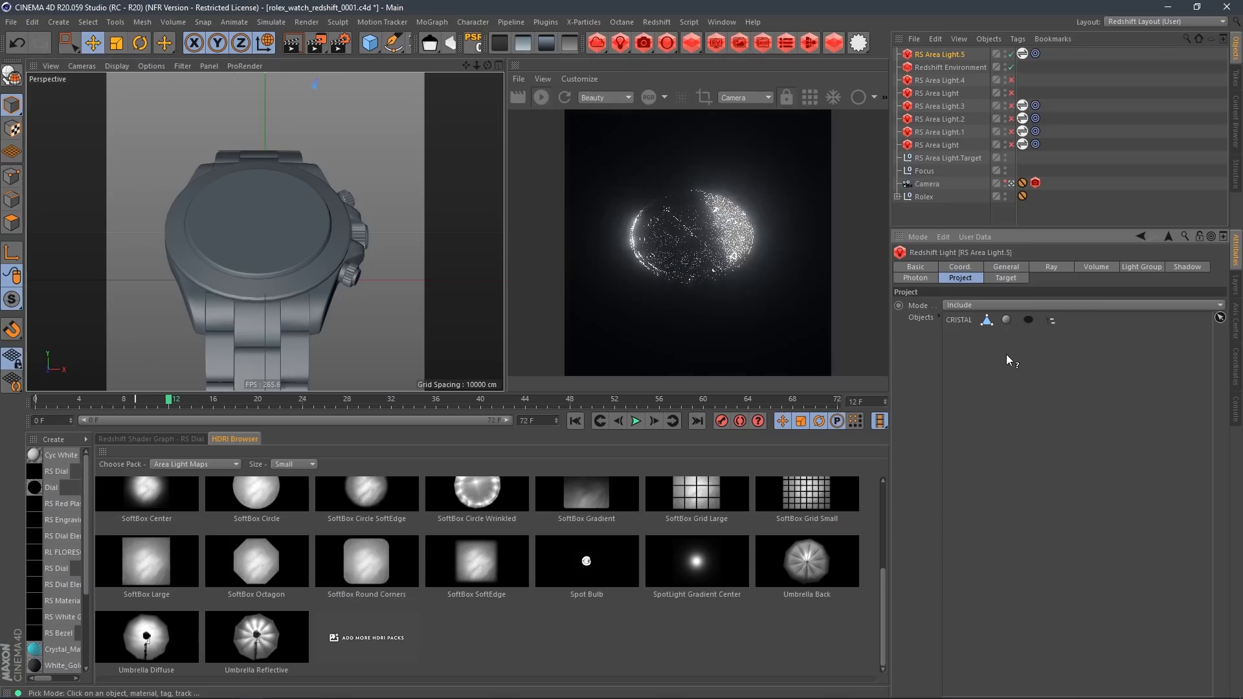
# Switch all the other area lights back on, including RS Area Light.4
pyautogui.click(1012, 94)
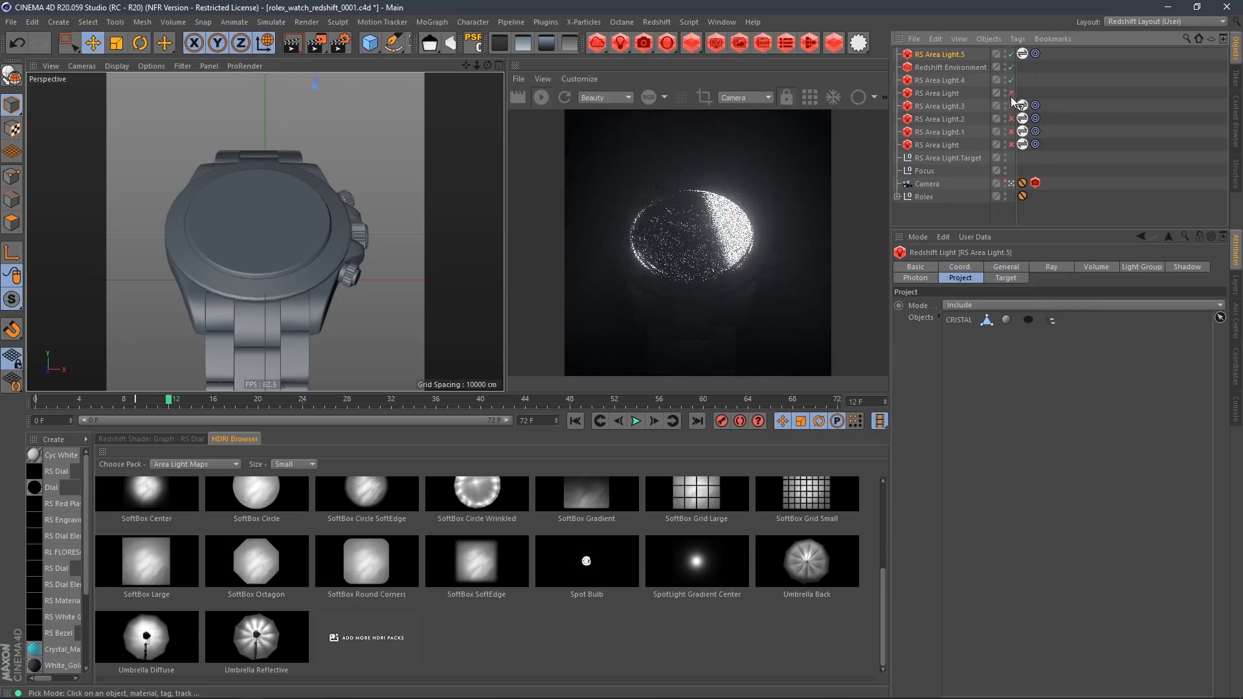
pyautogui.click(1012, 93)
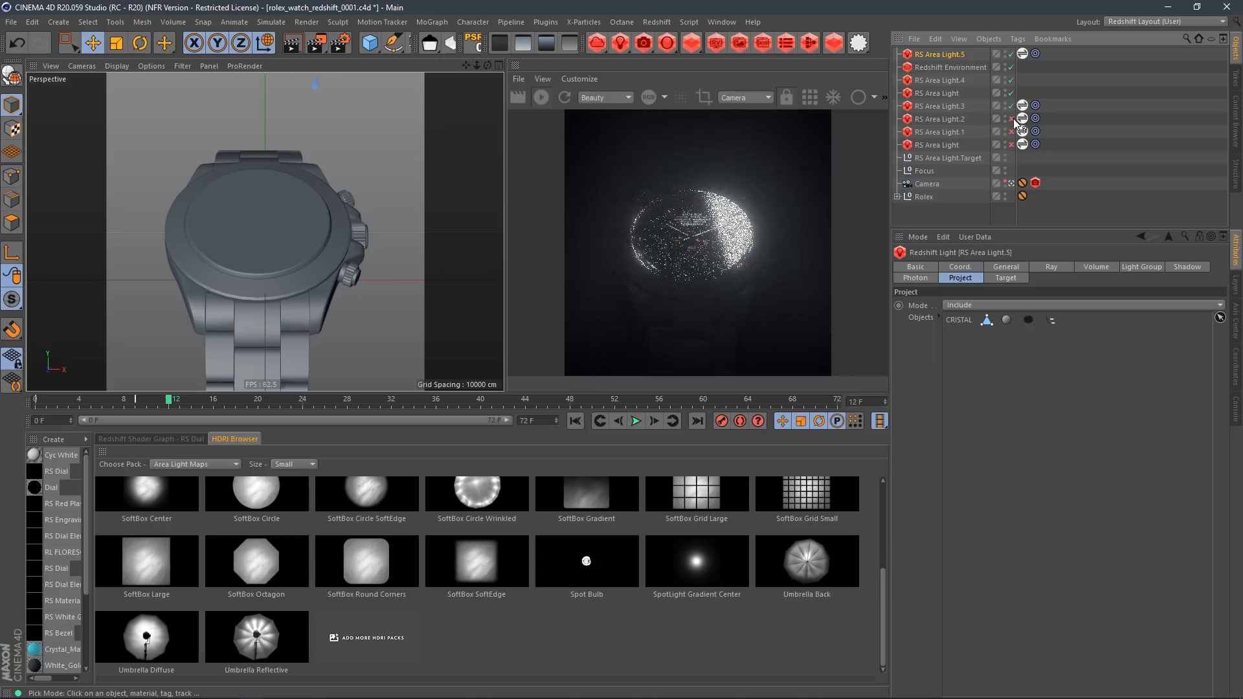
pyautogui.click(1012, 119)
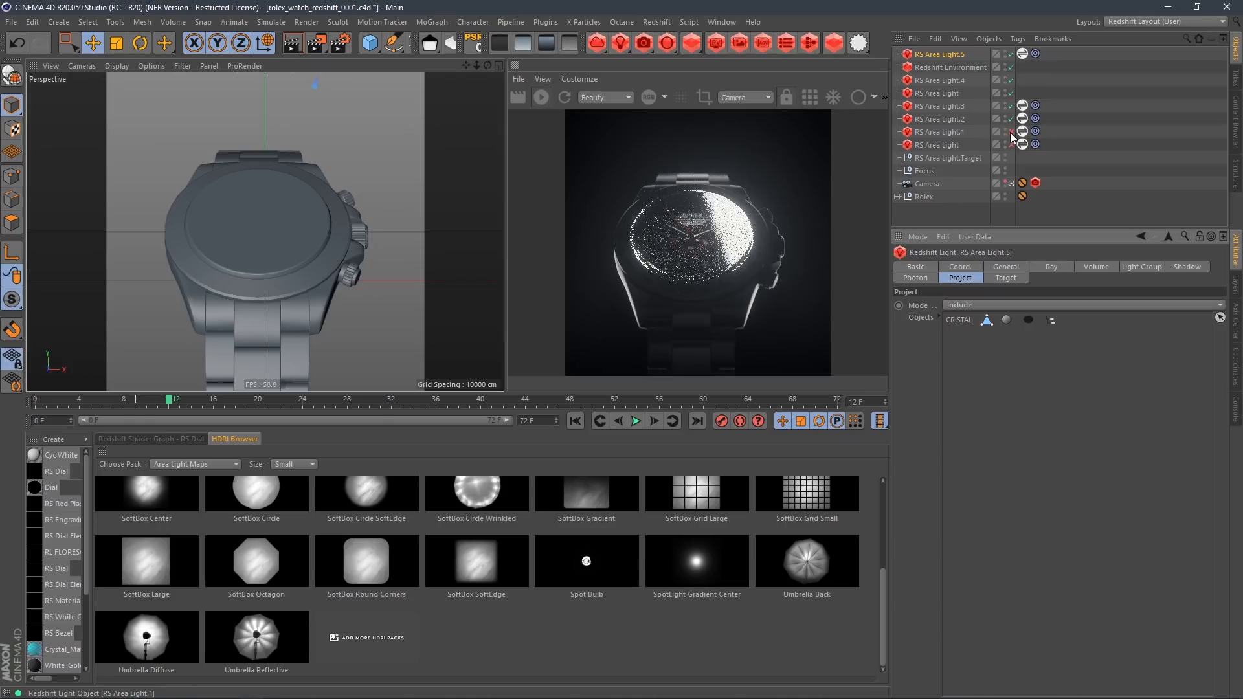
pyautogui.click(1012, 132)
pyautogui.click(1012, 145)
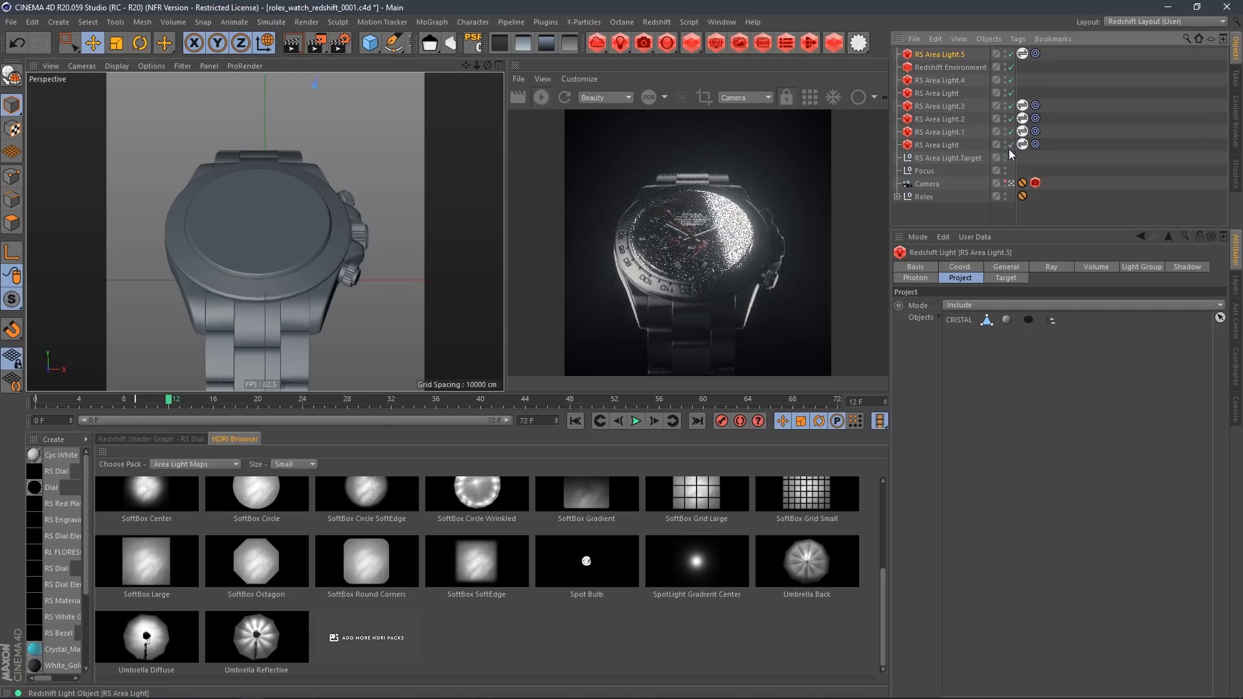
# Move RS Area Light.5 along its own axis much closer to the watch, using object coordinates in the second perspective view
pyautogui.click(961, 147)
pyautogui.middleClick(409, 148)
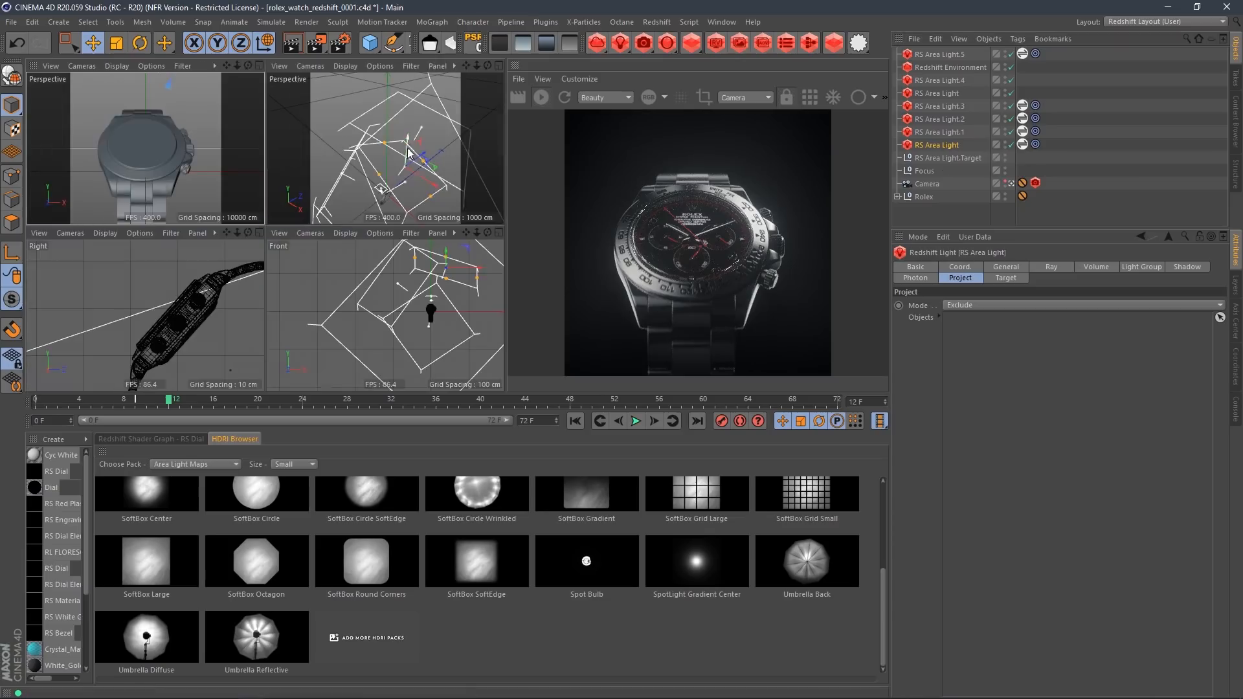
pyautogui.scroll(-5, 415, 171)
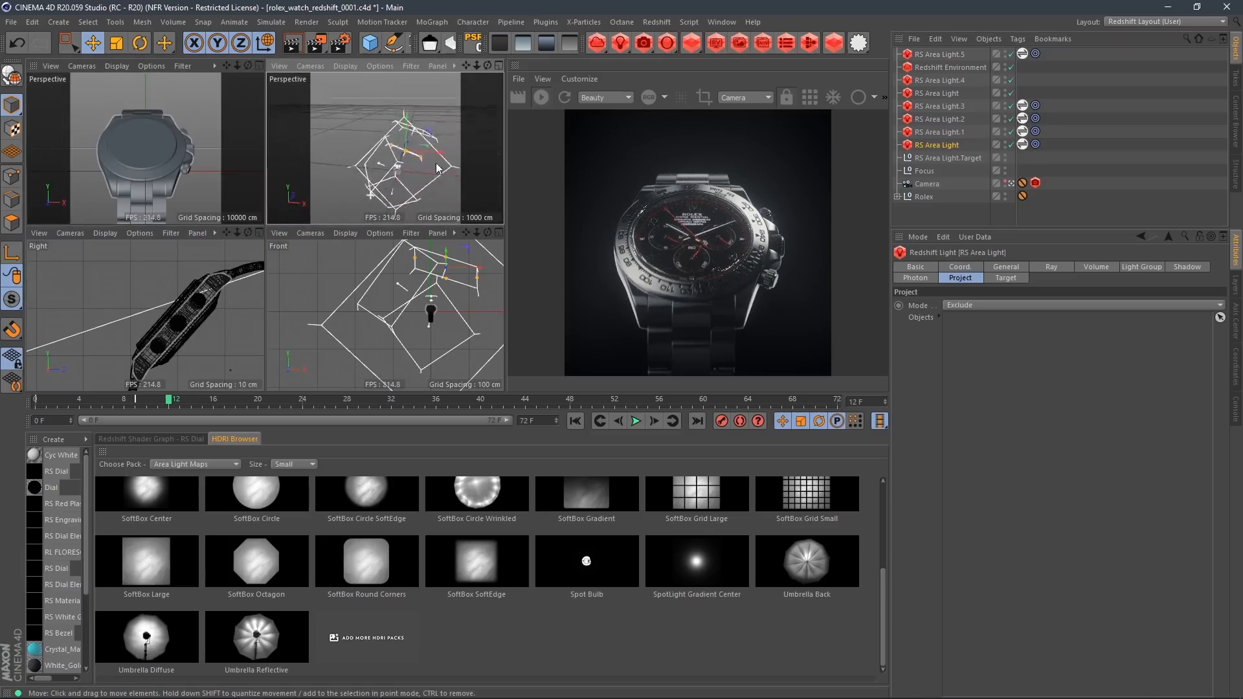
pyautogui.moveTo(437, 168)
pyautogui.keyDown('alt'); pyautogui.mouseDown()
pyautogui.moveTo(421, 162)
pyautogui.moveTo(441, 160)
pyautogui.moveTo(401, 178)
pyautogui.moveTo(426, 171)
pyautogui.mouseUp(); pyautogui.keyUp('alt')
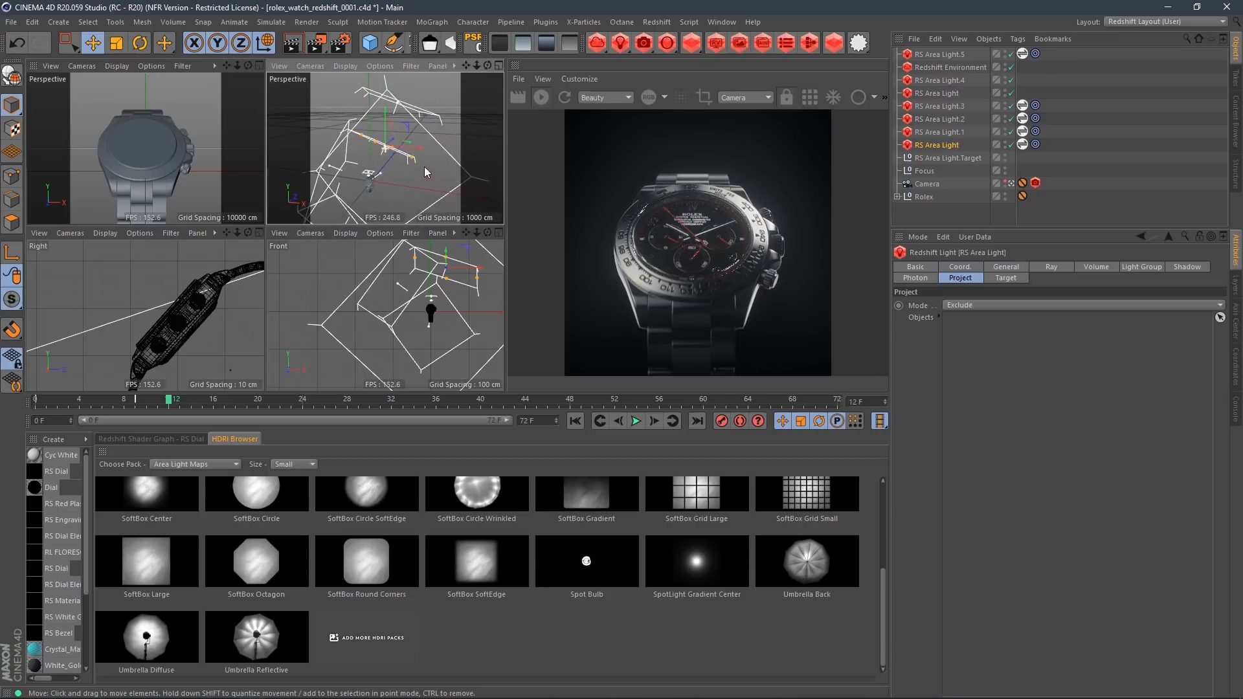
pyautogui.click(424, 115)
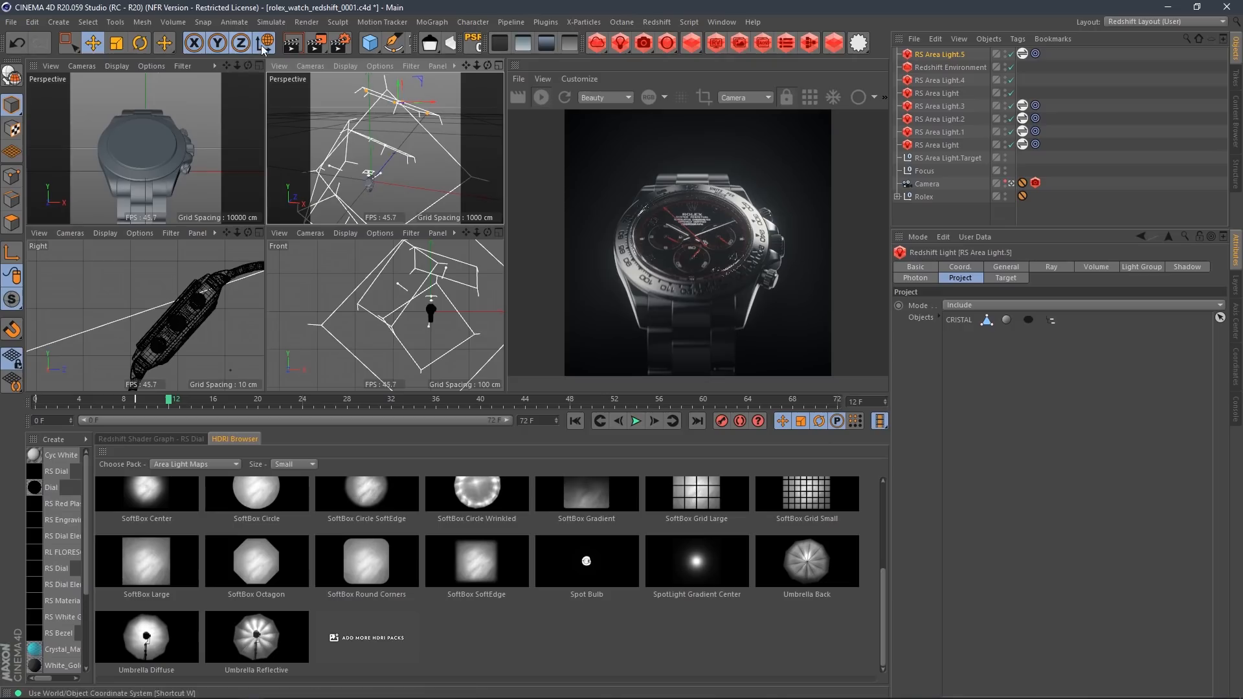
pyautogui.moveTo(443, 152); pyautogui.dragTo(408, 169)
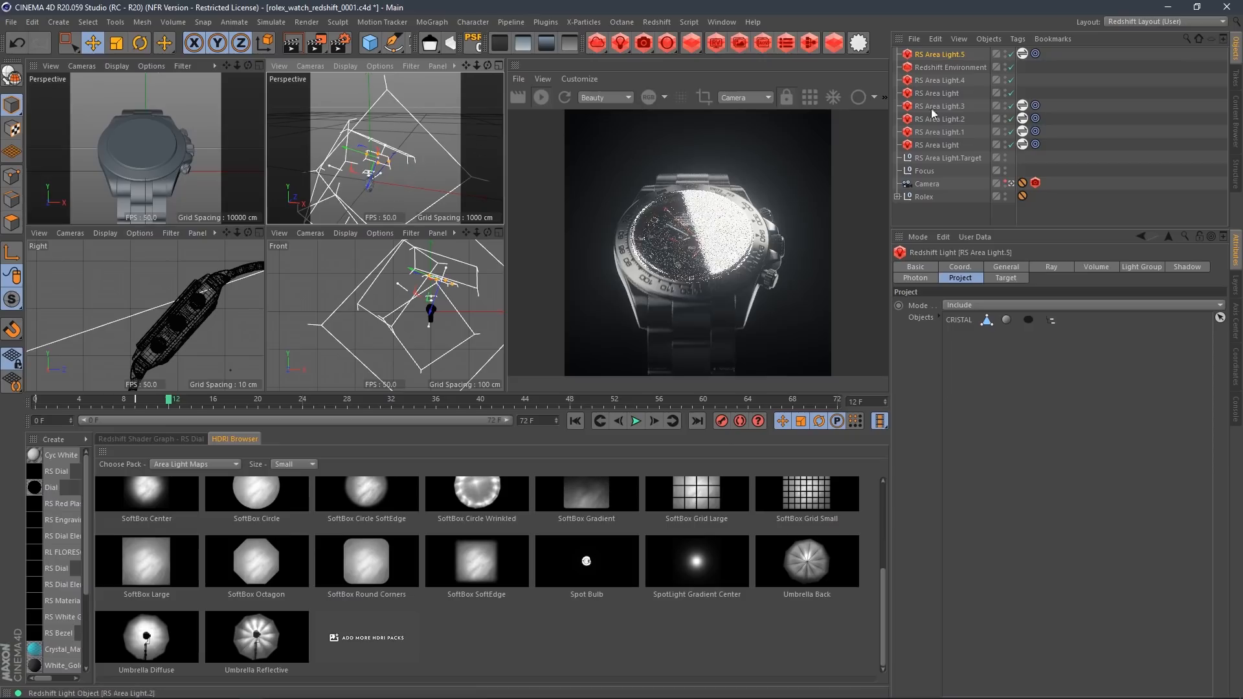
# Lower RS Area Light.5's exposure to -5.644
pyautogui.click(1025, 268)
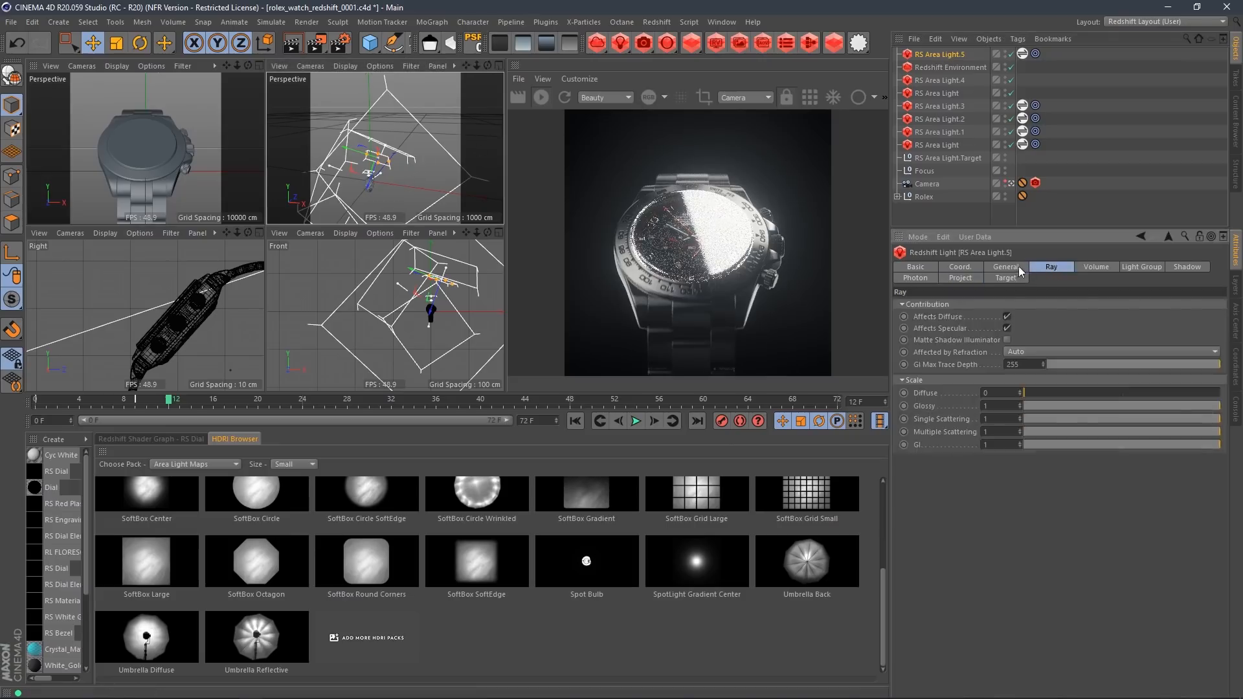
pyautogui.click(961, 278)
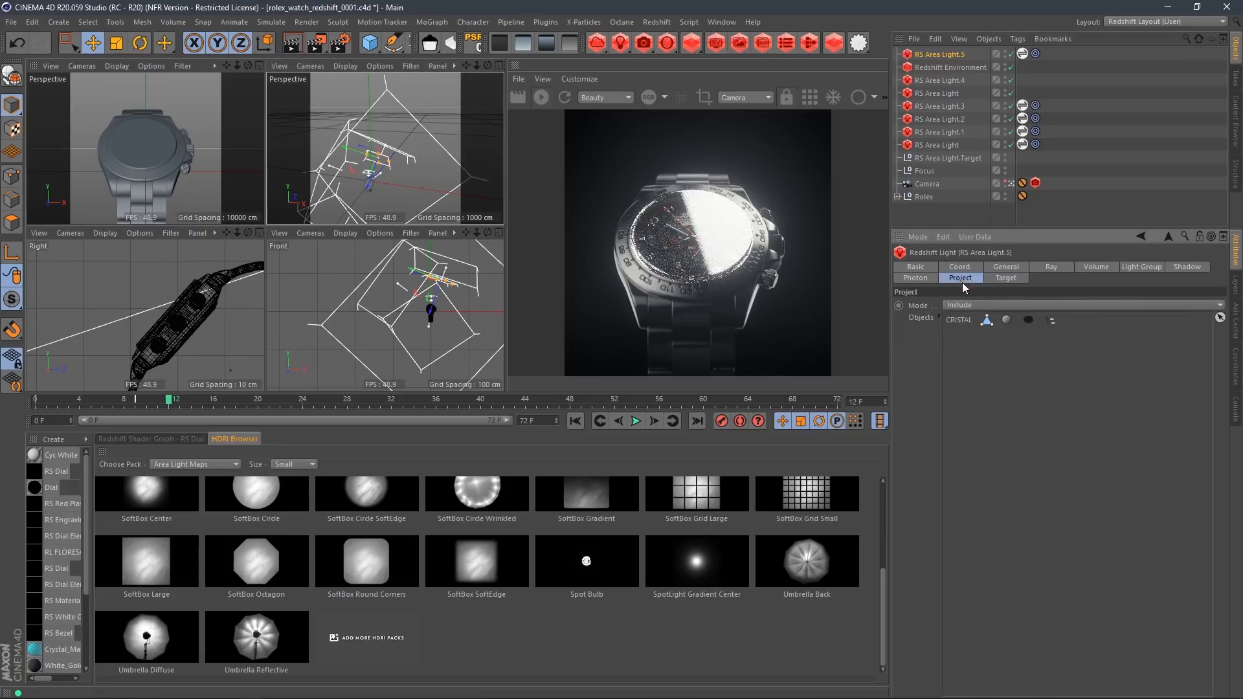
pyautogui.click(1020, 271)
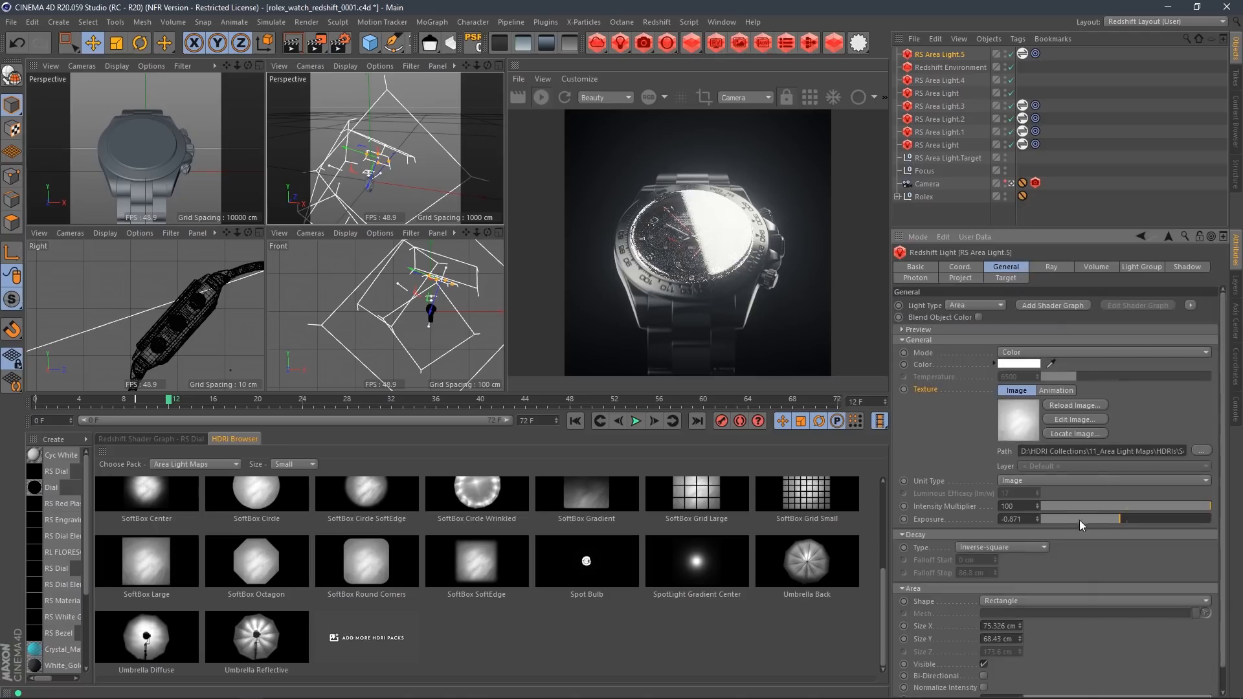
pyautogui.moveTo(1068, 518); pyautogui.dragTo(1065, 522)
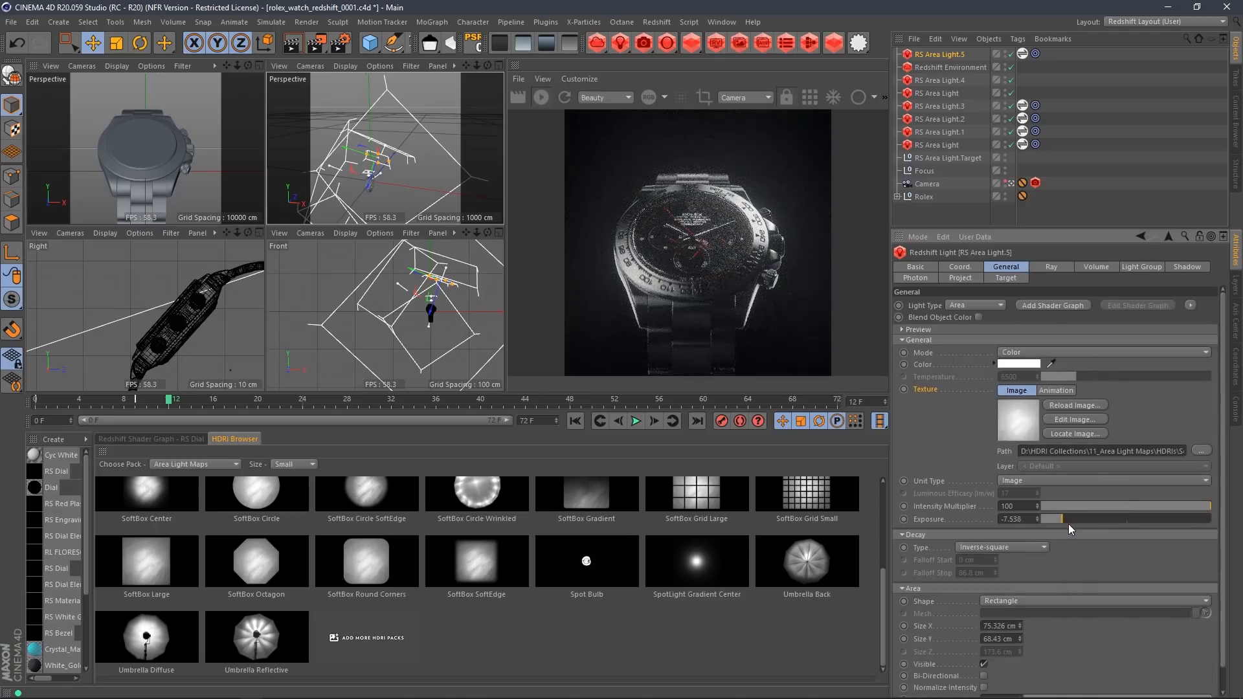
pyautogui.moveTo(1073, 522); pyautogui.dragTo(1078, 526)
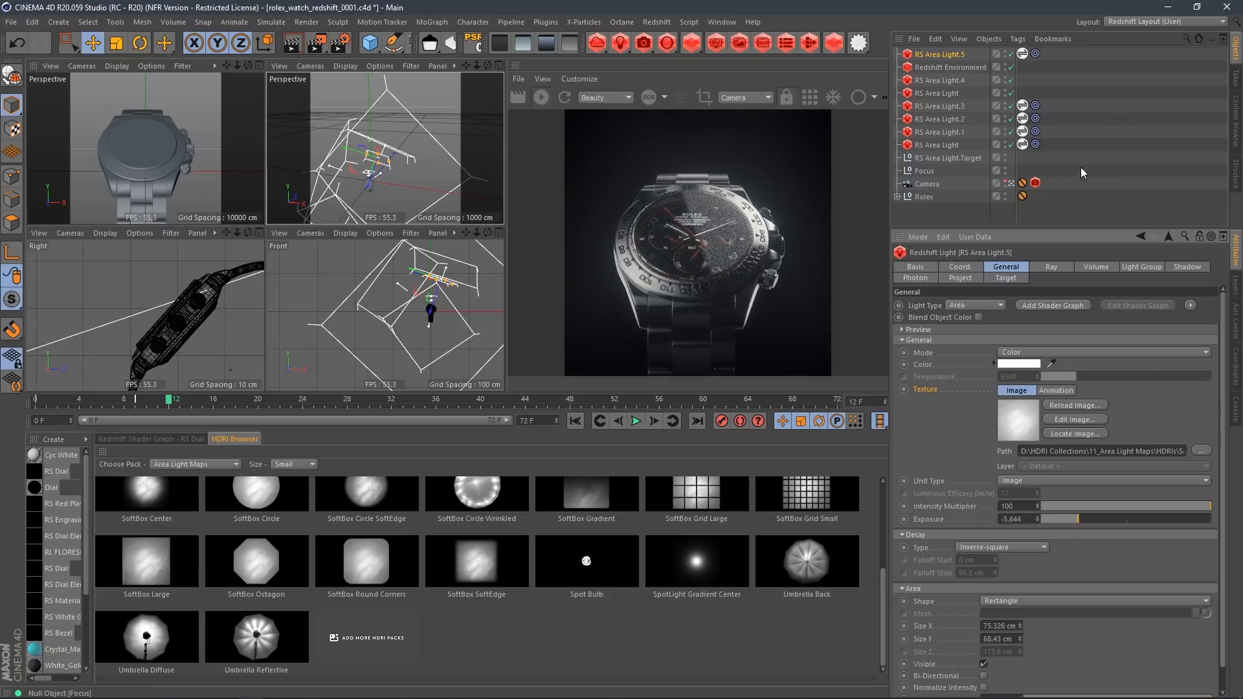
# Shift RS Area Light.5 slightly above the watch and switch it off to check the render without it
pyautogui.keyDown('alt'); pyautogui.moveTo(424, 163); pyautogui.dragTo(410, 186); pyautogui.keyUp('alt')
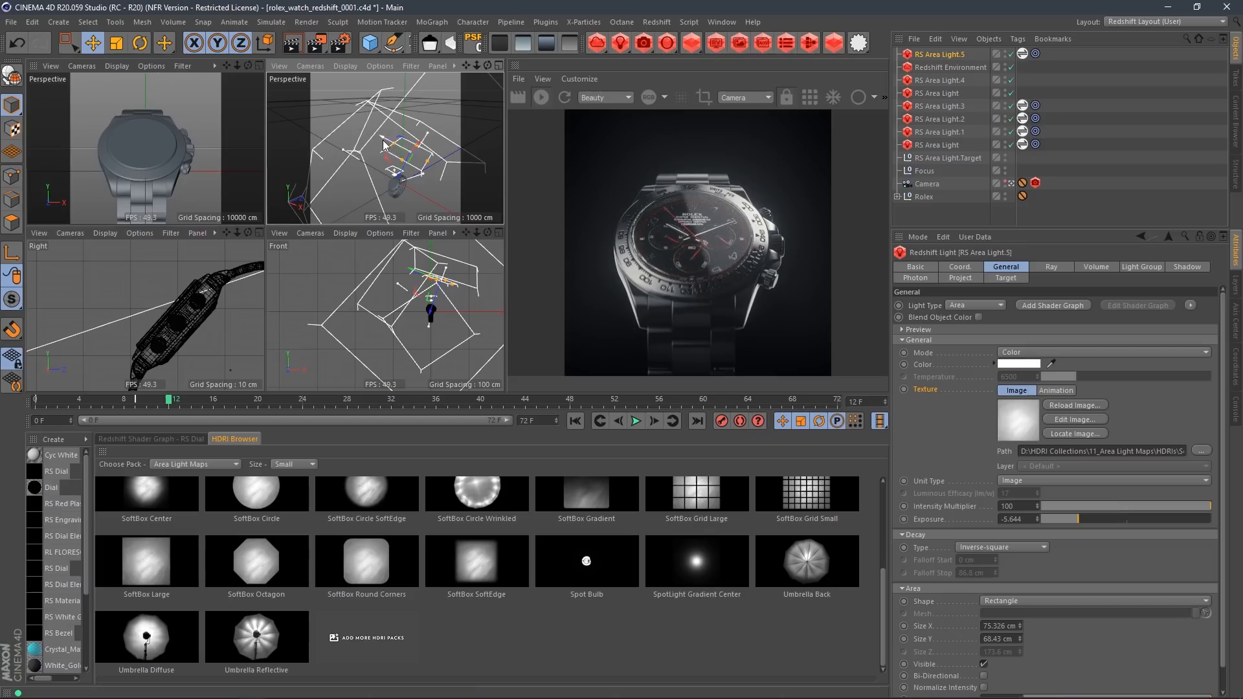
pyautogui.moveTo(387, 143); pyautogui.dragTo(396, 139)
pyautogui.click(1011, 54)
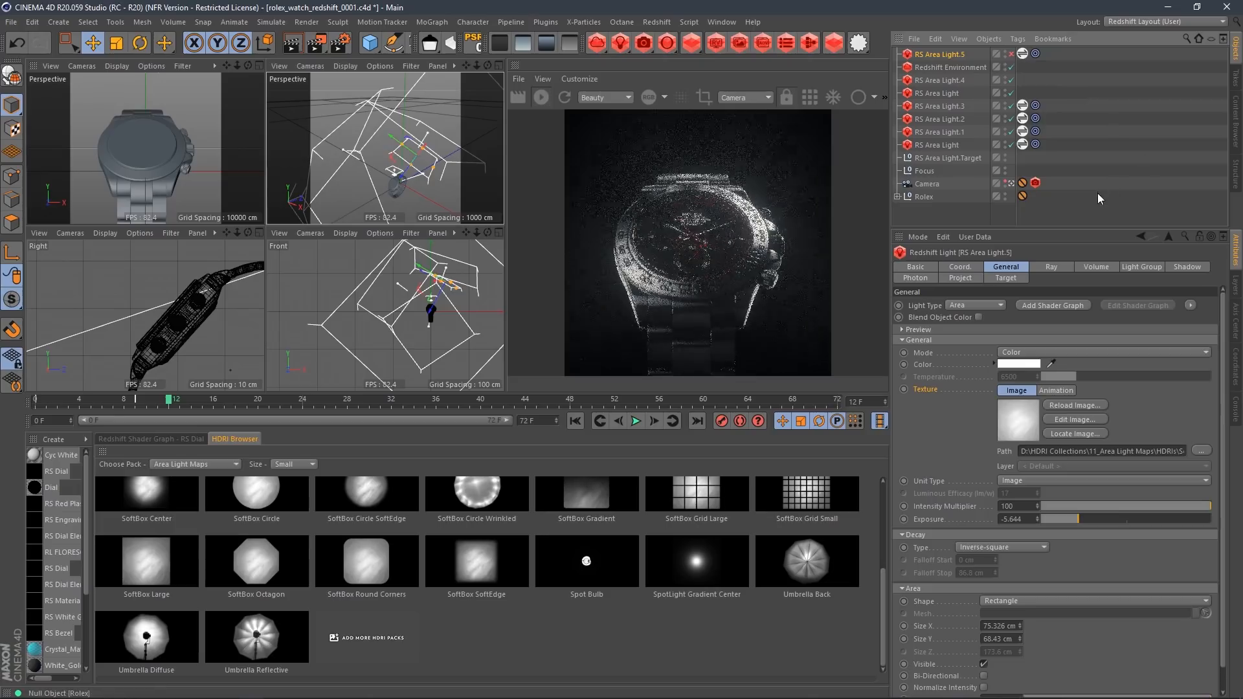